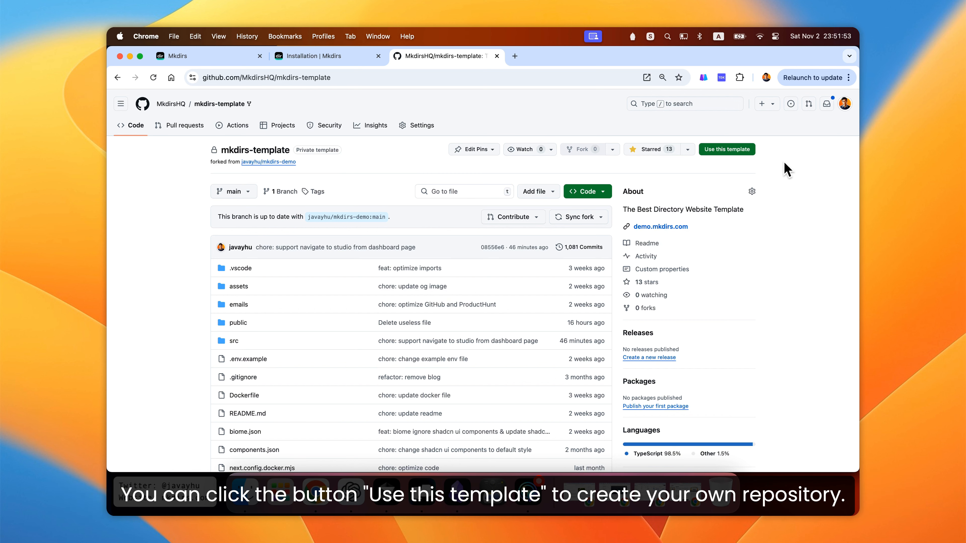
- Start a new repository from the mkdirs-template and choose the personal account as its owner
{"action": "left_click", "coordinate": [740, 152]}
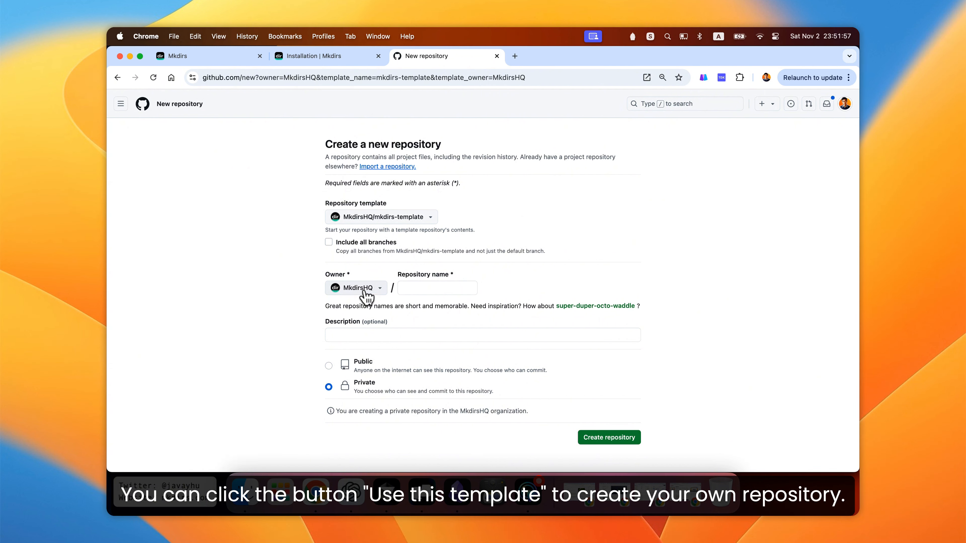
{"action": "left_click", "coordinate": [364, 291]}
{"action": "left_click", "coordinate": [378, 329]}
{"action": "left_click", "coordinate": [422, 288]}
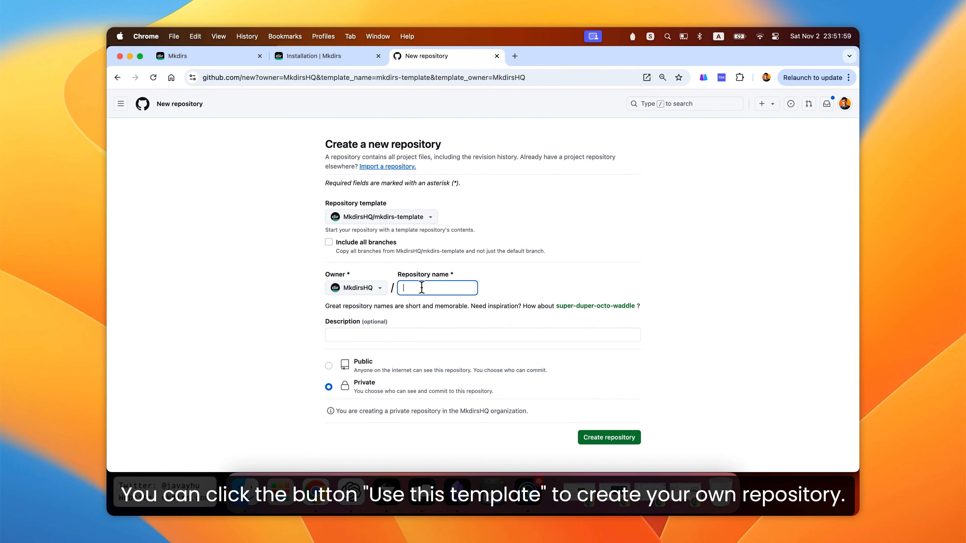
- Name the repository mkdirs-youtube, set it to Private, and create it
{"action": "type", "text": "mkdirs"}
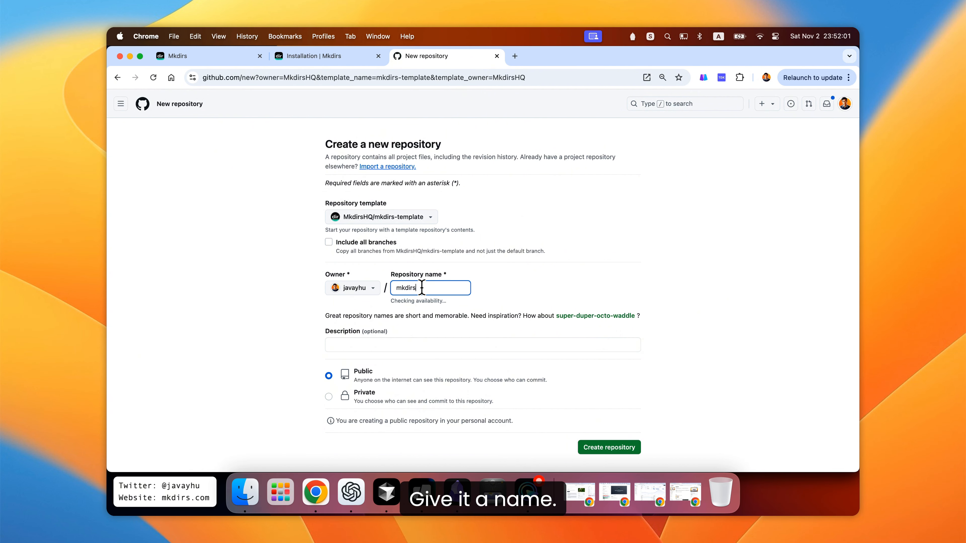
{"action": "type", "text": "-youtube"}
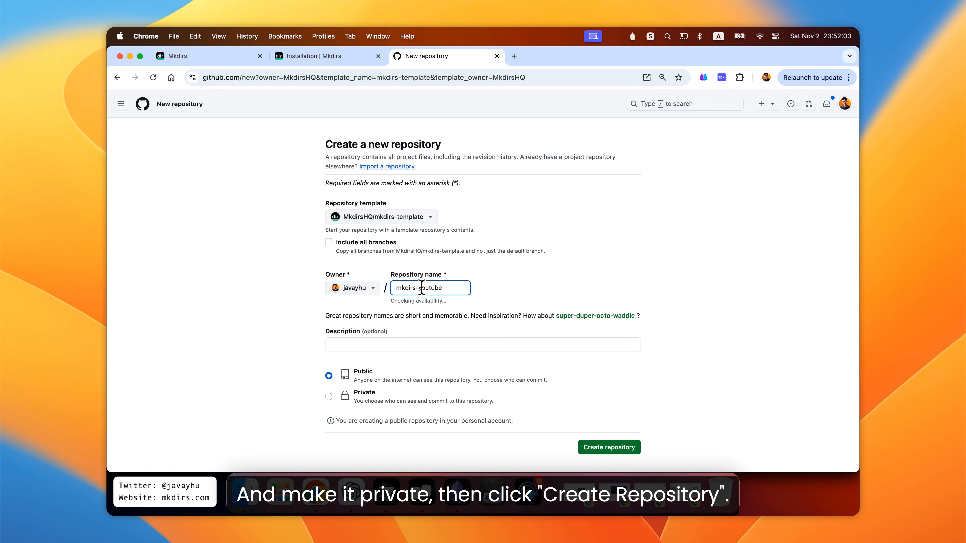
{"action": "left_click", "coordinate": [329, 398]}
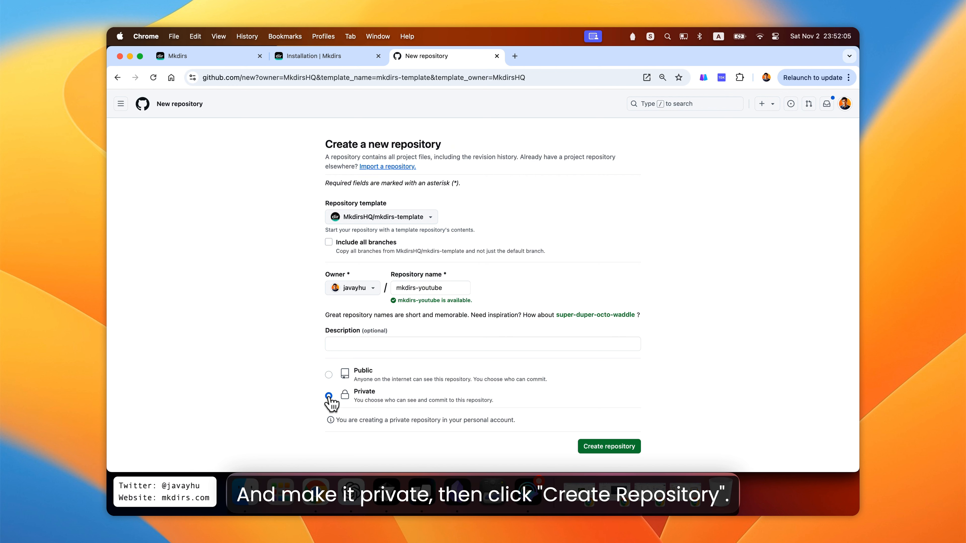
{"action": "scroll", "coordinate": [591, 398], "scroll_direction": "down", "scroll_amount": 2}
{"action": "left_click", "coordinate": [606, 419]}
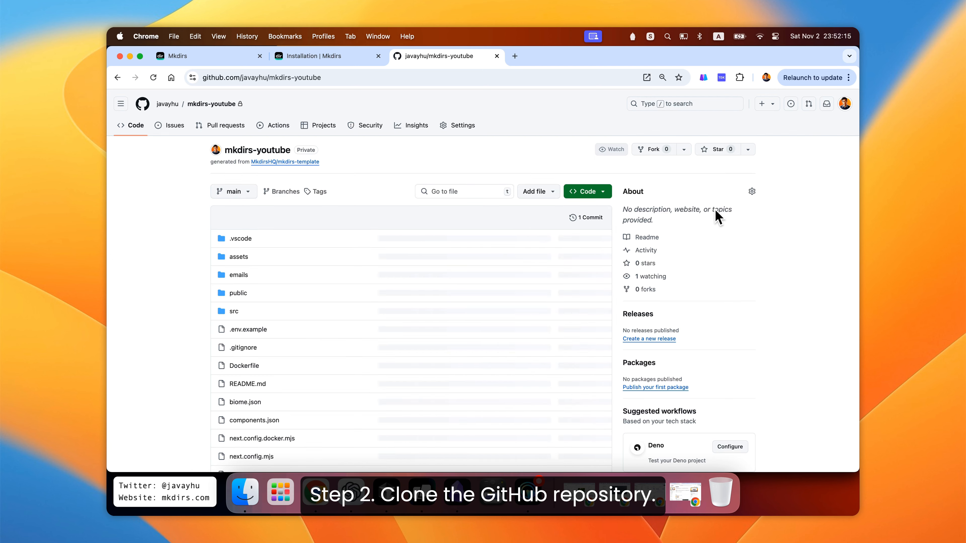
- Review the clone step in the Mkdirs installation docs
{"action": "left_click", "coordinate": [326, 57]}
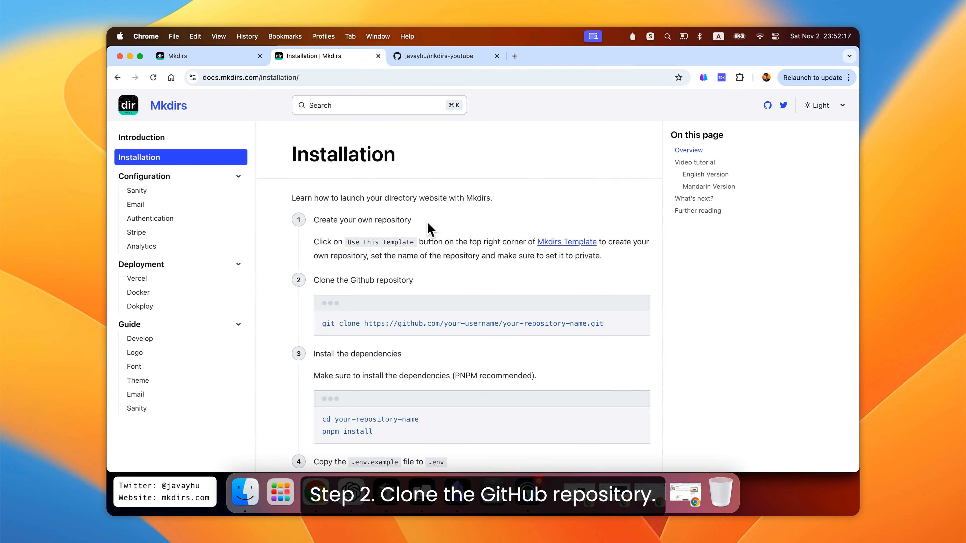
{"action": "scroll", "coordinate": [430, 224], "scroll_direction": "down", "scroll_amount": 3}
{"action": "left_click_drag", "start_coordinate": [313, 228], "coordinate": [441, 233]}
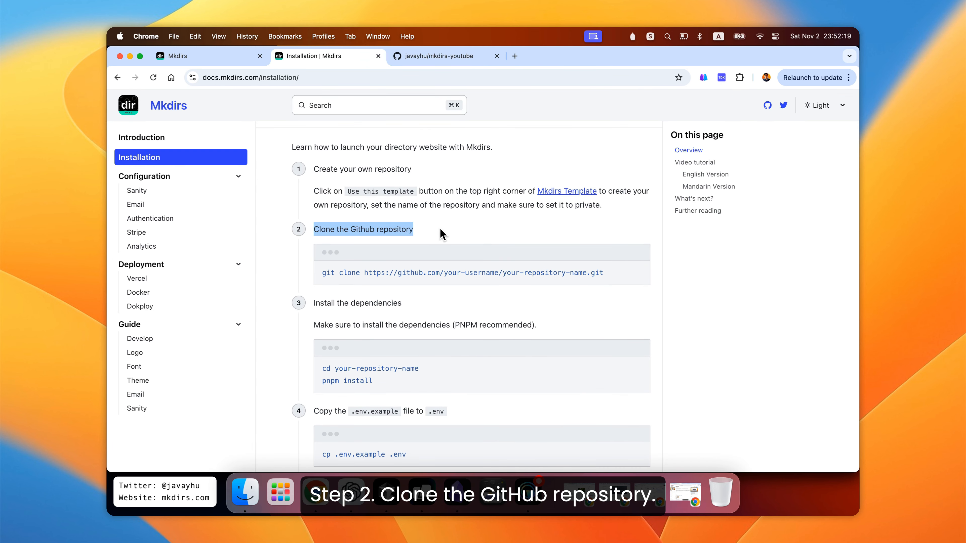
{"action": "left_click", "coordinate": [440, 234]}
- Copy the new repository's HTTPS clone URL
{"action": "left_click", "coordinate": [428, 58]}
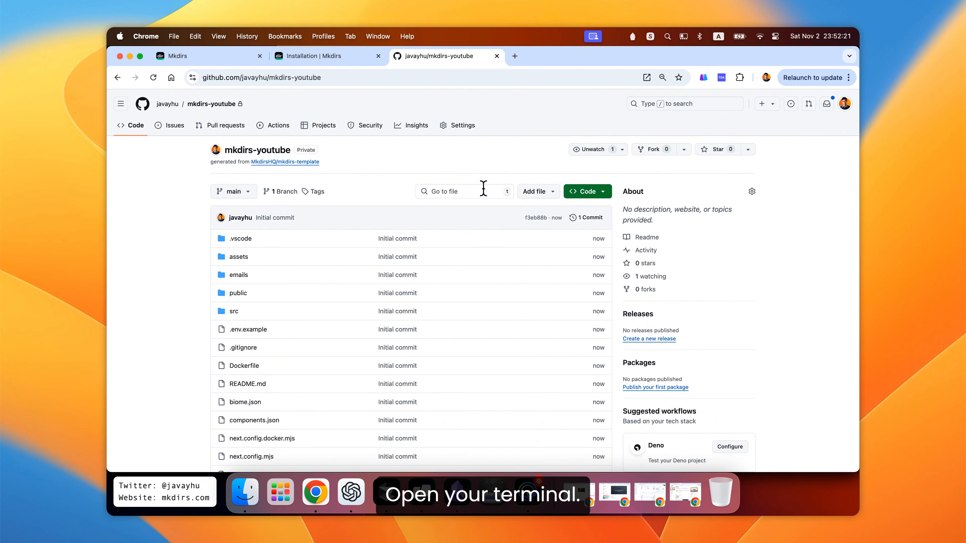
{"action": "left_click", "coordinate": [592, 192]}
{"action": "left_click", "coordinate": [598, 271]}
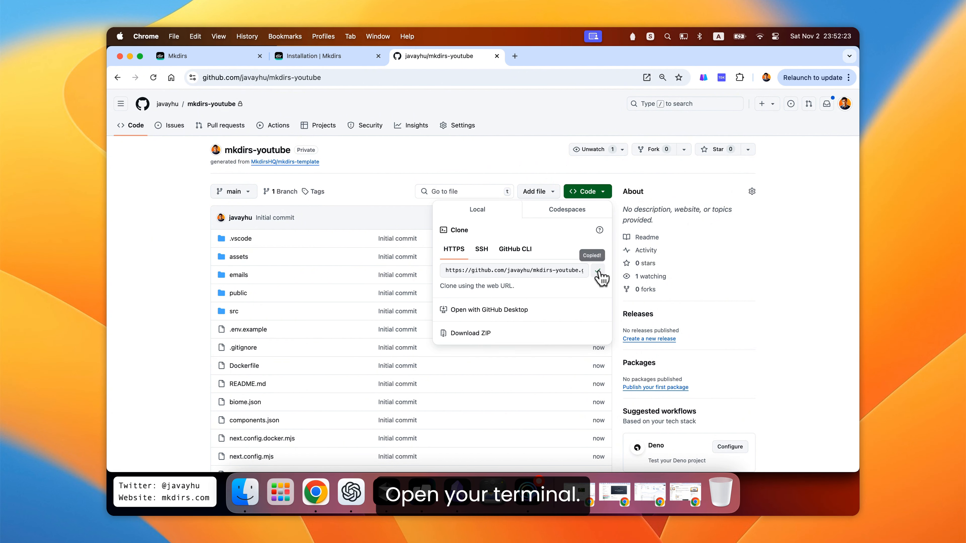
{"action": "left_click", "coordinate": [708, 271]}
- Switch to the Warp terminal and clone the mkdirs-youtube repository with git clone and the copied URL
{"action": "left_click", "coordinate": [421, 492]}
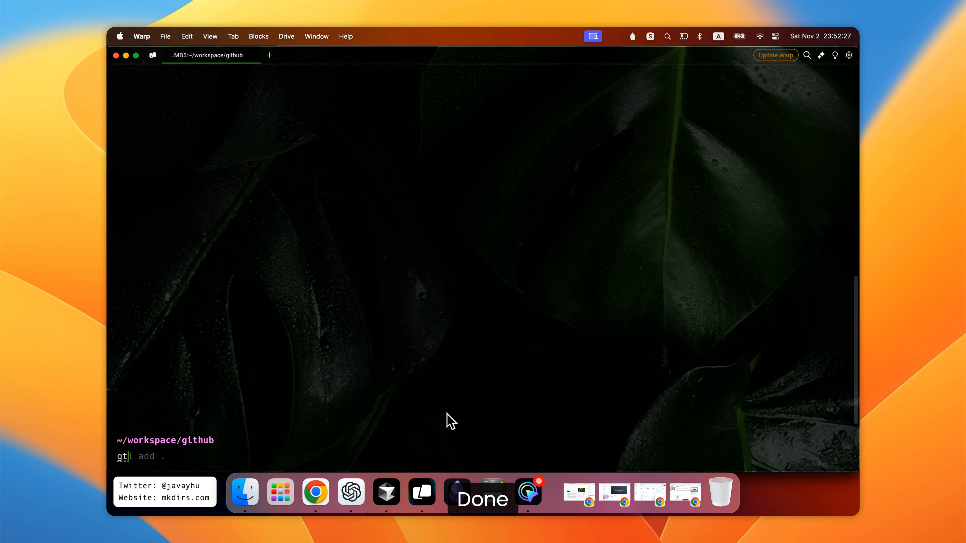
{"action": "type", "text": "git clone"}
{"action": "key", "text": "Right"}
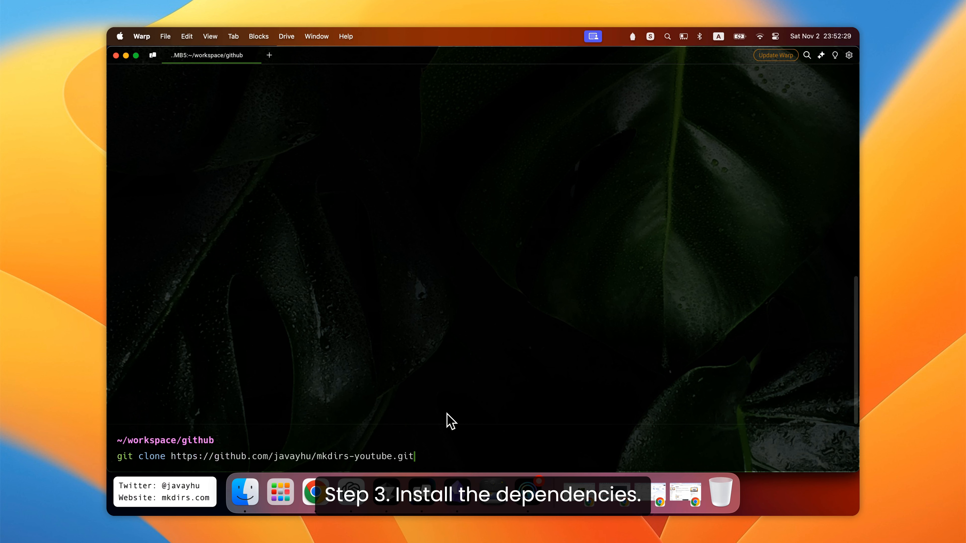
{"action": "key", "text": "Return"}
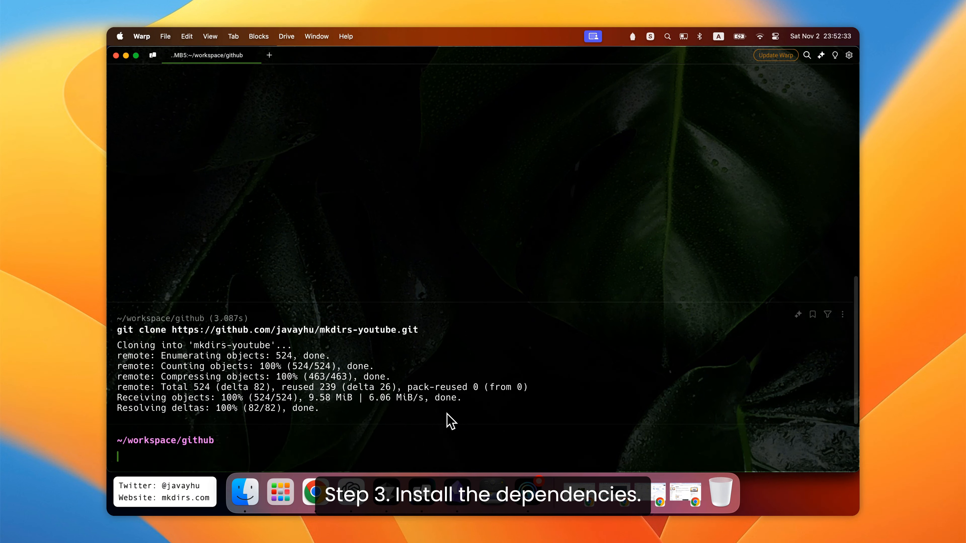
{"action": "key", "text": "Return"}
- Read the dependency installation instructions in the installation docs
{"action": "key", "text": "super+Tab"}
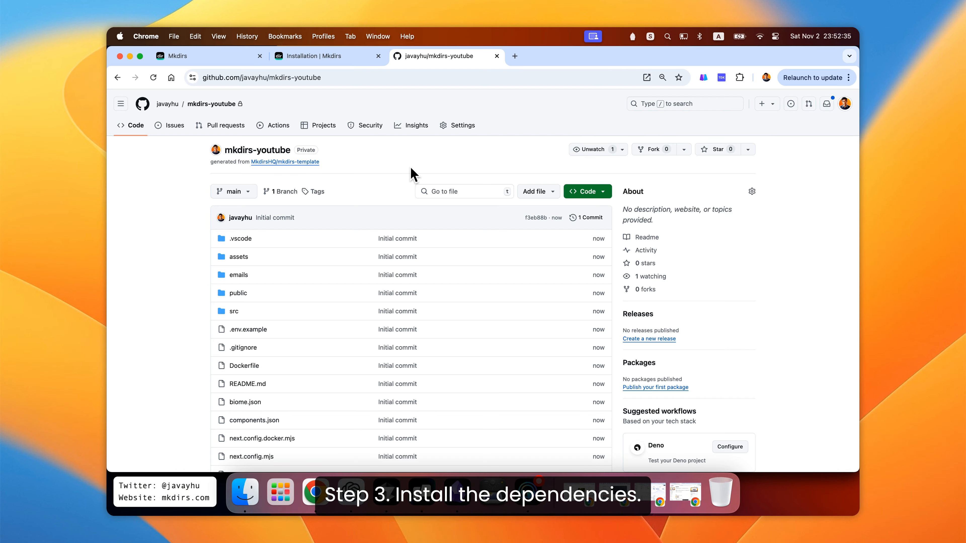
{"action": "left_click", "coordinate": [330, 61]}
{"action": "scroll", "coordinate": [419, 266], "scroll_direction": "down", "scroll_amount": 5}
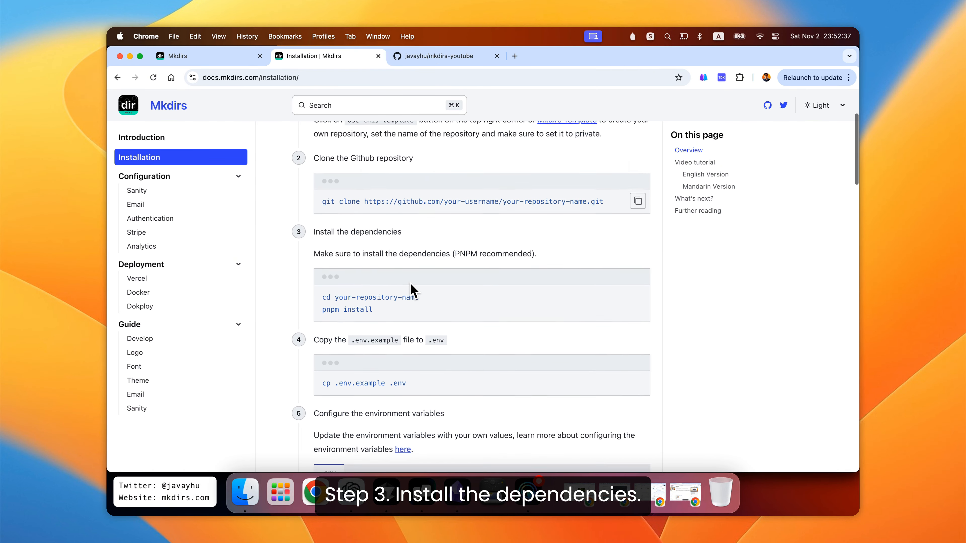
{"action": "scroll", "coordinate": [336, 224], "scroll_direction": "up", "scroll_amount": 1}
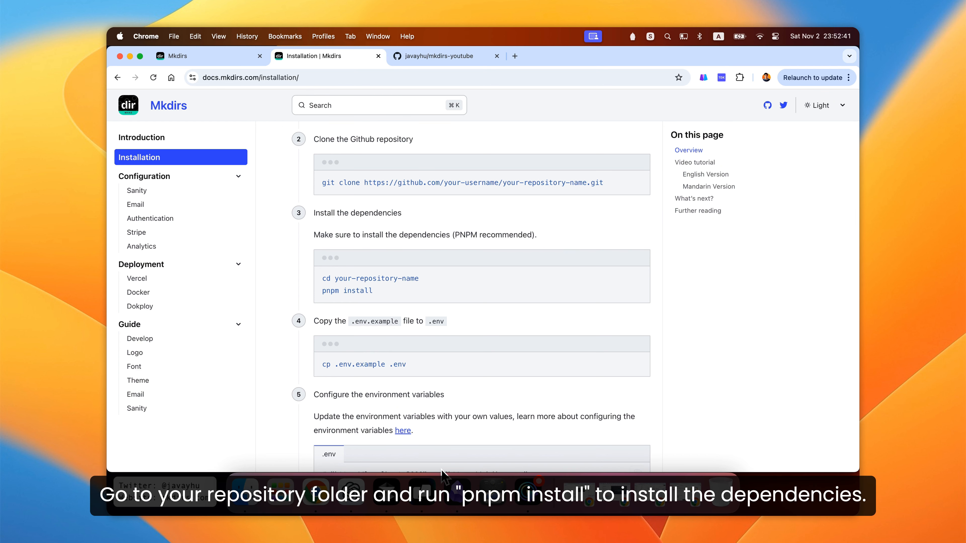
- In the terminal, change into the mkdirs-youtube folder
{"action": "left_click", "coordinate": [421, 490]}
{"action": "type", "text": "cd"}
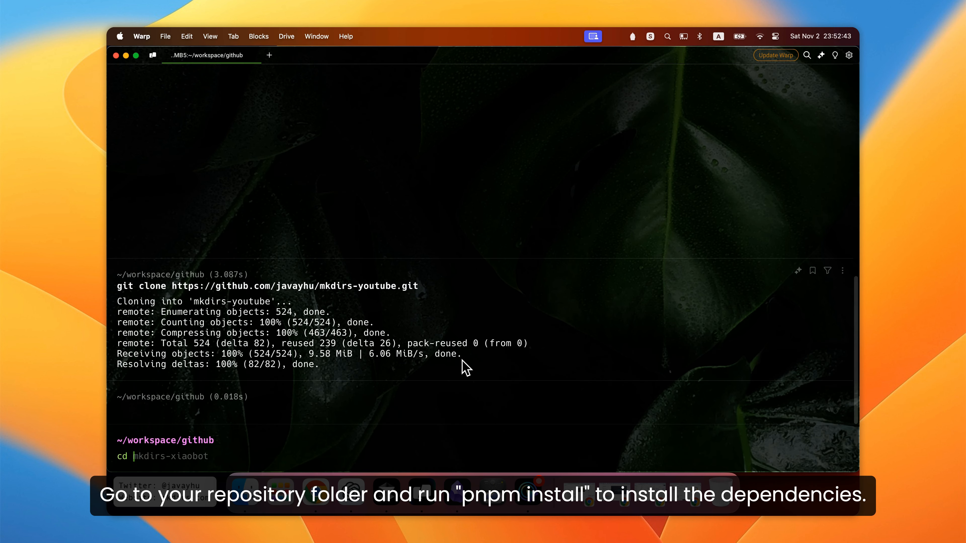
{"action": "type", "text": " mkdirs-yout"}
{"action": "key", "text": "Right"}
{"action": "key", "text": "Return"}
- Install the project dependencies with pnpm install
{"action": "type", "text": "p"}
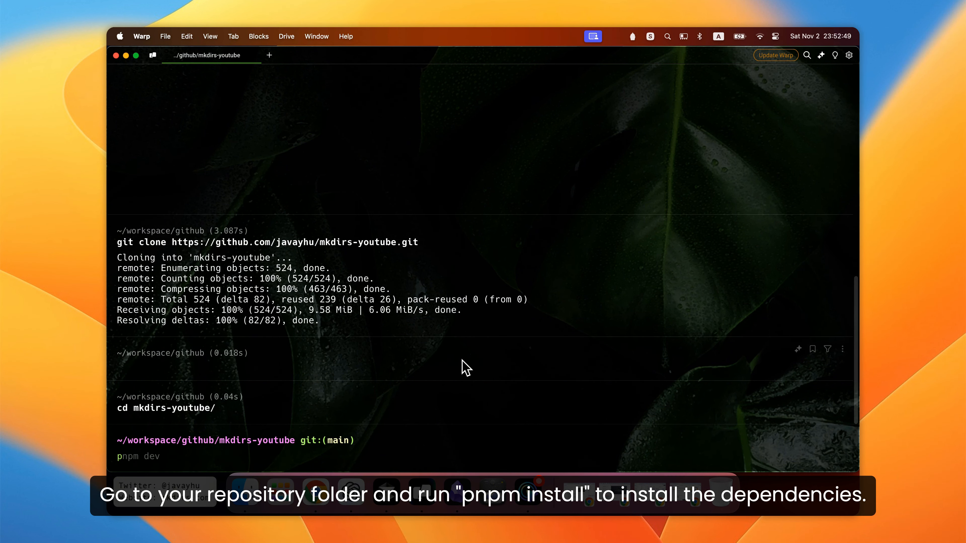
{"action": "type", "text": "npm install"}
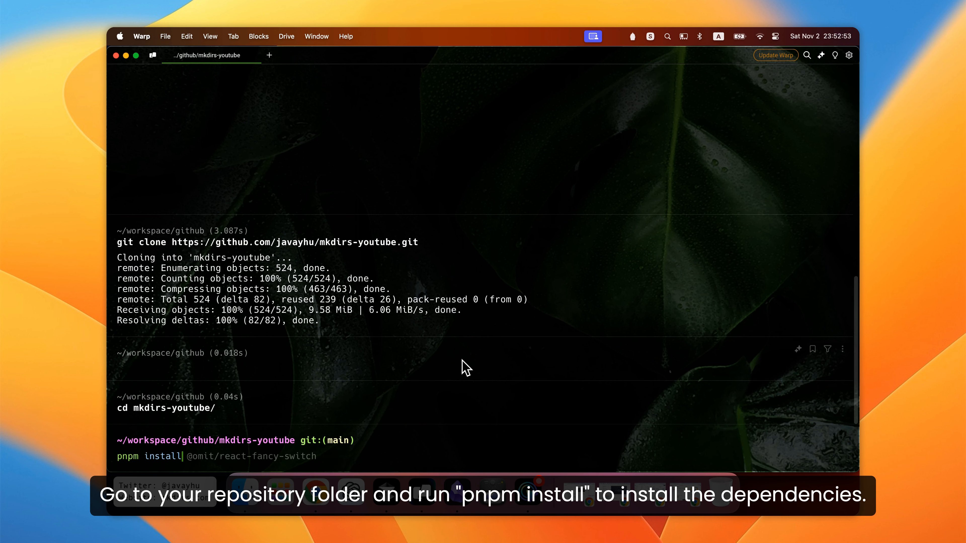
{"action": "key", "text": "Return"}
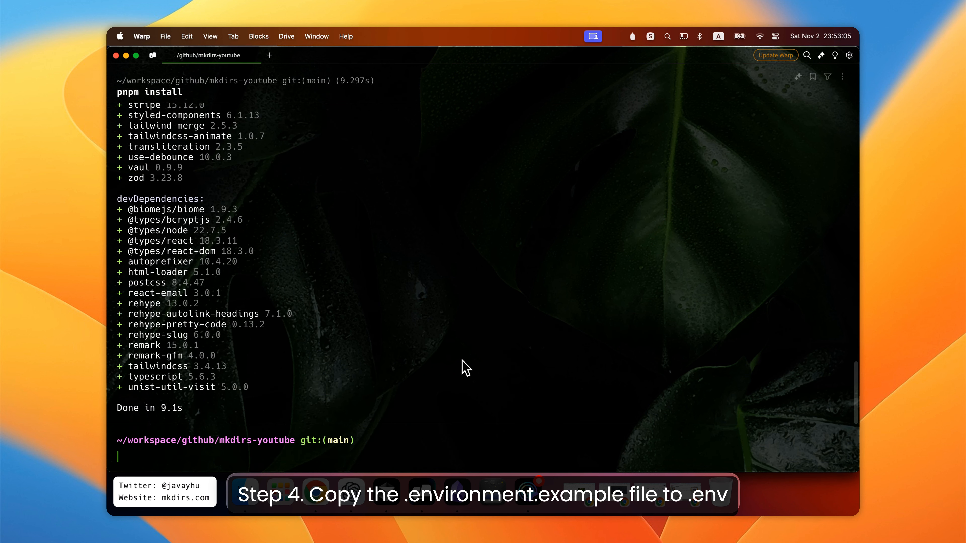
- Copy the cp .env.example .env command from the installation docs
{"action": "key", "text": "super+Tab"}
{"action": "scroll", "coordinate": [451, 289], "scroll_direction": "down", "scroll_amount": 4}
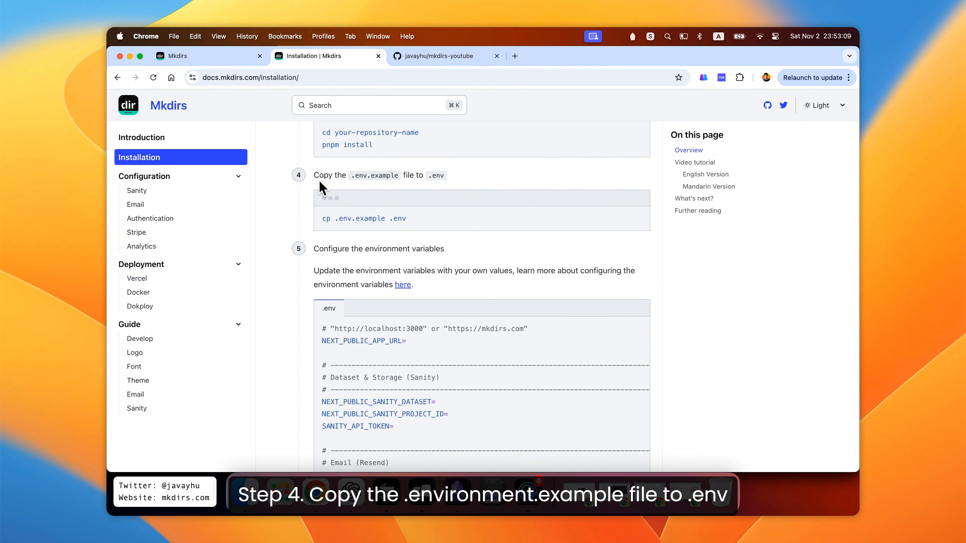
{"action": "left_click_drag", "start_coordinate": [314, 176], "coordinate": [462, 184]}
{"action": "left_click", "coordinate": [462, 185]}
{"action": "scroll", "coordinate": [468, 228], "scroll_direction": "down", "scroll_amount": 1}
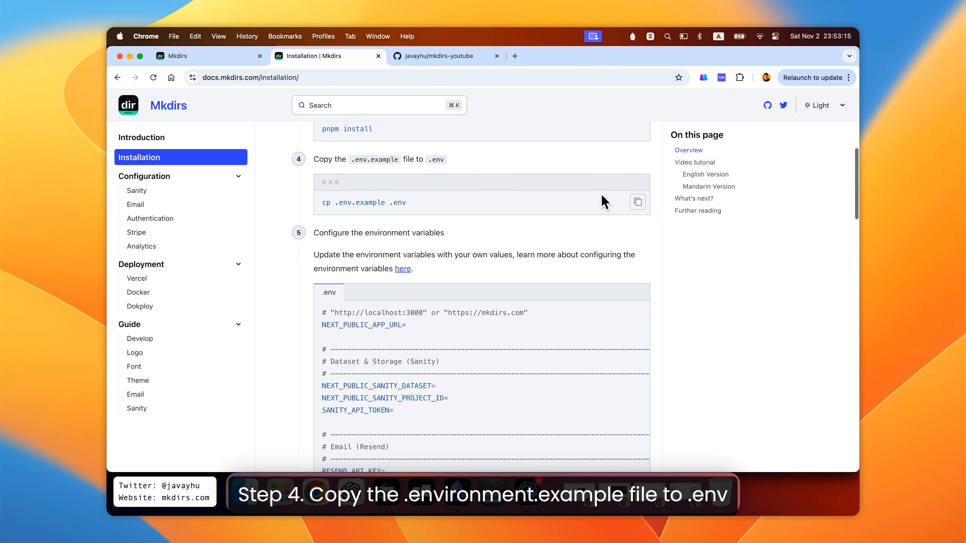
{"action": "left_click", "coordinate": [637, 202]}
- Run cp .env.example .env in the terminal
{"action": "key", "text": "super+Tab"}
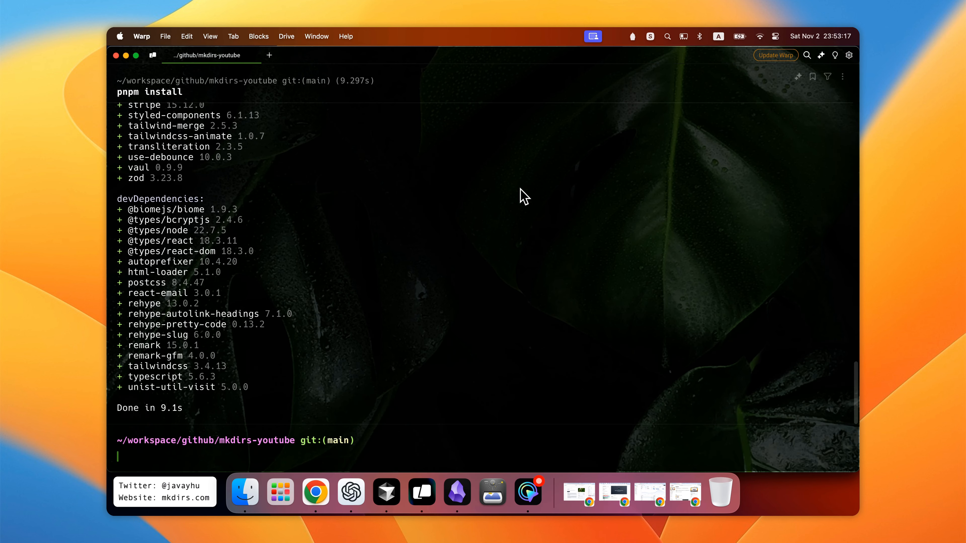
{"action": "key", "text": "super+v"}
{"action": "key", "text": "Return"}
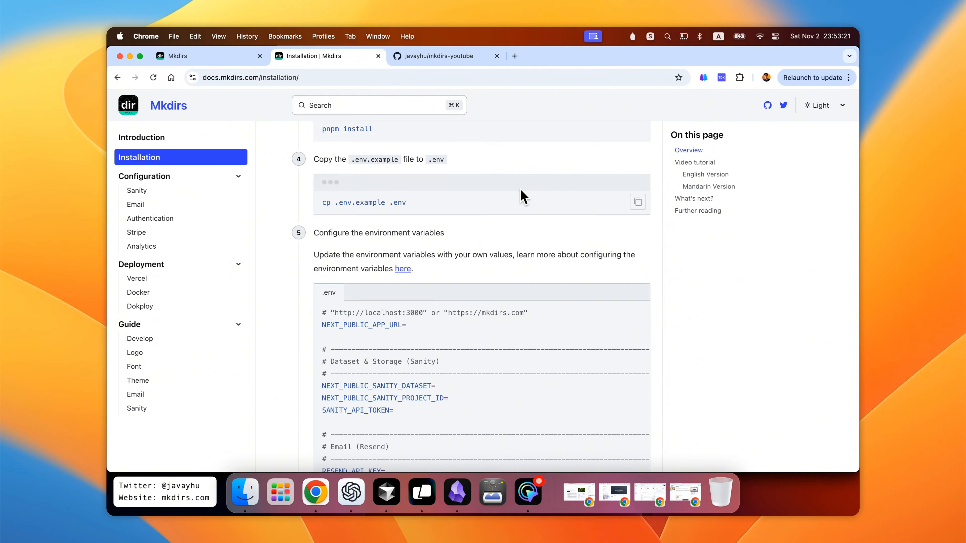
- Open the Sanity configuration guide in the docs
{"action": "scroll", "coordinate": [551, 251], "scroll_direction": "down", "scroll_amount": 3}
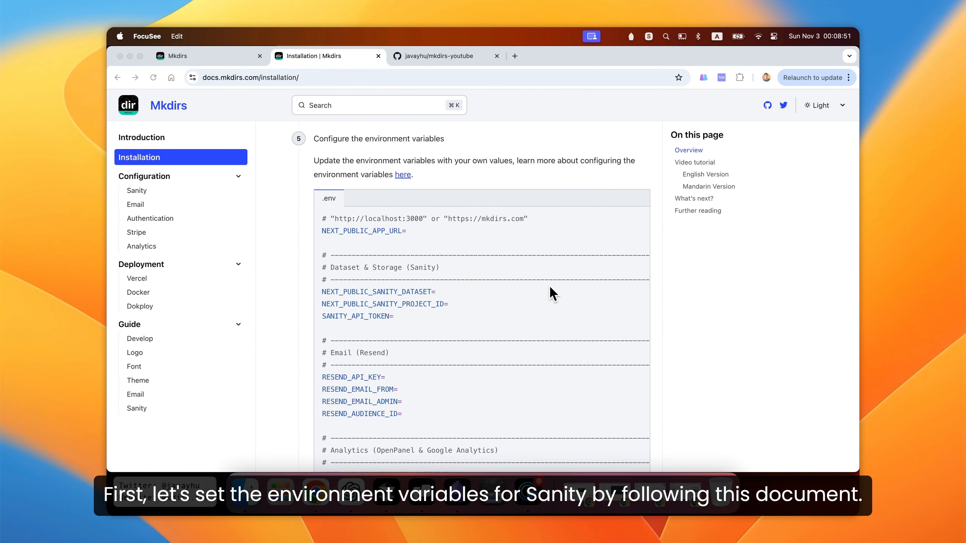
{"action": "left_click", "coordinate": [283, 227]}
{"action": "left_click", "coordinate": [182, 192]}
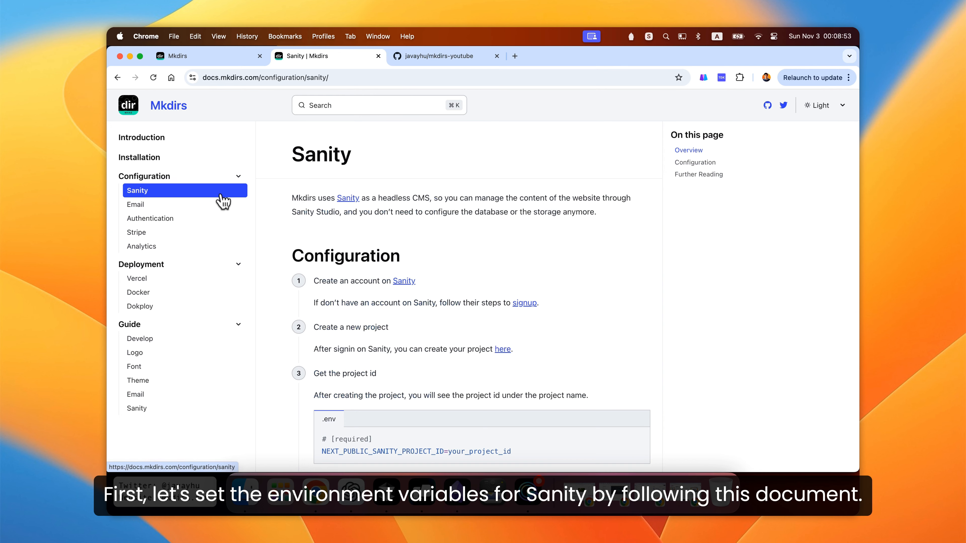
{"action": "scroll", "coordinate": [273, 226], "scroll_direction": "down", "scroll_amount": 5}
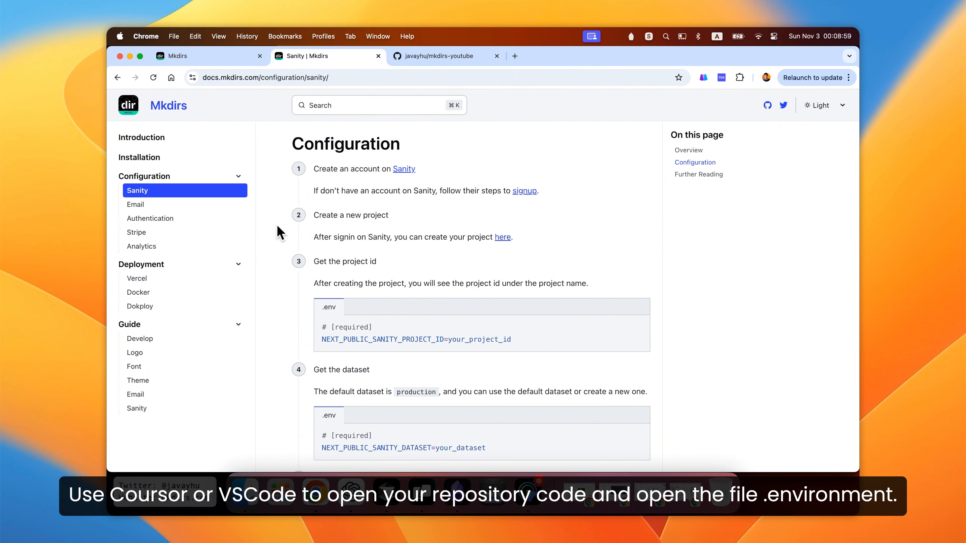
- Switch to Cursor and open the project's .env file
{"action": "left_click", "coordinate": [385, 491]}
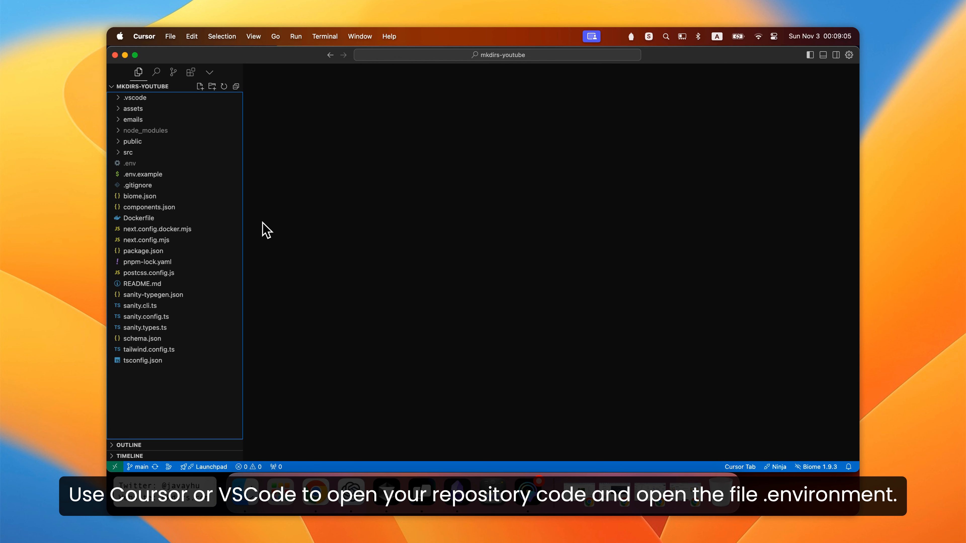
{"action": "left_click", "coordinate": [182, 164]}
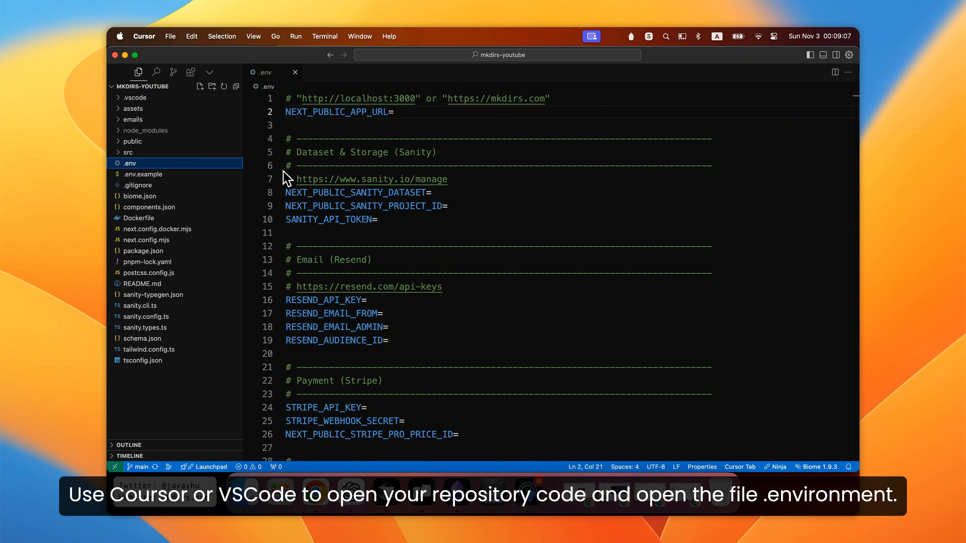
{"action": "scroll", "coordinate": [449, 154], "scroll_direction": "down", "scroll_amount": 3}
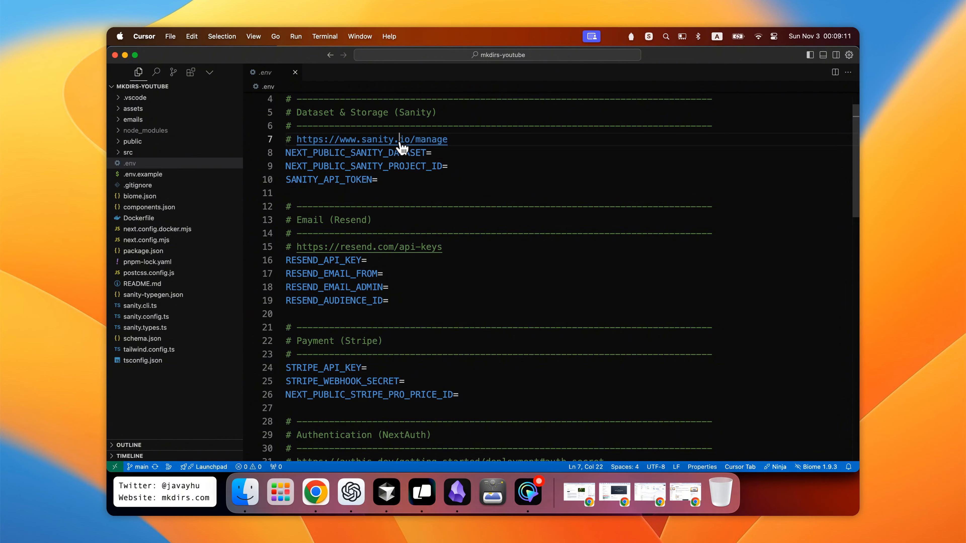
- Follow the Sanity manage link and create a new Sanity project named mkdirs-youtube
{"action": "left_click", "coordinate": [418, 140], "text": "super"}
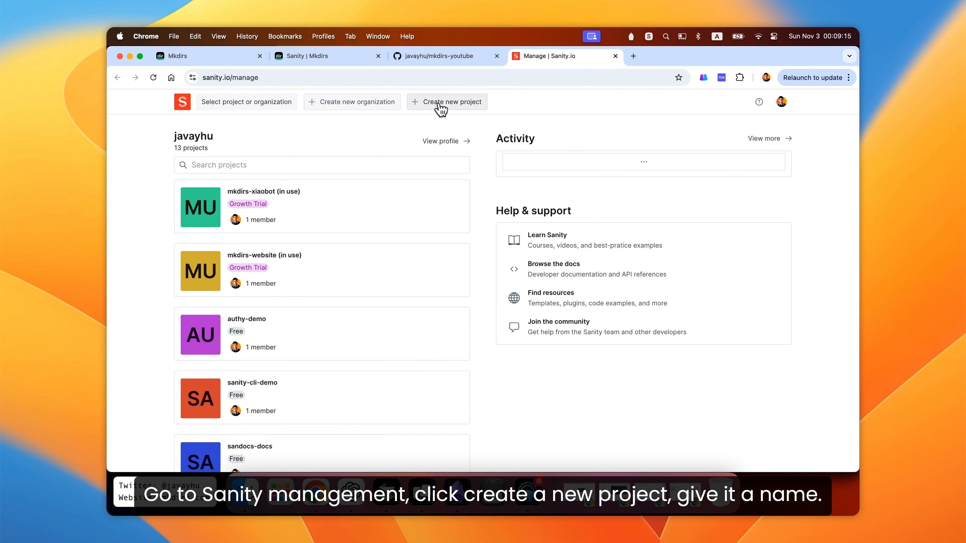
{"action": "left_click", "coordinate": [441, 108]}
{"action": "left_click", "coordinate": [470, 256]}
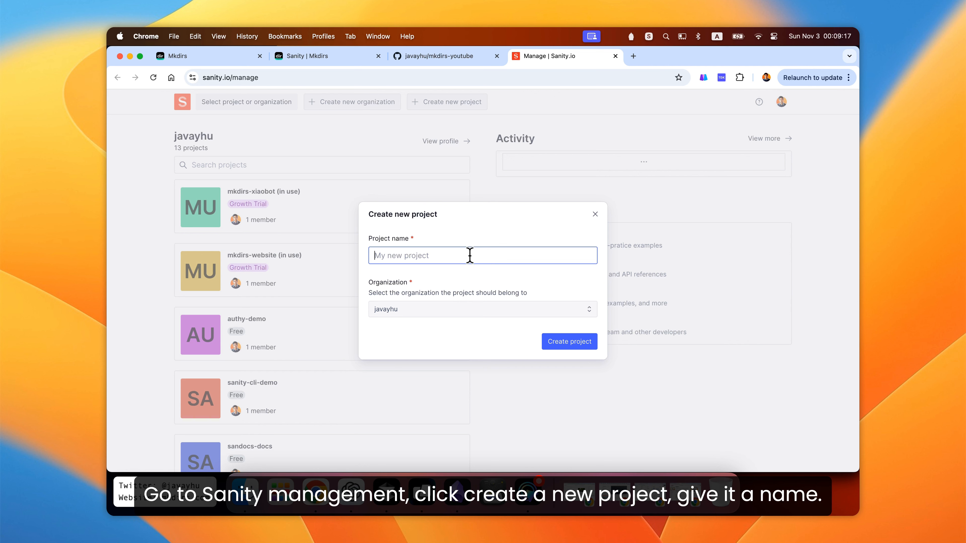
{"action": "type", "text": "mkdirs-youtube"}
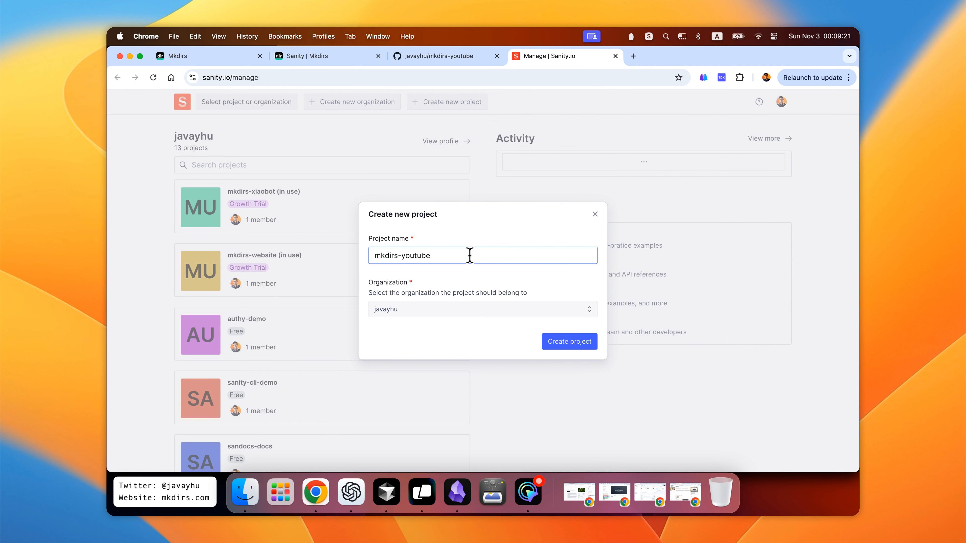
{"action": "left_click", "coordinate": [565, 343]}
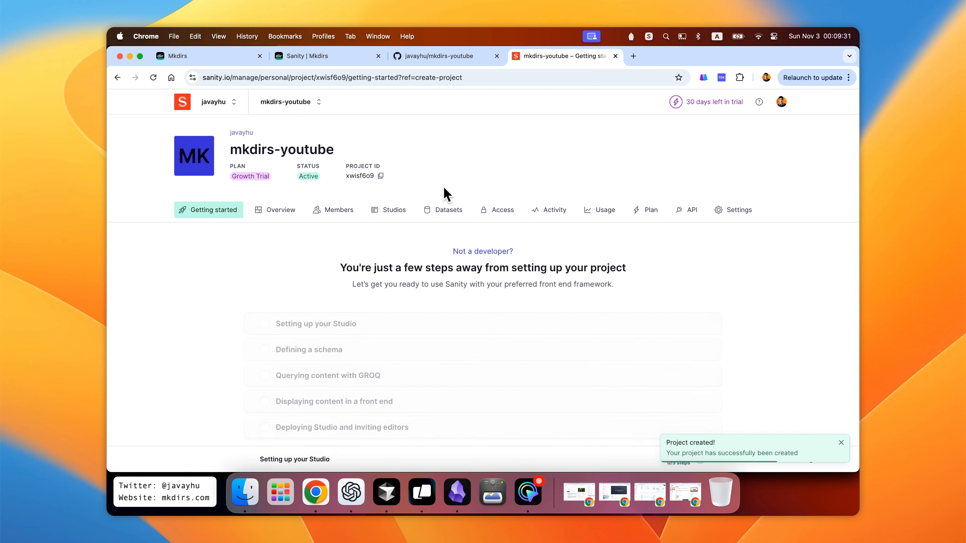
- Copy the Sanity project ID and paste it as the value of NEXT_PUBLIC_SANITY_PROJECT_ID in .env
{"action": "left_click", "coordinate": [380, 177]}
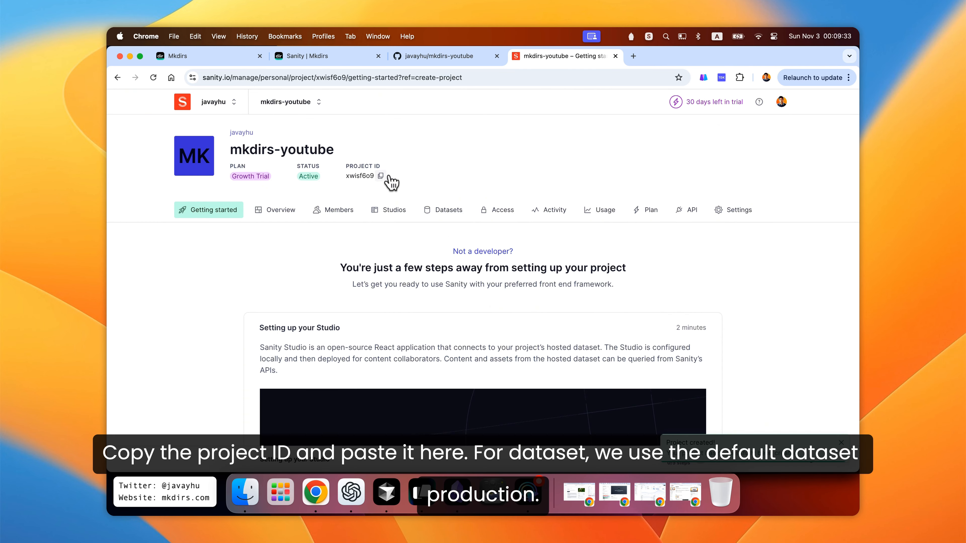
{"action": "key", "text": "super+Tab"}
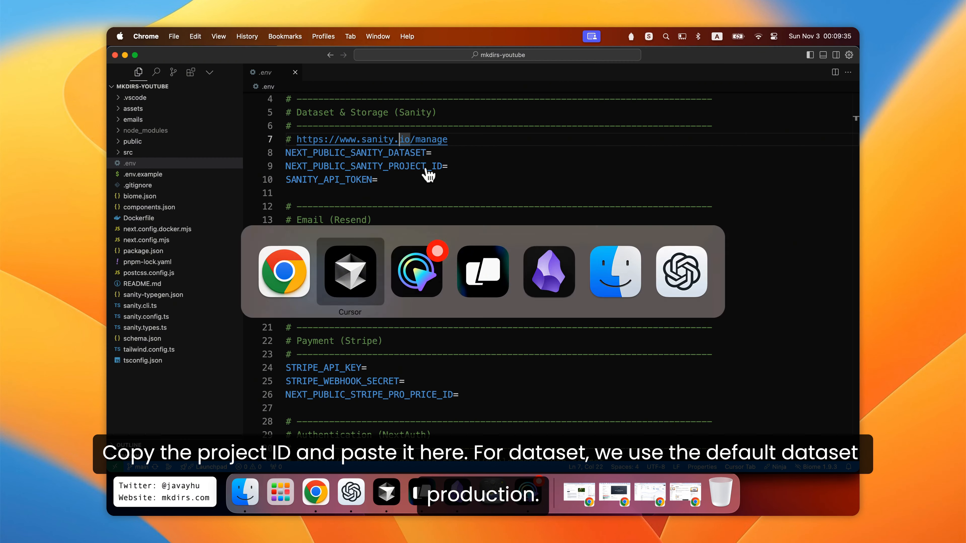
{"action": "key", "text": "super+v"}
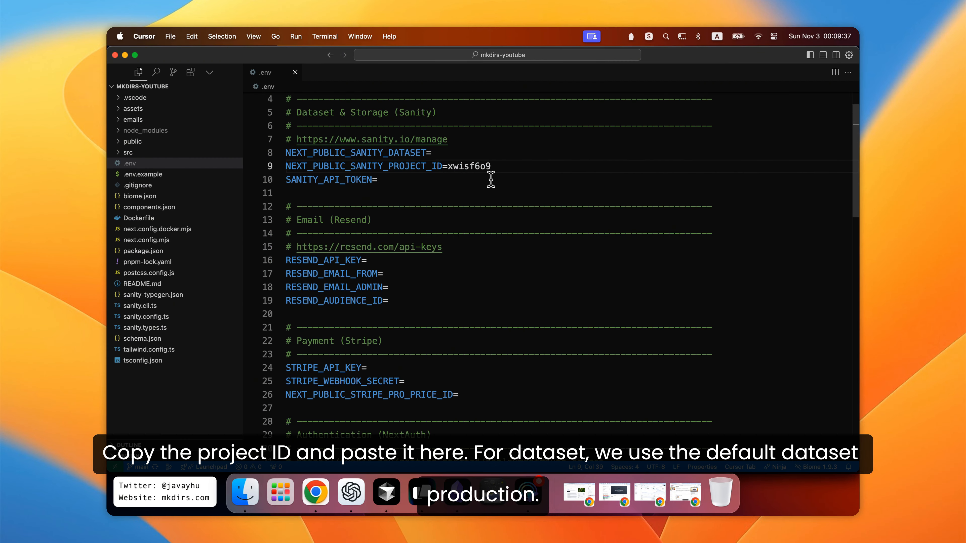
- Open the Sanity project's Datasets page and dismiss the free-upgrade popup
{"action": "key", "text": "super+Tab"}
{"action": "left_click", "coordinate": [447, 215]}
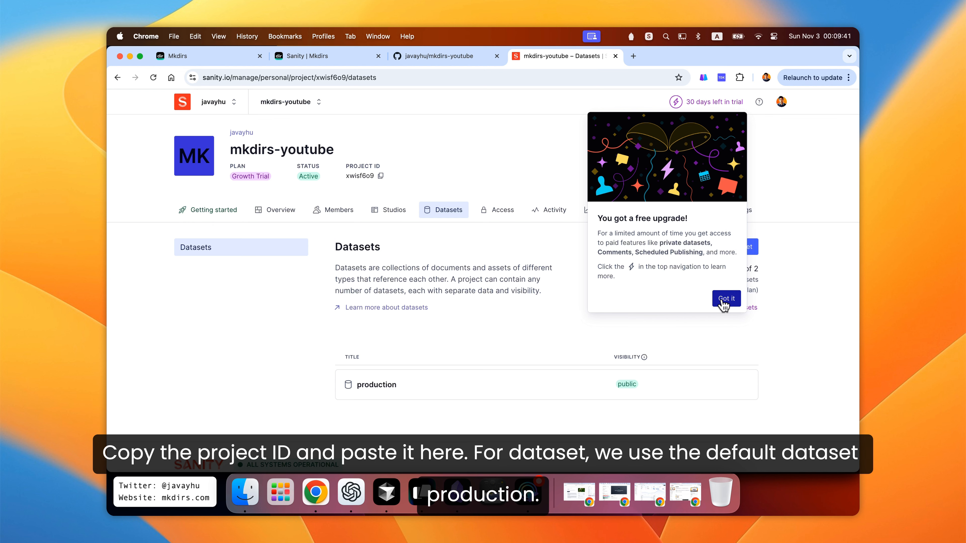
{"action": "left_click", "coordinate": [726, 298]}
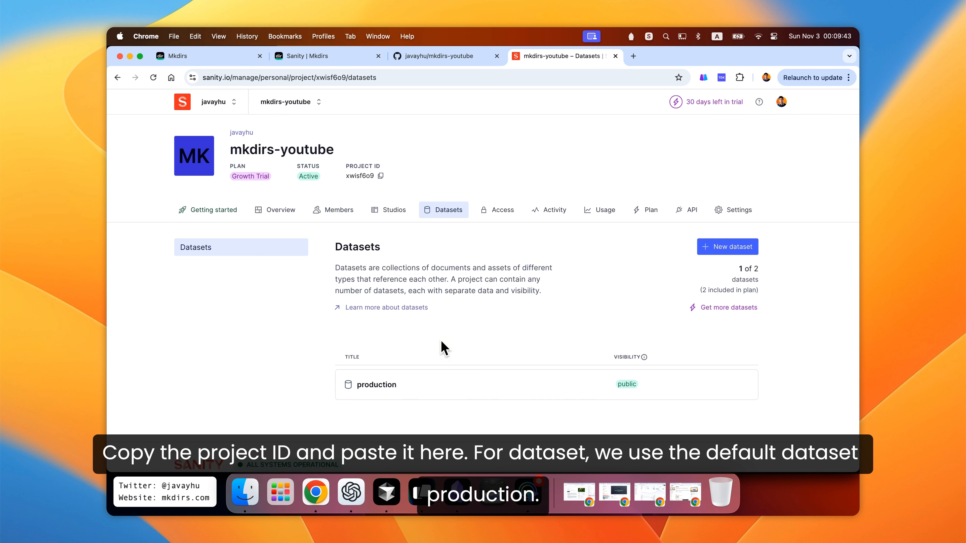
- Set NEXT_PUBLIC_SANITY_DATASET to production in .env and save the file
{"action": "key", "text": "super+Tab"}
{"action": "left_click", "coordinate": [442, 165]}
{"action": "type", "text": "pro"}
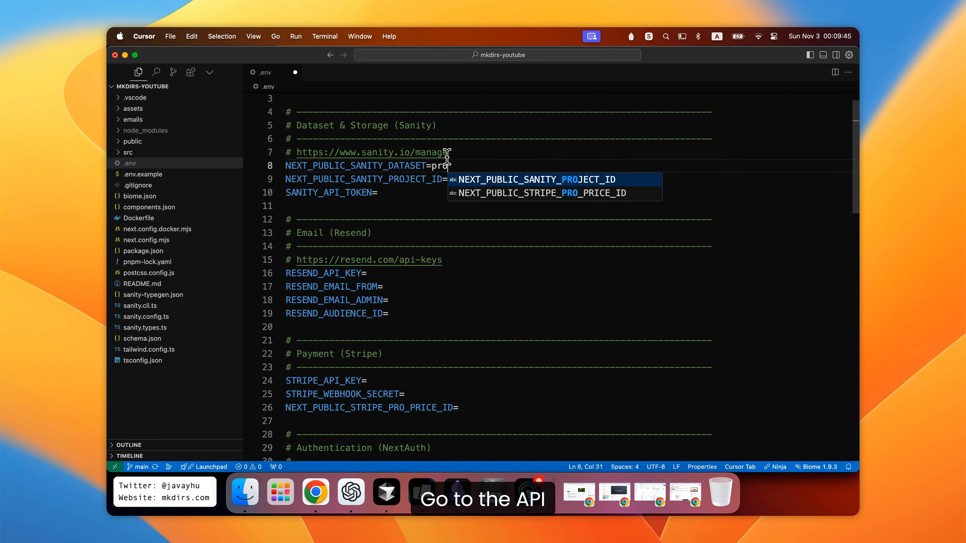
{"action": "type", "text": "duction"}
{"action": "key", "text": "super+s"}
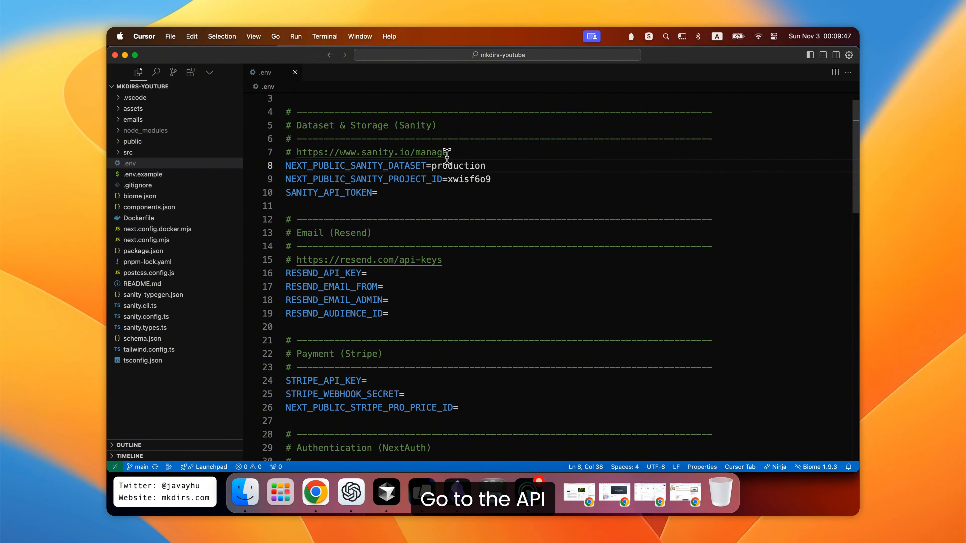
- Create a new Sanity API token named token with Editor permissions
{"action": "key", "text": "super+Tab"}
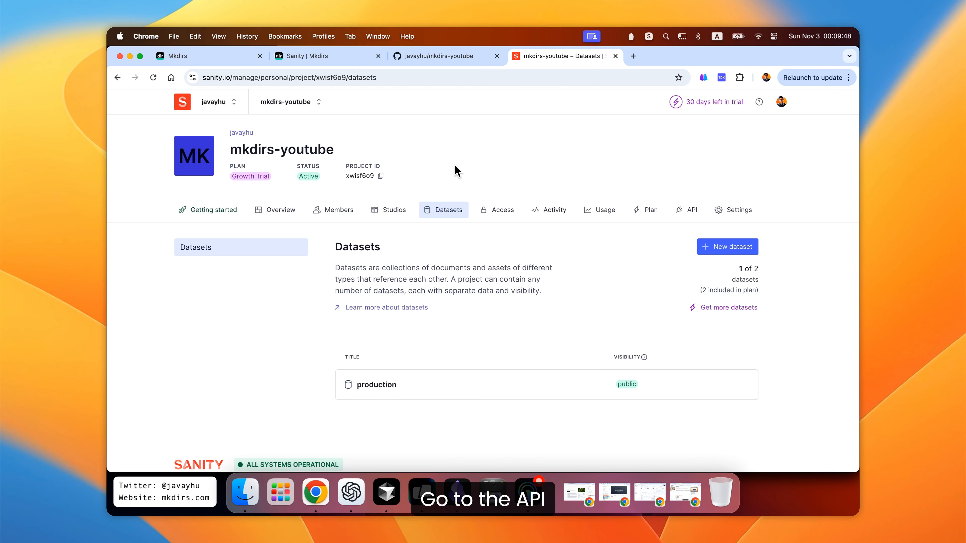
{"action": "left_click", "coordinate": [686, 212]}
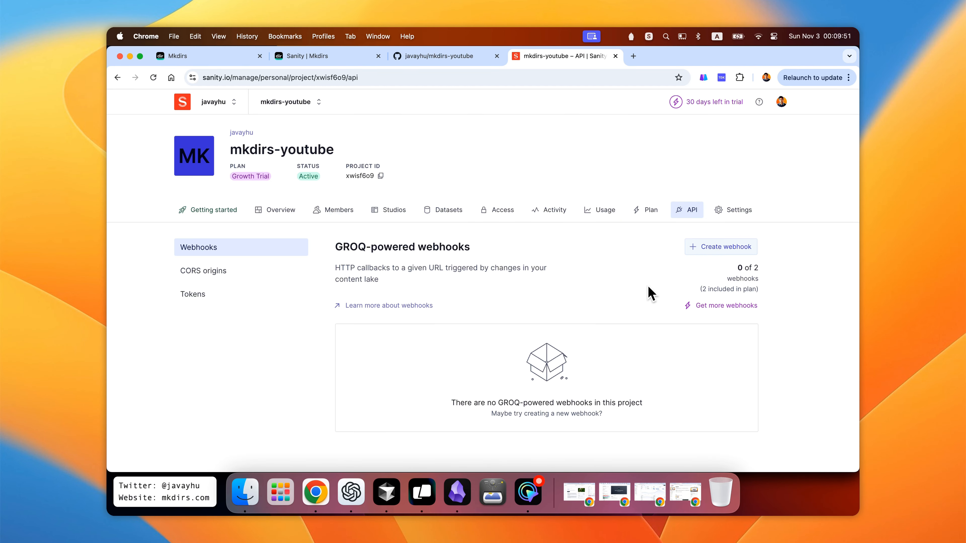
{"action": "scroll", "coordinate": [648, 291], "scroll_direction": "down", "scroll_amount": 5}
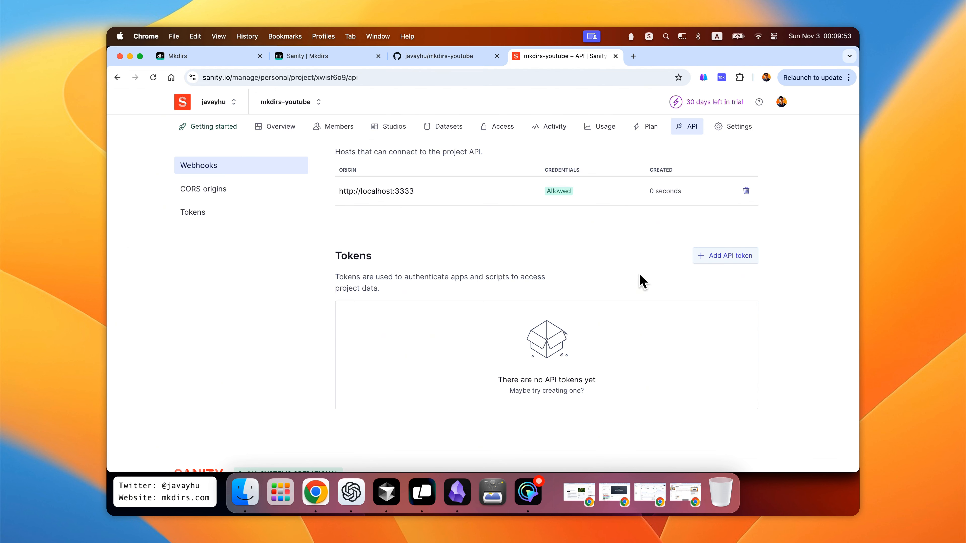
{"action": "left_click_drag", "start_coordinate": [387, 259], "coordinate": [333, 258]}
{"action": "left_click", "coordinate": [640, 260]}
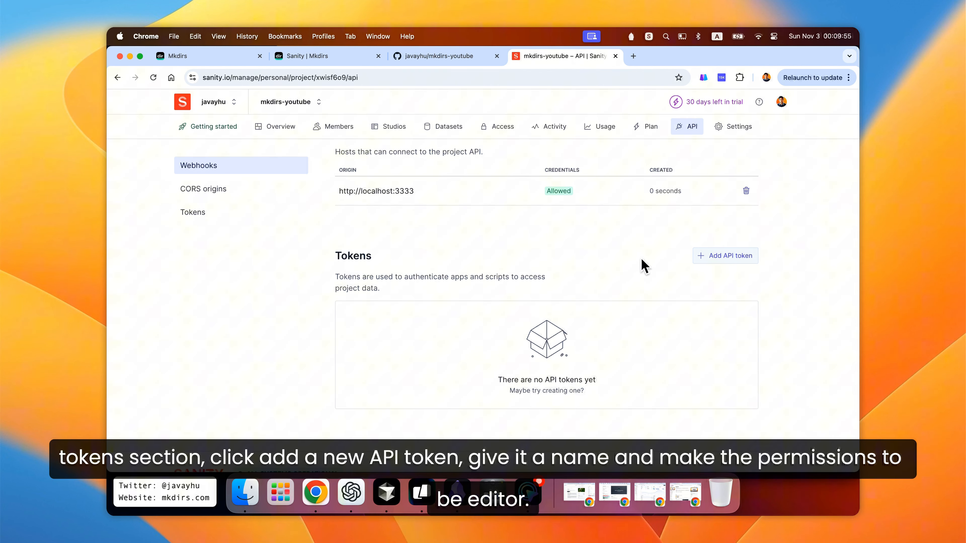
{"action": "left_click", "coordinate": [722, 263]}
{"action": "scroll", "coordinate": [653, 274], "scroll_direction": "down", "scroll_amount": 5}
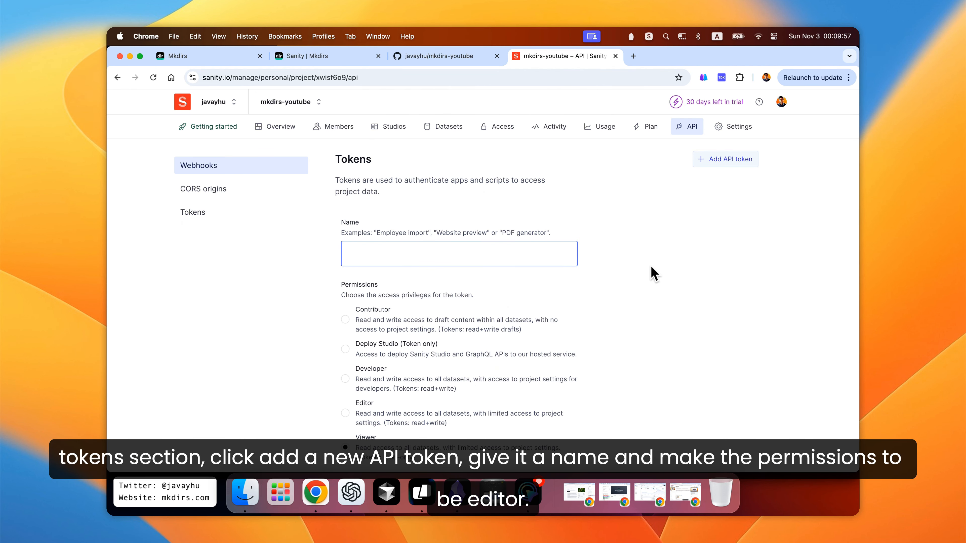
{"action": "scroll", "coordinate": [627, 247], "scroll_direction": "down", "scroll_amount": 2}
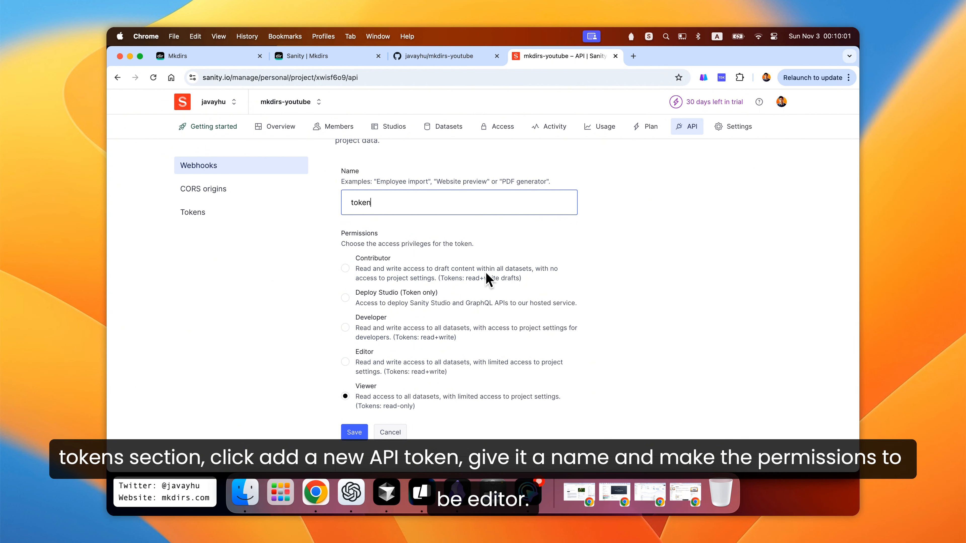
{"action": "left_click", "coordinate": [346, 363]}
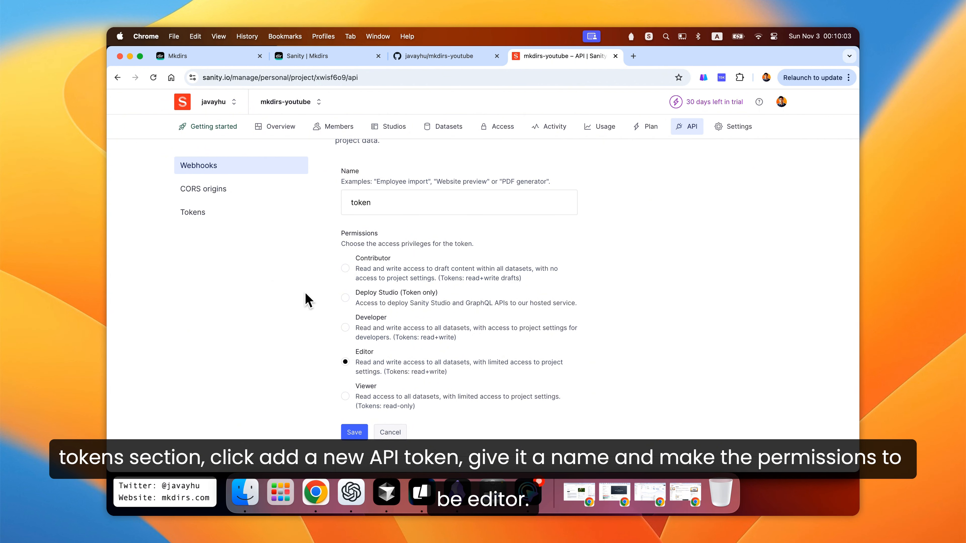
{"action": "scroll", "coordinate": [312, 300], "scroll_direction": "down", "scroll_amount": 3}
{"action": "scroll", "coordinate": [312, 300], "scroll_direction": "up", "scroll_amount": 2}
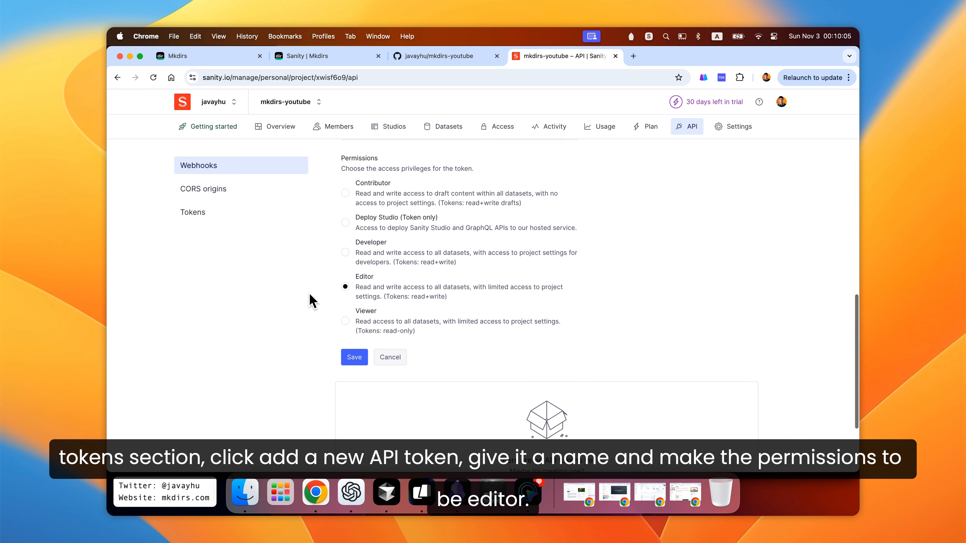
{"action": "left_click", "coordinate": [347, 432]}
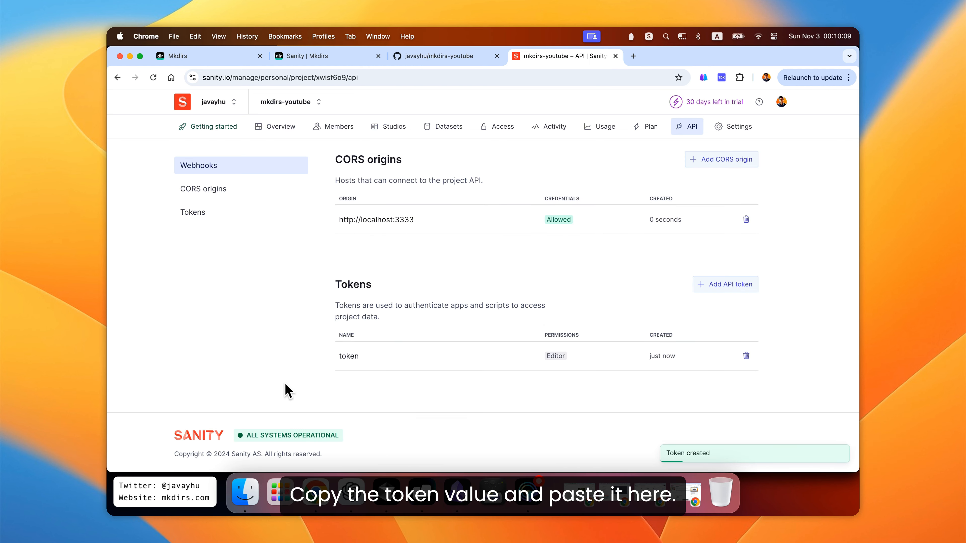
- Copy the new API token and paste it as the value of SANITY_API_TOKEN in .env
{"action": "left_click", "coordinate": [726, 329]}
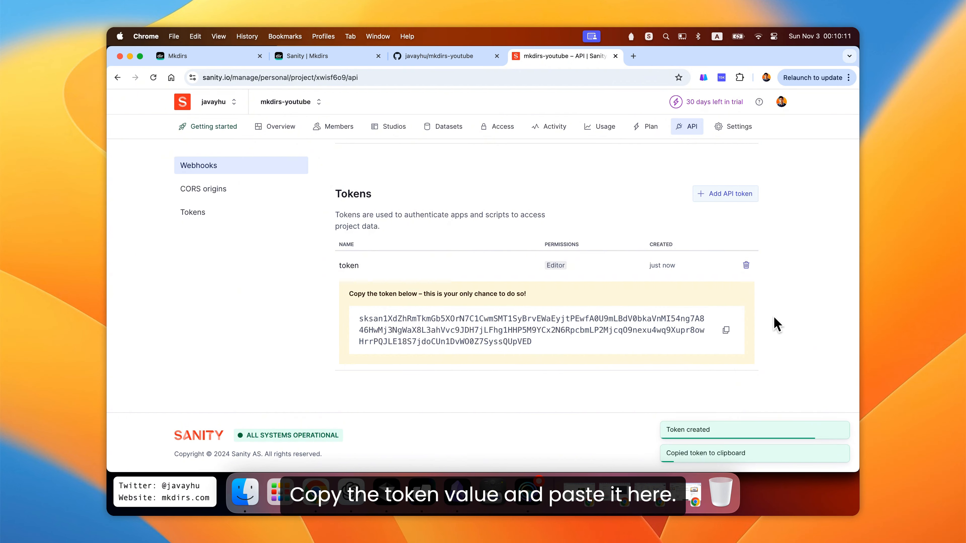
{"action": "key", "text": "super+Tab"}
{"action": "left_click", "coordinate": [428, 198]}
{"action": "key", "text": "super+v"}
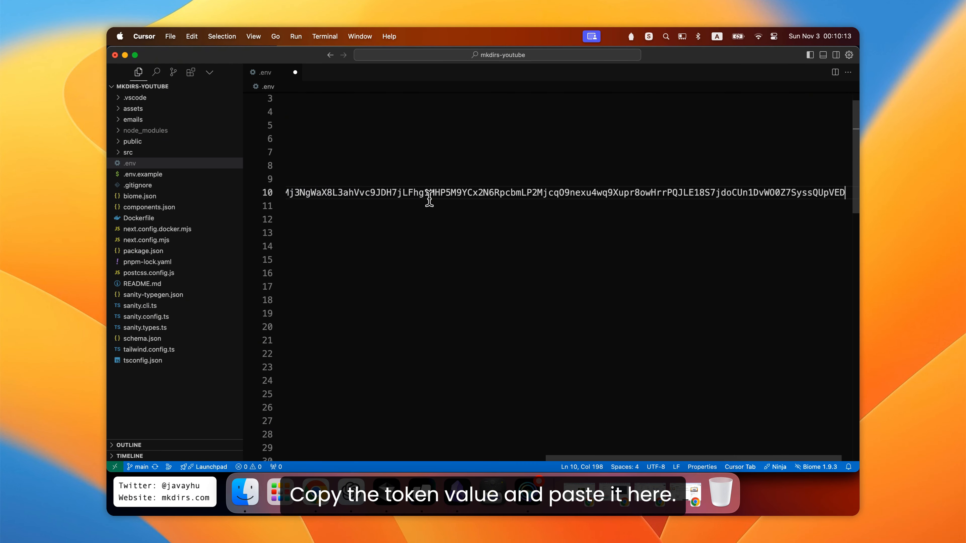
{"action": "scroll", "coordinate": [429, 200], "scroll_direction": "left", "scroll_amount": 10}
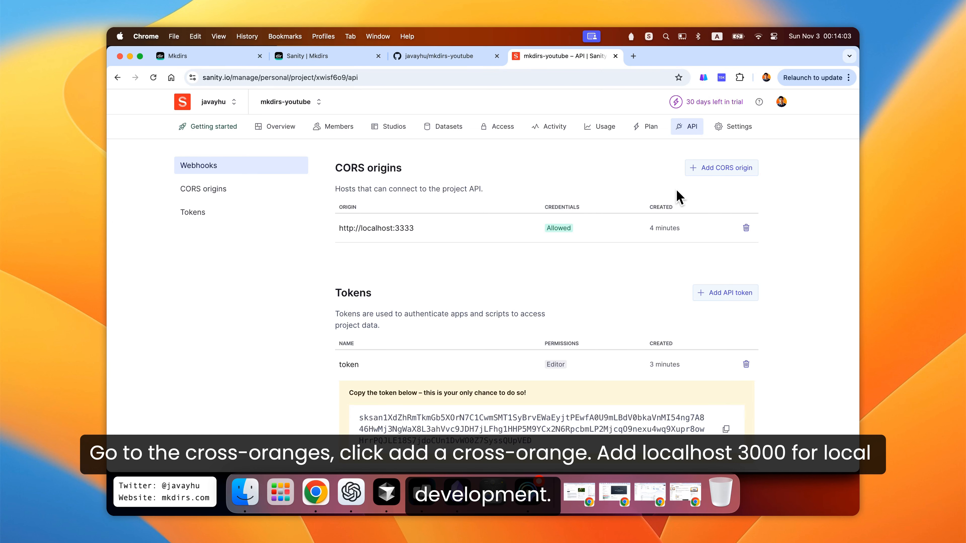
{"action": "left_click", "coordinate": [722, 169]}
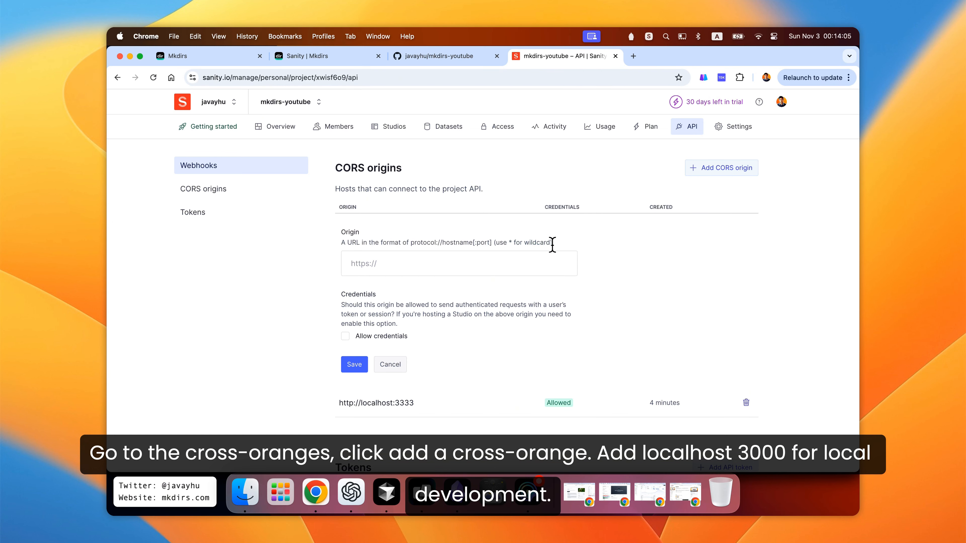
{"action": "left_click", "coordinate": [487, 259]}
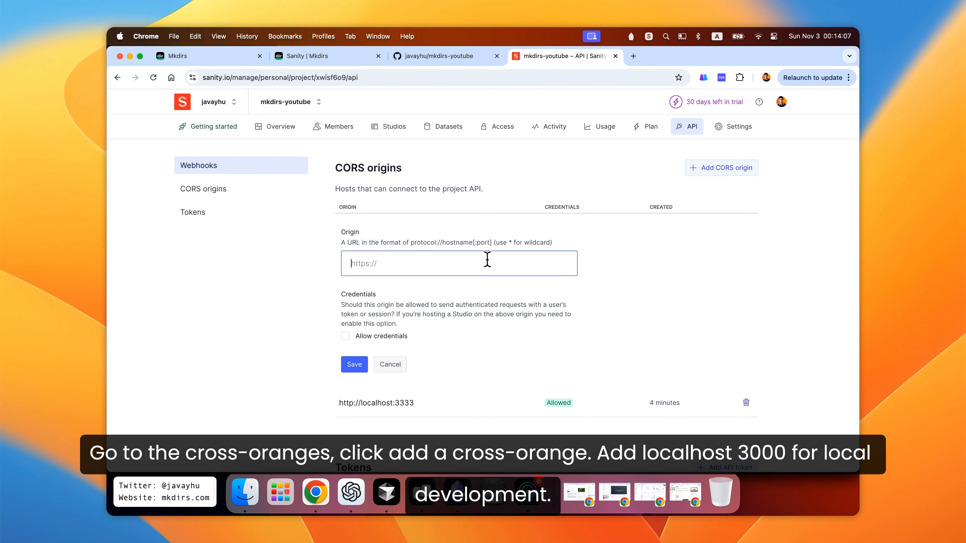
{"action": "type", "text": "http://localhost:3000"}
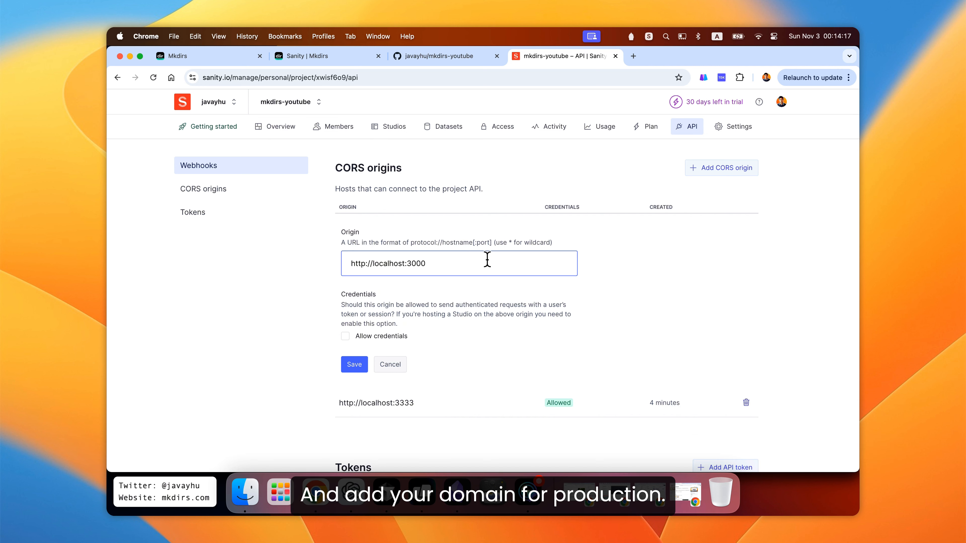
{"action": "left_click", "coordinate": [399, 337]}
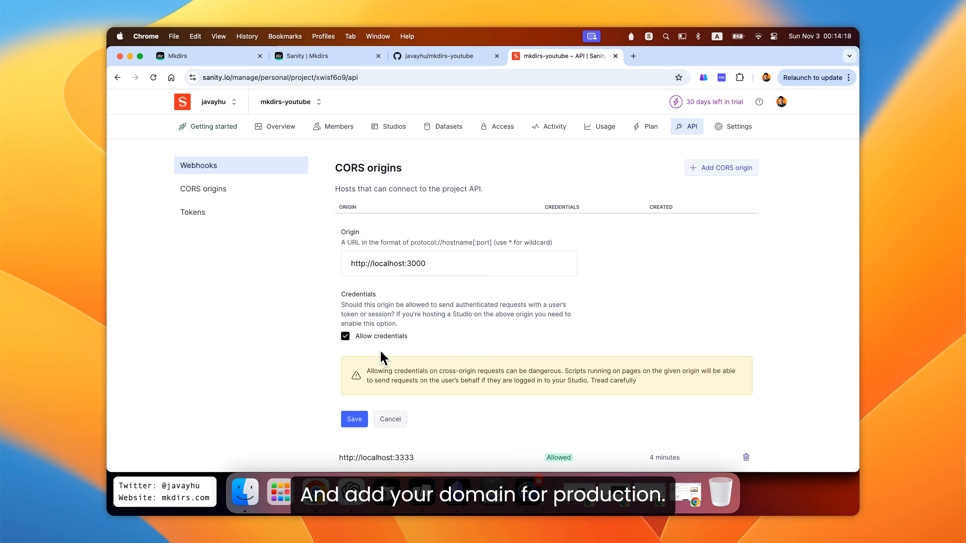
{"action": "left_click", "coordinate": [354, 419]}
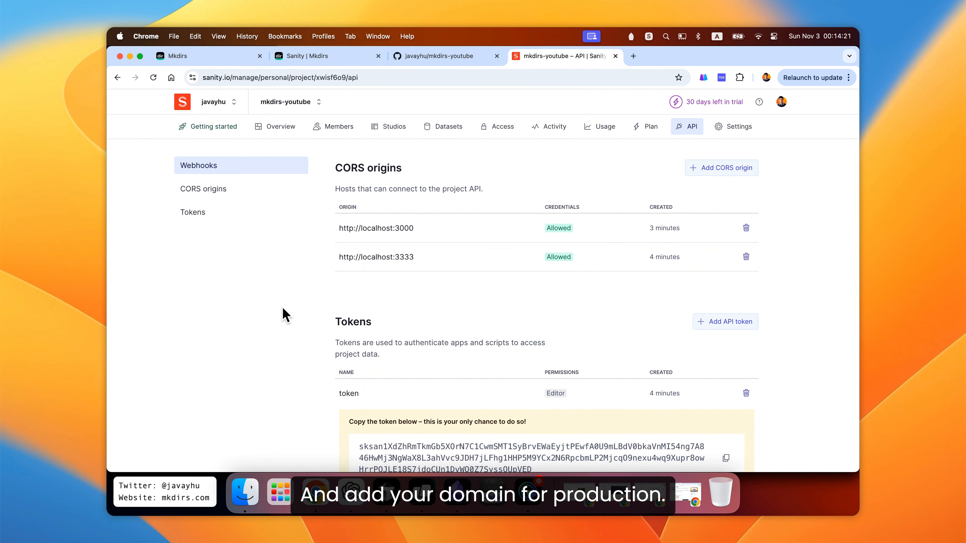
{"action": "left_click", "coordinate": [508, 266]}
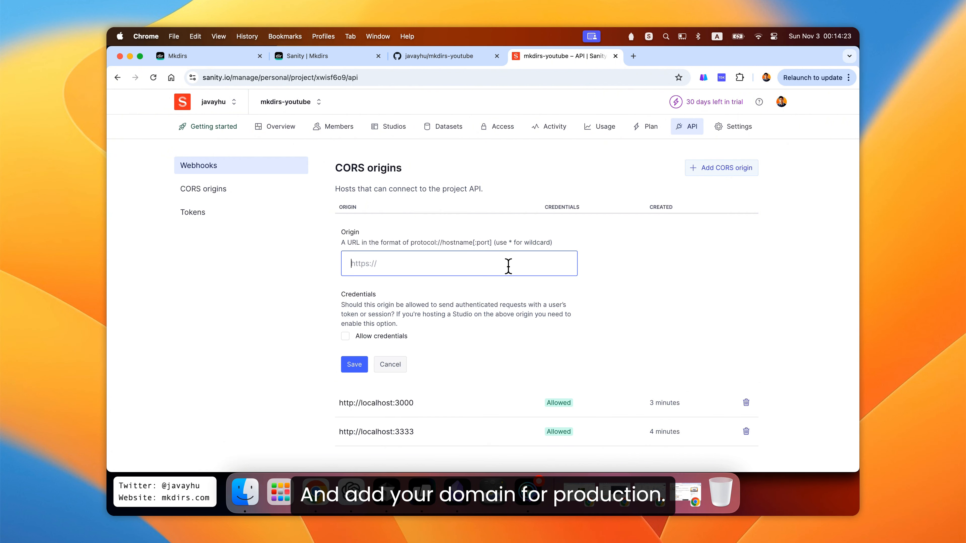
{"action": "type", "text": "https:/"}
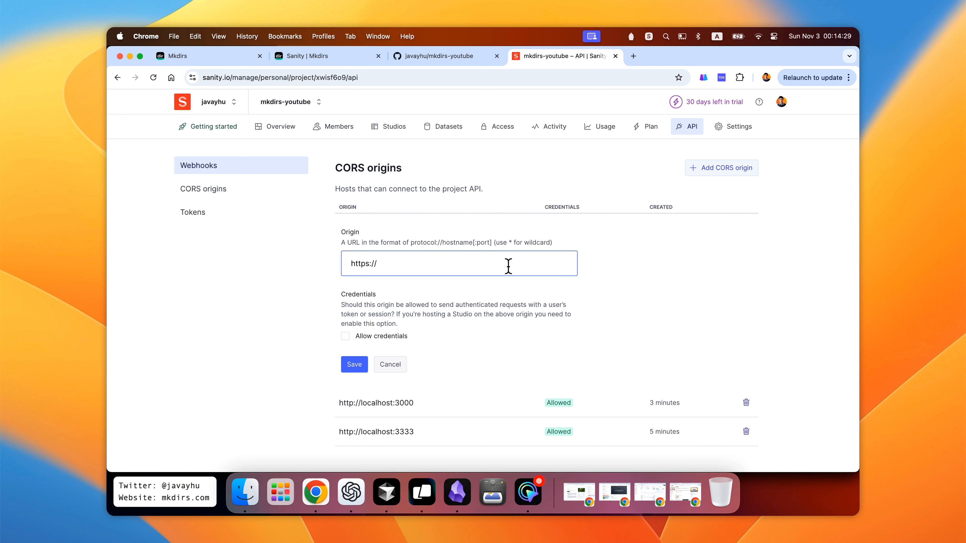
{"action": "type", "text": "/mkdirs"}
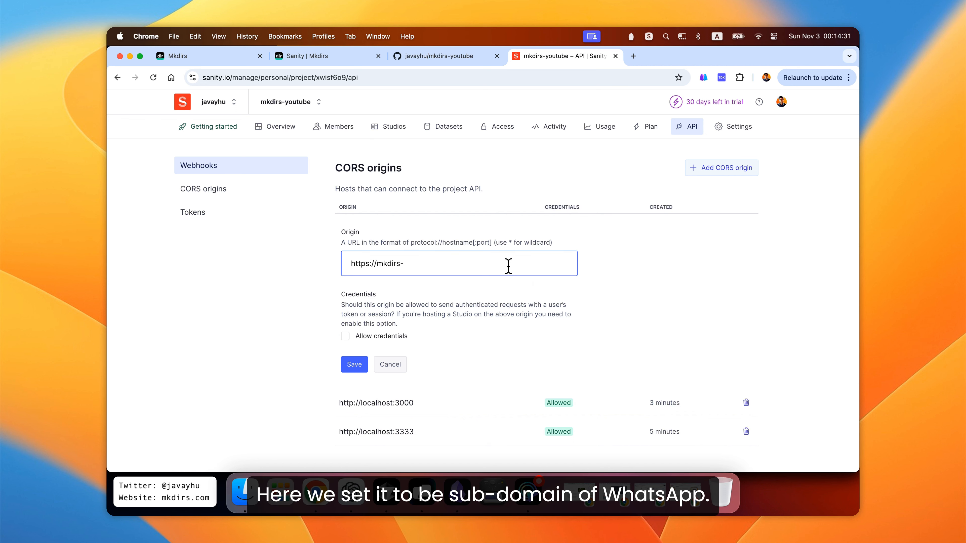
{"action": "type", "text": "-youtube.ver"}
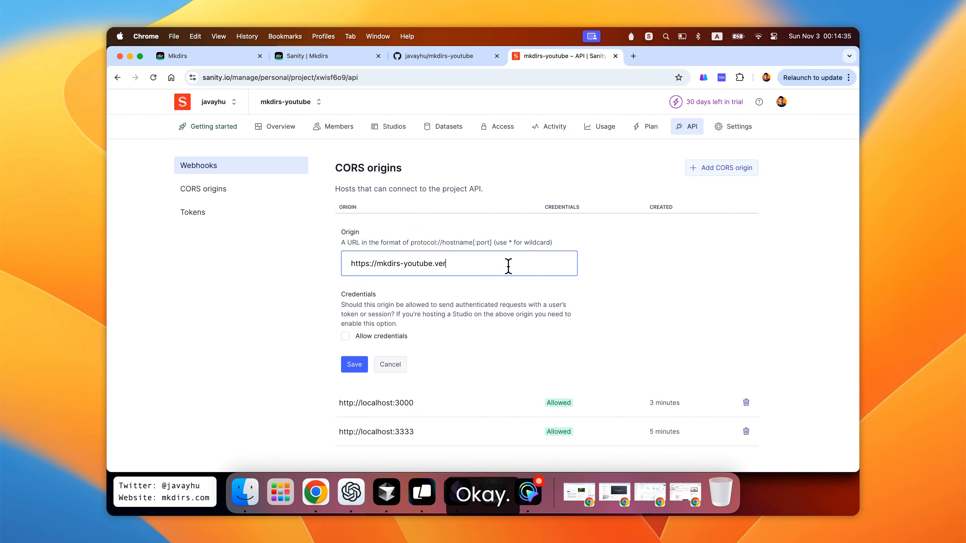
{"action": "type", "text": "cel.app"}
{"action": "left_click", "coordinate": [346, 337]}
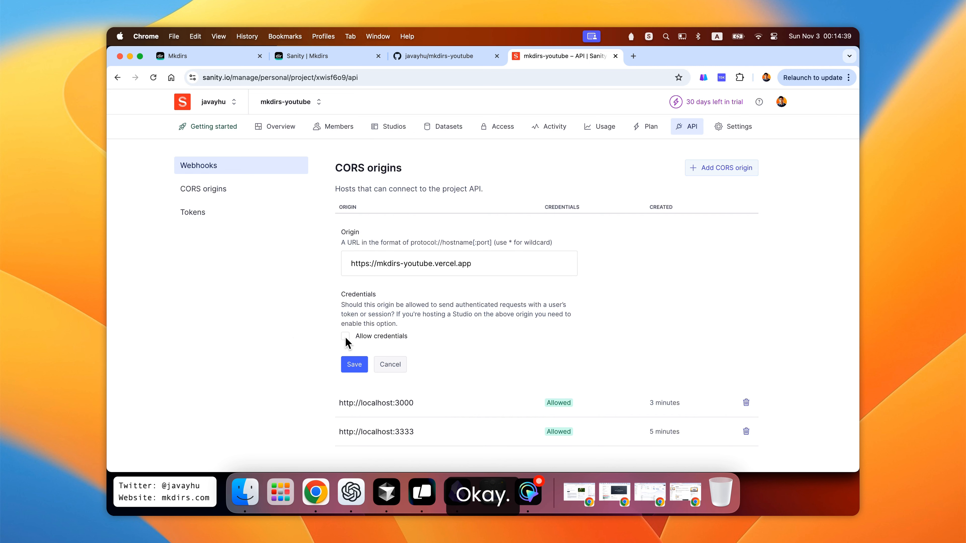
{"action": "left_click", "coordinate": [354, 419]}
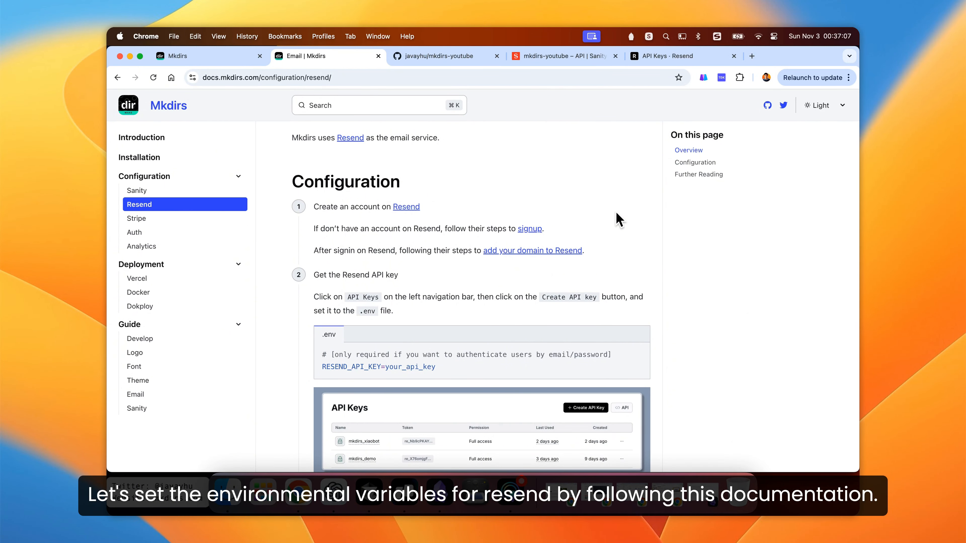
- Review the Resend configuration guide and place the cursor at RESEND_API_KEY in .env
{"action": "scroll", "coordinate": [619, 218], "scroll_direction": "down", "scroll_amount": 2}
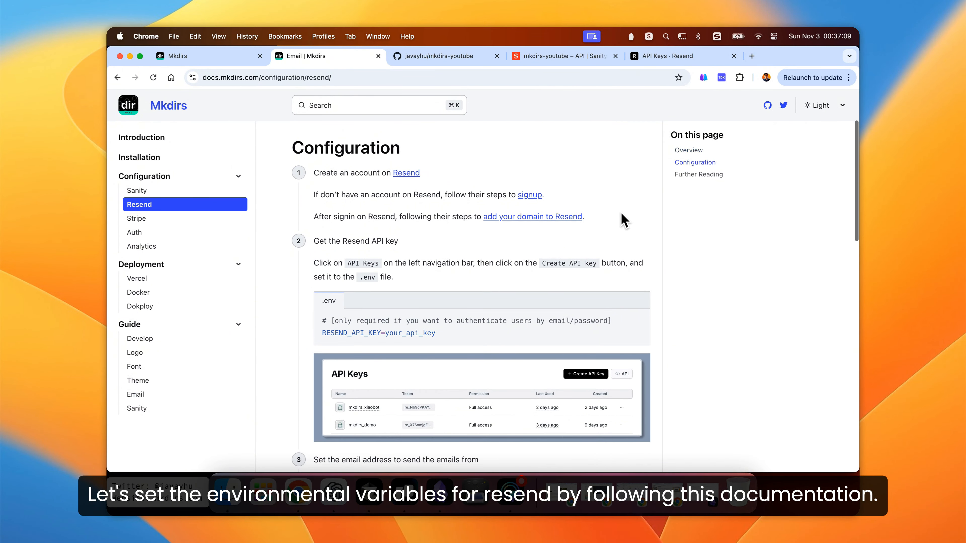
{"action": "scroll", "coordinate": [623, 220], "scroll_direction": "down", "scroll_amount": 1}
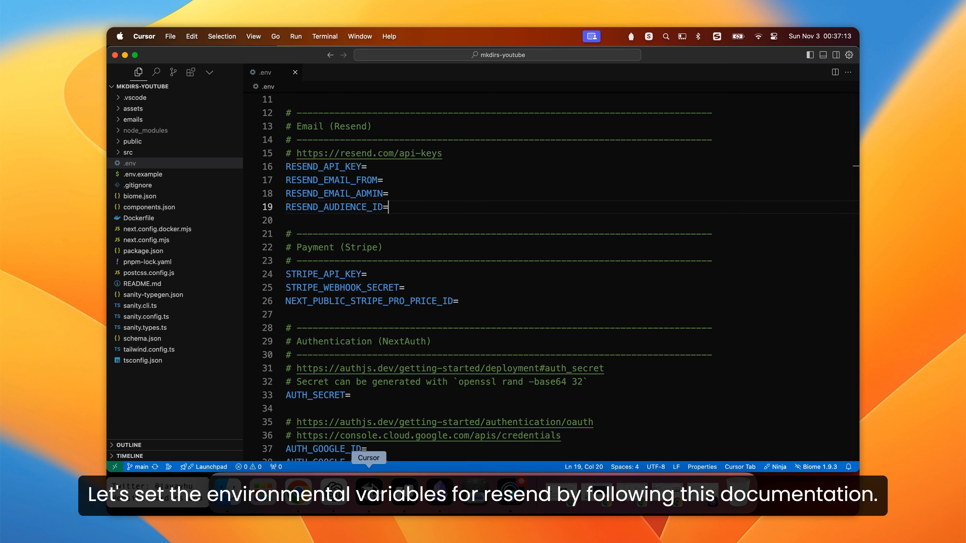
{"action": "left_click", "coordinate": [391, 479]}
{"action": "left_click", "coordinate": [397, 168]}
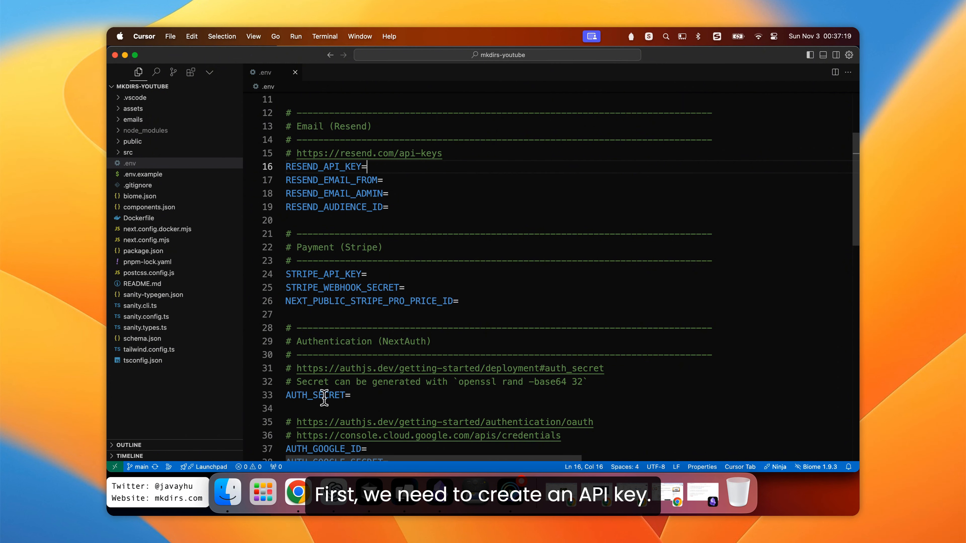
- Return to the browser and open the Resend API Keys dashboard
{"action": "left_click", "coordinate": [298, 493]}
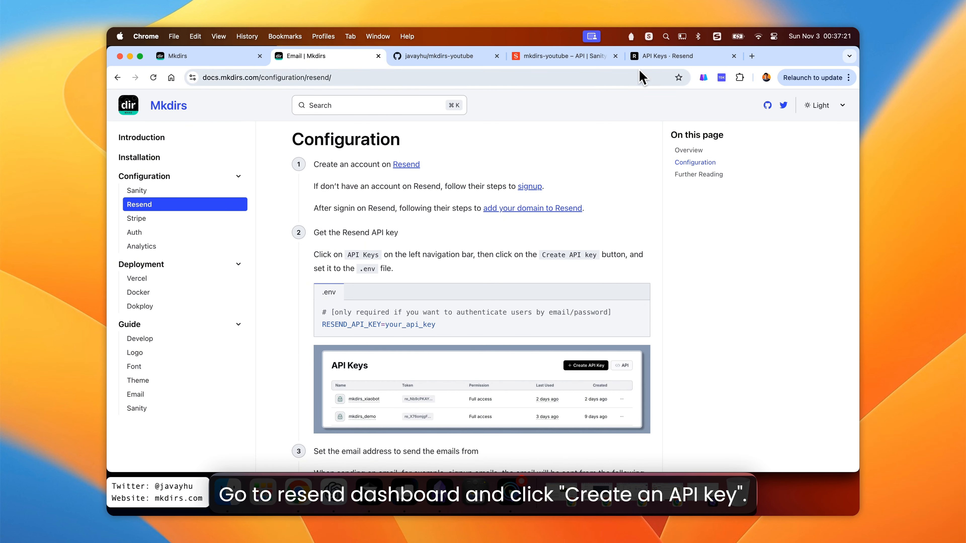
{"action": "left_click", "coordinate": [649, 61]}
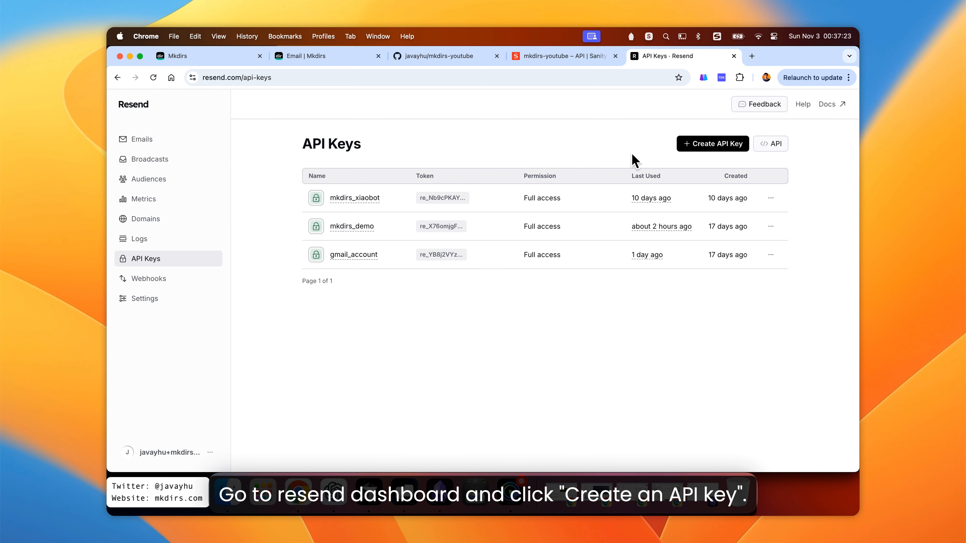
- Create a new Resend API key named mkdirs-youtube with full access
{"action": "left_click", "coordinate": [708, 149]}
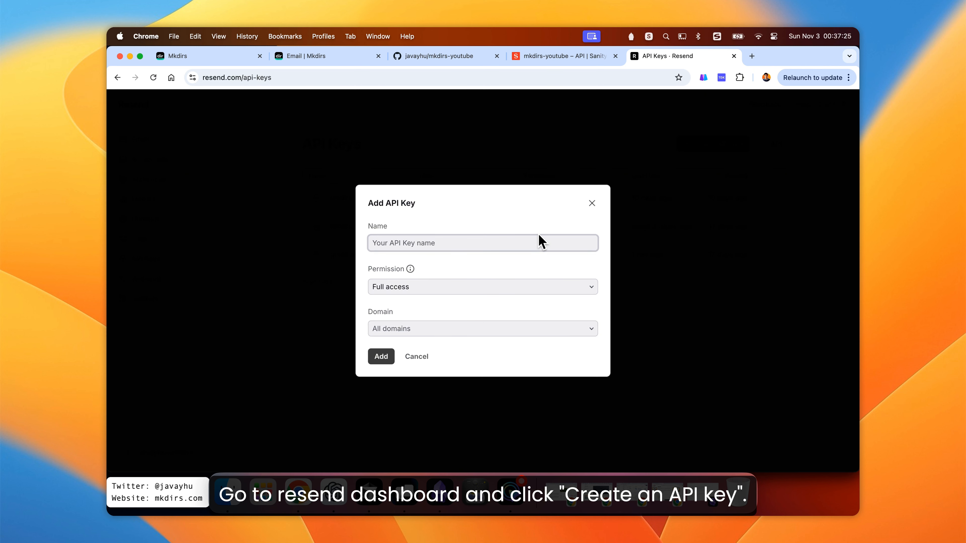
{"action": "type", "text": "mk"}
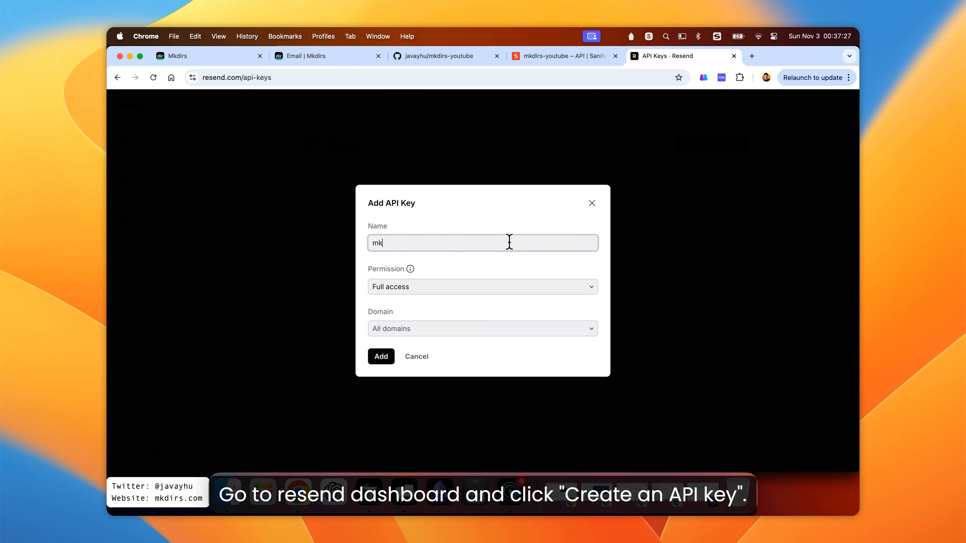
{"action": "type", "text": "dirs-youtube"}
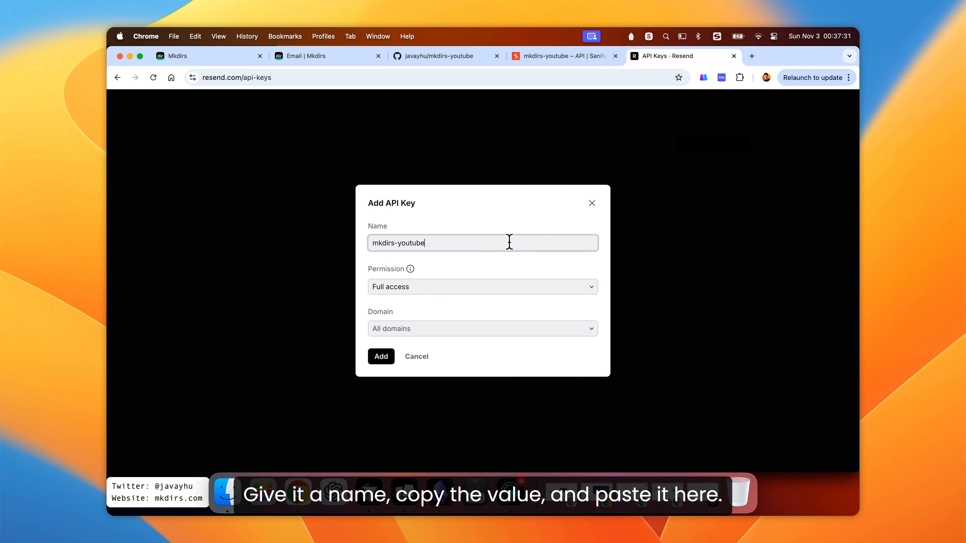
{"action": "left_click", "coordinate": [381, 357]}
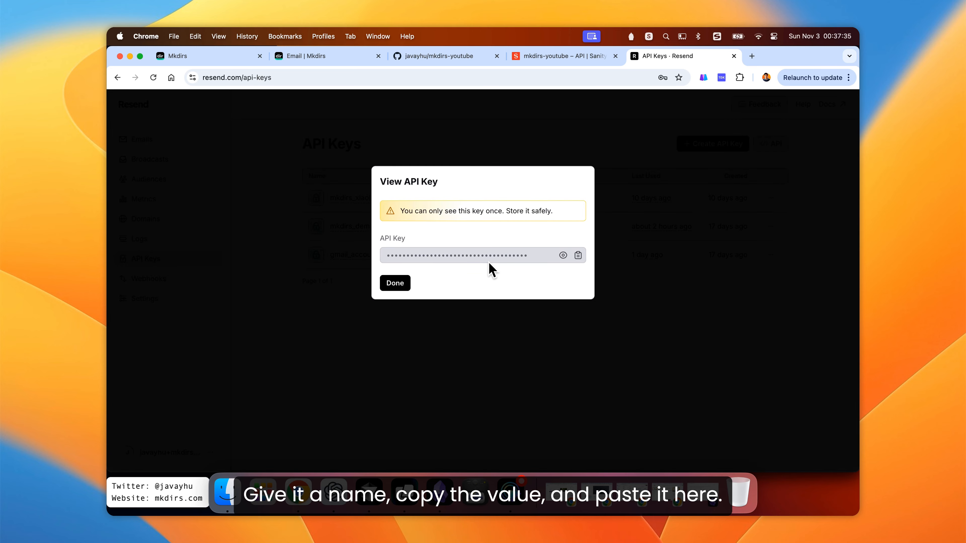
- Copy the new API key, close the key dialog, and paste the API key as RESEND_API_KEY in .env
{"action": "left_click", "coordinate": [578, 256]}
{"action": "left_click", "coordinate": [395, 285]}
{"action": "key", "text": "super+Tab"}
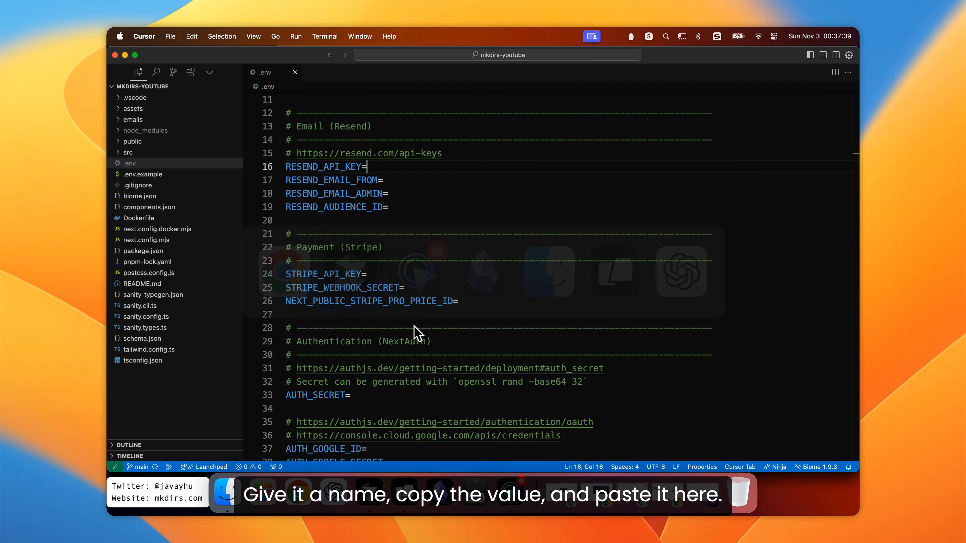
{"action": "key", "text": "super+v"}
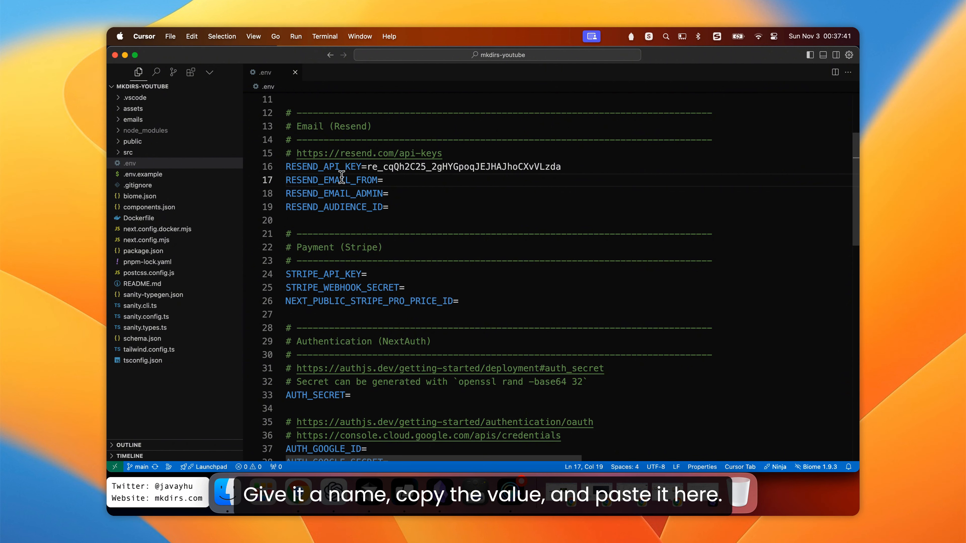
- Check the verified Resend domain, then set RESEND_EMAIL_FROM to Mkdirs Team followed by the support address on mkdirs.com in angle brackets
{"action": "double_click", "coordinate": [342, 180]}
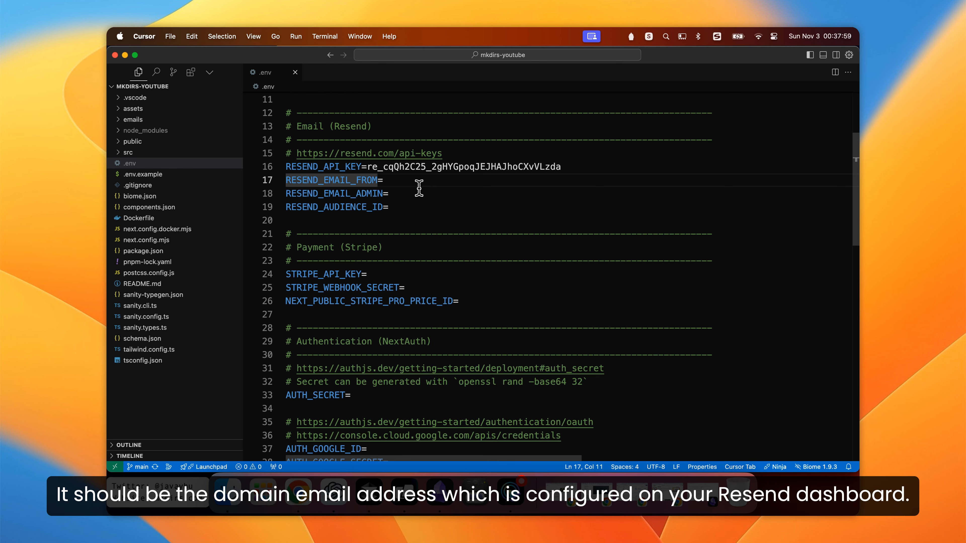
{"action": "key", "text": "super+Tab"}
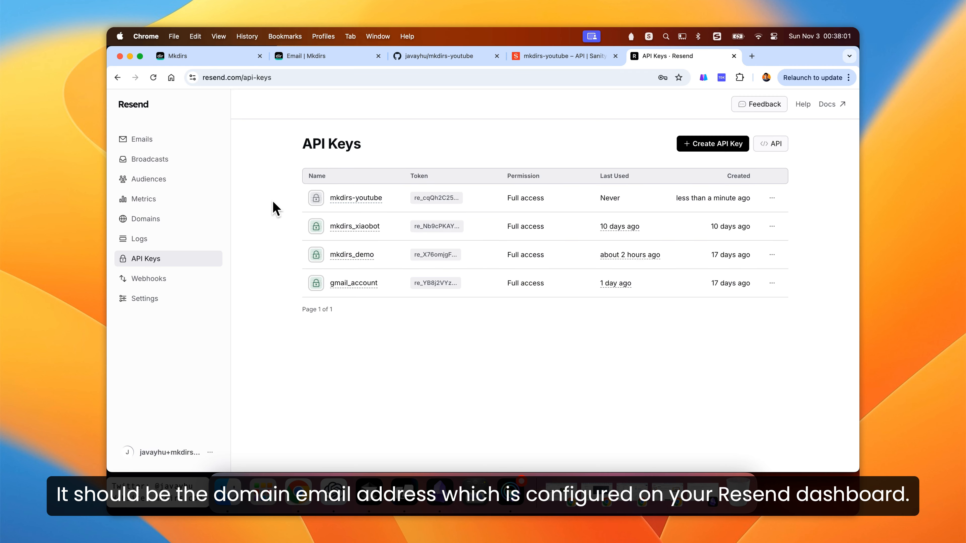
{"action": "left_click", "coordinate": [183, 220]}
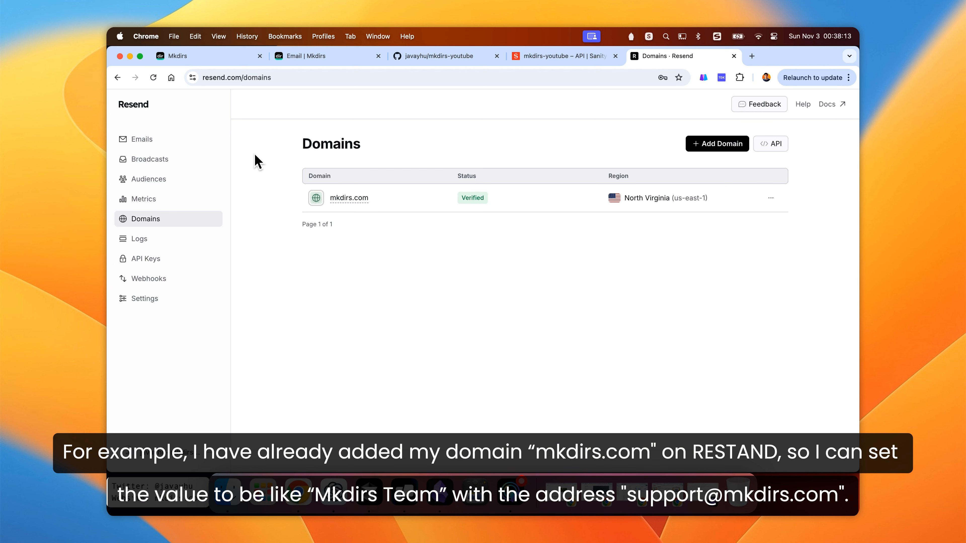
{"action": "key", "text": "super+Tab"}
{"action": "left_click", "coordinate": [428, 184]}
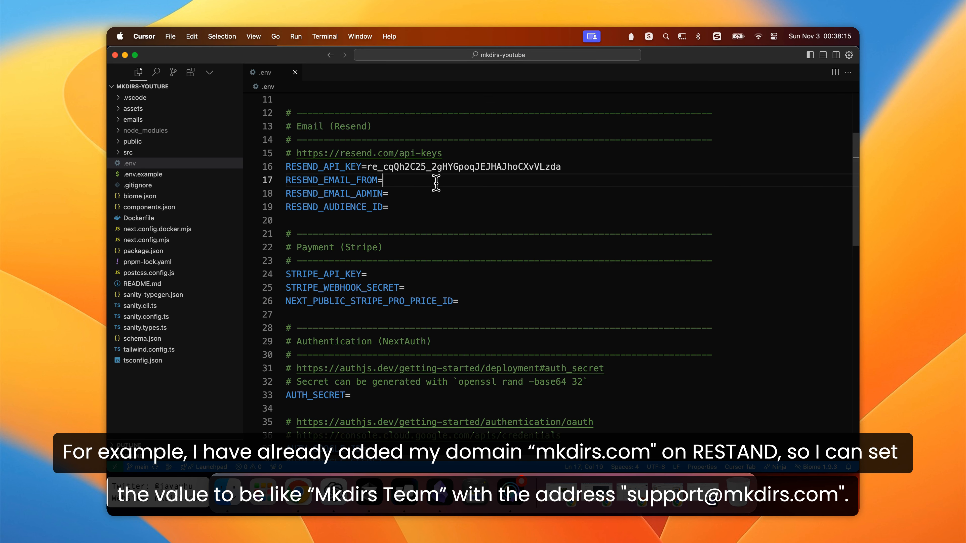
{"action": "type", "text": "Mkdirs "}
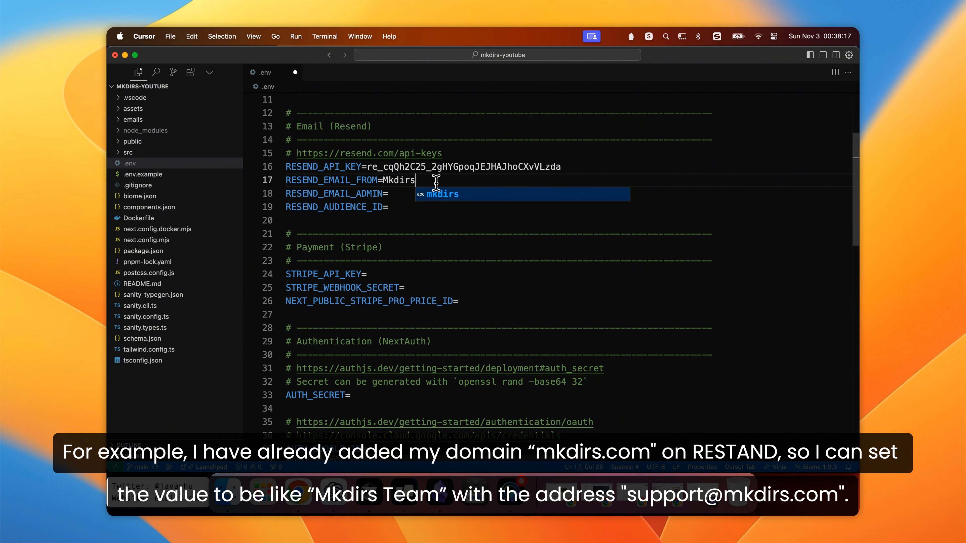
{"action": "type", "text": "Team"}
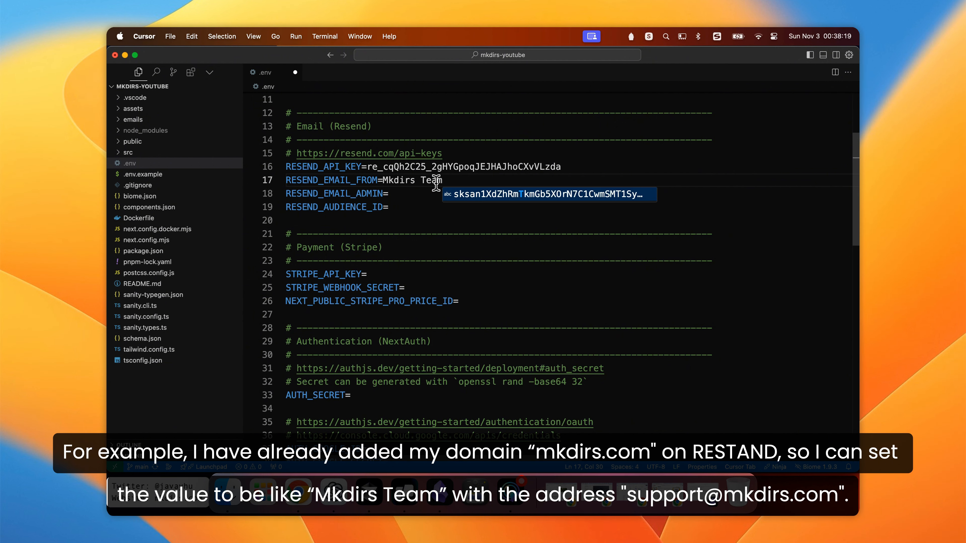
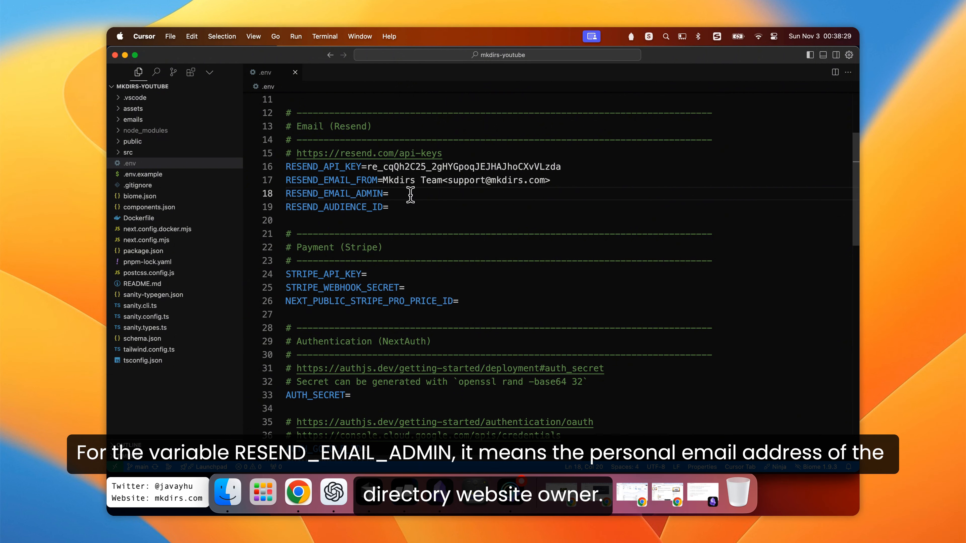
- Set RESEND_EMAIL_ADMIN to the site owner's personal Gmail address
{"action": "double_click", "coordinate": [348, 194]}
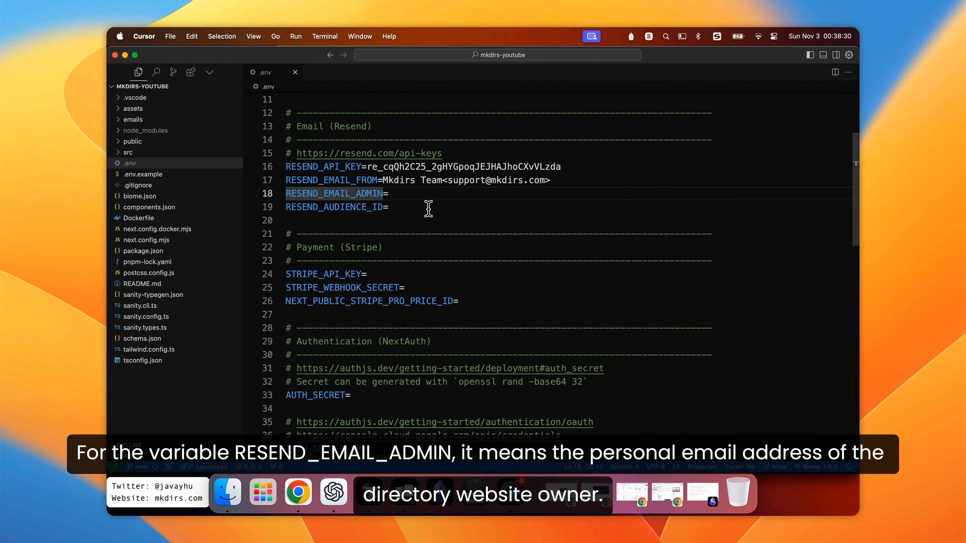
{"action": "left_click", "coordinate": [415, 194]}
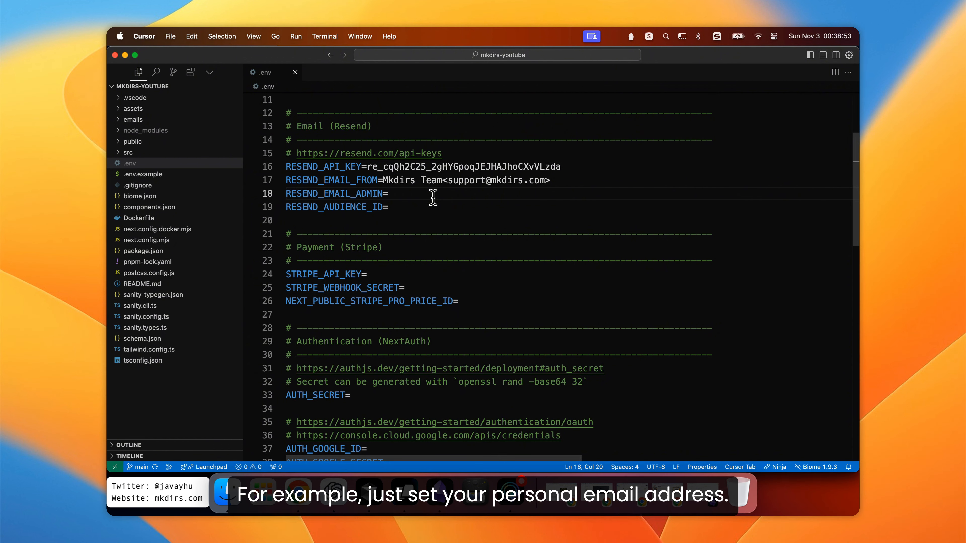
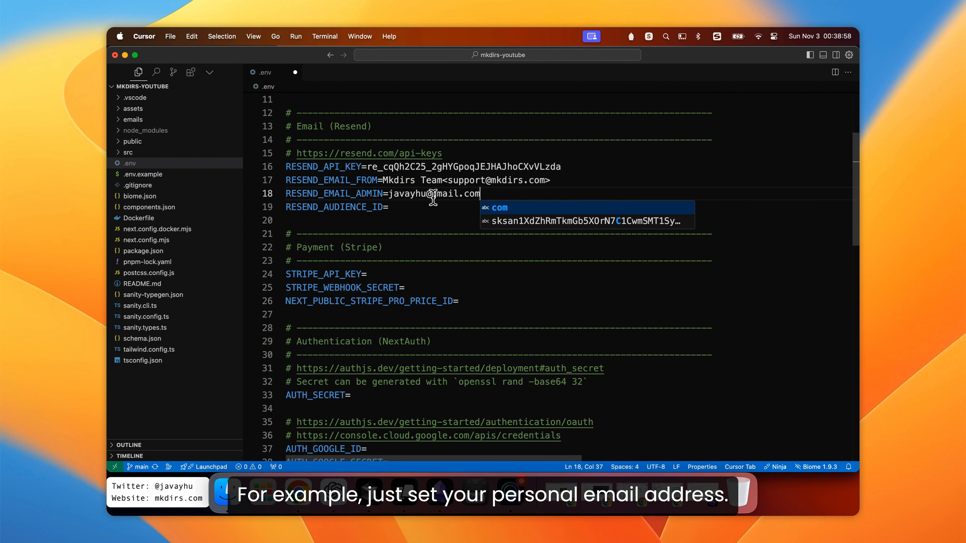
{"action": "key", "text": "Escape"}
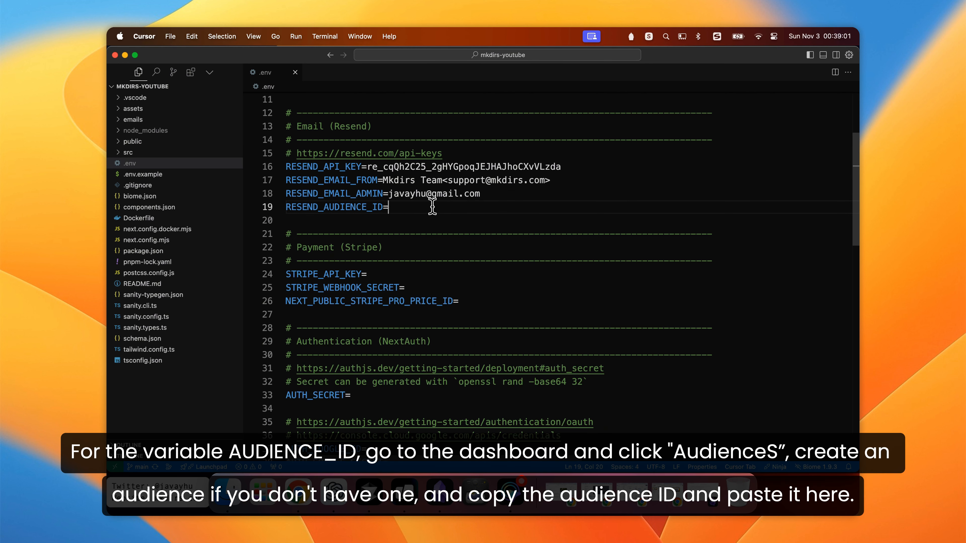
- Copy the Newsletter audience ID from the Resend Audiences page and paste it as RESEND_AUDIENCE_ID
{"action": "left_click", "coordinate": [357, 212]}
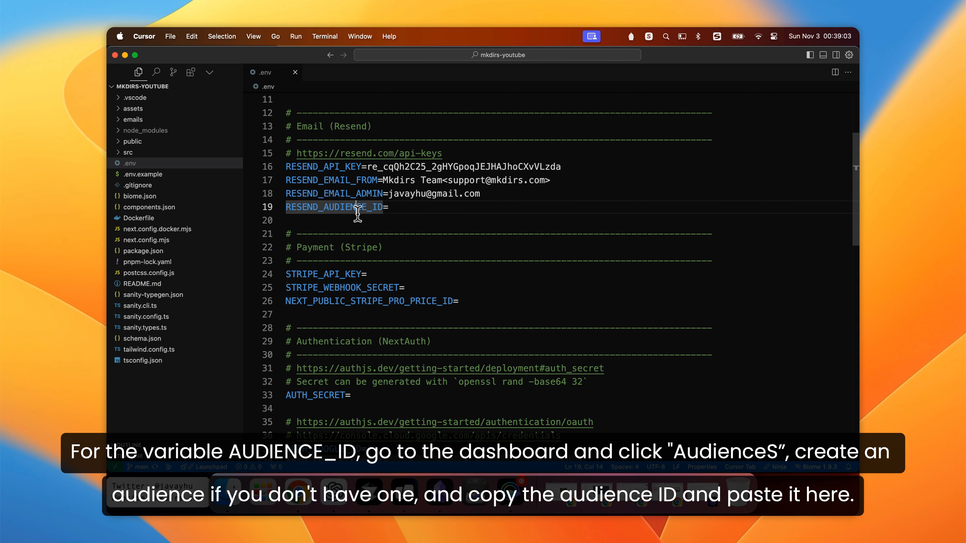
{"action": "key", "text": "super+Tab"}
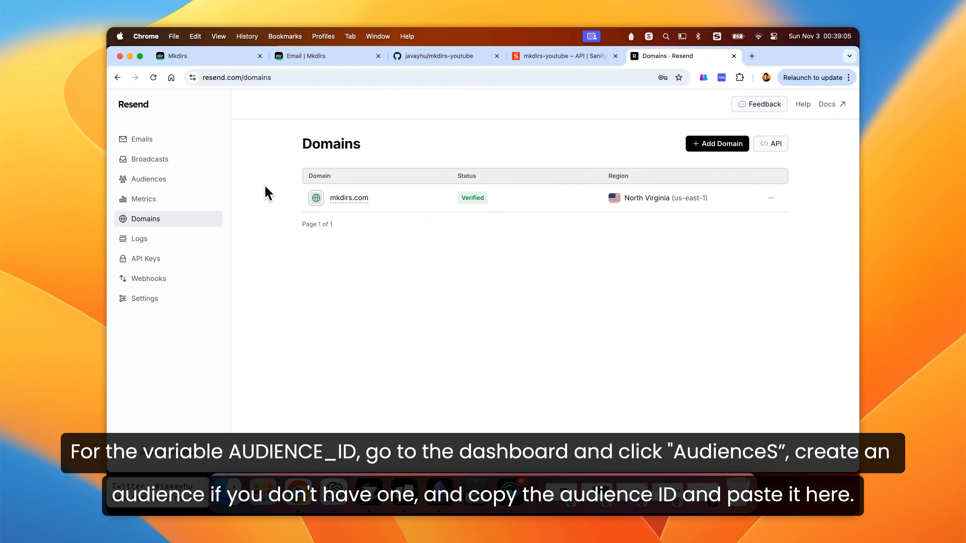
{"action": "left_click", "coordinate": [167, 182]}
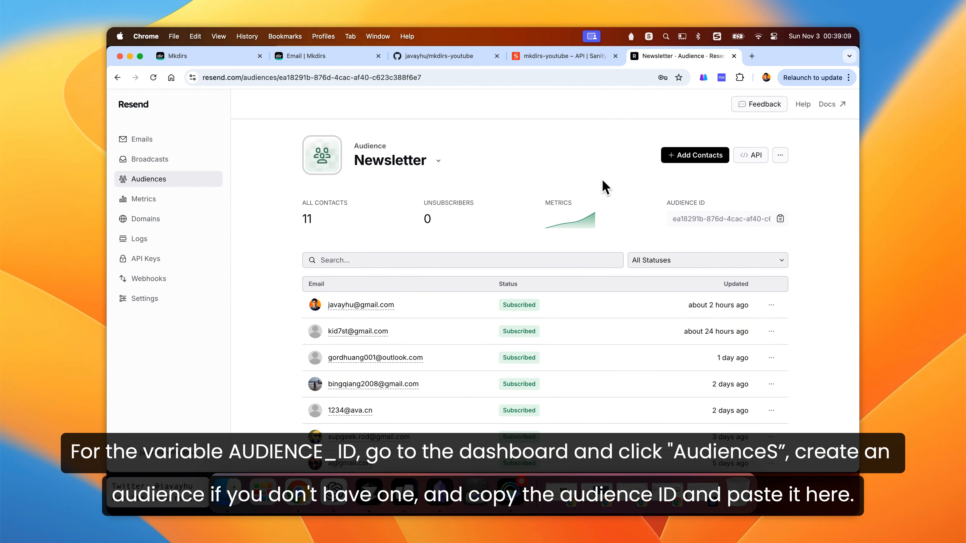
{"action": "left_click", "coordinate": [780, 155]}
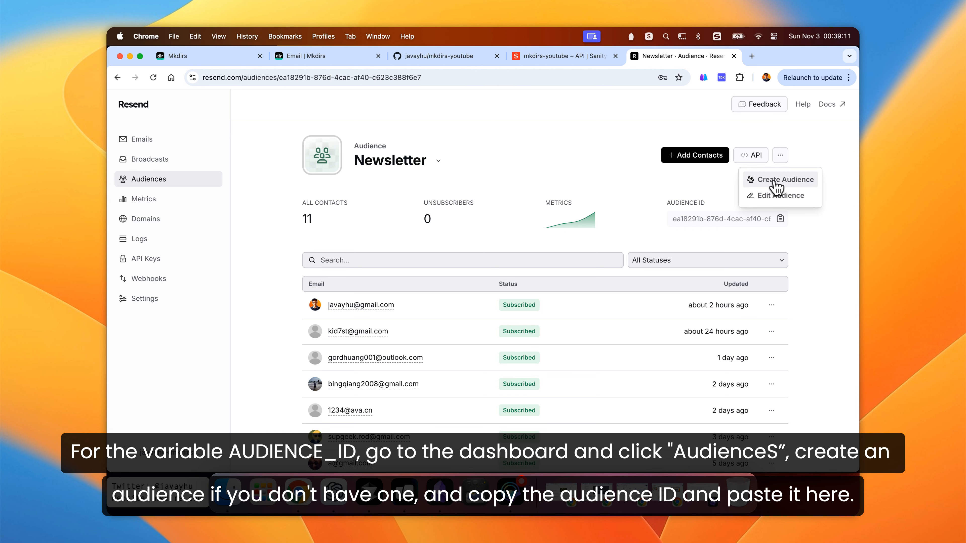
{"action": "left_click", "coordinate": [687, 183]}
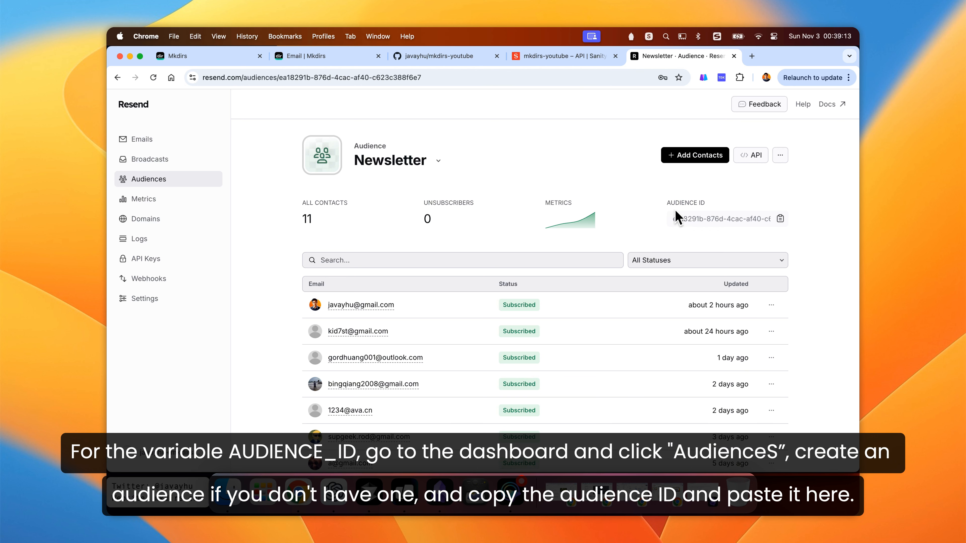
{"action": "left_click", "coordinate": [780, 219]}
{"action": "key", "text": "super+Tab"}
{"action": "left_click", "coordinate": [452, 206]}
{"action": "key", "text": "super+v"}
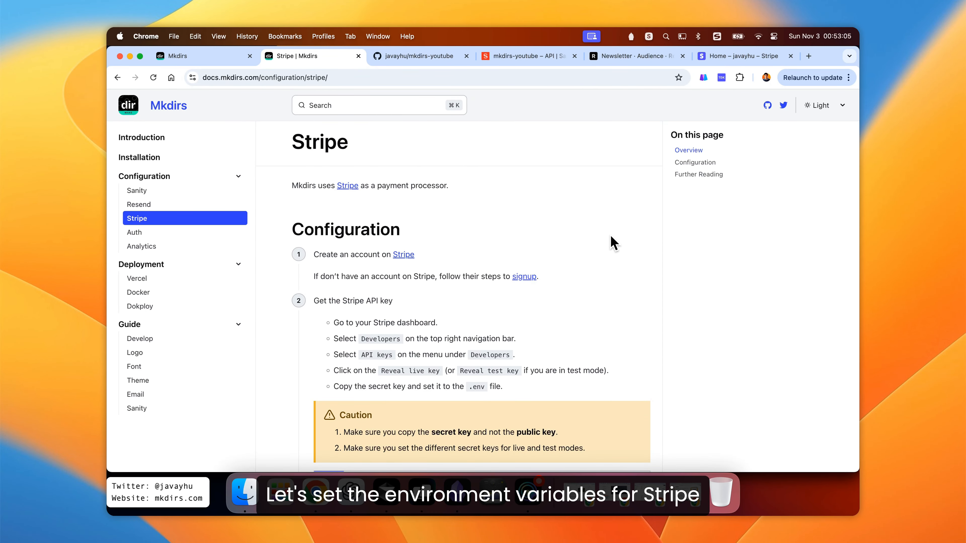
- Review the Stripe configuration guide and the Stripe section of .env
{"action": "scroll", "coordinate": [617, 243], "scroll_direction": "down", "scroll_amount": 3}
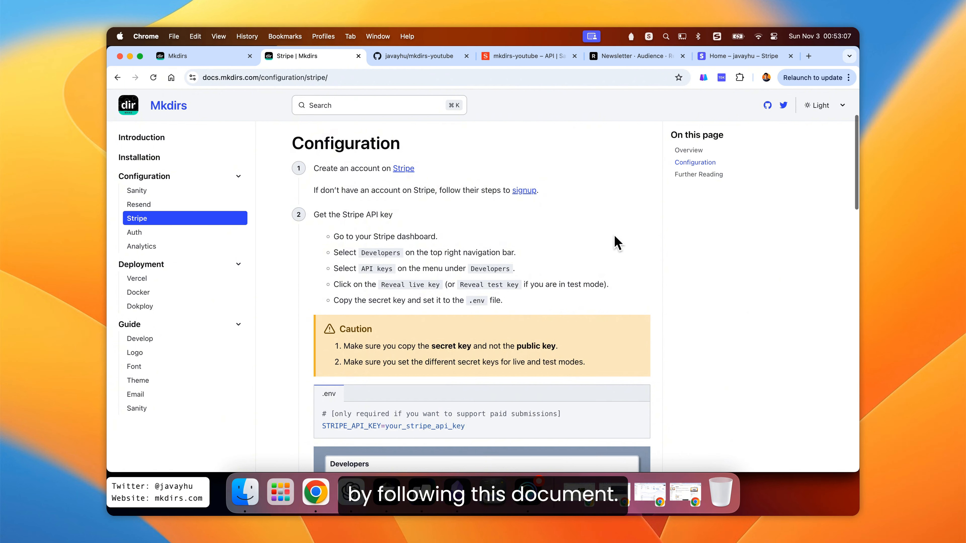
{"action": "scroll", "coordinate": [615, 242], "scroll_direction": "up", "scroll_amount": 3}
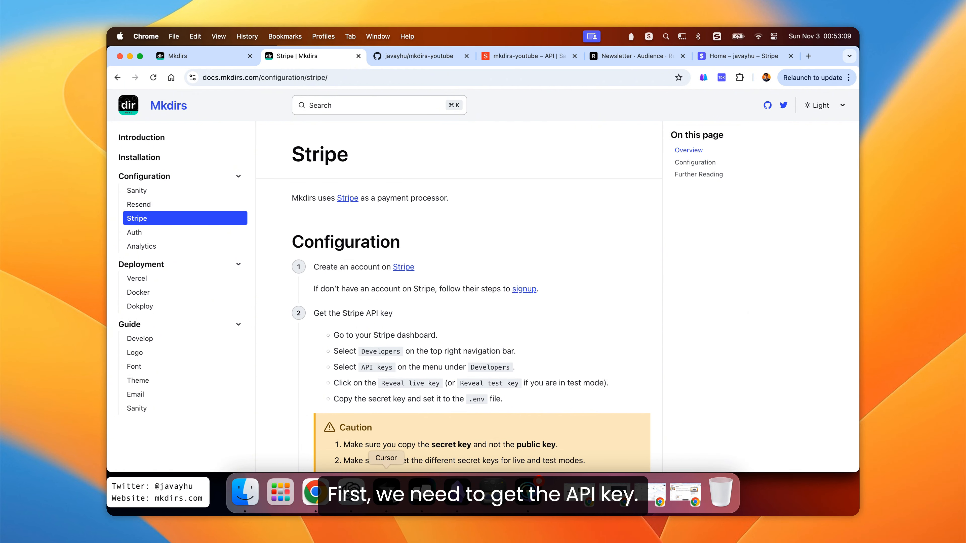
{"action": "left_click", "coordinate": [385, 493]}
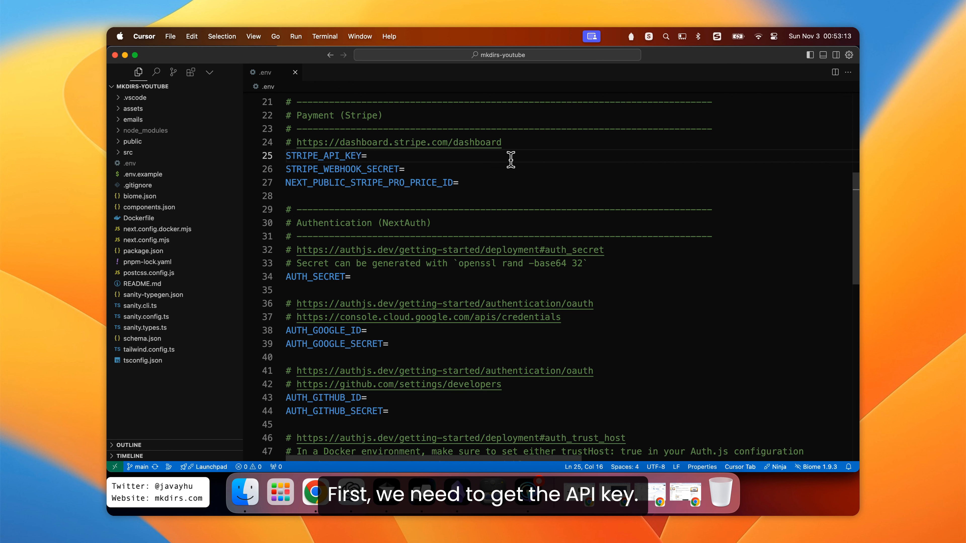
{"action": "left_click", "coordinate": [441, 143]}
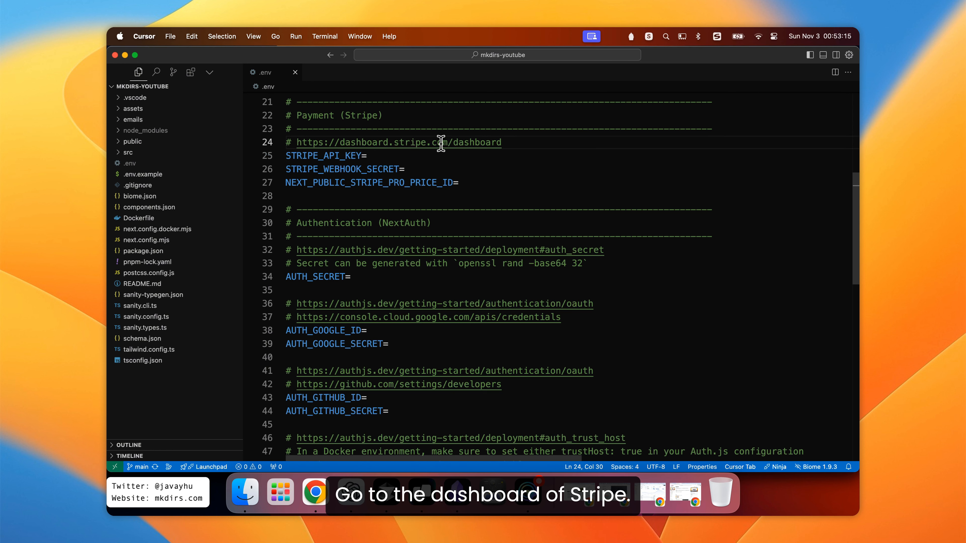
- Open the Stripe dashboard, switch it to test mode, and open the Developers API keys page
{"action": "left_click", "coordinate": [315, 493]}
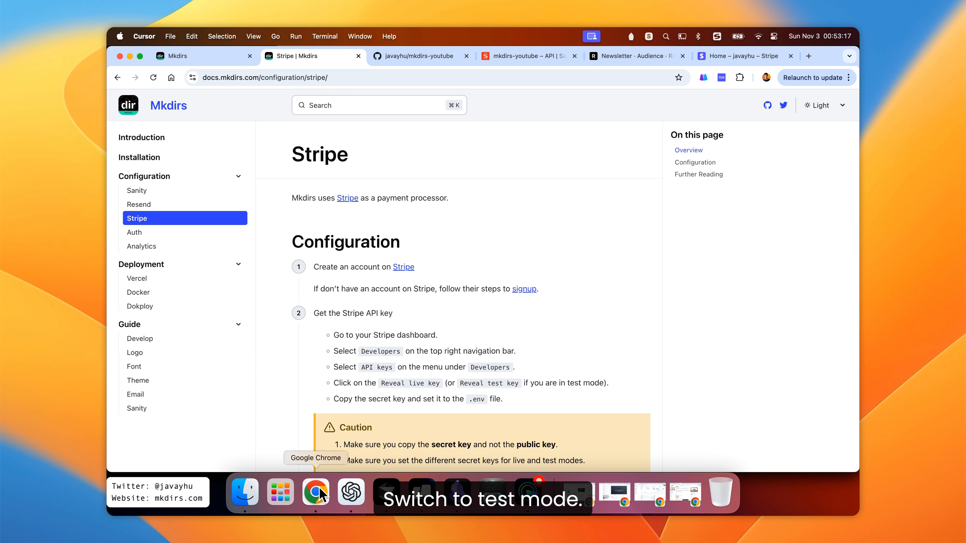
{"action": "left_click", "coordinate": [707, 56]}
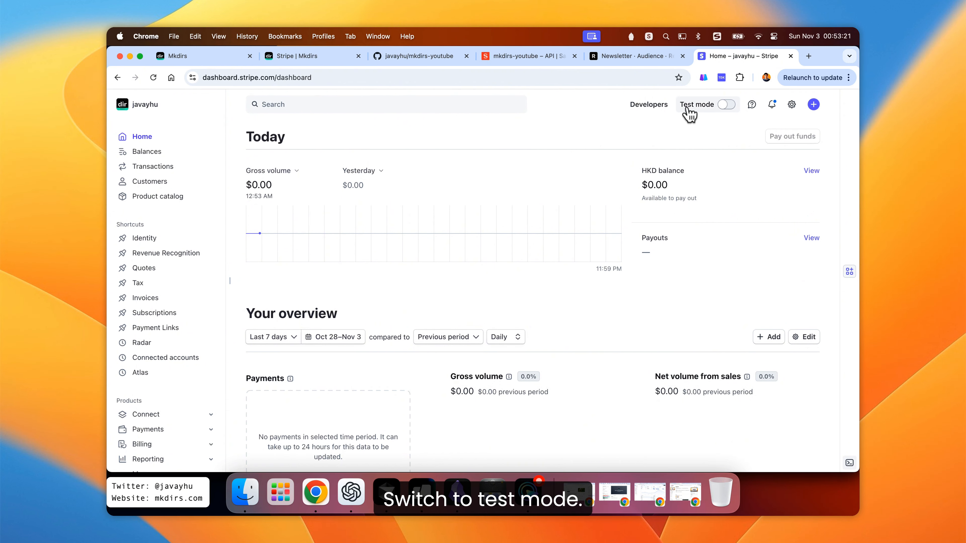
{"action": "left_click", "coordinate": [696, 109]}
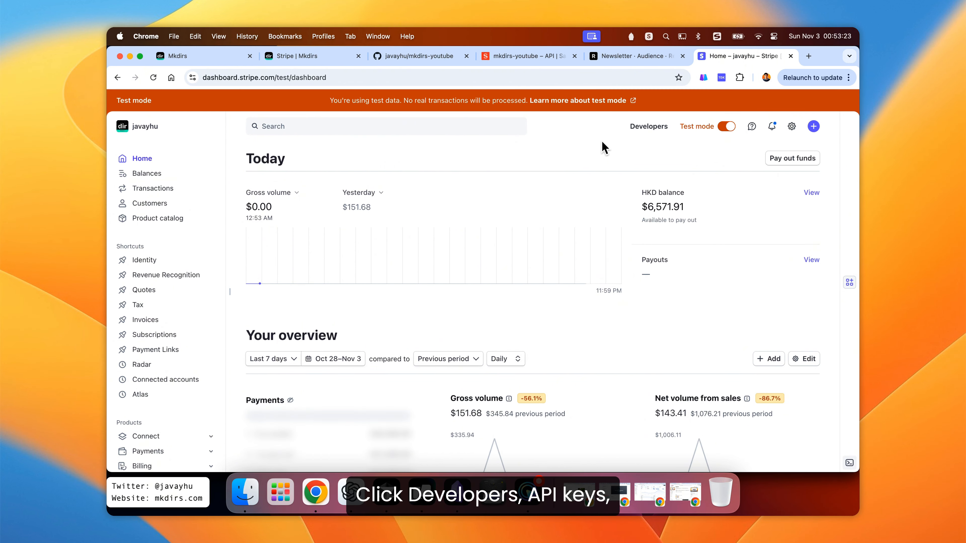
{"action": "left_click", "coordinate": [650, 128]}
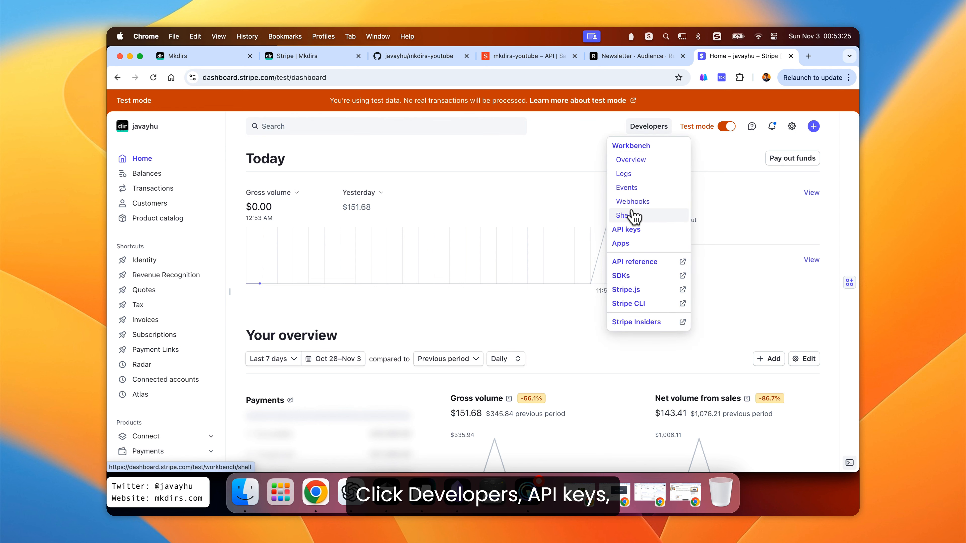
{"action": "left_click", "coordinate": [636, 233]}
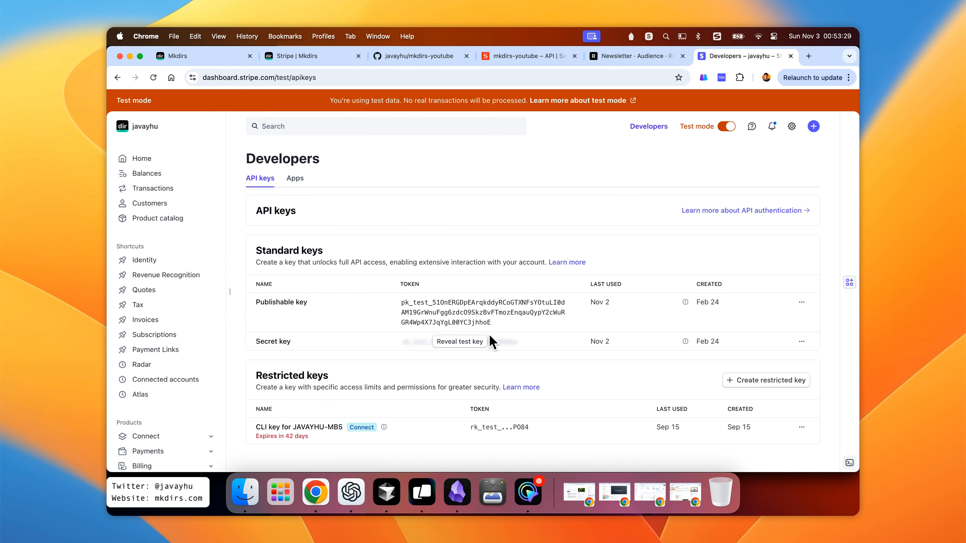
- Reveal and copy the Stripe secret test key, then paste it as STRIPE_API_KEY in .env
{"action": "left_click", "coordinate": [458, 342]}
{"action": "scroll", "coordinate": [472, 354], "scroll_direction": "down", "scroll_amount": 1}
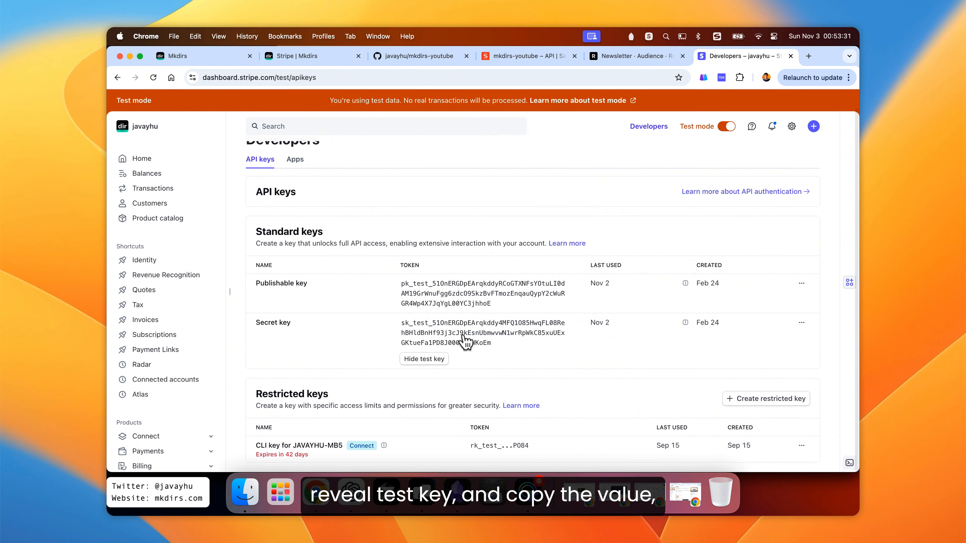
{"action": "left_click", "coordinate": [473, 340]}
{"action": "key", "text": "super+Tab"}
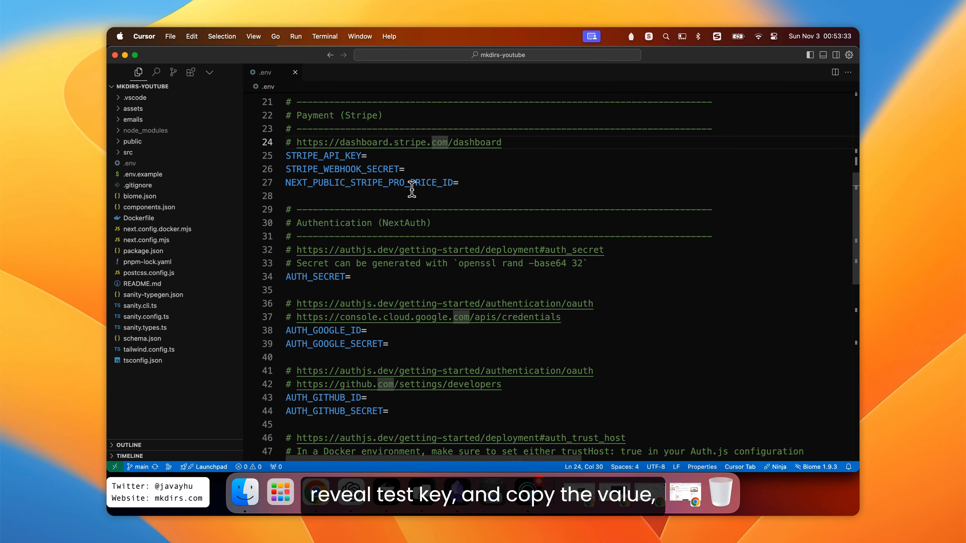
{"action": "left_click", "coordinate": [408, 156]}
{"action": "key", "text": "super+v"}
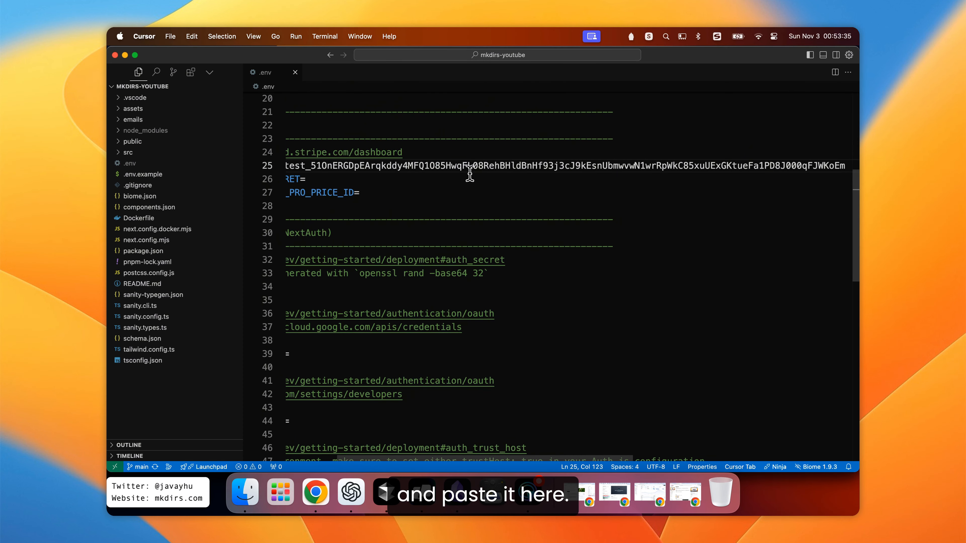
- Place the cursor at STRIPE_WEBHOOK_SECRET and start creating a new webhook endpoint from Stripe's Developers Webhooks page
{"action": "left_click", "coordinate": [470, 175]}
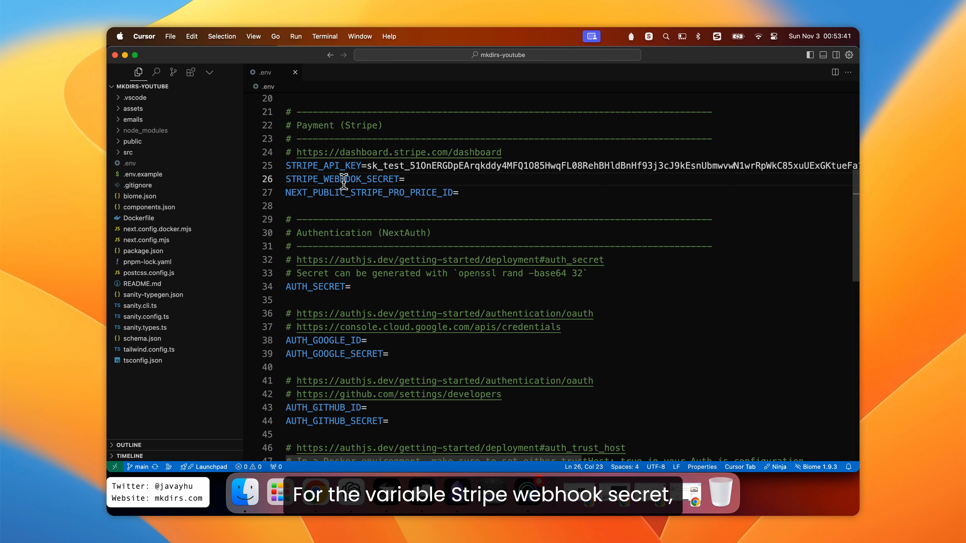
{"action": "left_click", "coordinate": [339, 179]}
{"action": "key", "text": "super+Tab"}
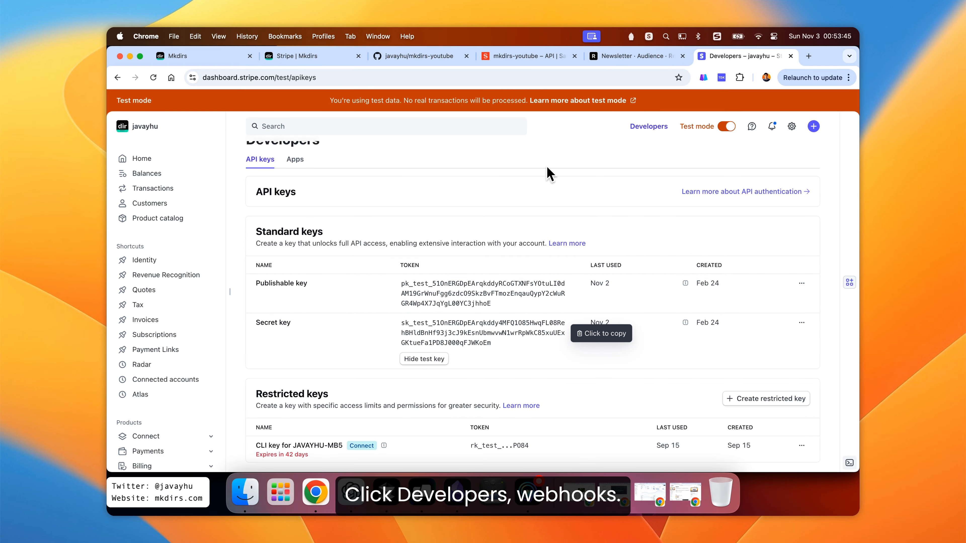
{"action": "scroll", "coordinate": [550, 173], "scroll_direction": "up", "scroll_amount": 1}
{"action": "left_click", "coordinate": [648, 130]}
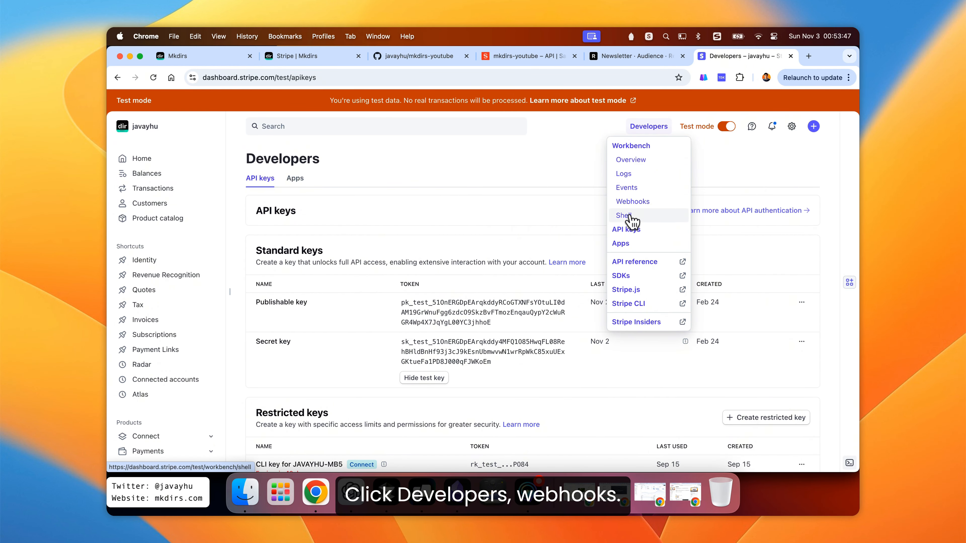
{"action": "left_click", "coordinate": [639, 206]}
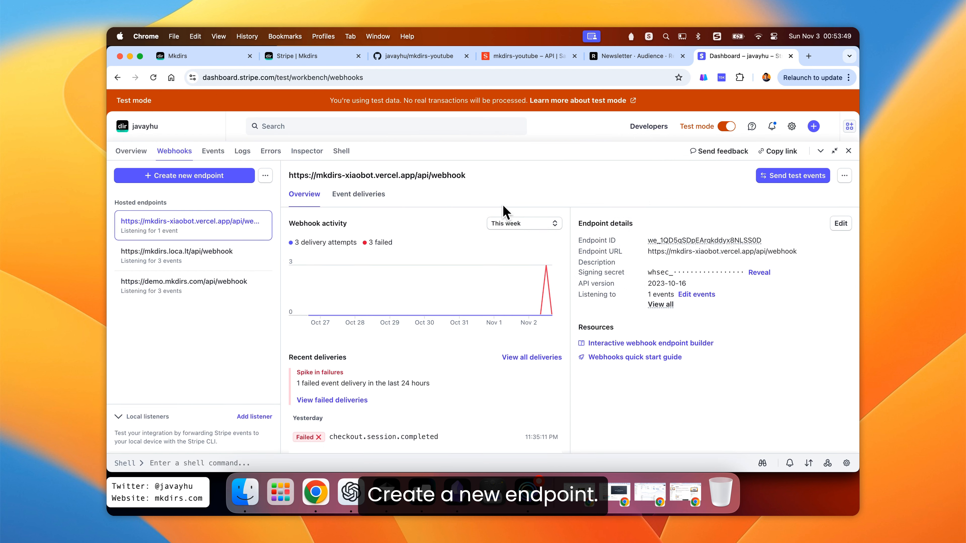
{"action": "left_click", "coordinate": [181, 180]}
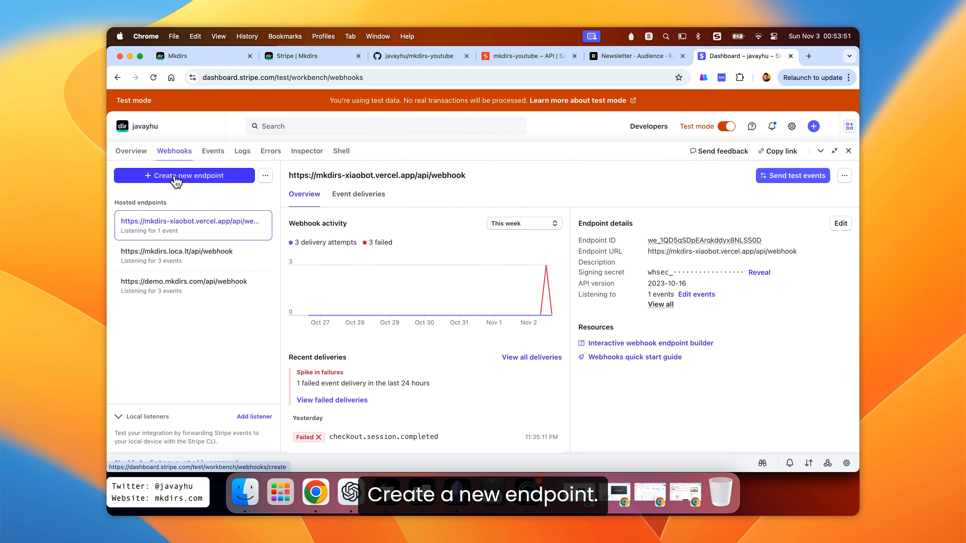
- Search the events for check, select checkout.session.completed, and continue to endpoint configuration
{"action": "scroll", "coordinate": [490, 297], "scroll_direction": "down", "scroll_amount": 3}
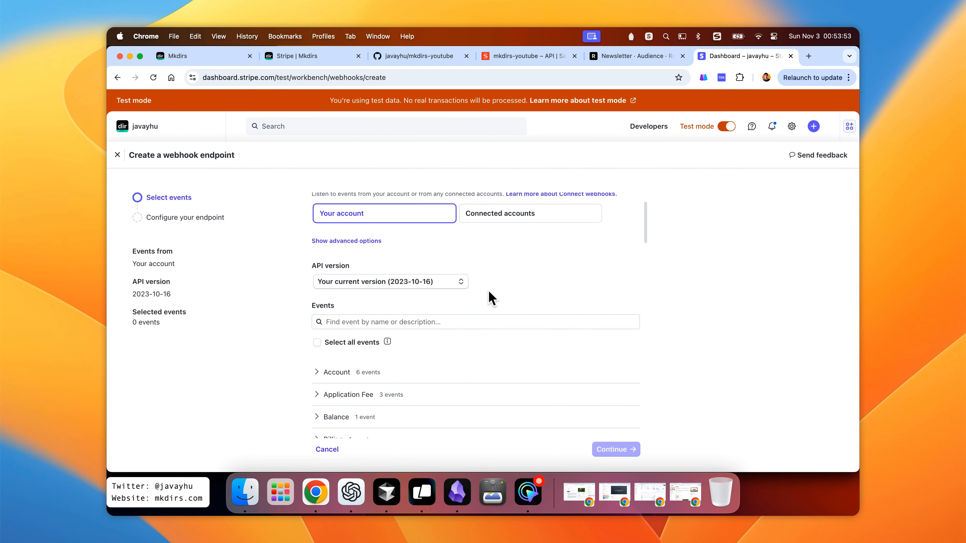
{"action": "scroll", "coordinate": [491, 297], "scroll_direction": "up", "scroll_amount": 2}
{"action": "scroll", "coordinate": [491, 297], "scroll_direction": "down", "scroll_amount": 4}
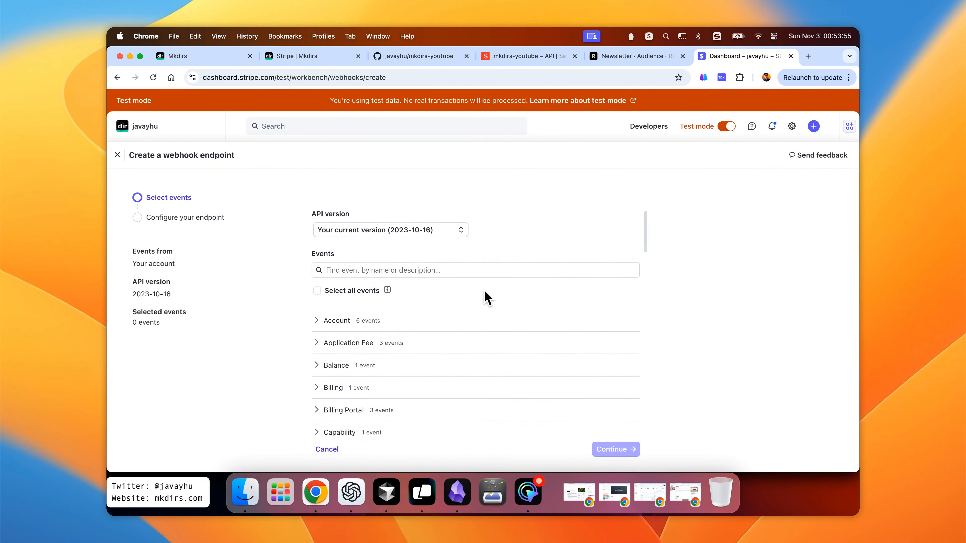
{"action": "left_click", "coordinate": [456, 270]}
{"action": "type", "text": "check"}
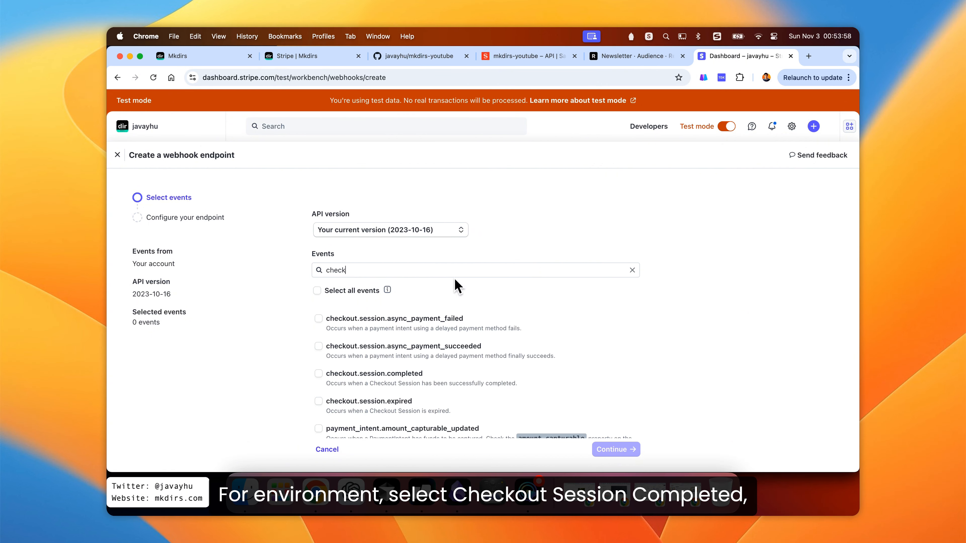
{"action": "left_click", "coordinate": [319, 374]}
{"action": "scroll", "coordinate": [397, 370], "scroll_direction": "down", "scroll_amount": 2}
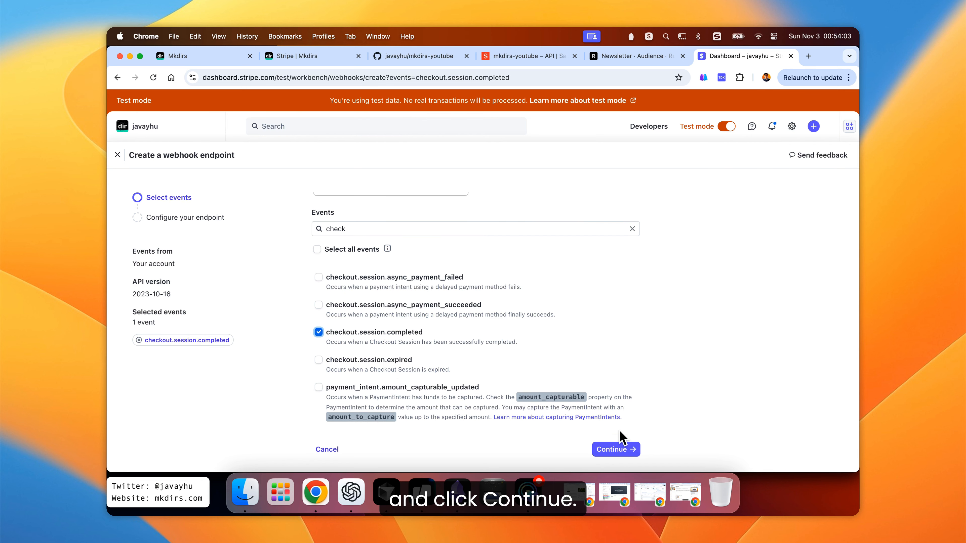
{"action": "left_click", "coordinate": [621, 449]}
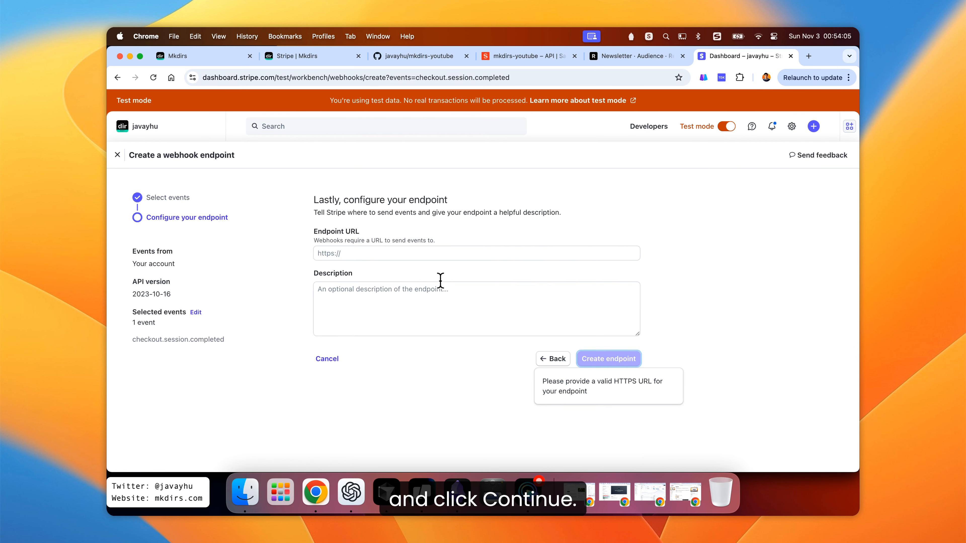
{"action": "left_click", "coordinate": [457, 253]}
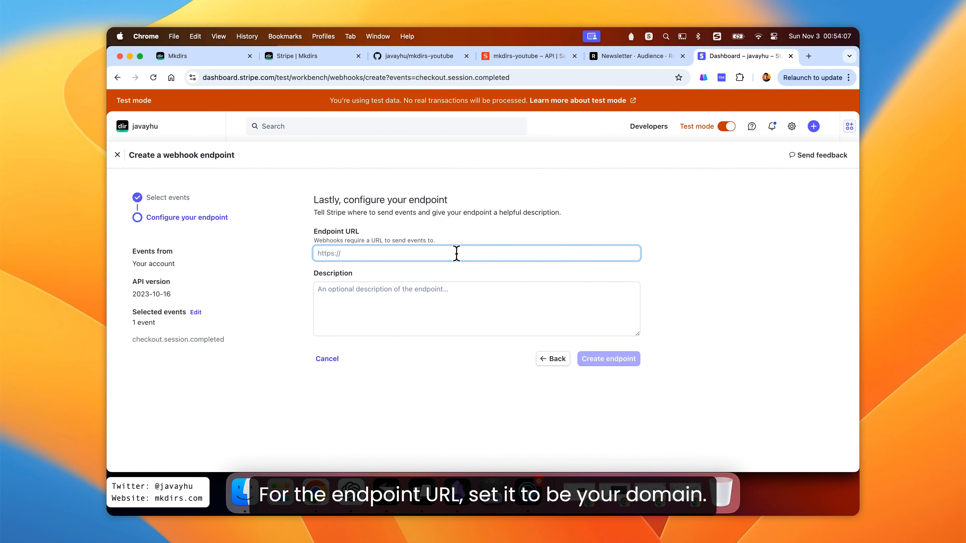
{"action": "type", "text": "h"}
{"action": "key", "text": "BackSpace"}
{"action": "type", "text": "htt"}
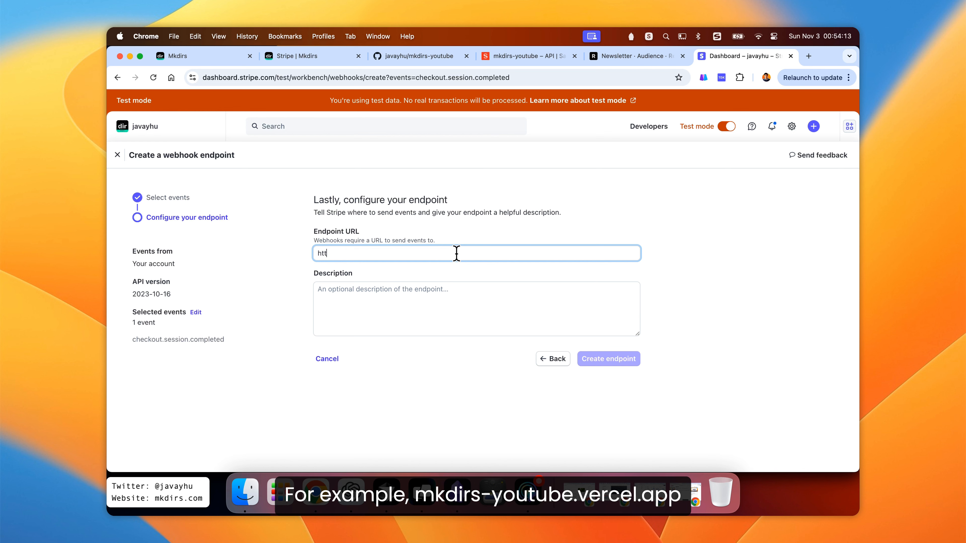
{"action": "type", "text": "ps://"}
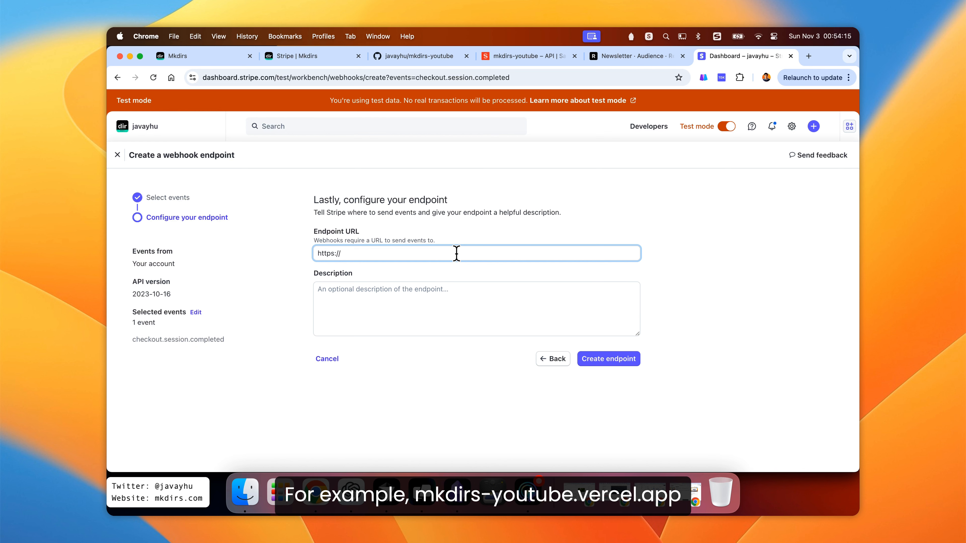
{"action": "type", "text": "mkdirs-you"}
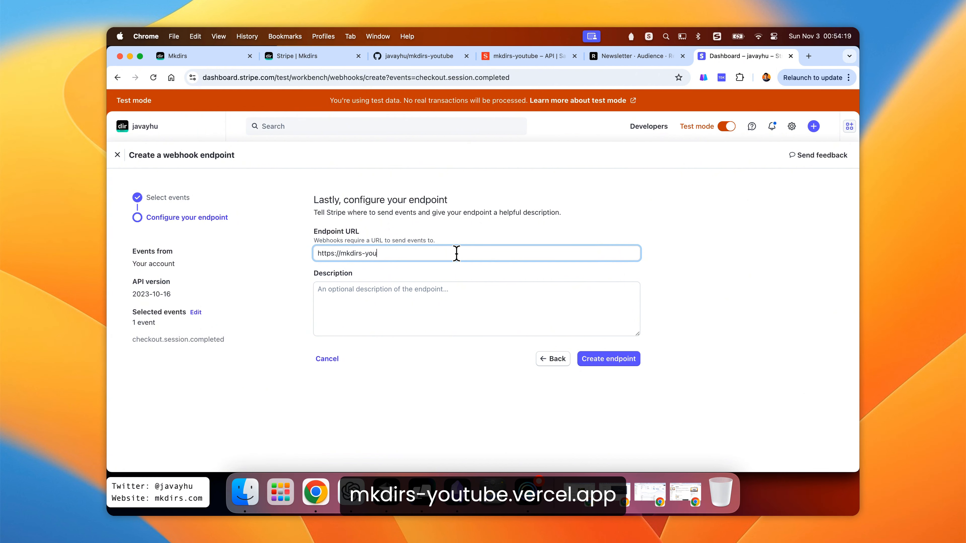
{"action": "type", "text": "tube.vercel.app/api/webhook"}
{"action": "left_click", "coordinate": [608, 359]}
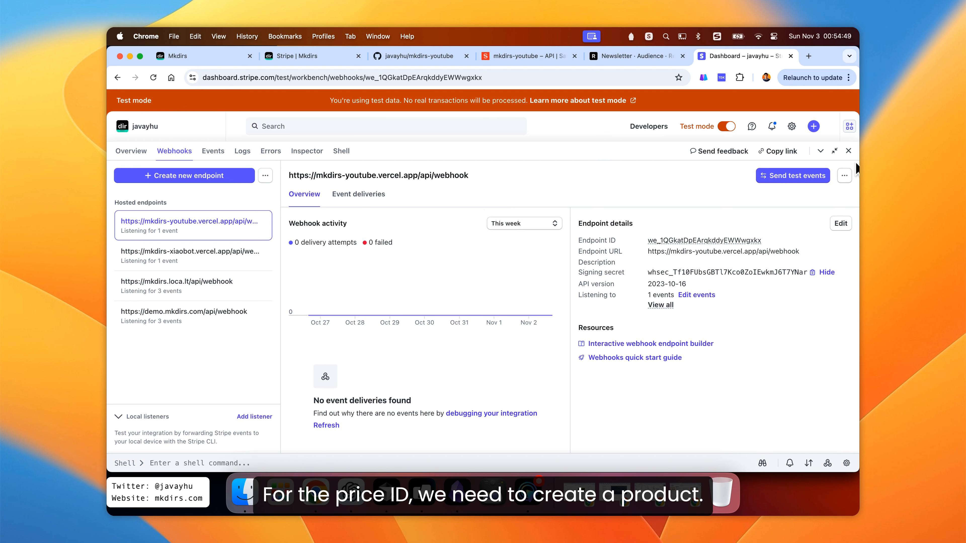
- Create a new product named mkdirs-youtube in the Product catalog with a one-off price of 9.9 USD
{"action": "left_click", "coordinate": [850, 151]}
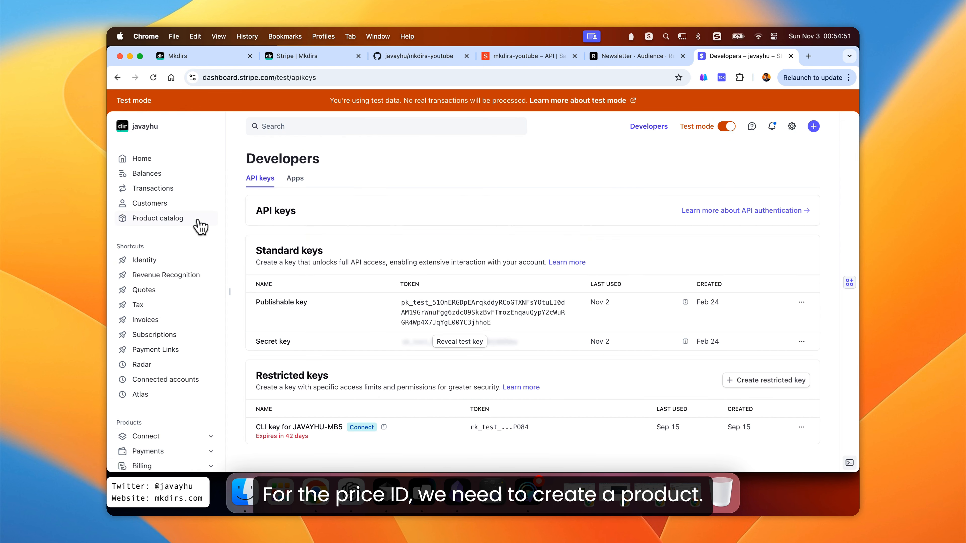
{"action": "left_click", "coordinate": [173, 225]}
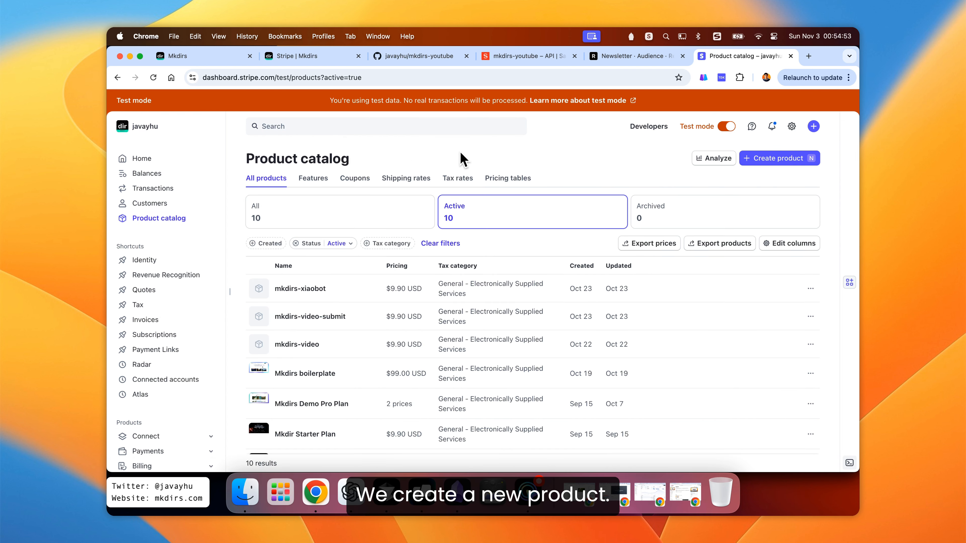
{"action": "left_click", "coordinate": [769, 159]}
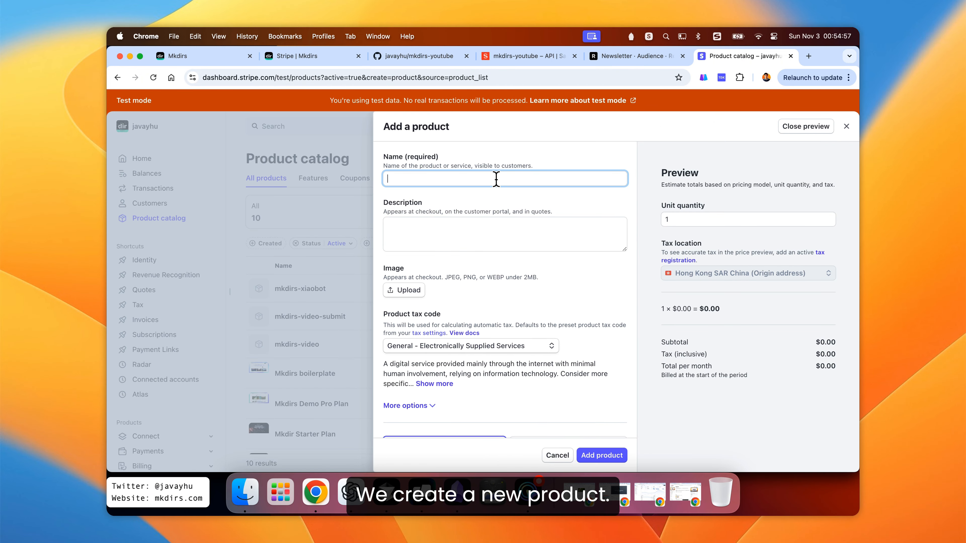
{"action": "type", "text": "mkd"}
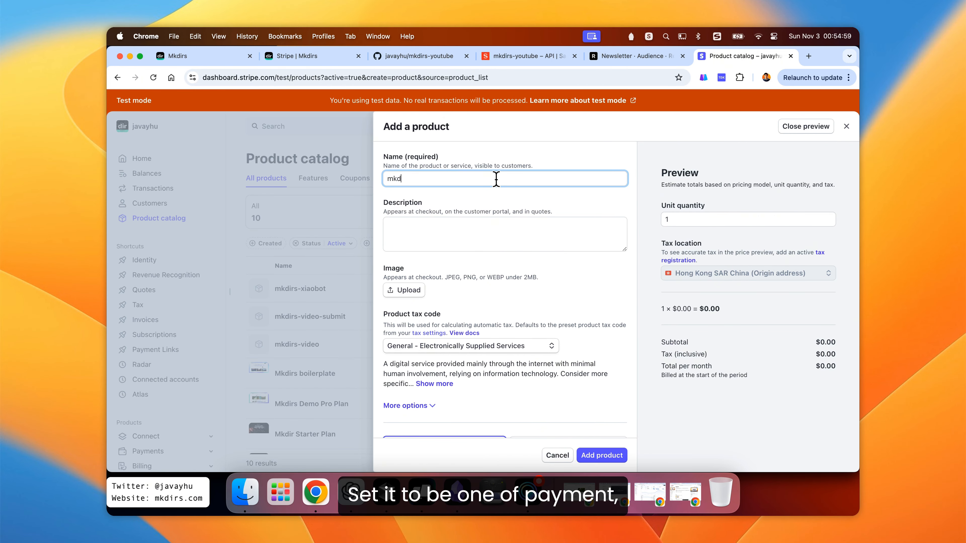
{"action": "type", "text": "irs-youtube"}
{"action": "scroll", "coordinate": [496, 266], "scroll_direction": "down", "scroll_amount": 4}
{"action": "left_click", "coordinate": [568, 309]}
{"action": "left_click", "coordinate": [479, 346]}
{"action": "type", "text": "9.9"}
{"action": "left_click", "coordinate": [602, 456]}
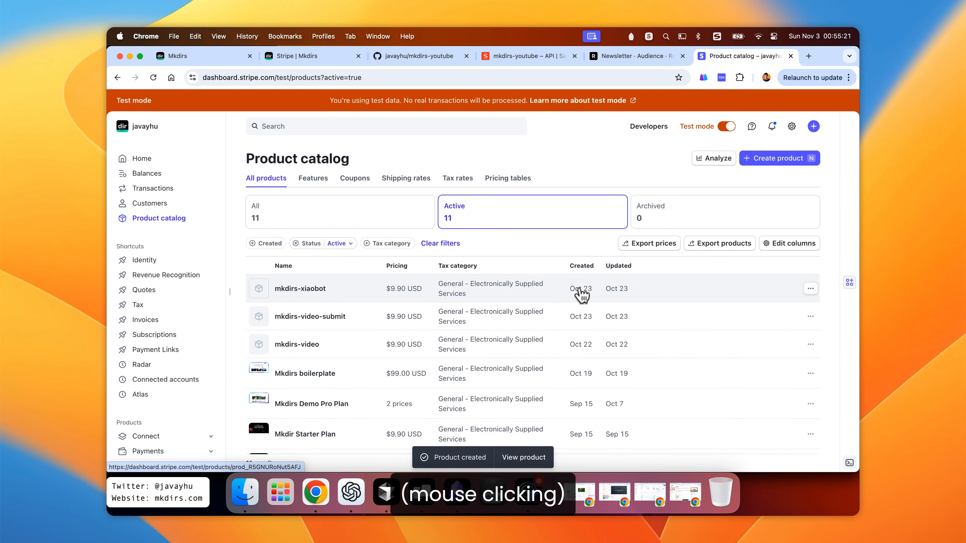
- Open the mkdirs-youtube product, copy its price ID, and paste it into .env as NEXT_PUBLIC_STRIPE_PRO_PRICE_ID
{"action": "left_click", "coordinate": [388, 215]}
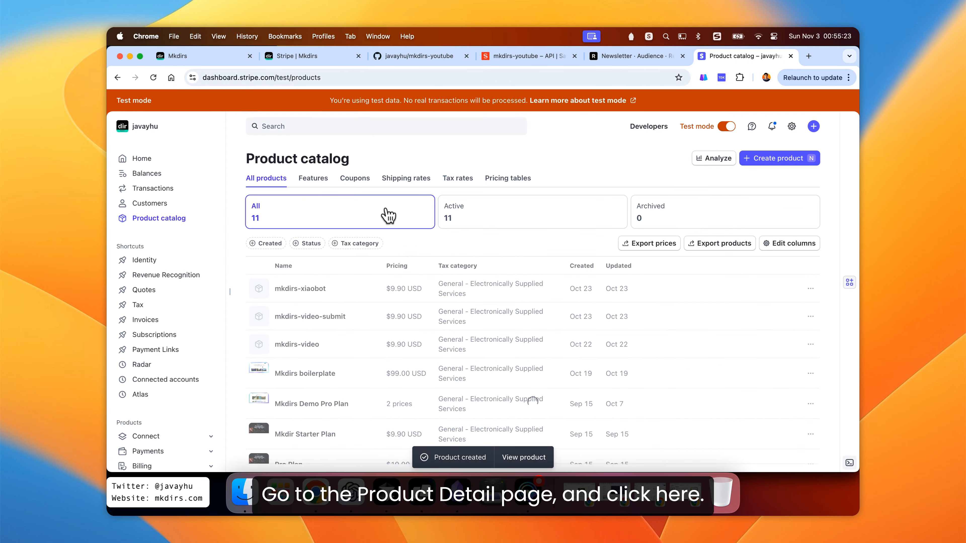
{"action": "left_click", "coordinate": [364, 301]}
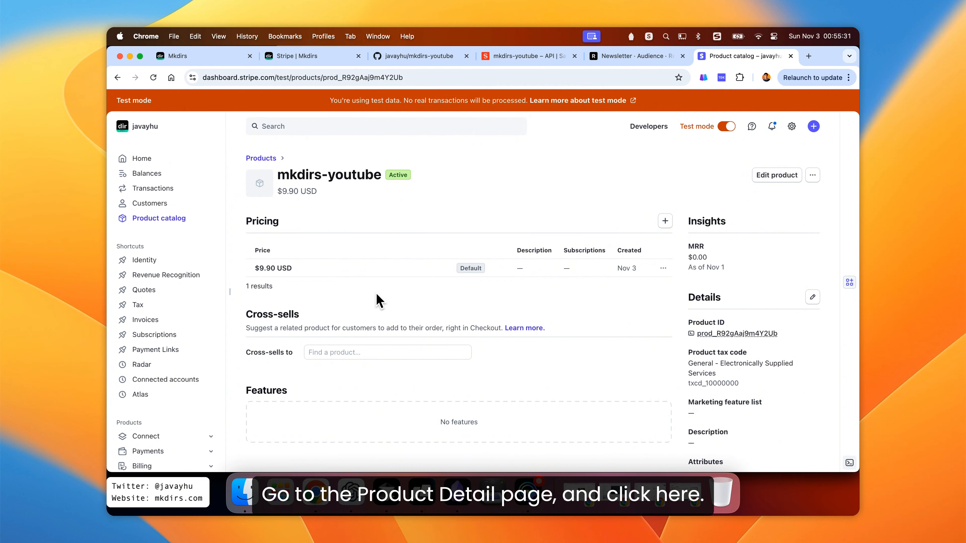
{"action": "left_click", "coordinate": [664, 271]}
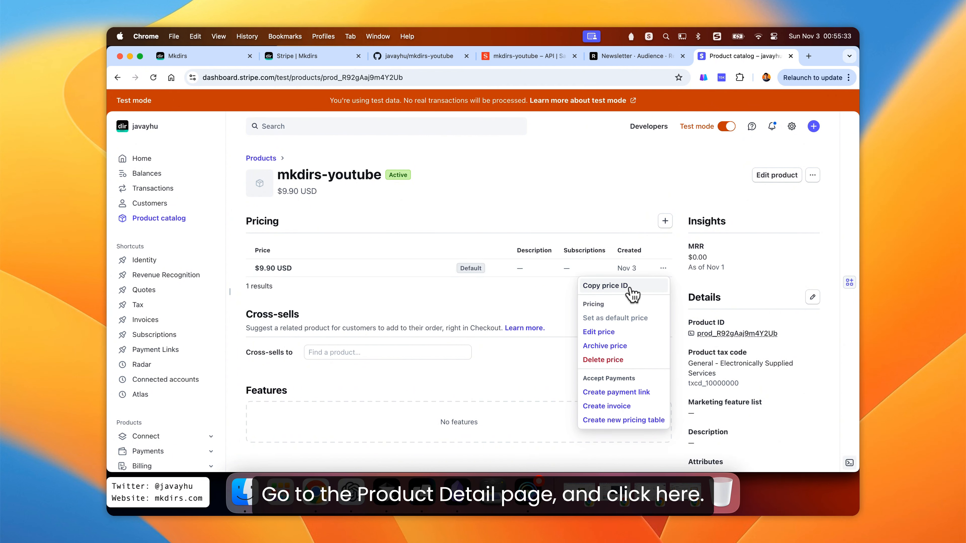
{"action": "left_click", "coordinate": [622, 293]}
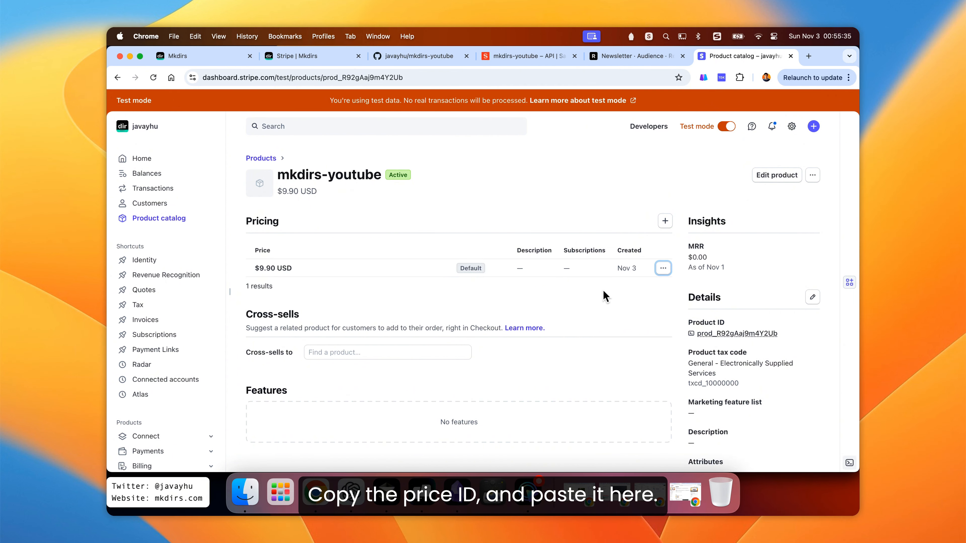
{"action": "key", "text": "super+Tab"}
{"action": "key", "text": "super+v"}
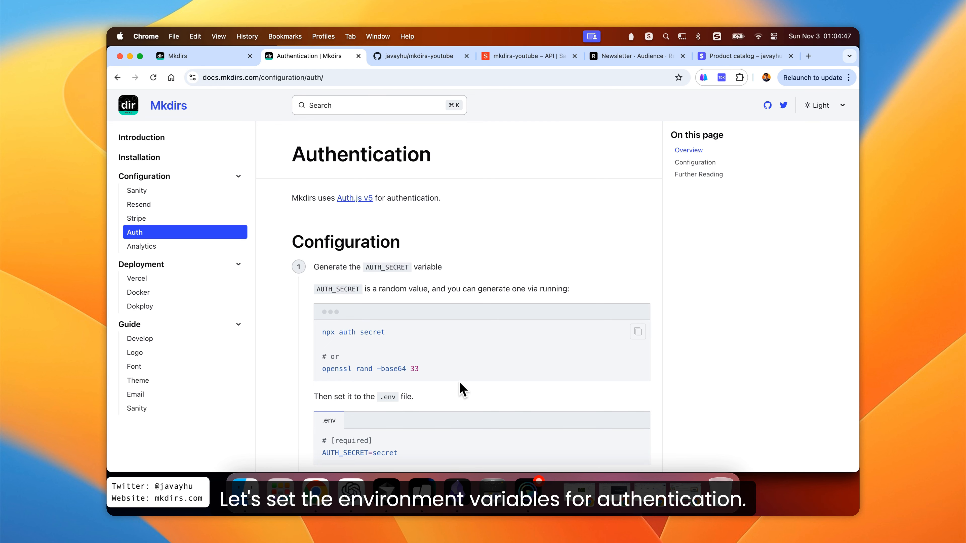
- Copy the openssl rand -base64 32 command from the .env comment and run it in the terminal
{"action": "left_click", "coordinate": [388, 491]}
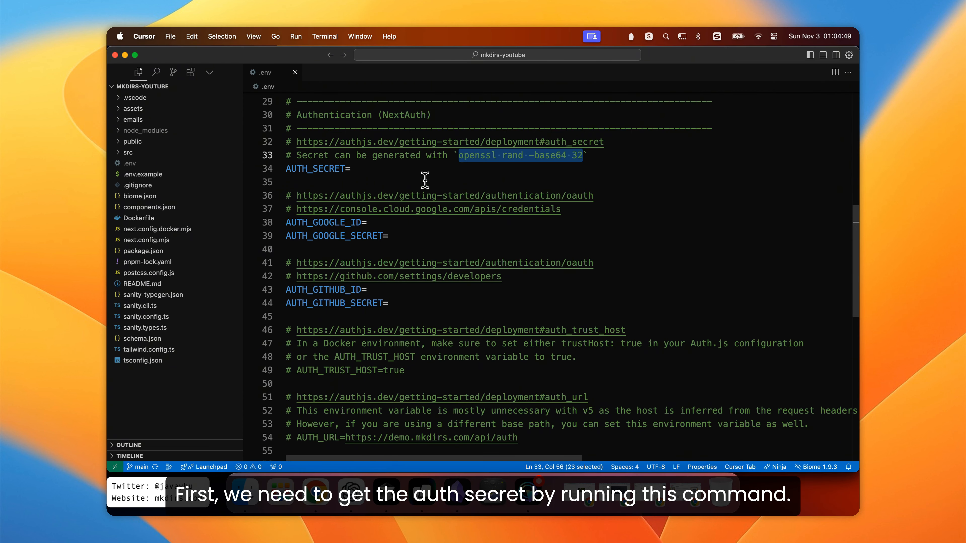
{"action": "left_click", "coordinate": [364, 171]}
{"action": "double_click", "coordinate": [329, 168]}
{"action": "left_click", "coordinate": [339, 179]}
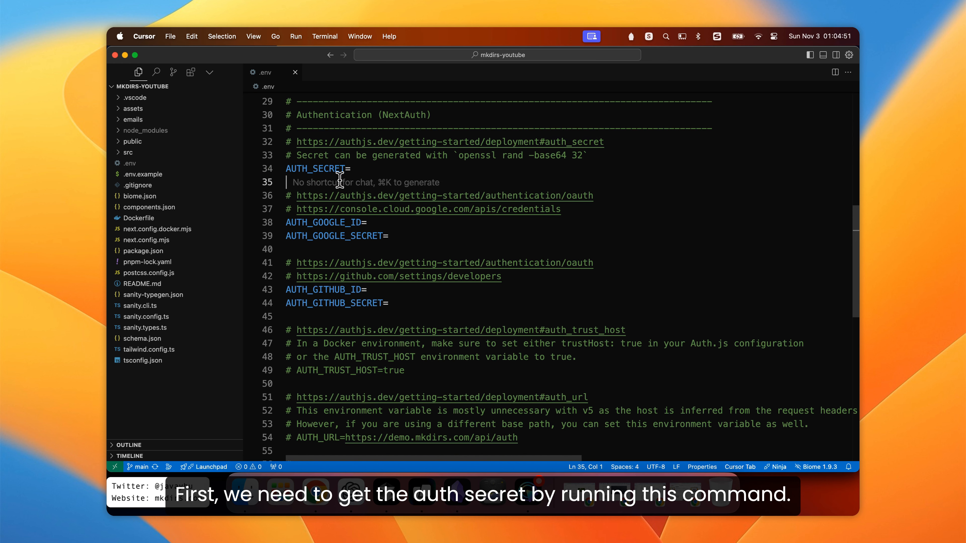
{"action": "left_click_drag", "start_coordinate": [459, 155], "coordinate": [581, 158]}
{"action": "key", "text": "super+Tab"}
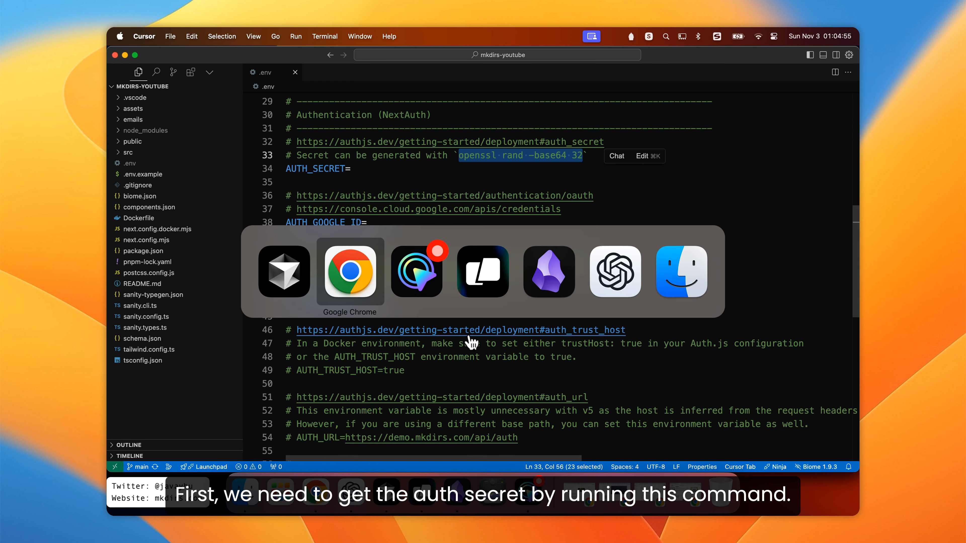
{"action": "key", "text": "super+Tab"}
{"action": "key", "text": "super+Tab"}
{"action": "key", "text": "super+v"}
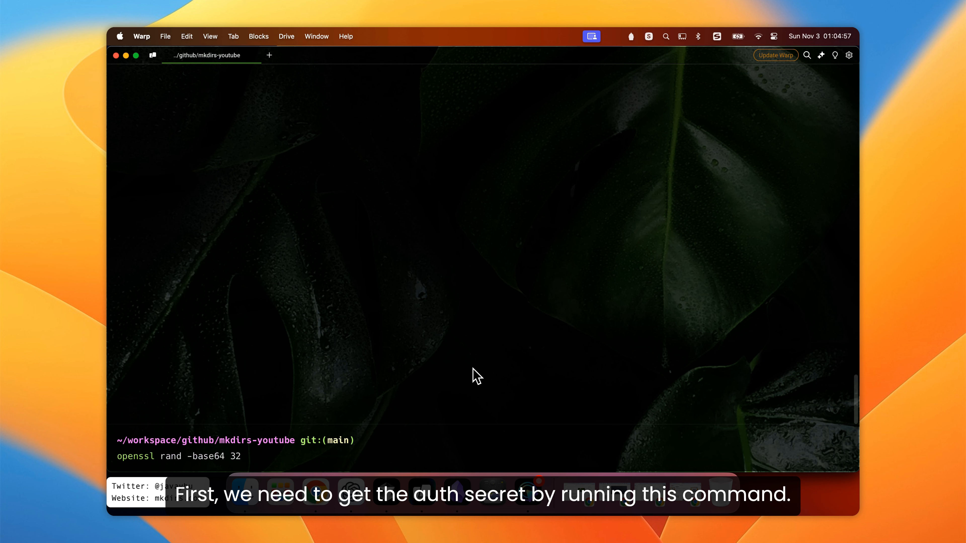
{"action": "key", "text": "Return"}
- Copy the generated random value and paste it as AUTH_SECRET in .env
{"action": "left_click_drag", "start_coordinate": [360, 409], "coordinate": [117, 409]}
{"action": "key", "text": "super+Tab"}
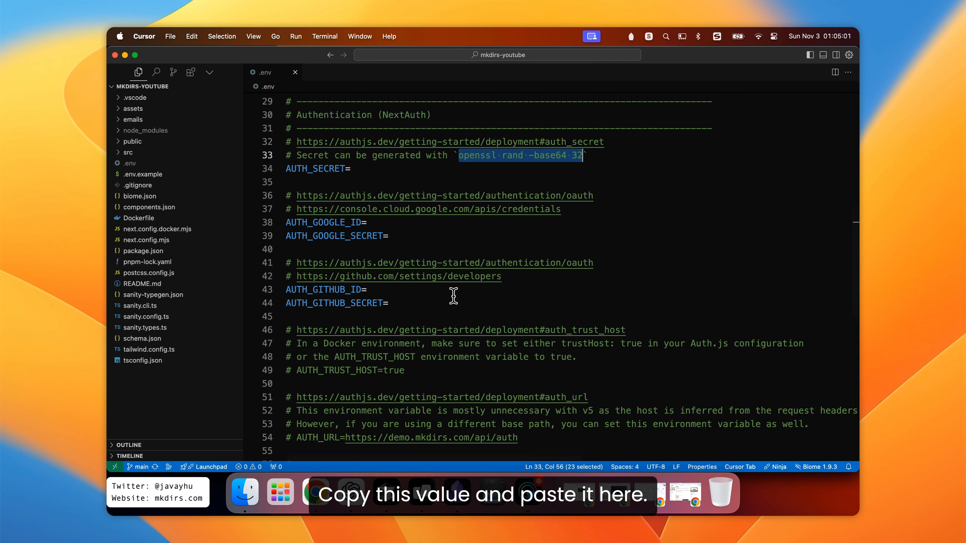
{"action": "left_click", "coordinate": [381, 173]}
{"action": "key", "text": "super+v"}
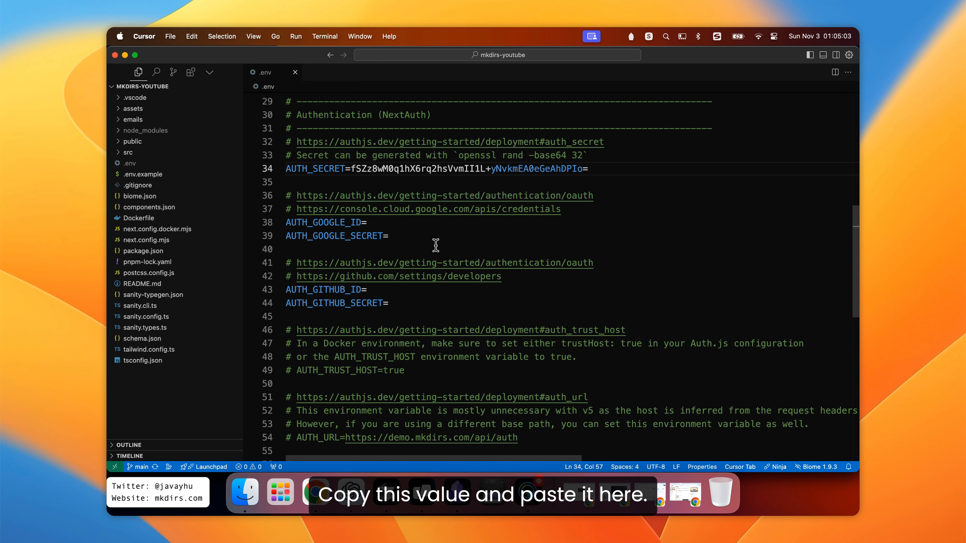
{"action": "left_click", "coordinate": [437, 247]}
{"action": "left_click", "coordinate": [512, 315]}
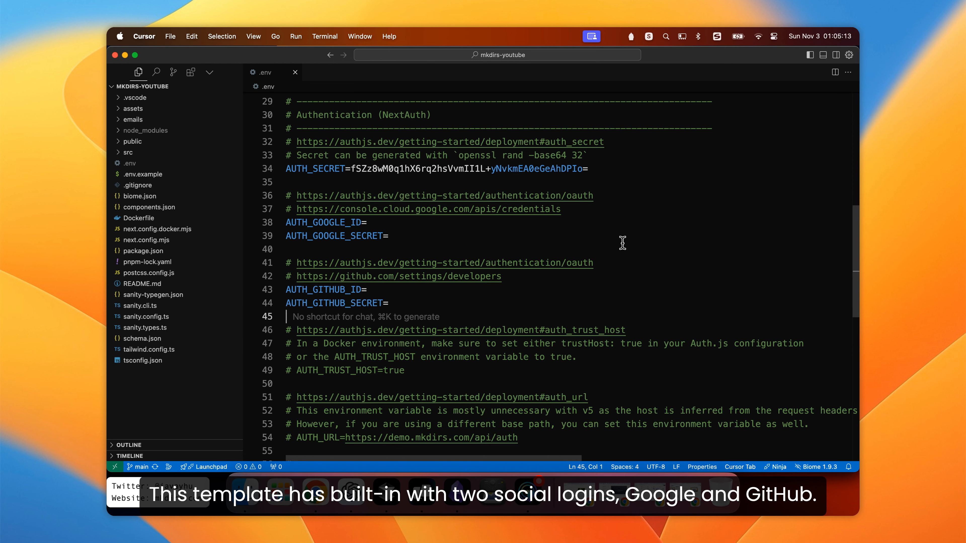
{"action": "left_click", "coordinate": [633, 244]}
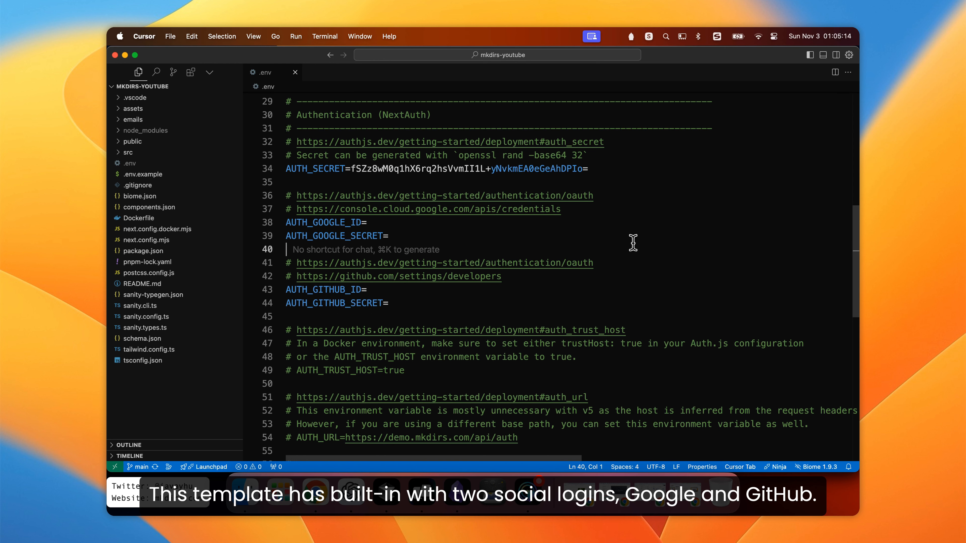
{"action": "left_click", "coordinate": [558, 315]}
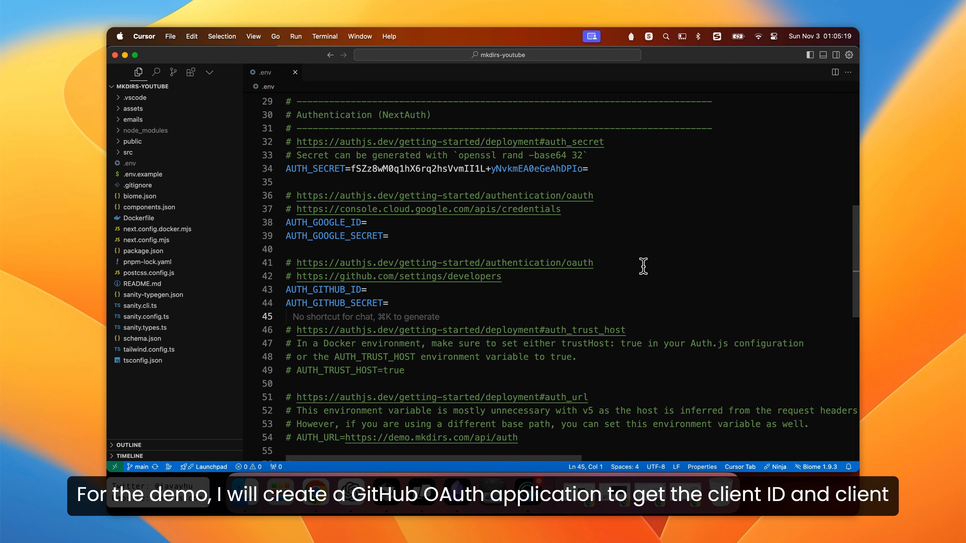
{"action": "left_click", "coordinate": [329, 291]}
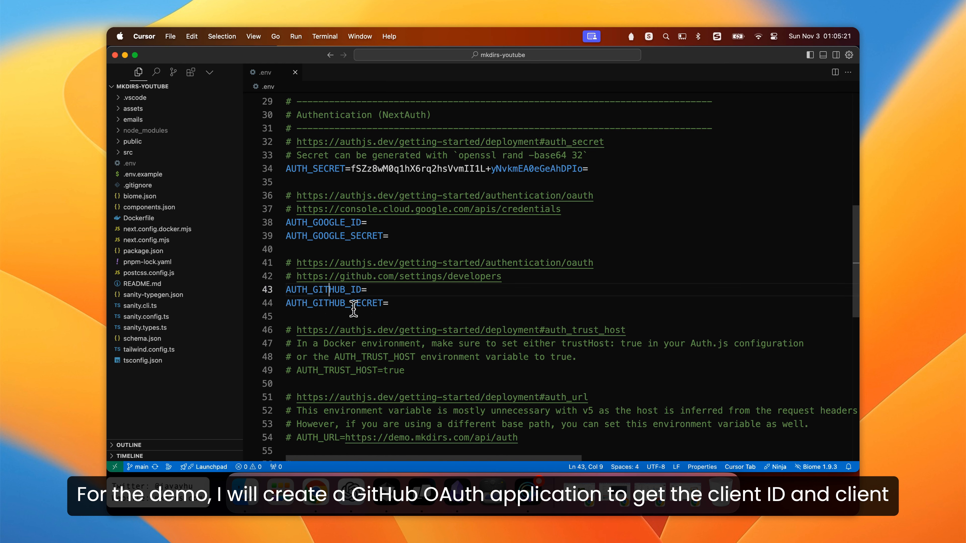
{"action": "left_click", "coordinate": [330, 304]}
{"action": "left_click", "coordinate": [344, 316]}
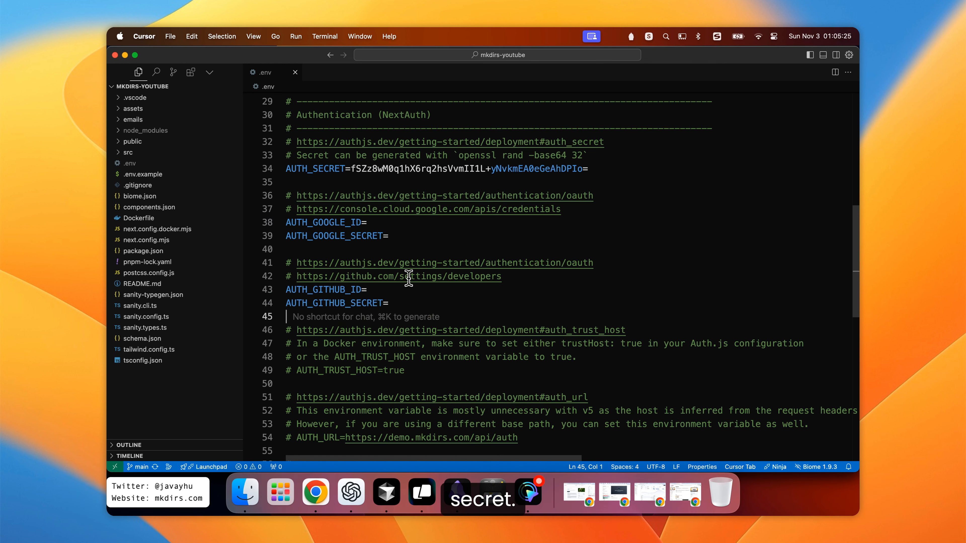
{"action": "left_click", "coordinate": [398, 280], "text": "super"}
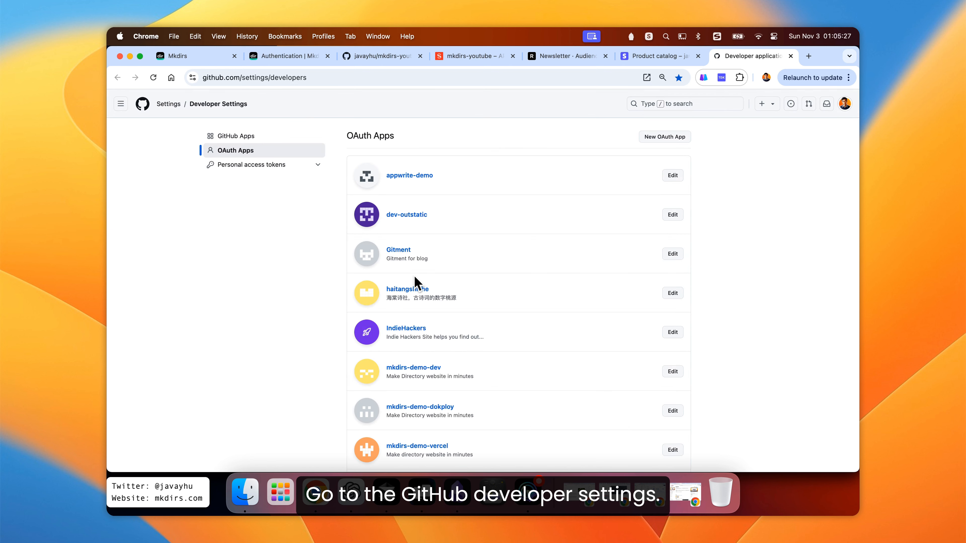
{"action": "left_click", "coordinate": [664, 138]}
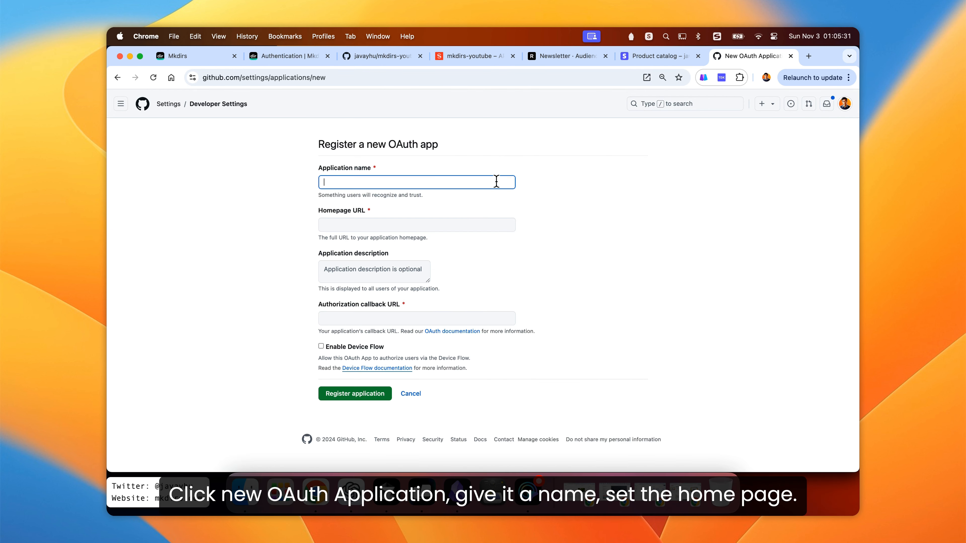
{"action": "type", "text": "mkdirs-youtube"}
{"action": "left_click", "coordinate": [476, 224]}
{"action": "type", "text": "mk"}
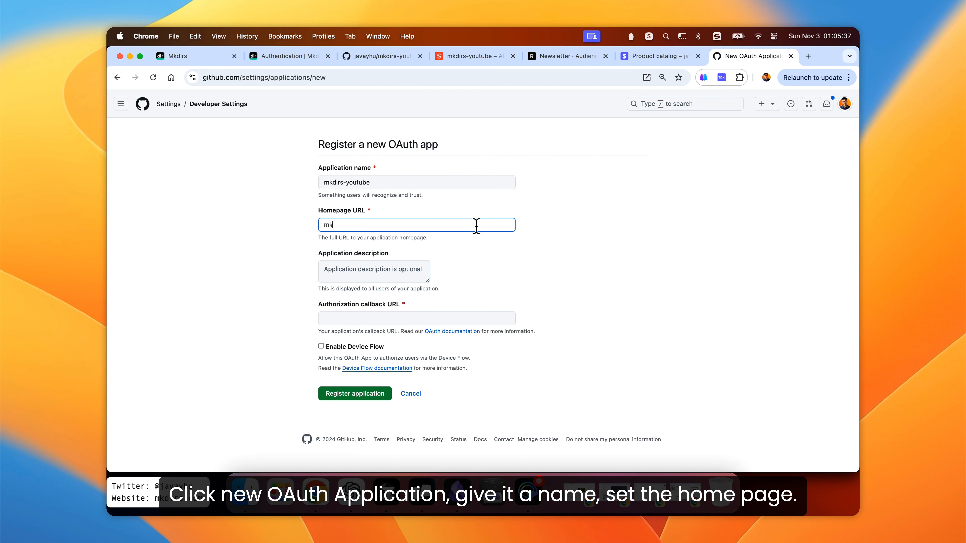
{"action": "type", "text": "https://mkdirs-youtube.vercel.app"}
{"action": "left_click", "coordinate": [451, 294]}
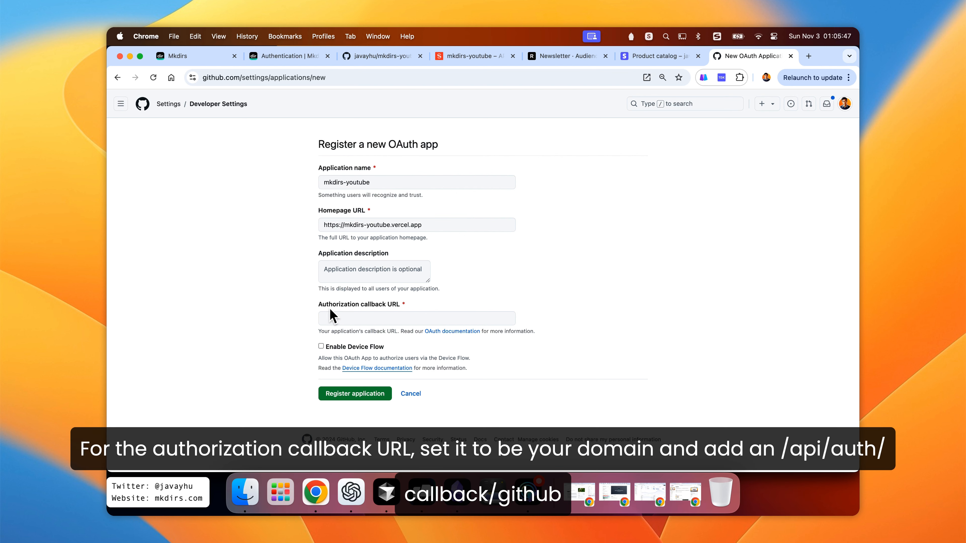
{"action": "left_click_drag", "start_coordinate": [318, 310], "coordinate": [402, 308]}
{"action": "left_click", "coordinate": [402, 308]}
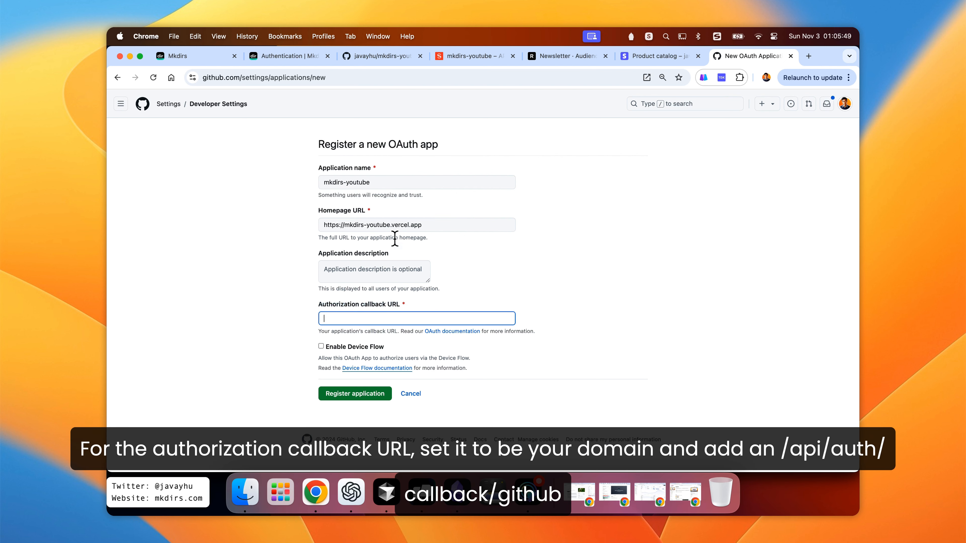
{"action": "left_click_drag", "start_coordinate": [434, 224], "coordinate": [301, 229]}
{"action": "key", "text": "super+c"}
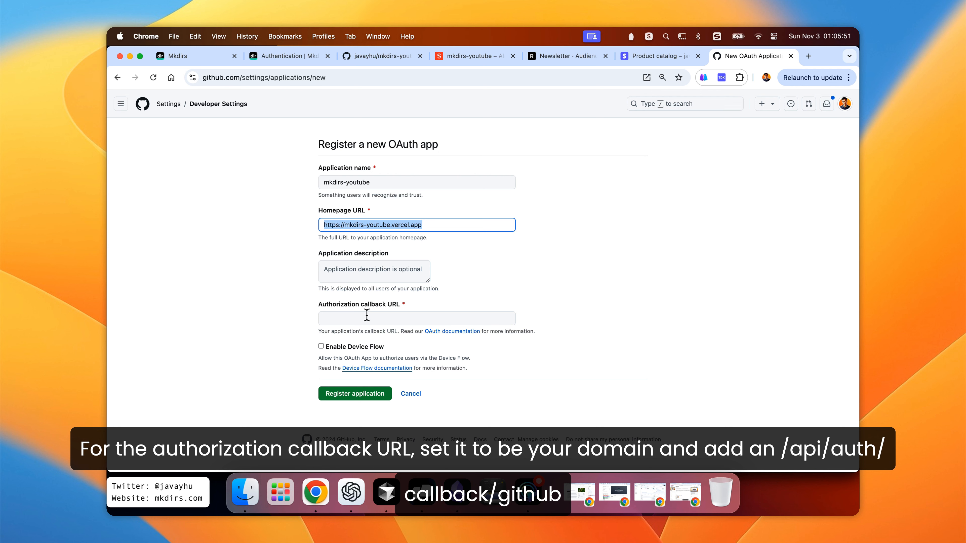
{"action": "left_click", "coordinate": [403, 312]}
{"action": "key", "text": "super+v"}
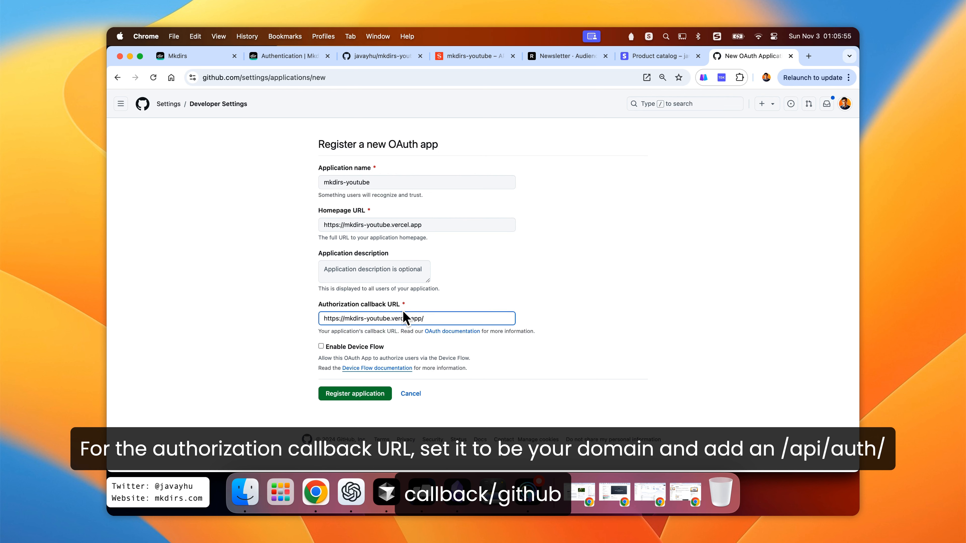
{"action": "type", "text": "/api/auth/ca"}
{"action": "type", "text": "back/github"}
{"action": "left_click", "coordinate": [581, 282]}
{"action": "left_click", "coordinate": [353, 394]}
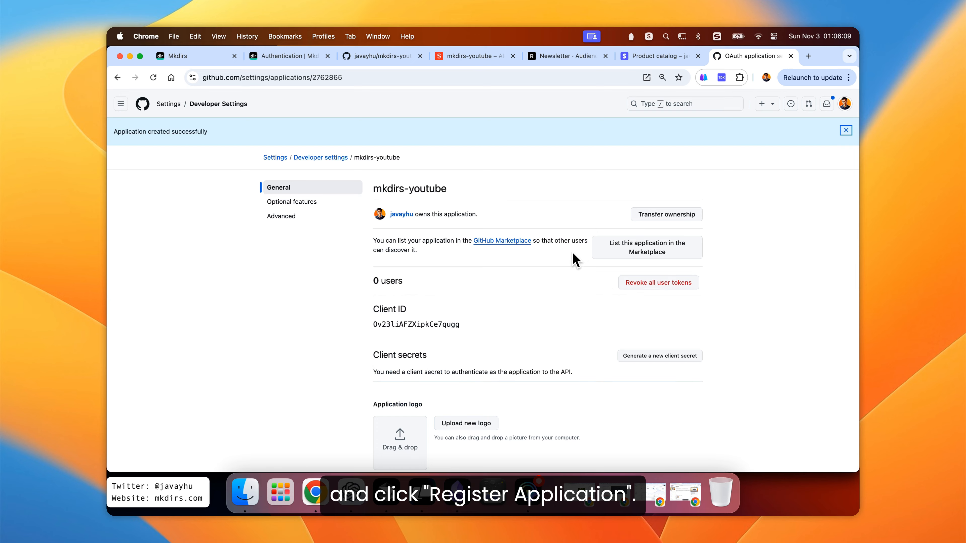
- Copy the OAuth app's client ID, paste it as AUTH_GITHUB_ID in .env, and save the file
{"action": "scroll", "coordinate": [571, 262], "scroll_direction": "down", "scroll_amount": 5}
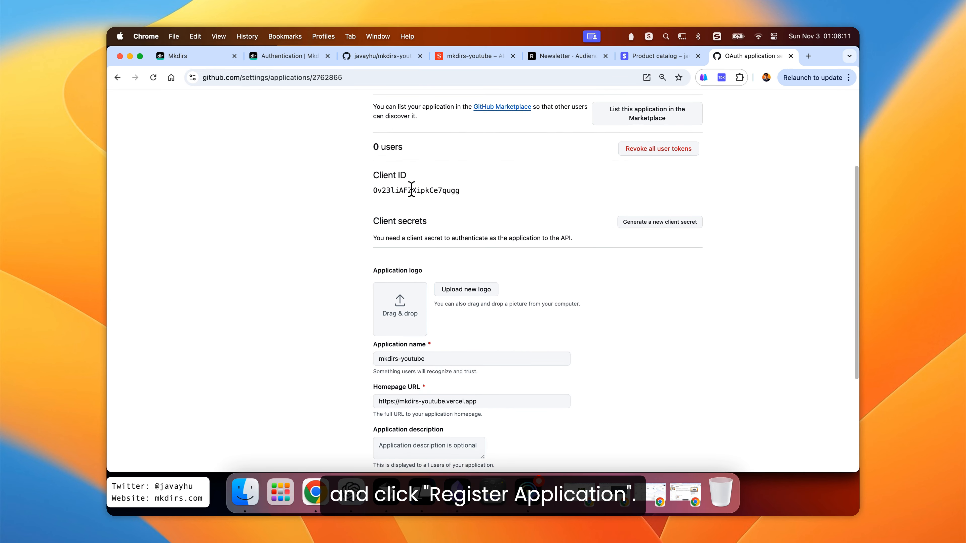
{"action": "double_click", "coordinate": [410, 190]}
{"action": "key", "text": "super+c"}
{"action": "left_click", "coordinate": [510, 193]}
{"action": "key", "text": "super+Tab"}
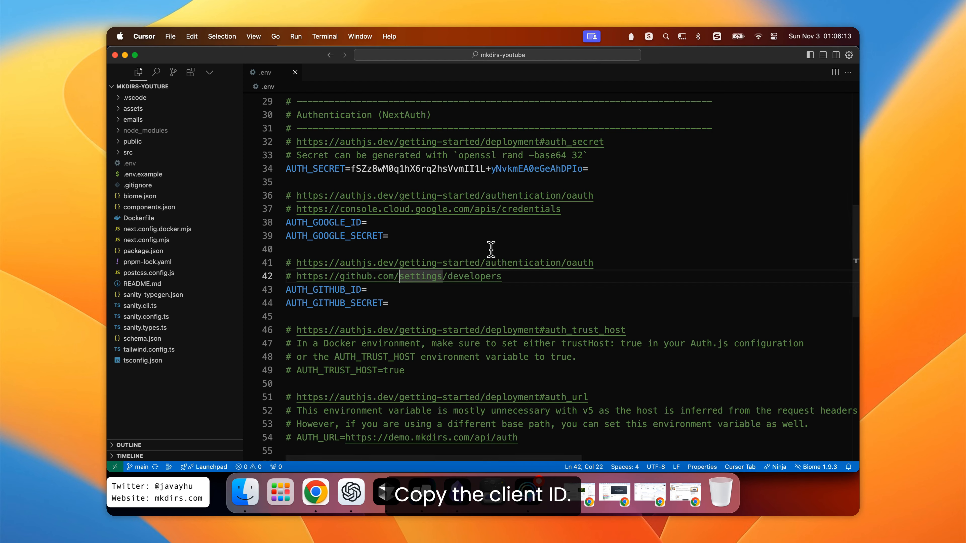
{"action": "left_click", "coordinate": [455, 290]}
{"action": "key", "text": "super+v"}
{"action": "key", "text": "super+s"}
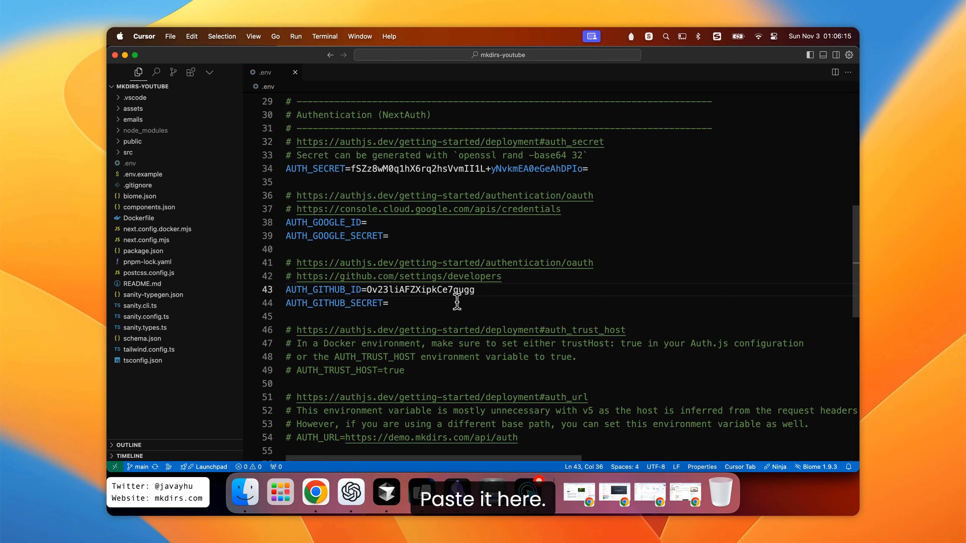
- Generate a new client secret for the OAuth app and paste it as AUTH_GITHUB_SECRET in .env
{"action": "key", "text": "super+Tab"}
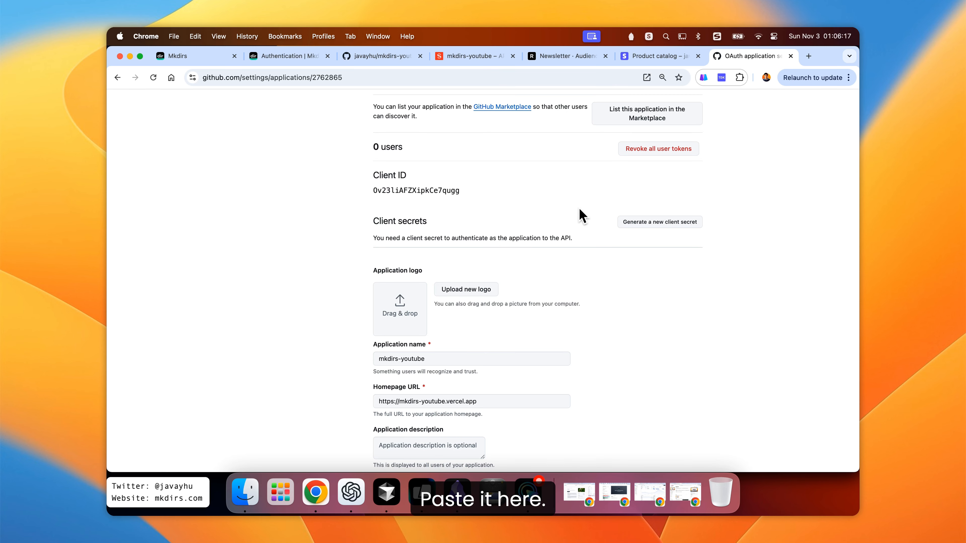
{"action": "scroll", "coordinate": [582, 218], "scroll_direction": "down", "scroll_amount": 1}
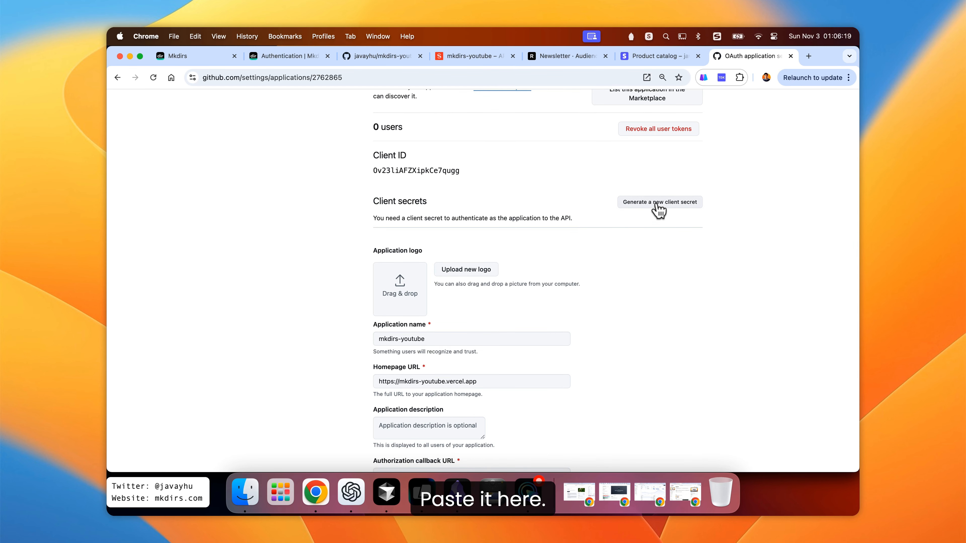
{"action": "left_click", "coordinate": [649, 212]}
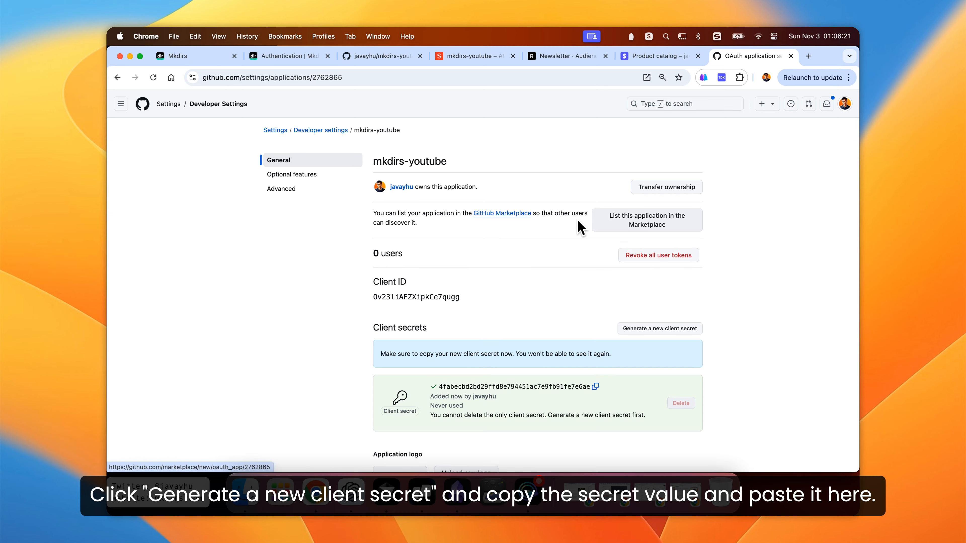
{"action": "scroll", "coordinate": [576, 224], "scroll_direction": "down", "scroll_amount": 3}
{"action": "left_click", "coordinate": [596, 296]}
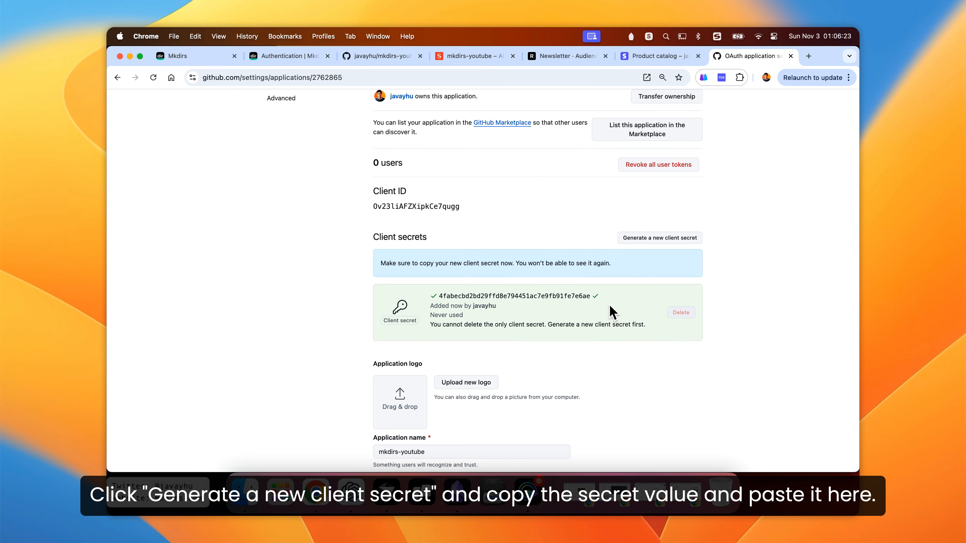
{"action": "key", "text": "super+Tab"}
{"action": "left_click", "coordinate": [496, 304]}
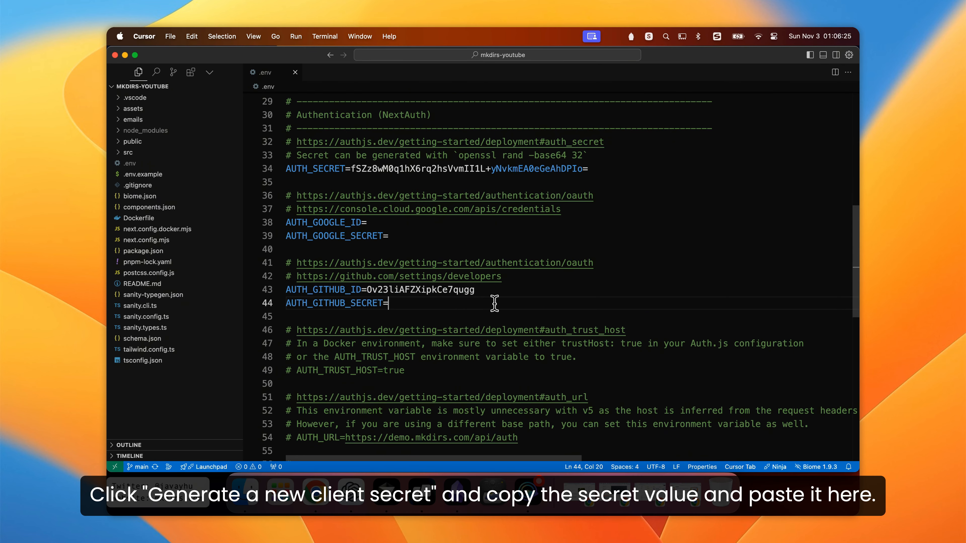
{"action": "key", "text": "super+v"}
- Examine the domain part of the OAuth app's authorization callback URL in its settings
{"action": "key", "text": "super+Tab"}
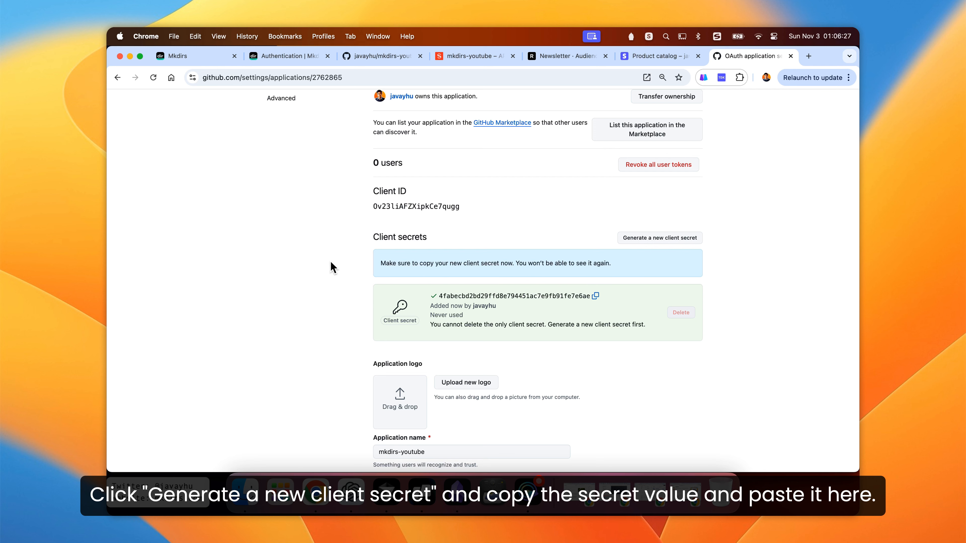
{"action": "scroll", "coordinate": [335, 272], "scroll_direction": "down", "scroll_amount": 10}
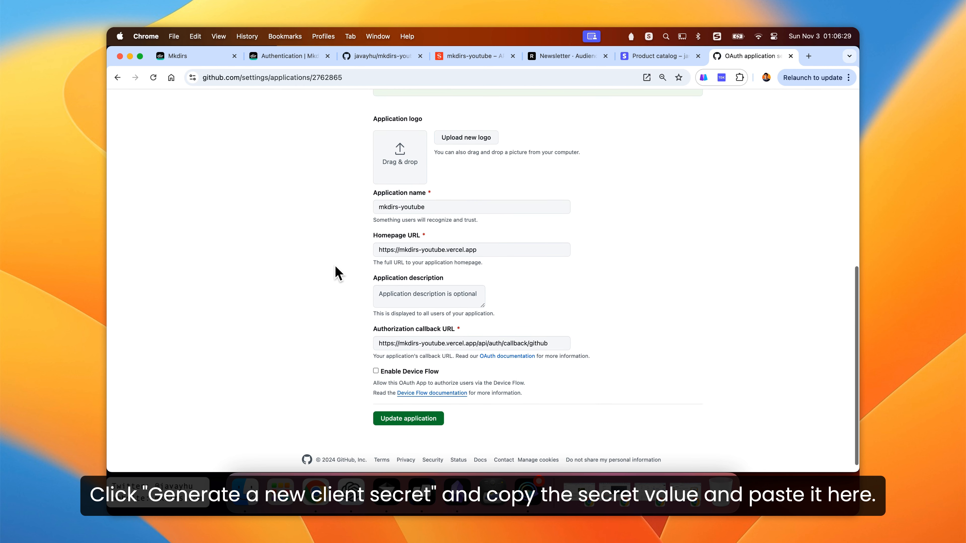
{"action": "scroll", "coordinate": [335, 266], "scroll_direction": "down", "scroll_amount": 1}
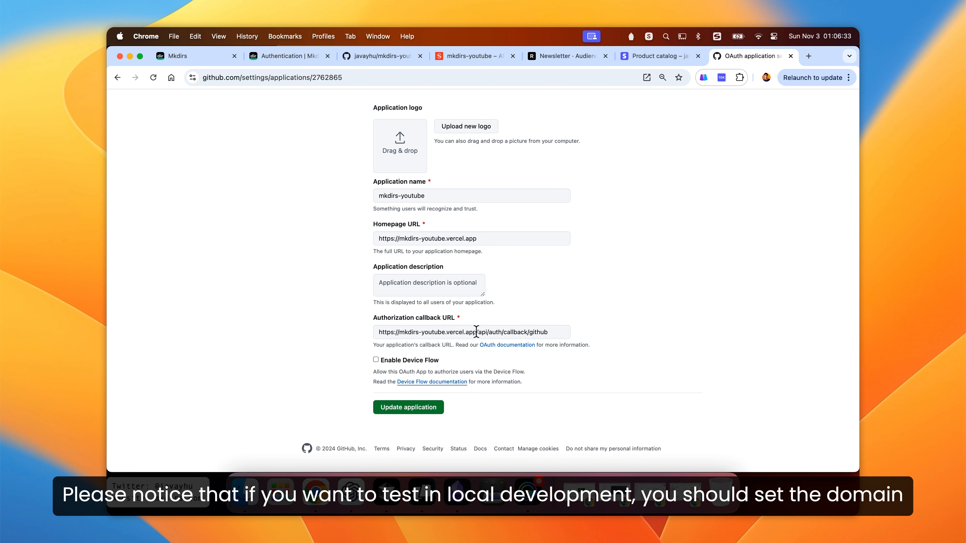
{"action": "left_click_drag", "start_coordinate": [477, 332], "coordinate": [381, 333]}
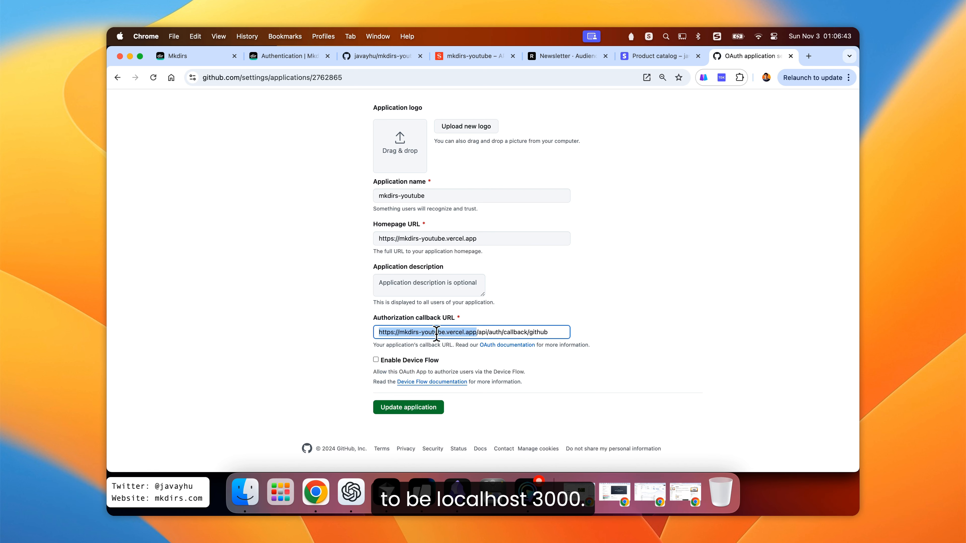
{"action": "left_click", "coordinate": [325, 309]}
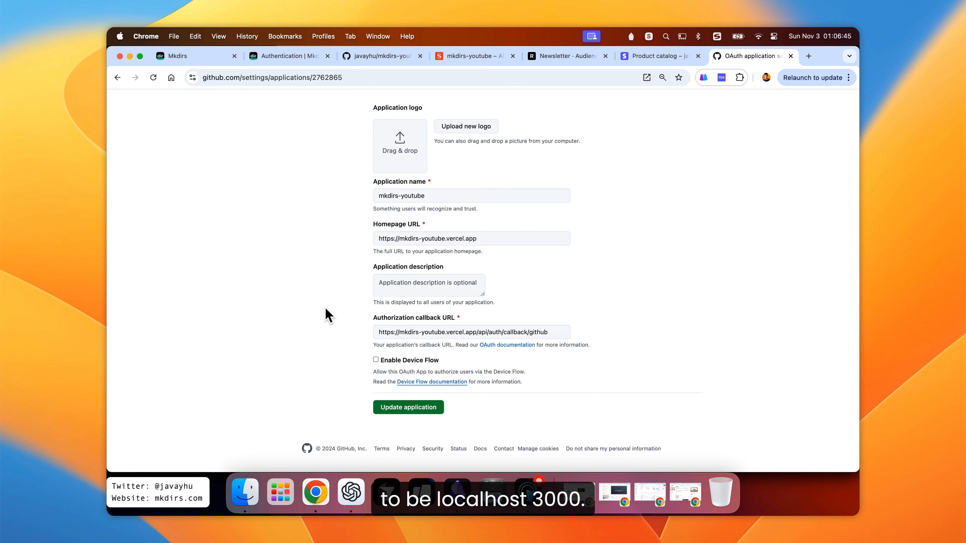
{"action": "key", "text": "super+Tab"}
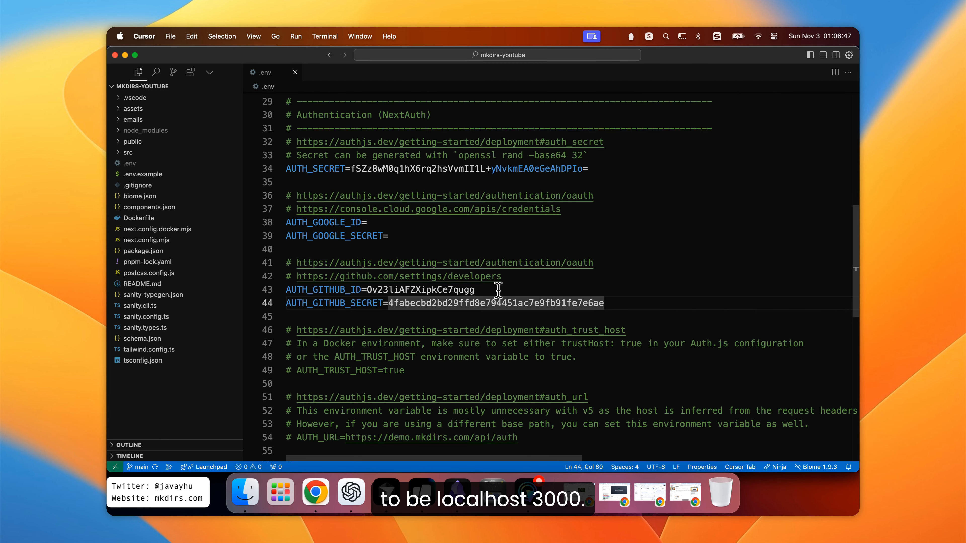
{"action": "left_click", "coordinate": [498, 290]}
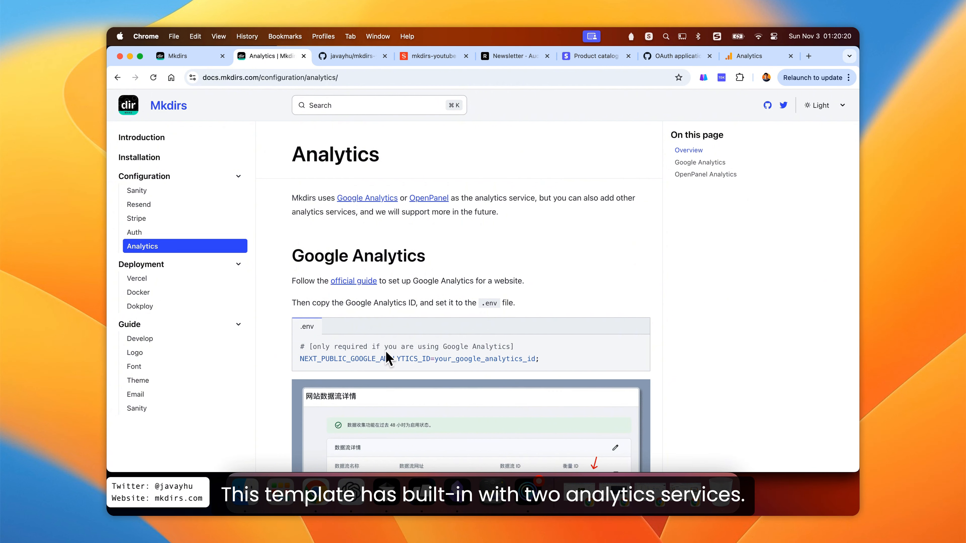
- Switch to Google Analytics admin and start creating a new property
{"action": "left_click", "coordinate": [388, 502]}
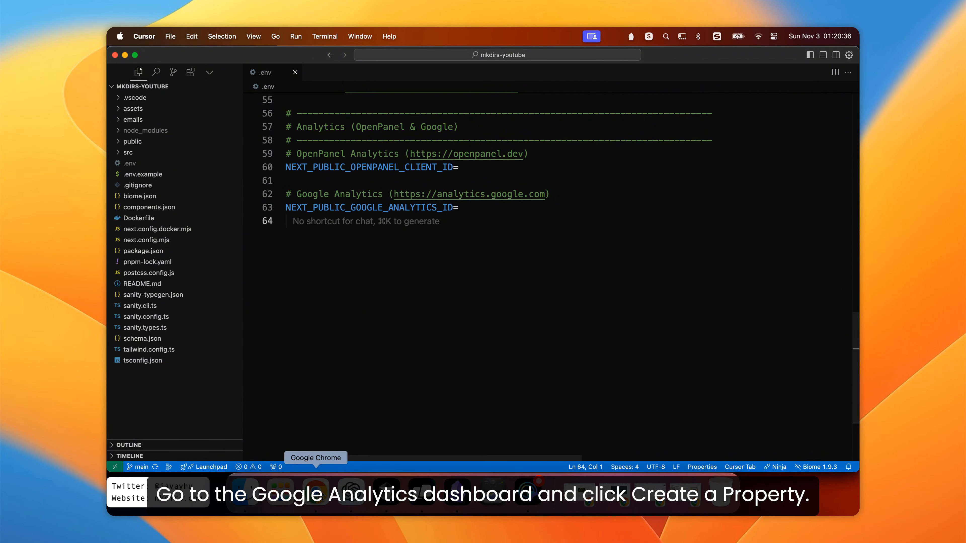
{"action": "left_click", "coordinate": [316, 485]}
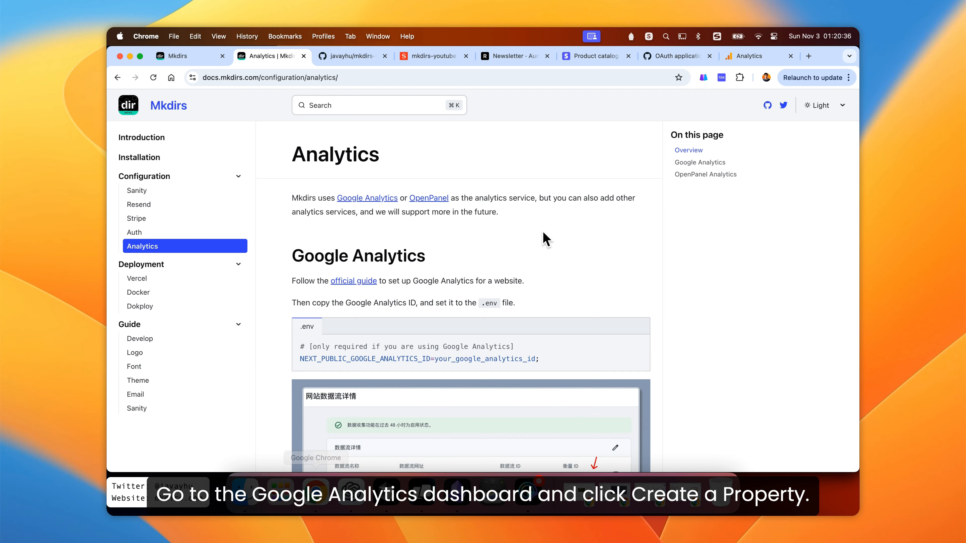
{"action": "left_click", "coordinate": [739, 63]}
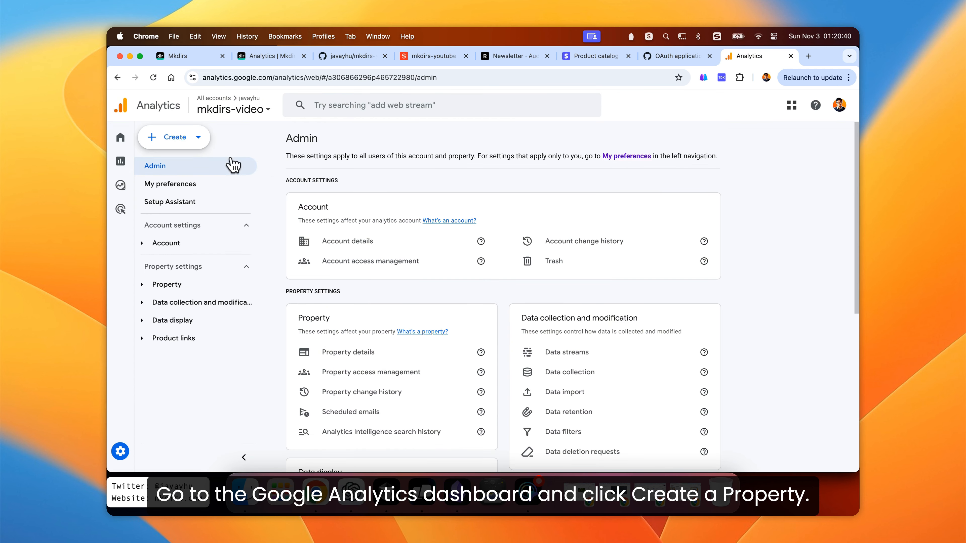
{"action": "left_click", "coordinate": [199, 142]}
{"action": "left_click", "coordinate": [162, 190]}
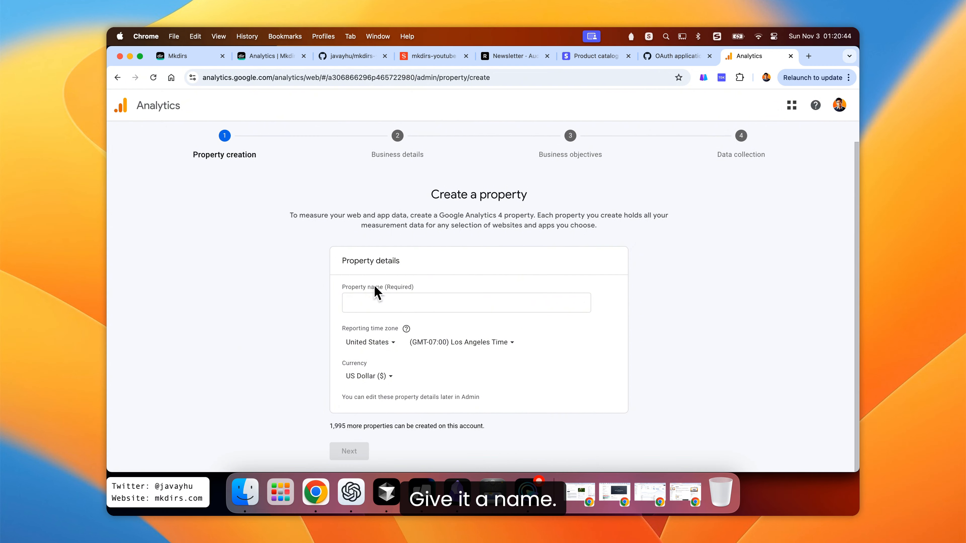
- Name the property mkdirs-youtube and continue to the business details
{"action": "left_click", "coordinate": [394, 300]}
{"action": "type", "text": "mkdirs"}
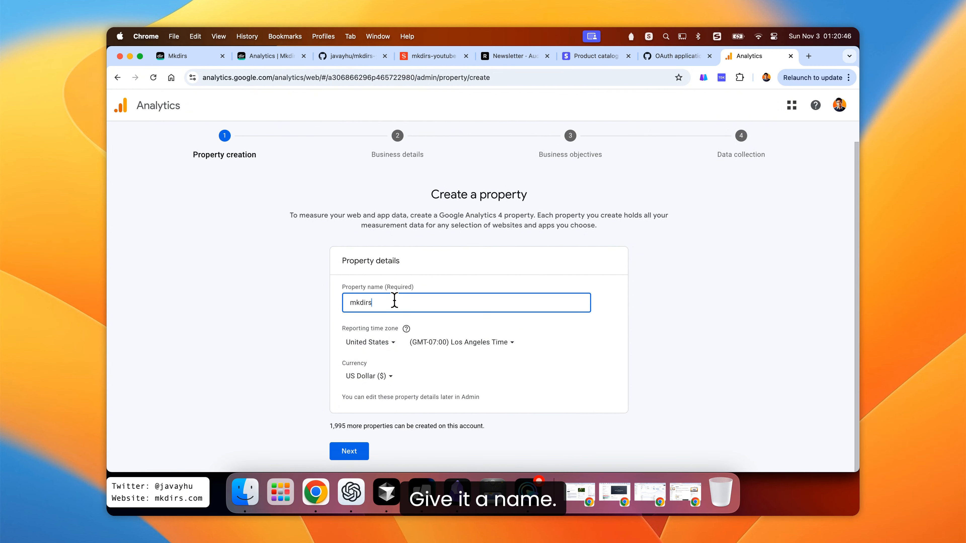
{"action": "type", "text": "-youtube"}
{"action": "key", "text": "super+a"}
{"action": "key", "text": "super+c"}
{"action": "left_click", "coordinate": [259, 337]}
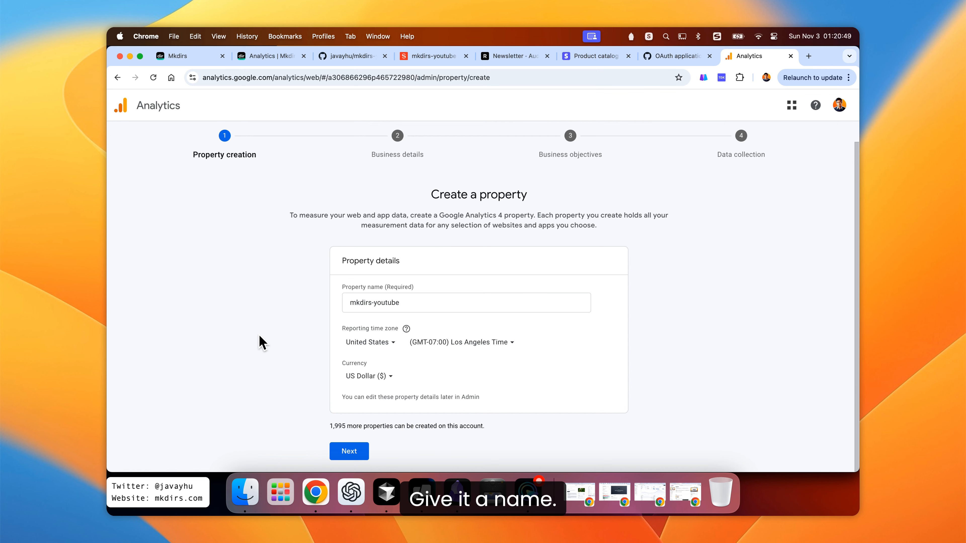
{"action": "left_click", "coordinate": [349, 451]}
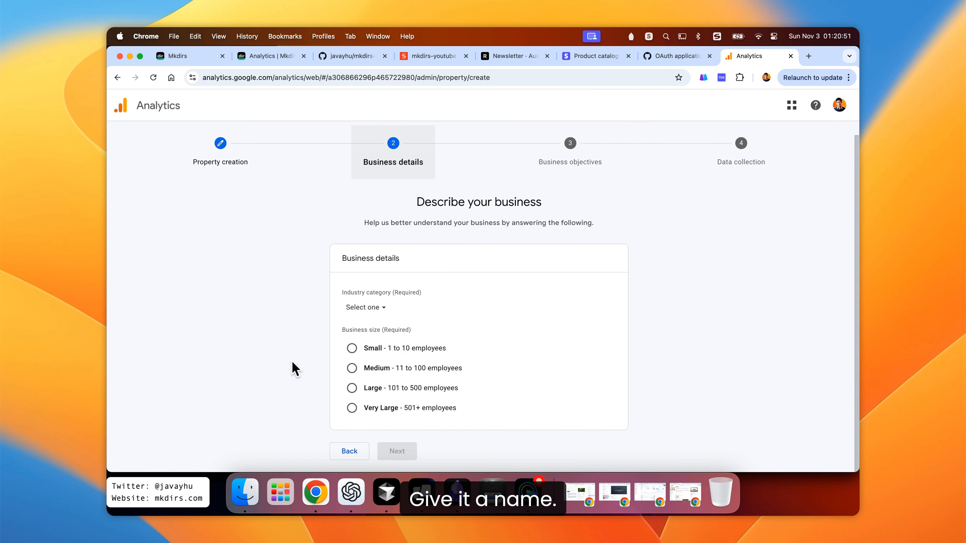
- Set the property's industry category to Internet & Telecom and business size to Small, and continue
{"action": "left_click", "coordinate": [378, 310]}
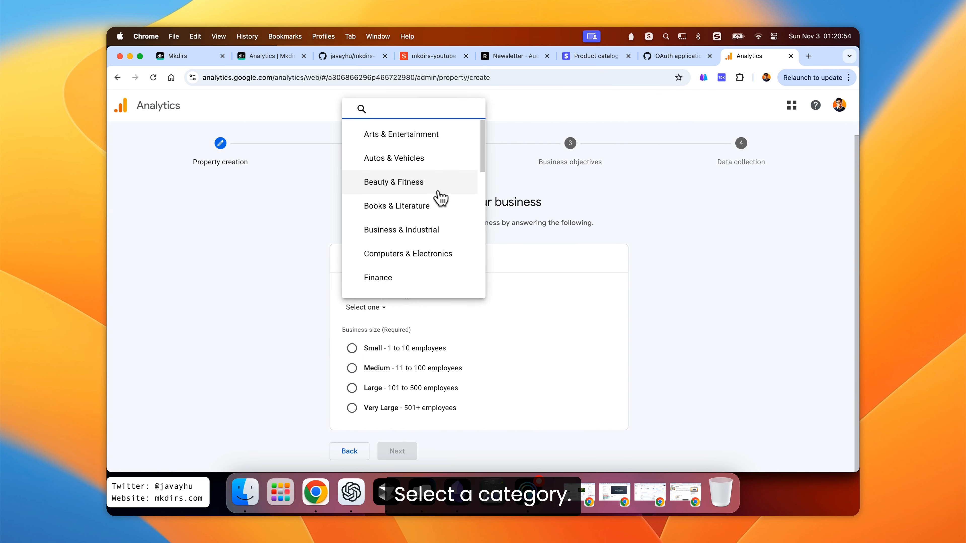
{"action": "scroll", "coordinate": [437, 199], "scroll_direction": "down", "scroll_amount": 6}
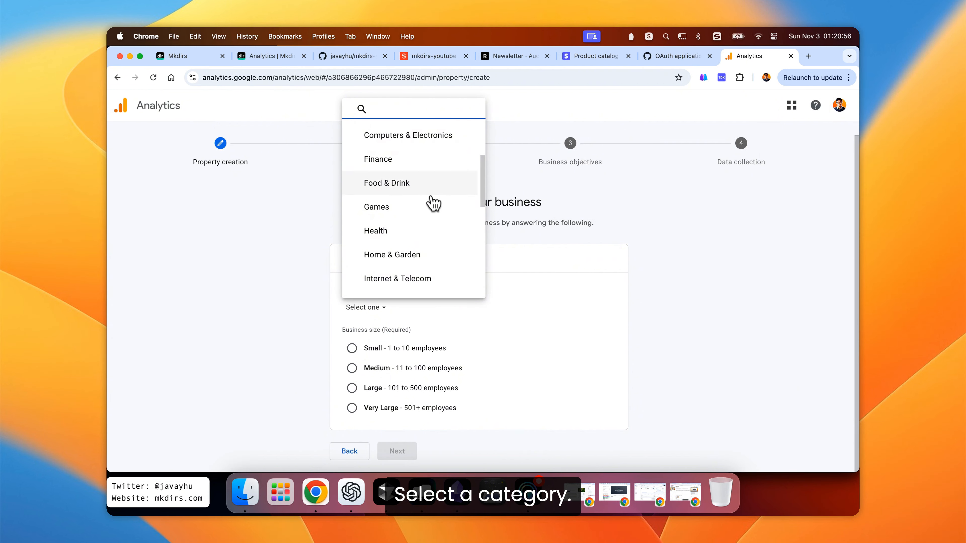
{"action": "left_click", "coordinate": [410, 173]}
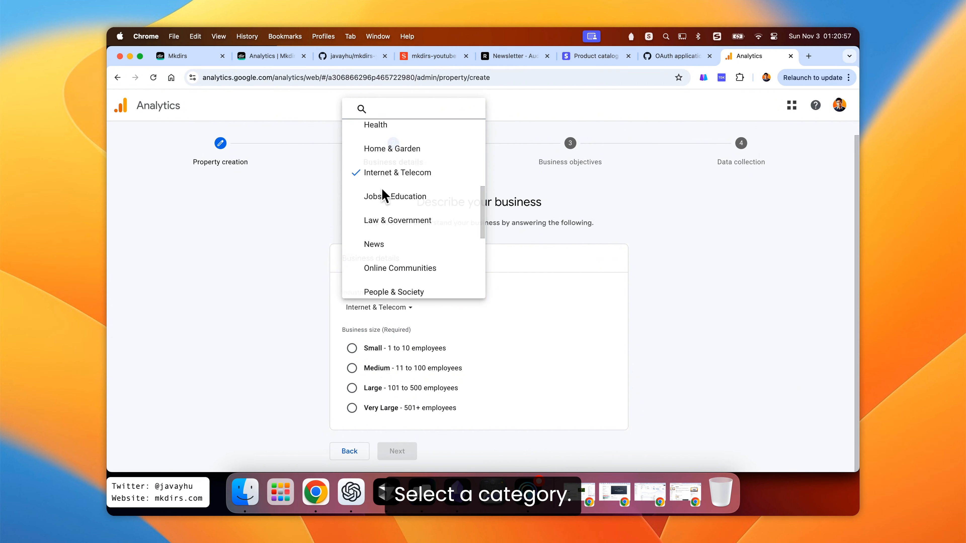
{"action": "left_click", "coordinate": [352, 348]}
{"action": "left_click", "coordinate": [396, 451]}
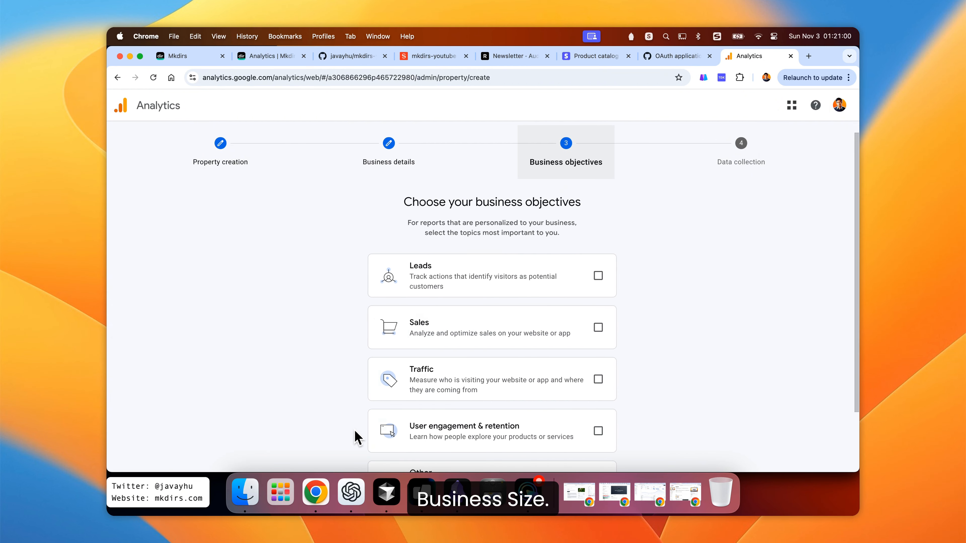
- Choose Traffic as the business objective and create the property
{"action": "scroll", "coordinate": [292, 321], "scroll_direction": "down", "scroll_amount": 2}
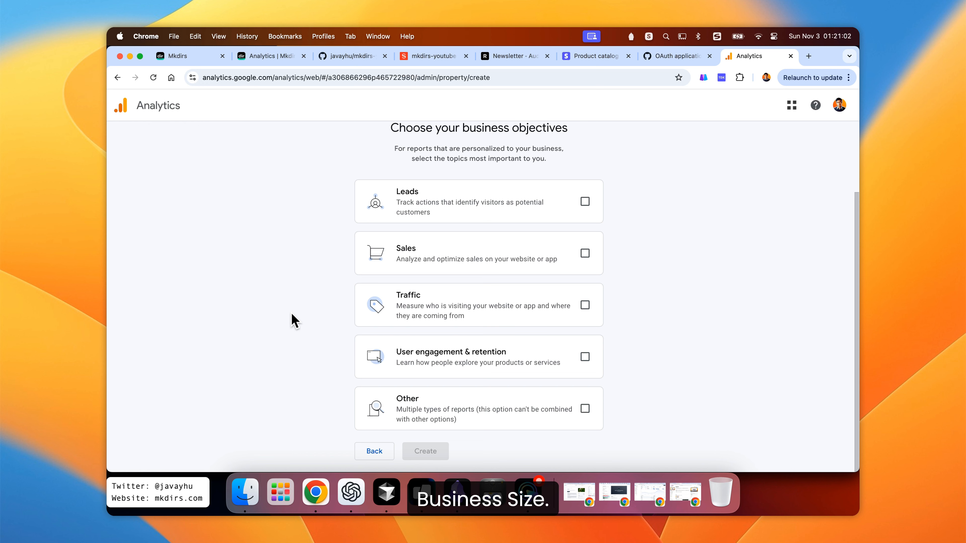
{"action": "left_click", "coordinate": [584, 305]}
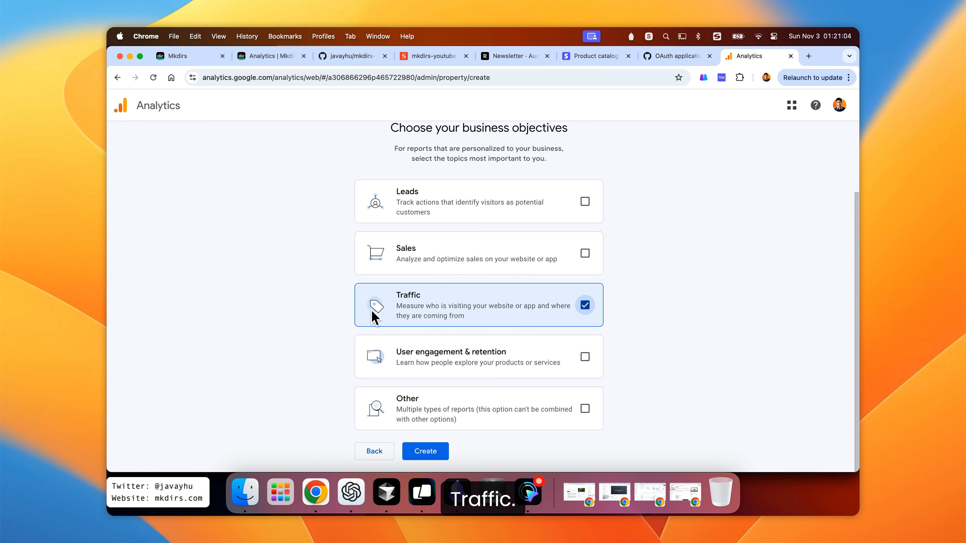
{"action": "left_click", "coordinate": [434, 457]}
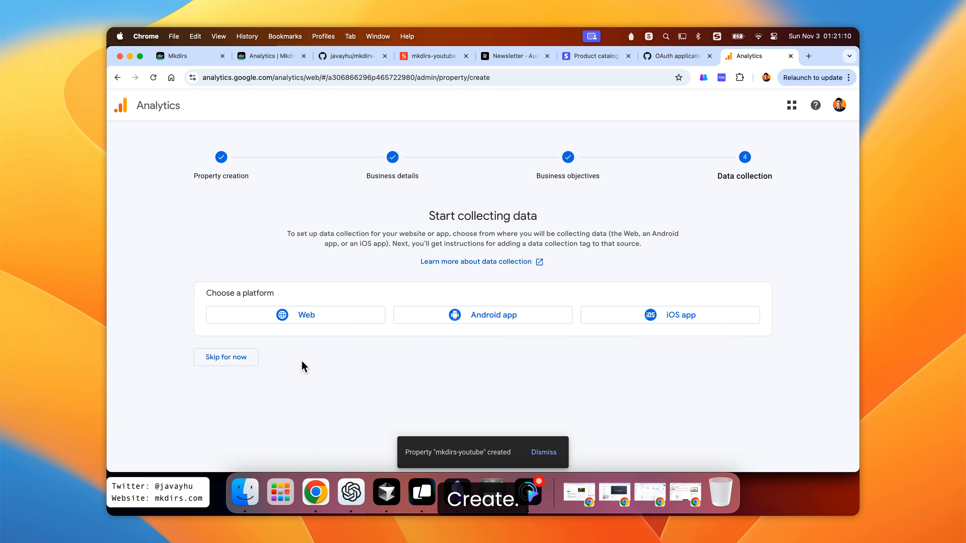
- Create a web data stream with URL mkdirs-youtube.vercel.app and stream name mkdirs-youtube
{"action": "left_click", "coordinate": [303, 320]}
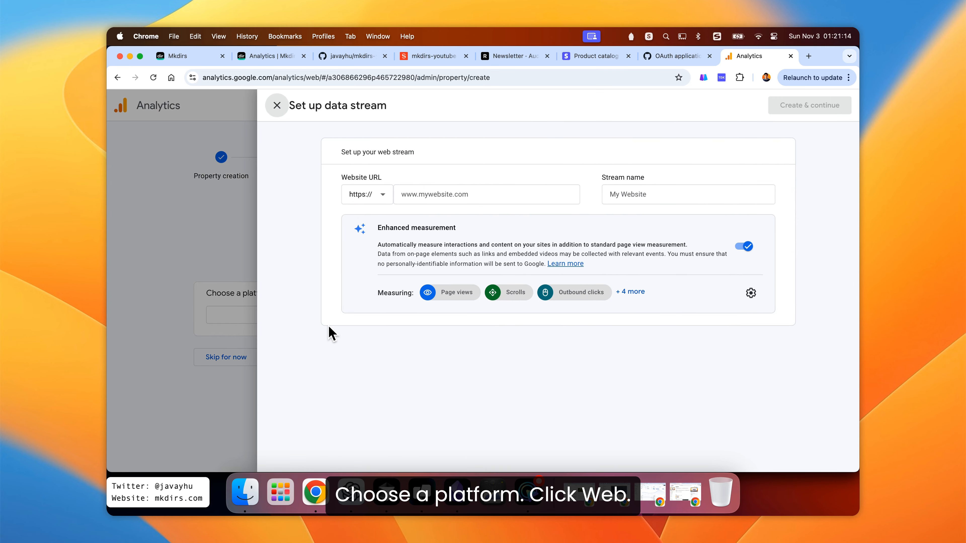
{"action": "left_click", "coordinate": [455, 194]}
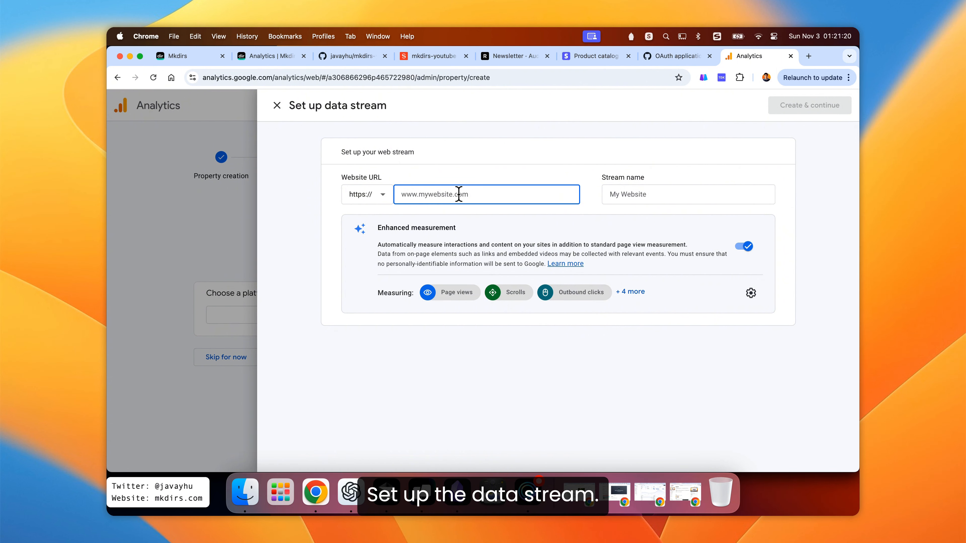
{"action": "key", "text": "super+v"}
{"action": "type", "text": ".vercel.app"}
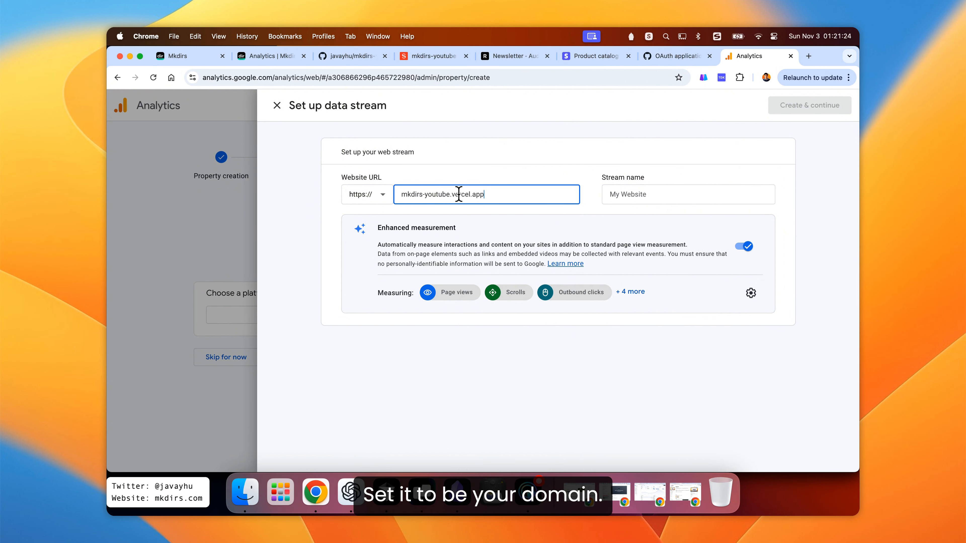
{"action": "left_click", "coordinate": [656, 194]}
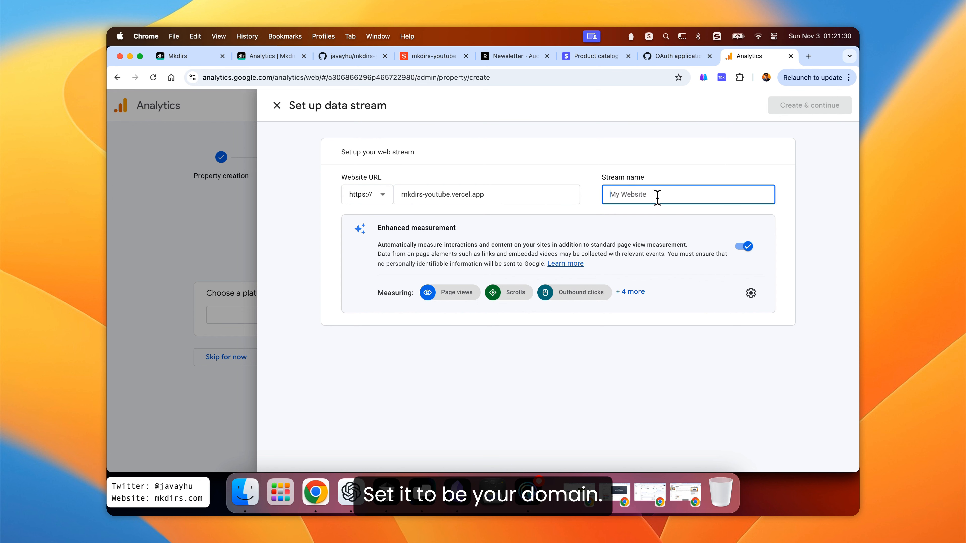
{"action": "type", "text": "mkdirs"}
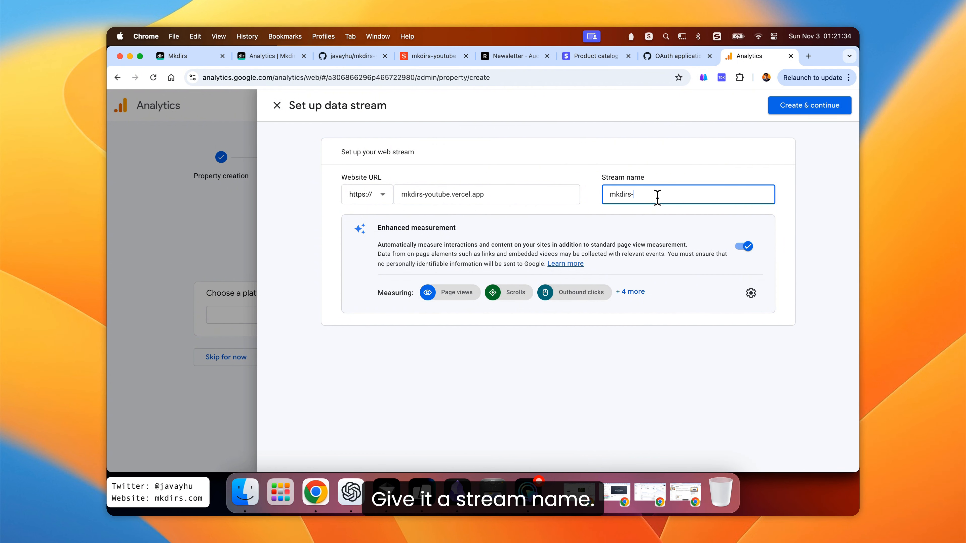
{"action": "type", "text": "-youtube"}
{"action": "left_click", "coordinate": [642, 153]}
{"action": "left_click", "coordinate": [814, 105]}
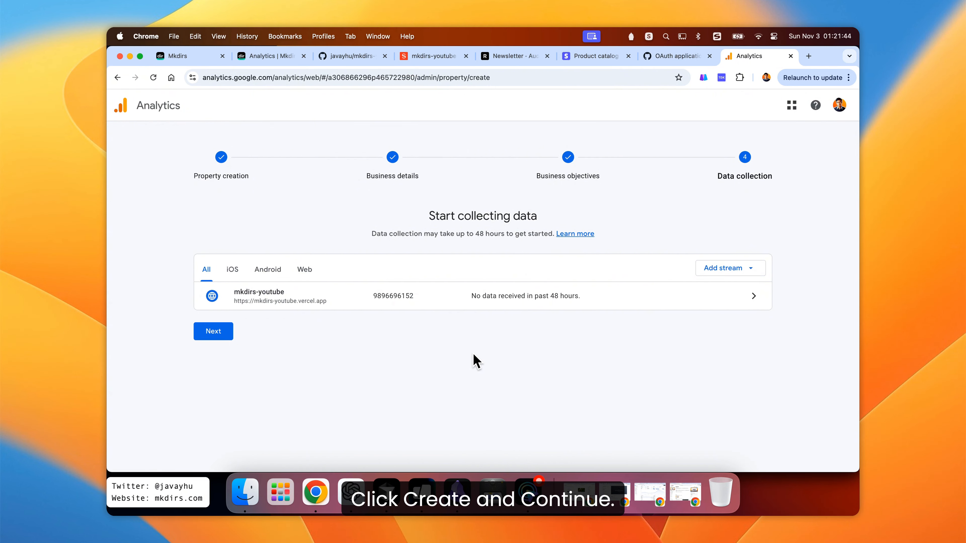
- Copy the web stream's measurement ID and paste it as NEXT_PUBLIC_GOOGLE_ANALYTICS_ID in .env
{"action": "left_click", "coordinate": [281, 302]}
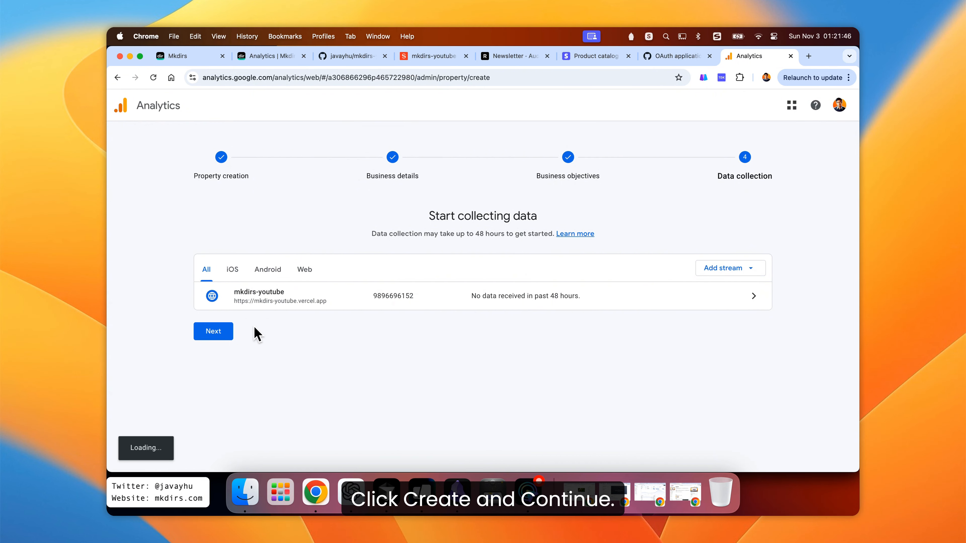
{"action": "left_click", "coordinate": [218, 333]}
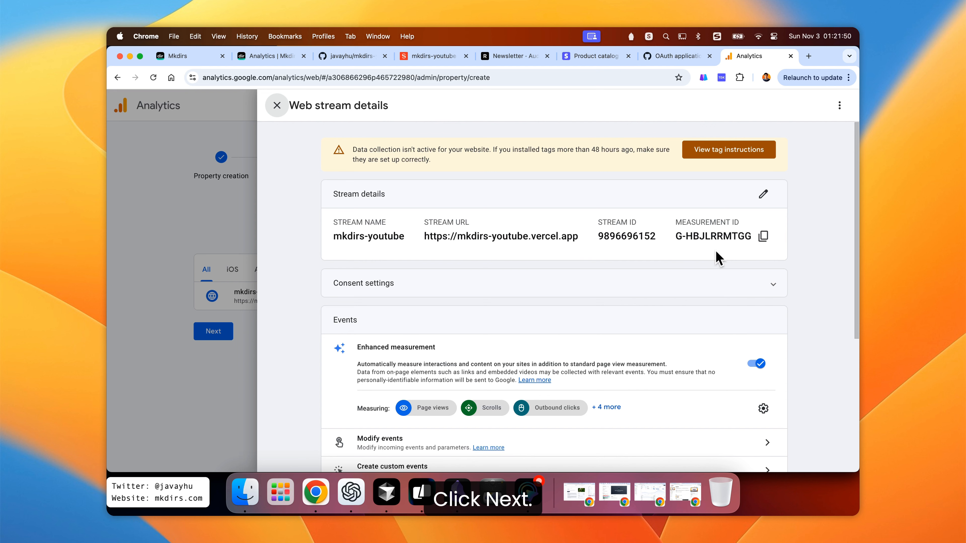
{"action": "left_click", "coordinate": [763, 236]}
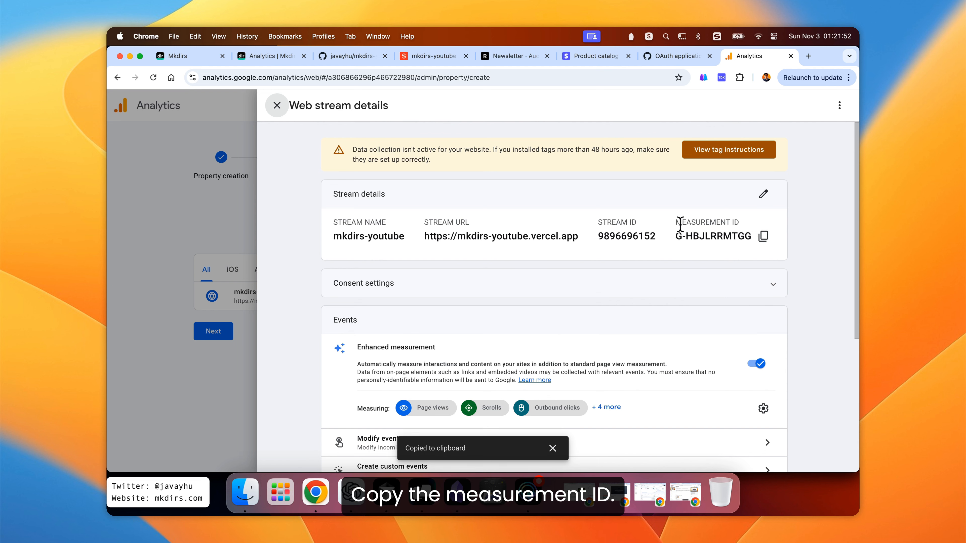
{"action": "key", "text": "super+Tab"}
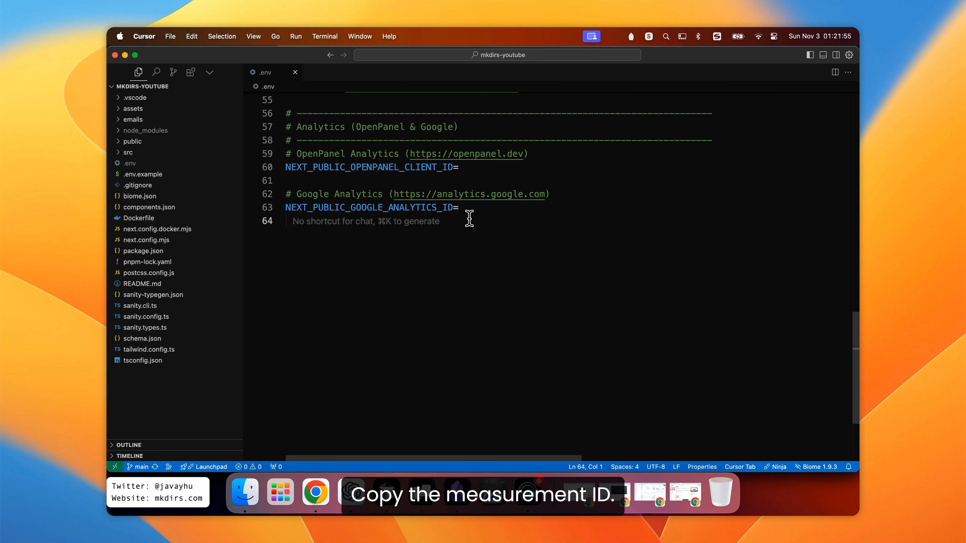
{"action": "left_click", "coordinate": [487, 207]}
{"action": "key", "text": "super+v"}
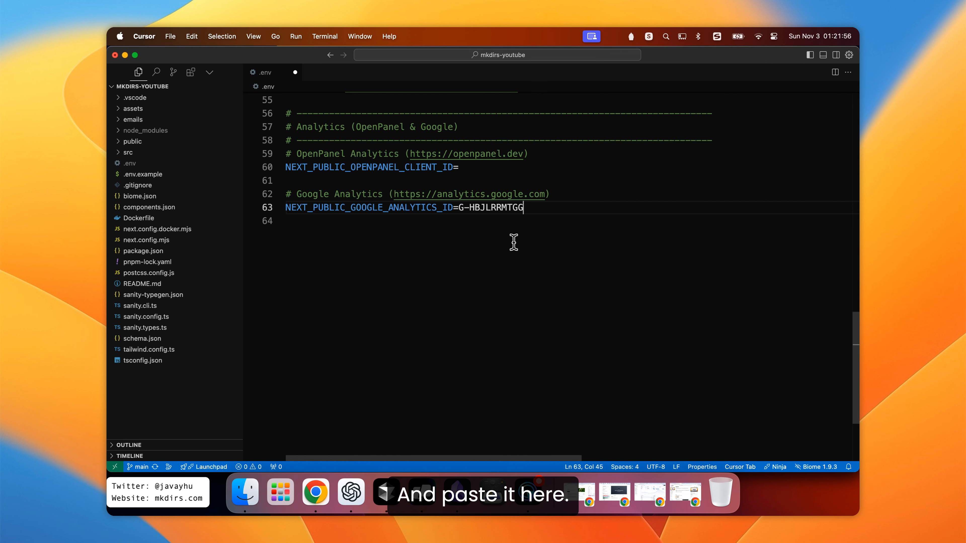
{"action": "left_click", "coordinate": [486, 239]}
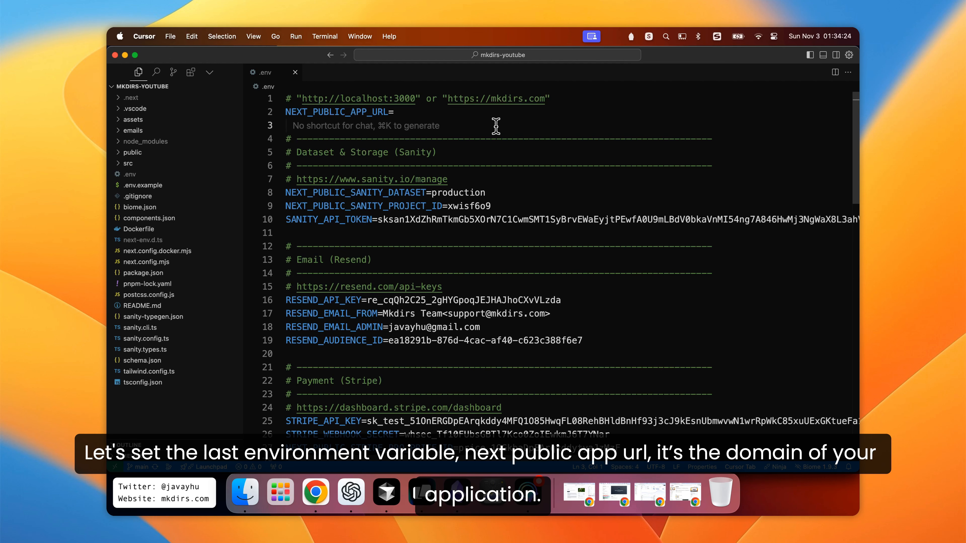
{"action": "double_click", "coordinate": [356, 112]}
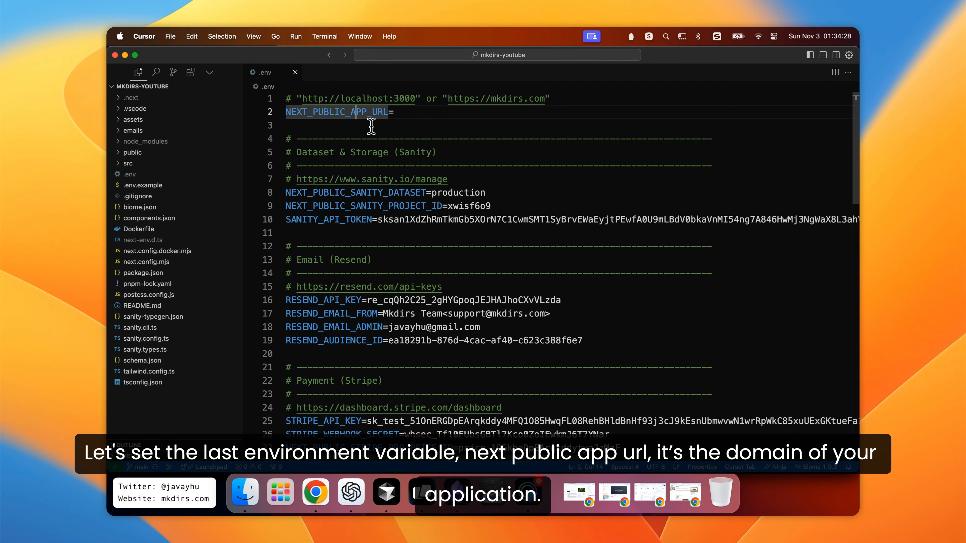
{"action": "left_click", "coordinate": [412, 114]}
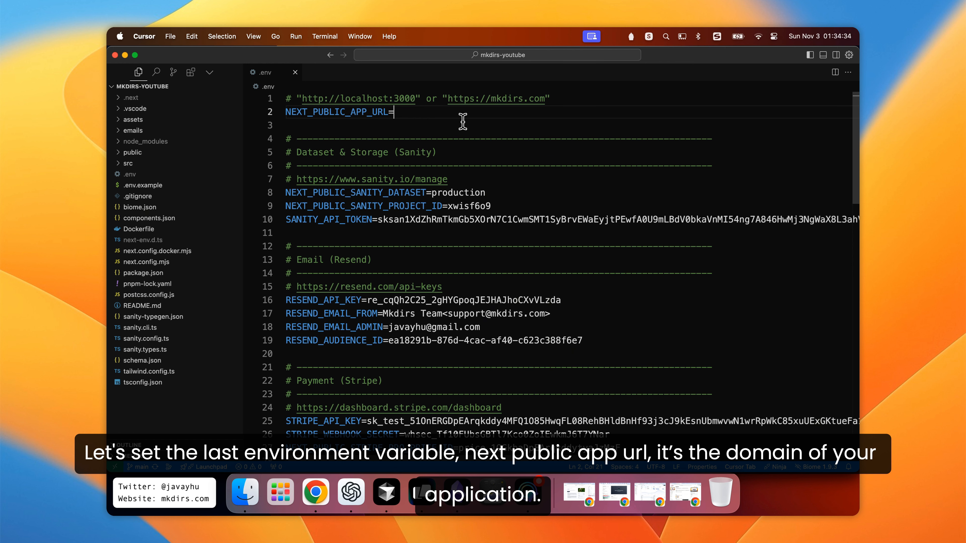
{"action": "left_click_drag", "start_coordinate": [416, 99], "coordinate": [302, 99]}
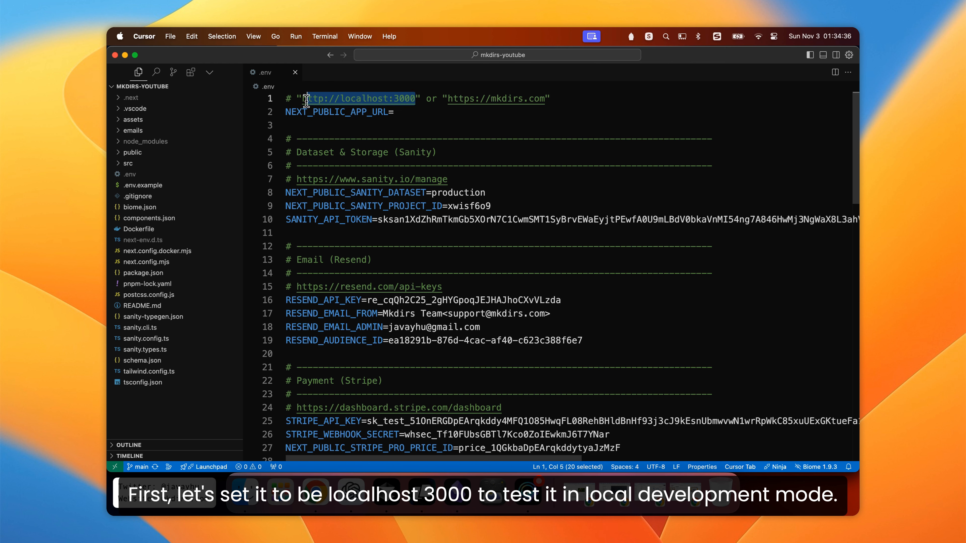
{"action": "left_click", "coordinate": [435, 114]}
{"action": "key", "text": "super+v"}
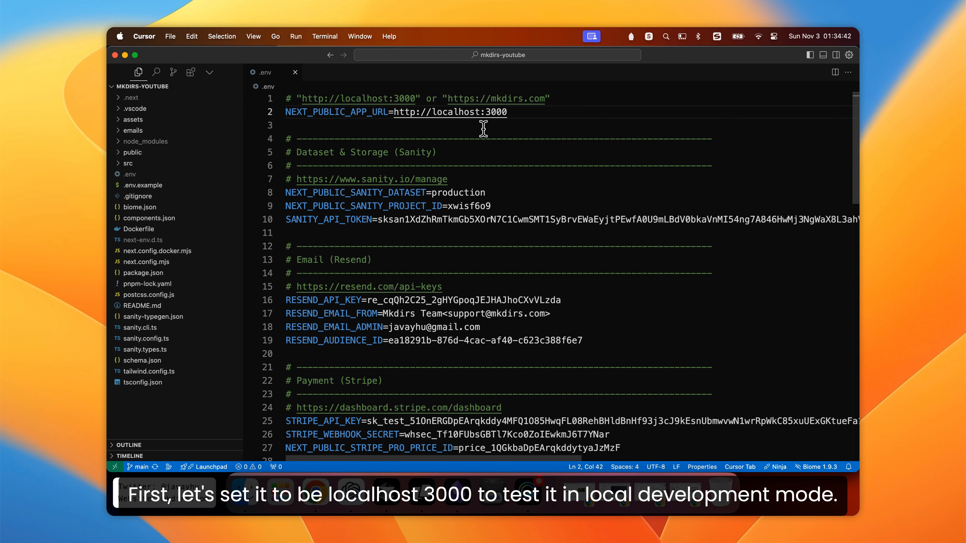
- Run pnpm dev in the project's terminal to start the development server
{"action": "left_click", "coordinate": [422, 491]}
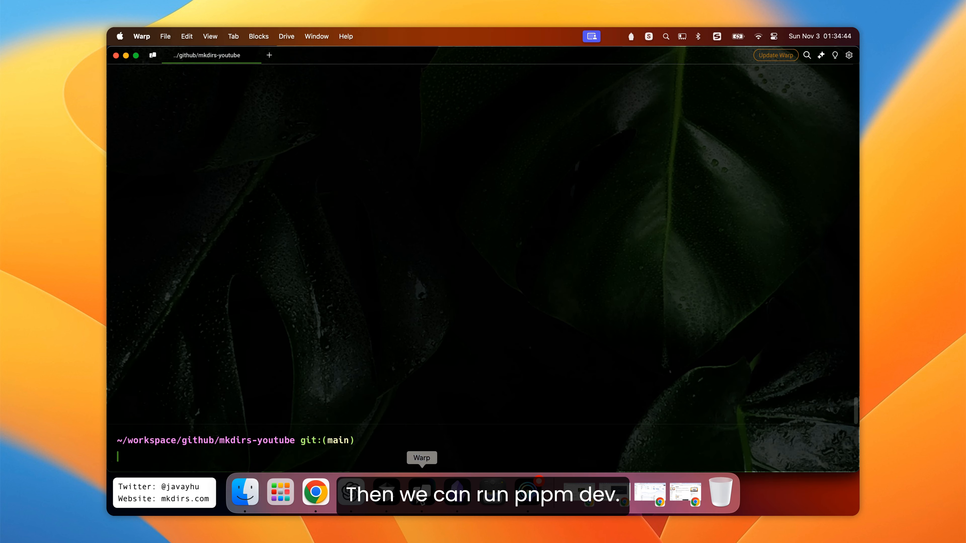
{"action": "type", "text": "pnpm dev"}
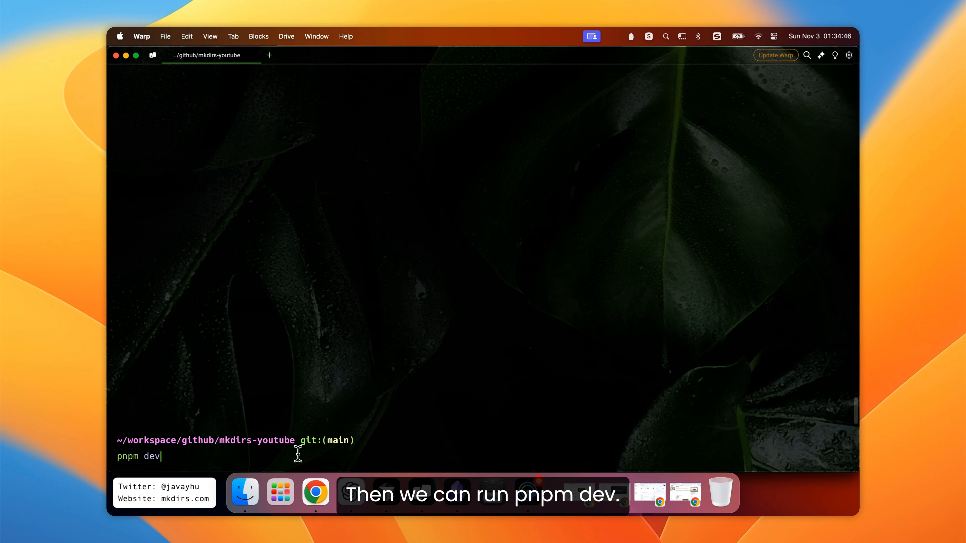
{"action": "key", "text": "Return"}
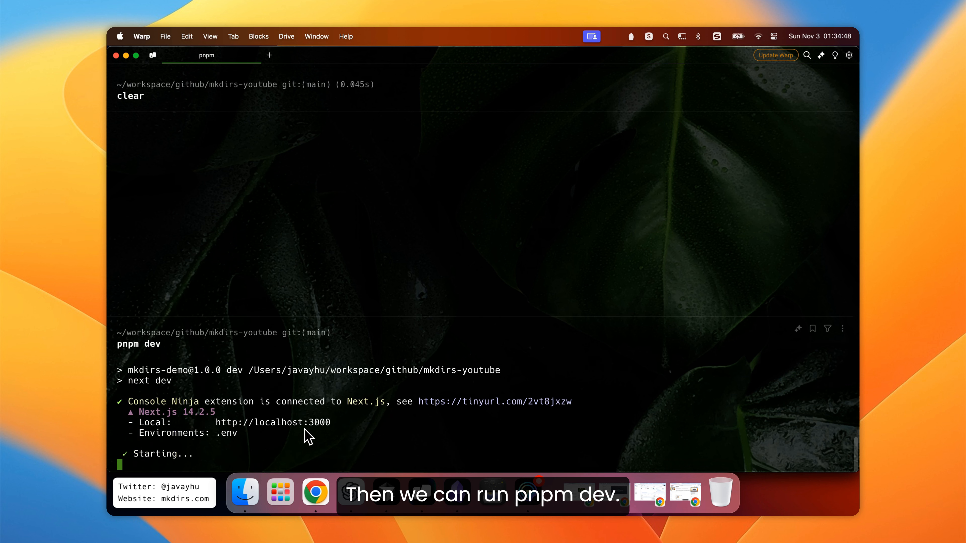
- Open the local site at localhost:3000 and scroll through its home page
{"action": "left_click", "coordinate": [272, 427]}
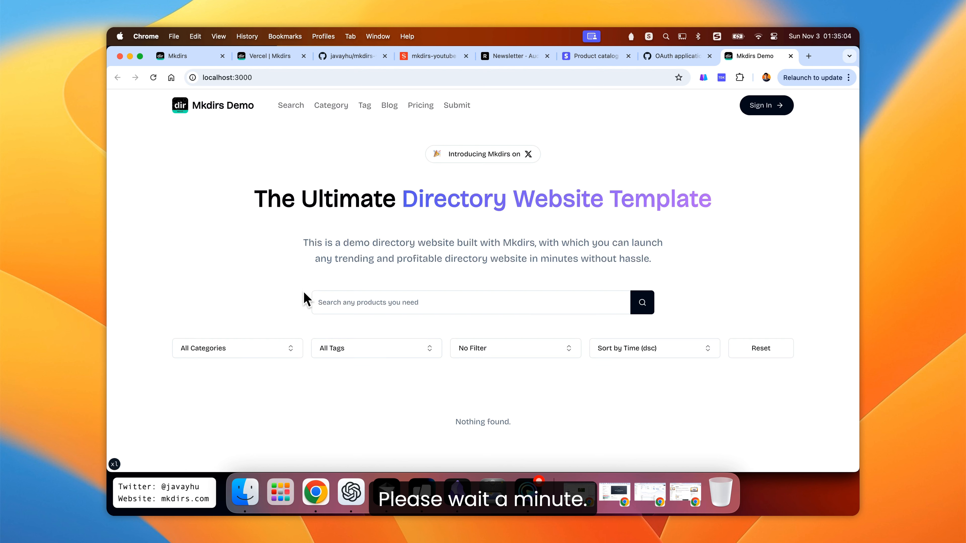
{"action": "scroll", "coordinate": [166, 276], "scroll_direction": "down", "scroll_amount": 6}
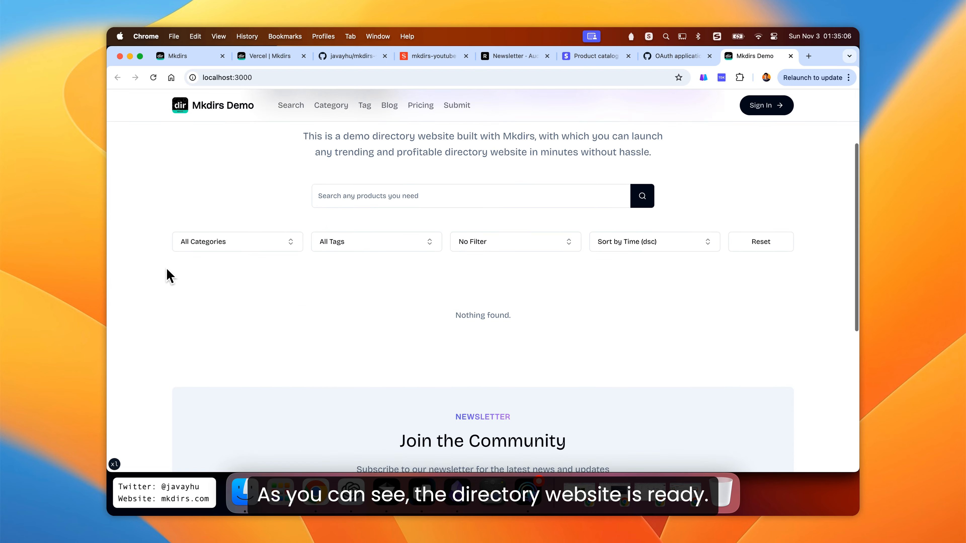
{"action": "scroll", "coordinate": [170, 275], "scroll_direction": "down", "scroll_amount": 5}
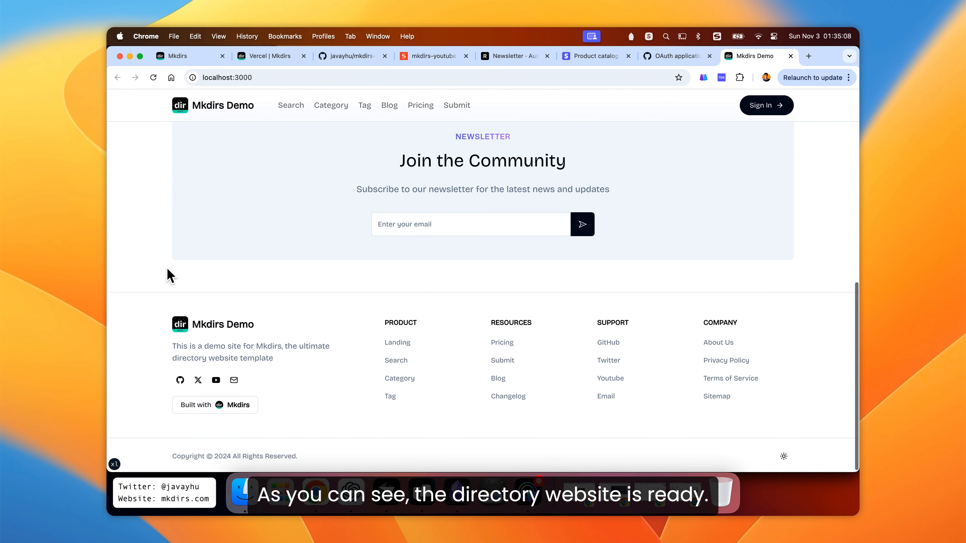
{"action": "scroll", "coordinate": [170, 275], "scroll_direction": "up", "scroll_amount": 10}
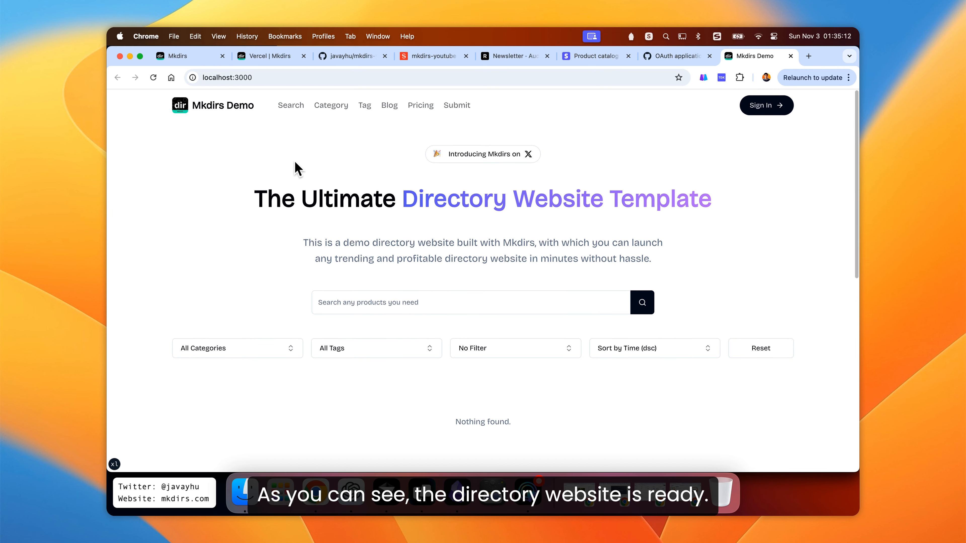
- Browse the Category, Tag, Blog and Pricing pages of the local site
{"action": "left_click", "coordinate": [318, 109]}
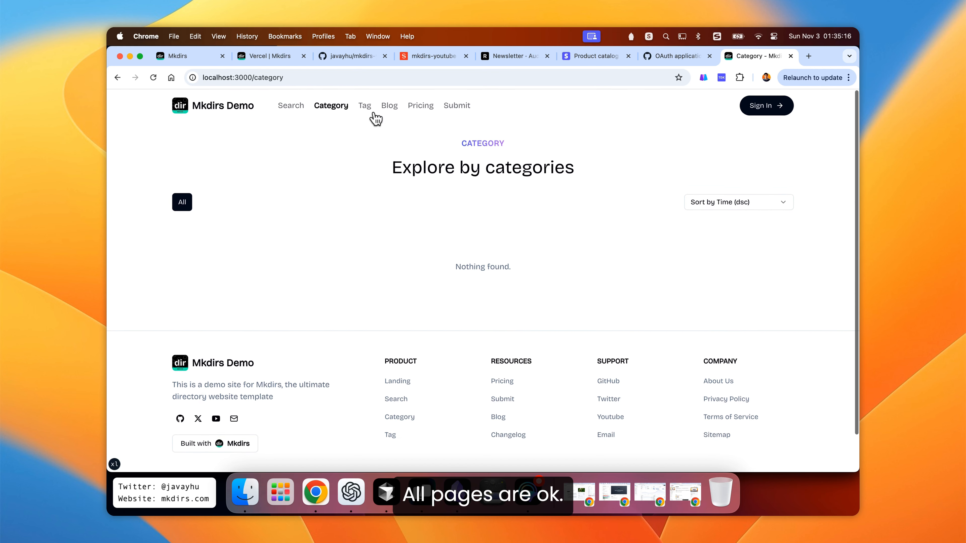
{"action": "left_click", "coordinate": [365, 107]}
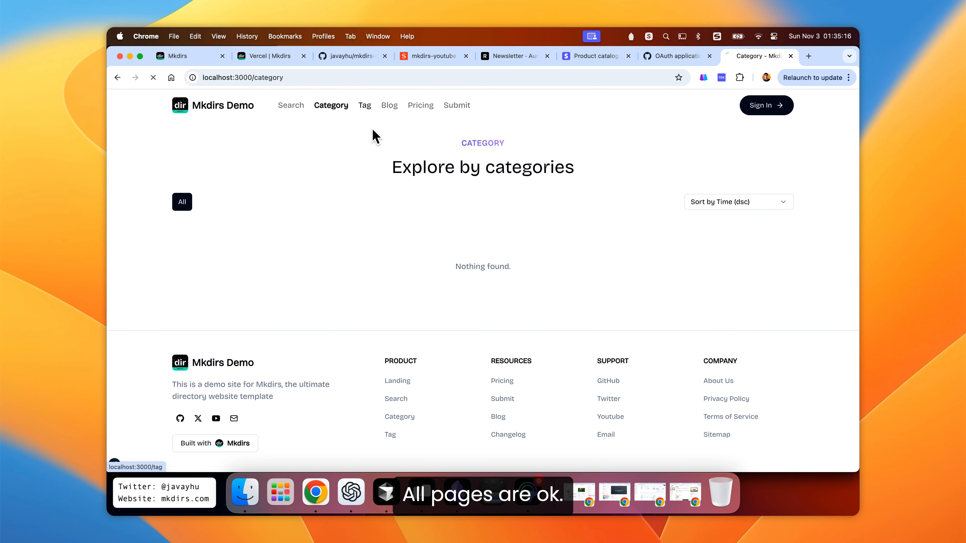
{"action": "left_click", "coordinate": [387, 113]}
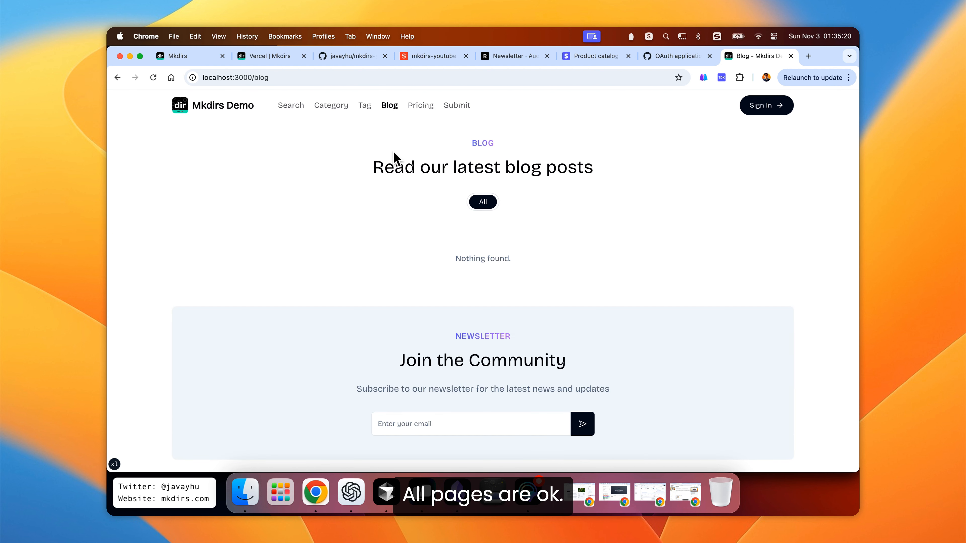
{"action": "scroll", "coordinate": [394, 156], "scroll_direction": "down", "scroll_amount": 3}
{"action": "scroll", "coordinate": [394, 156], "scroll_direction": "up", "scroll_amount": 3}
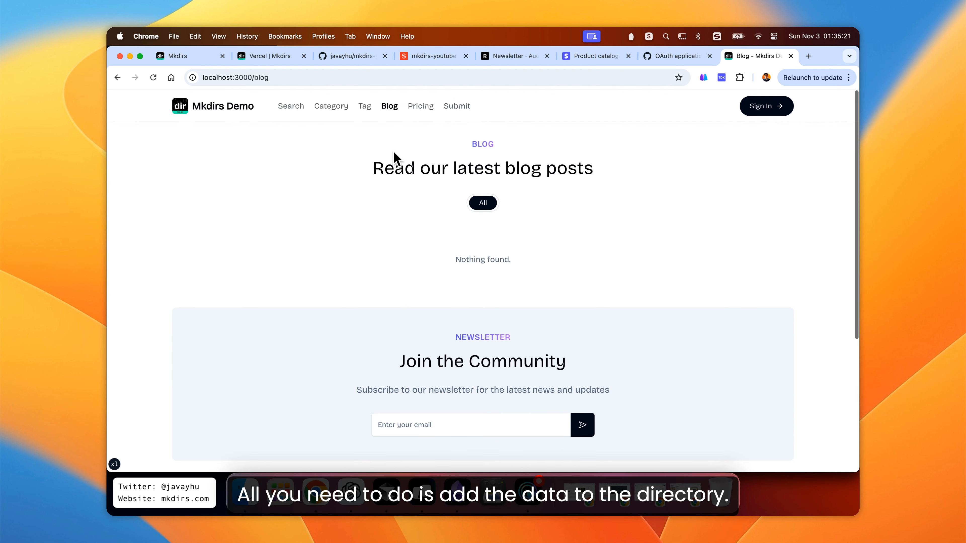
{"action": "left_click", "coordinate": [419, 109]}
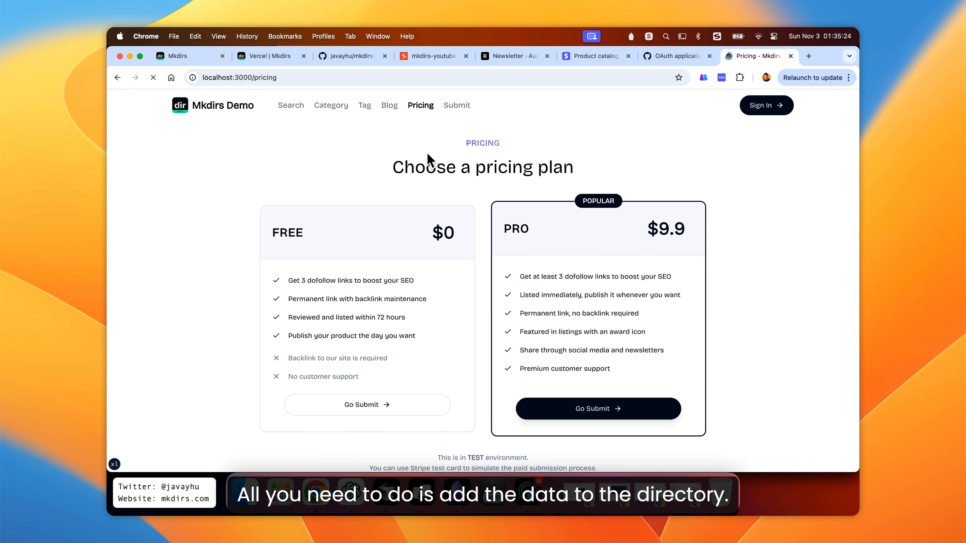
- Scroll through the Pricing page, including its FAQ section, and return to the plans
{"action": "scroll", "coordinate": [427, 156], "scroll_direction": "down", "scroll_amount": 10}
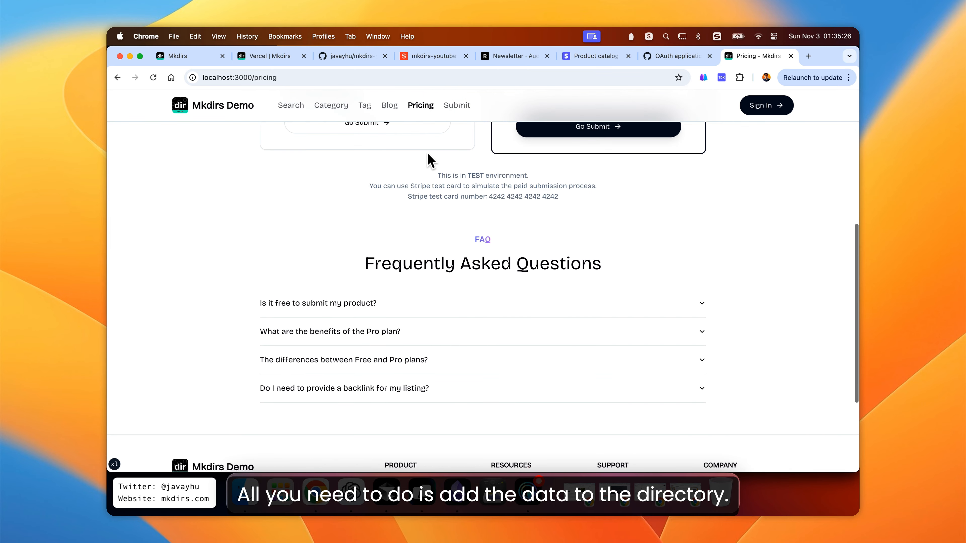
{"action": "scroll", "coordinate": [427, 152], "scroll_direction": "up", "scroll_amount": 2}
{"action": "scroll", "coordinate": [428, 159], "scroll_direction": "down", "scroll_amount": 3}
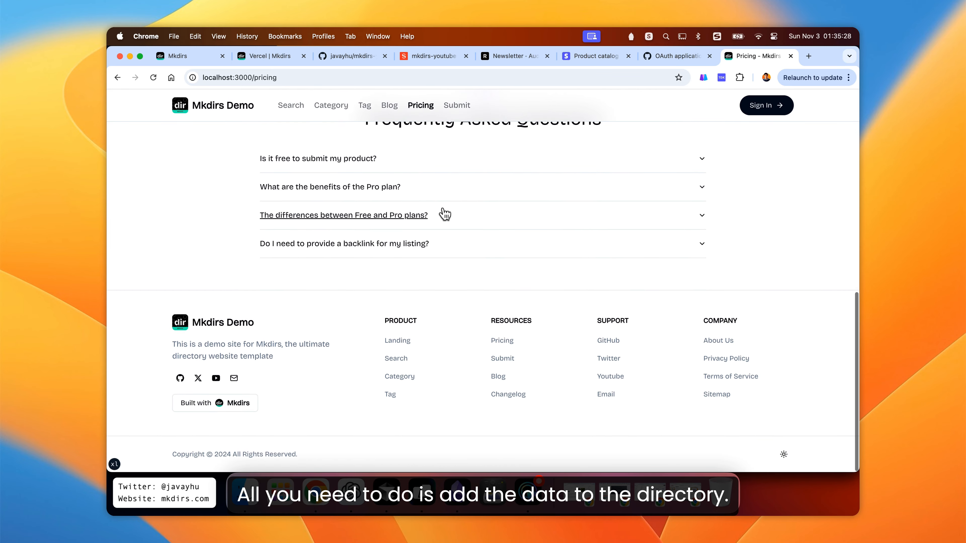
{"action": "left_click", "coordinate": [402, 216]}
{"action": "scroll", "coordinate": [445, 196], "scroll_direction": "up", "scroll_amount": 10}
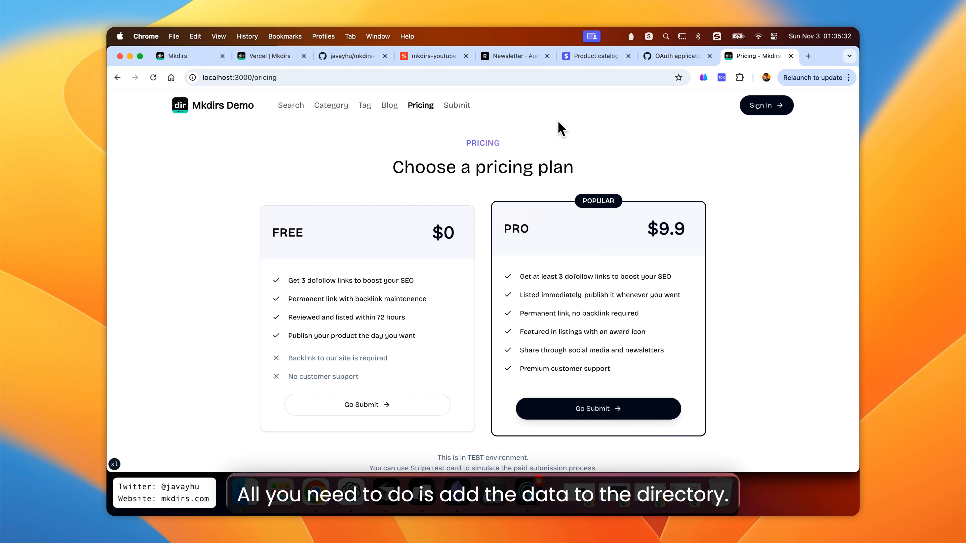
- Open localhost:3000/studio in a new browser tab
{"action": "key", "text": "super+t"}
{"action": "type", "text": "localhost:3000"}
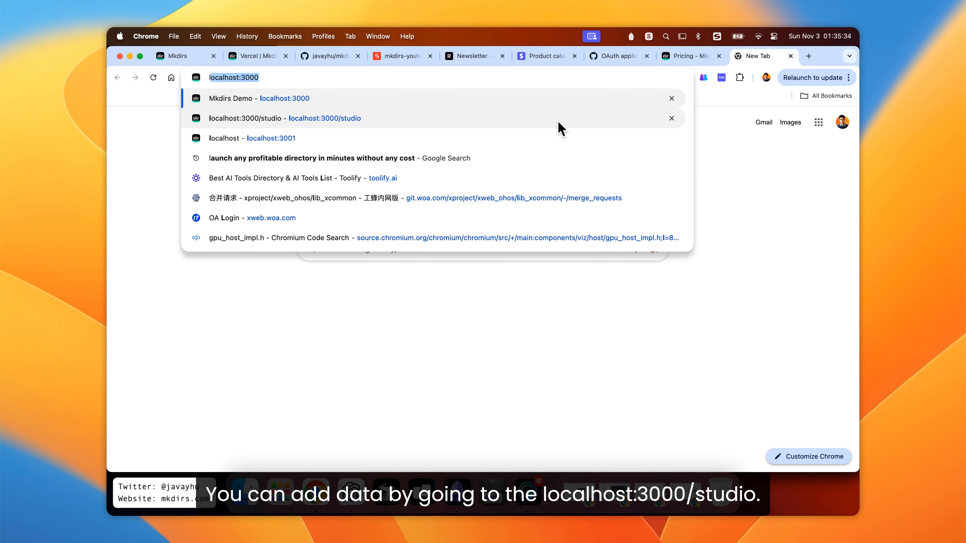
{"action": "key", "text": "Down"}
{"action": "key", "text": "Return"}
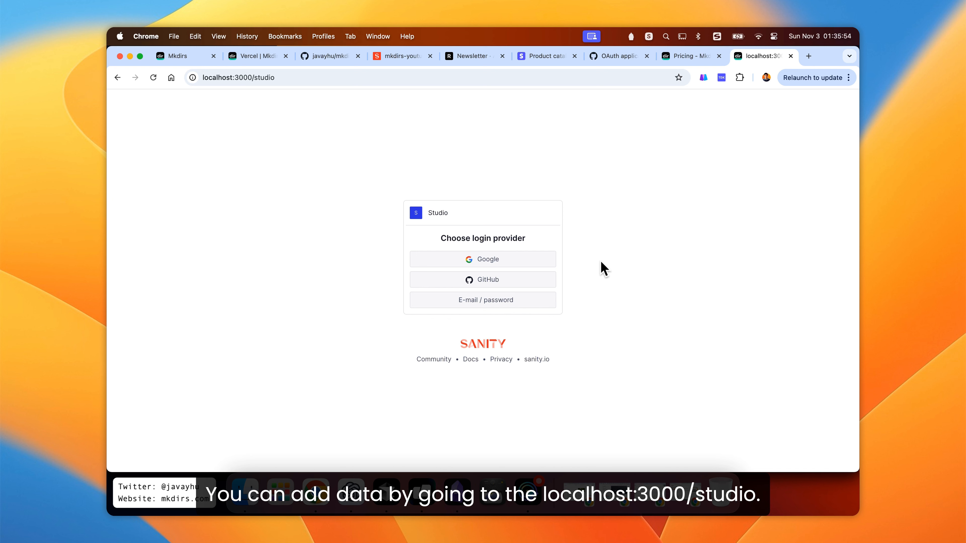
- Log in to the Sanity Studio with Google and open All Items under Item management
{"action": "left_click", "coordinate": [486, 265]}
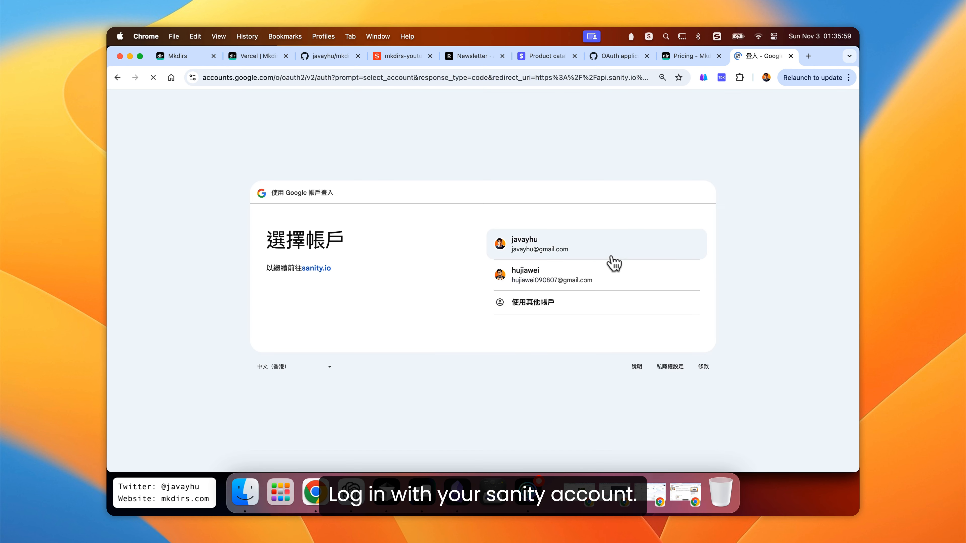
{"action": "left_click", "coordinate": [580, 253]}
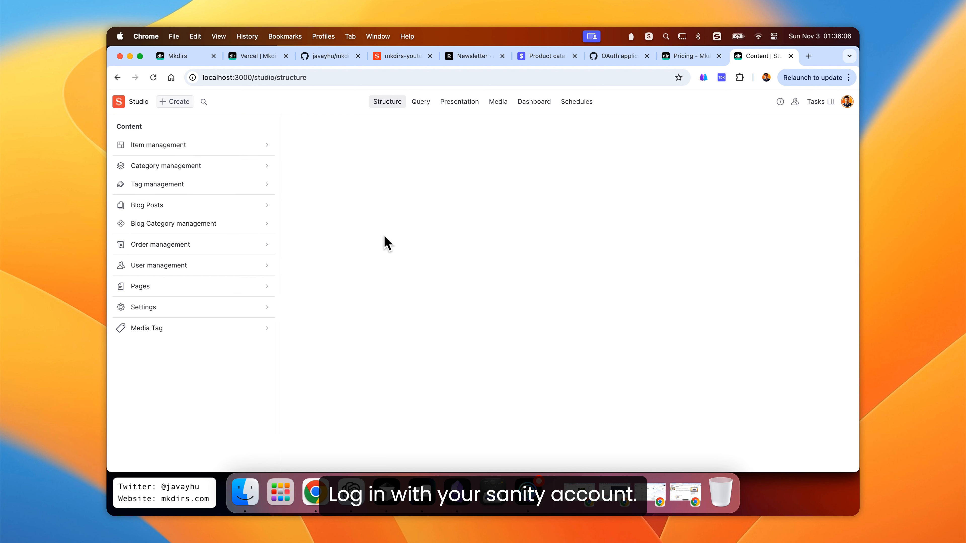
{"action": "left_click", "coordinate": [211, 149]}
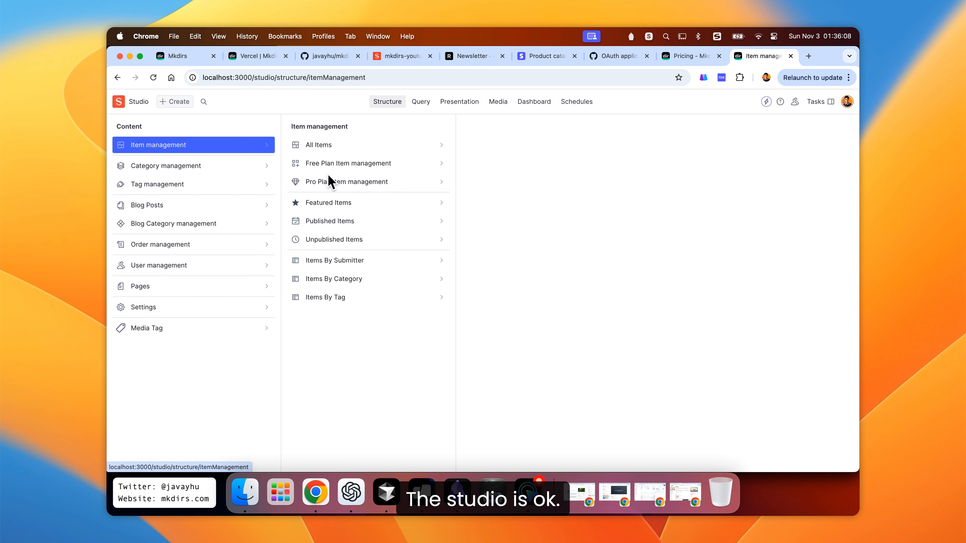
{"action": "left_click", "coordinate": [381, 149]}
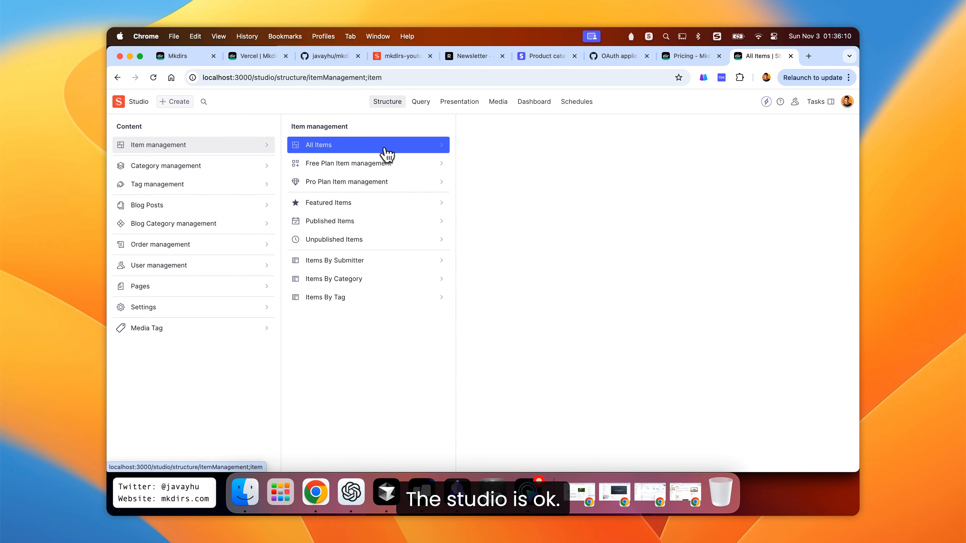
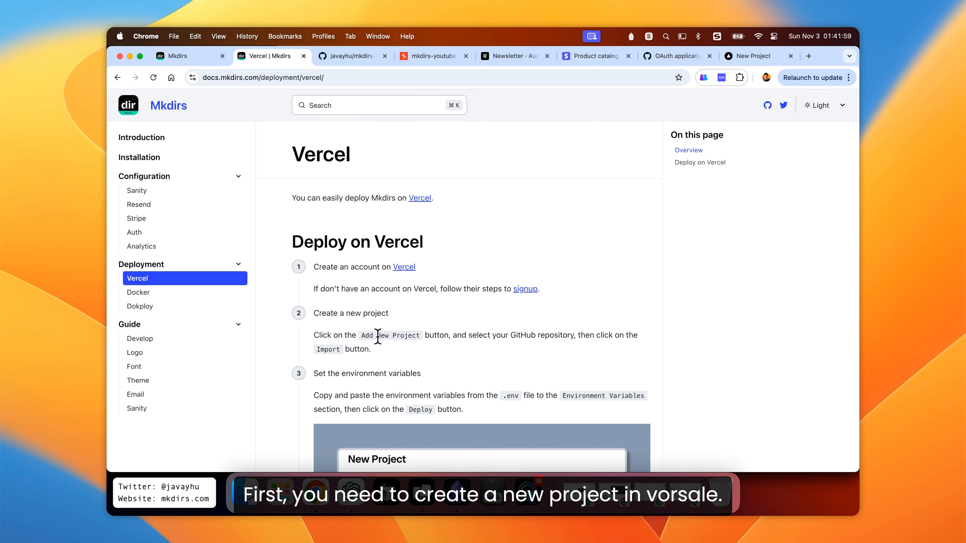
- Start a new Vercel project by importing the mkdirs-youtube Git repository
{"action": "left_click_drag", "start_coordinate": [362, 336], "coordinate": [419, 338]}
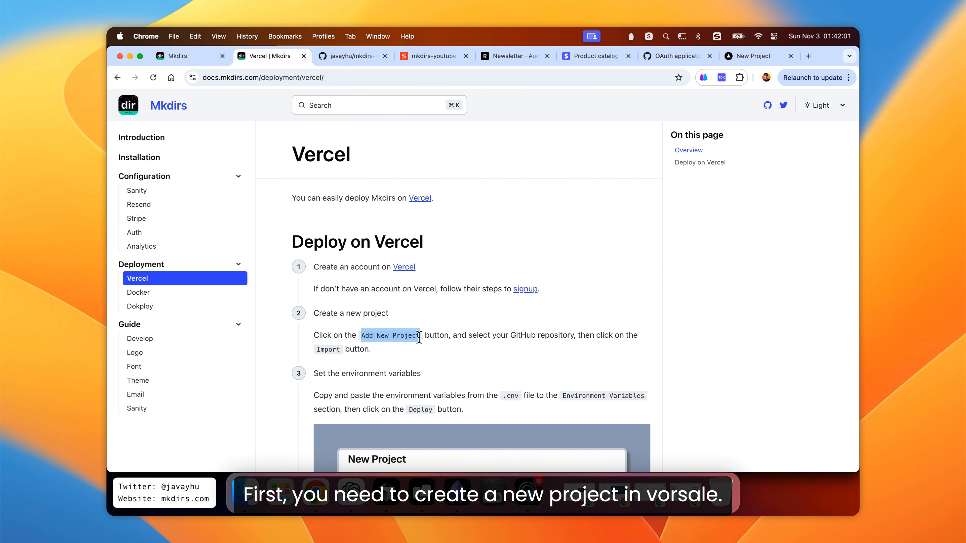
{"action": "left_click", "coordinate": [561, 218]}
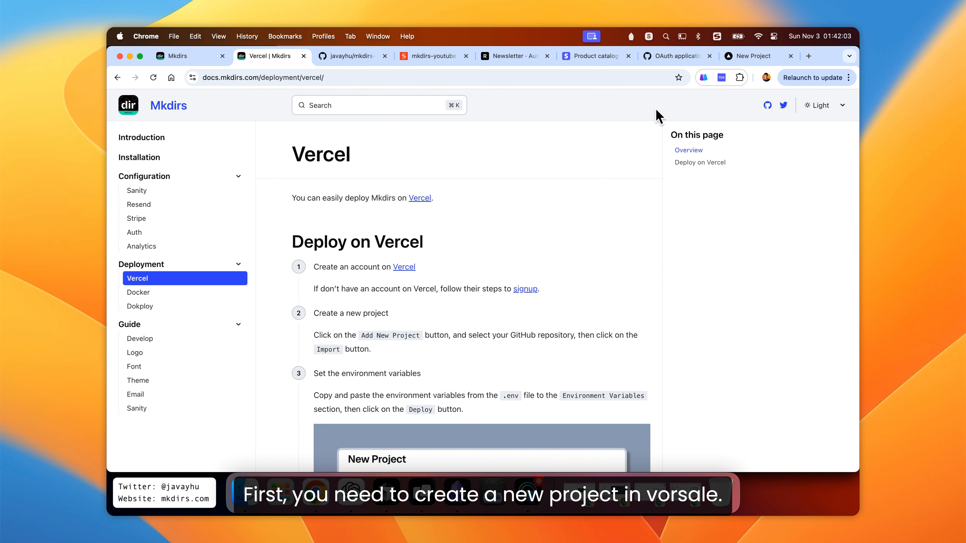
{"action": "left_click", "coordinate": [738, 62]}
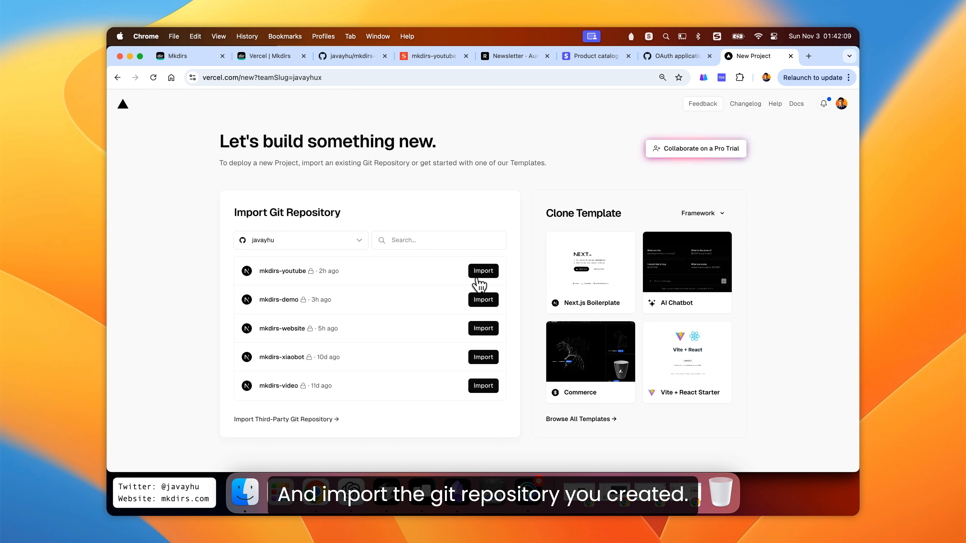
{"action": "left_click", "coordinate": [482, 273]}
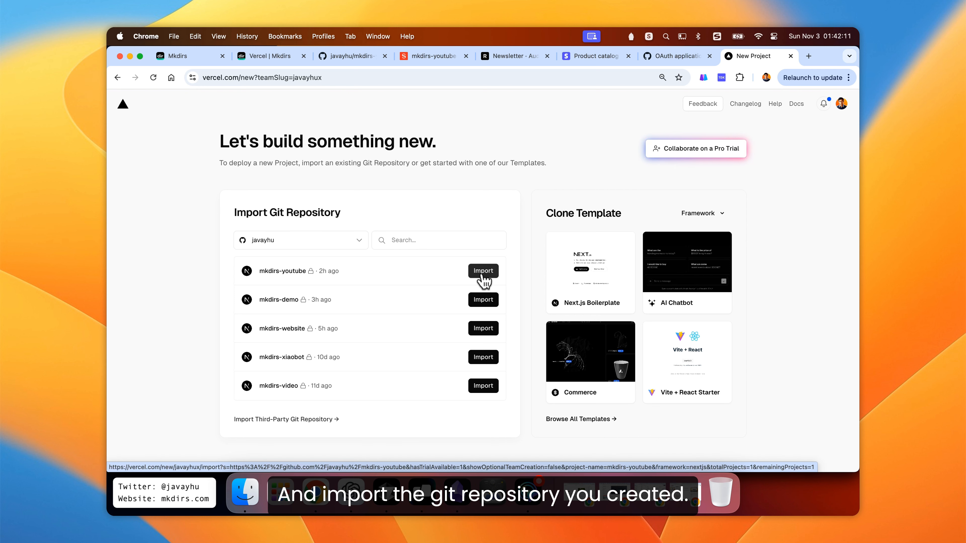
- Expand the Environment Variables section of the new project form and focus the first key field
{"action": "scroll", "coordinate": [489, 276], "scroll_direction": "down", "scroll_amount": 2}
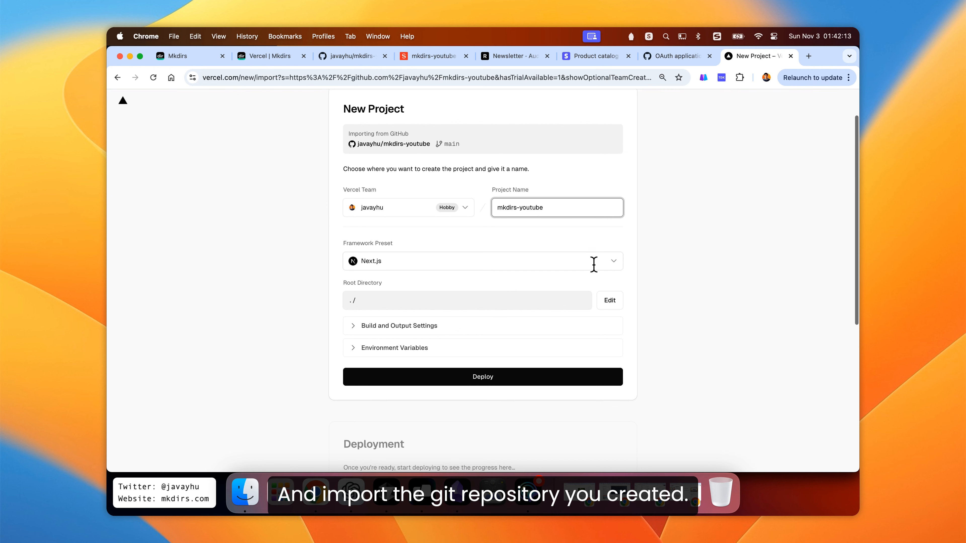
{"action": "left_click", "coordinate": [668, 244]}
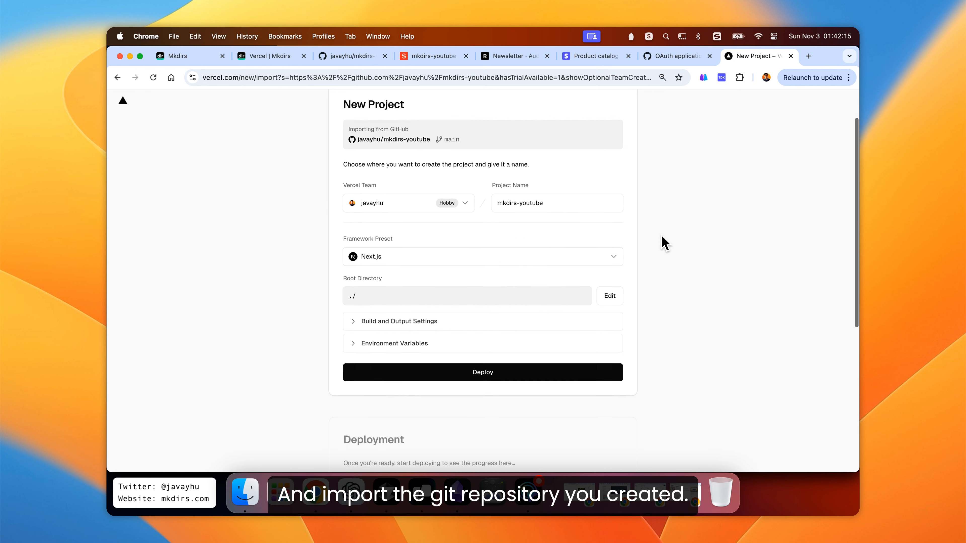
{"action": "scroll", "coordinate": [660, 237], "scroll_direction": "down", "scroll_amount": 2}
{"action": "left_click", "coordinate": [410, 314]}
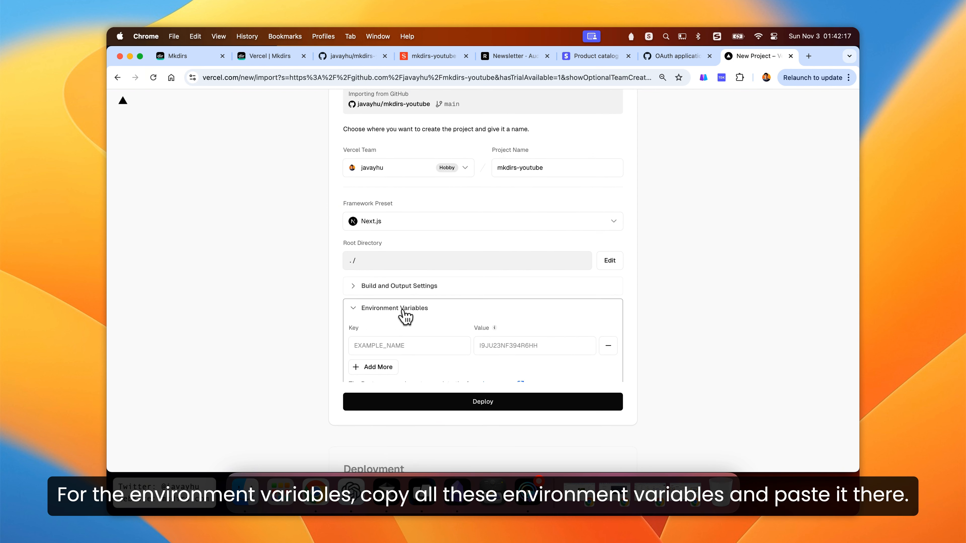
{"action": "scroll", "coordinate": [404, 312], "scroll_direction": "down", "scroll_amount": 3}
{"action": "left_click", "coordinate": [411, 284]}
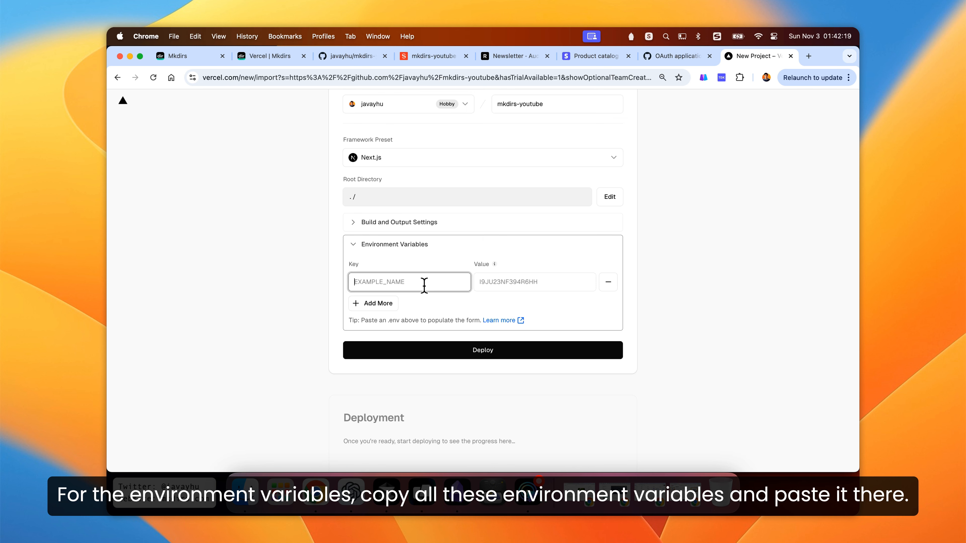
- Copy the NEXT_PUBLIC_APP_URL line from the .env file in Cursor and paste it into the Vercel environment variables
{"action": "key", "text": "super+Tab"}
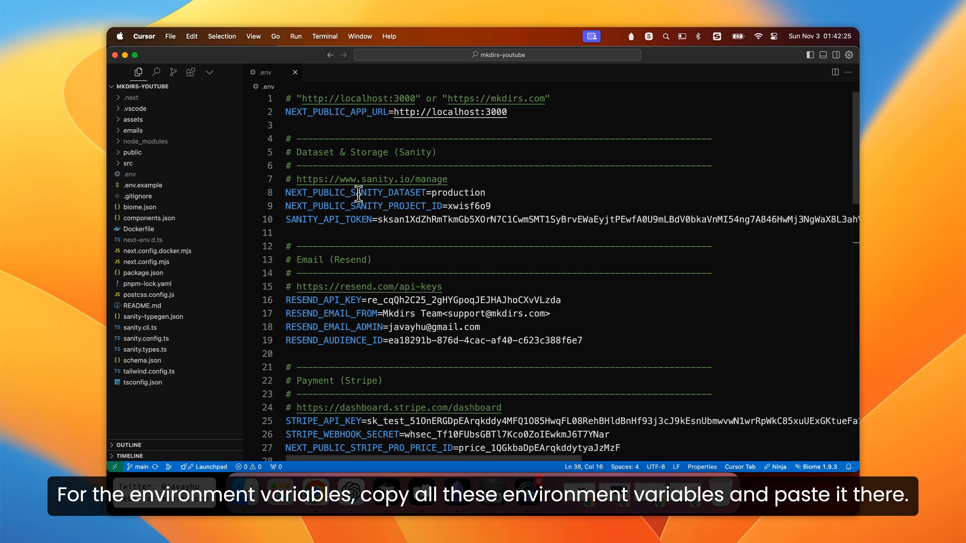
{"action": "left_click_drag", "start_coordinate": [287, 112], "coordinate": [544, 112]}
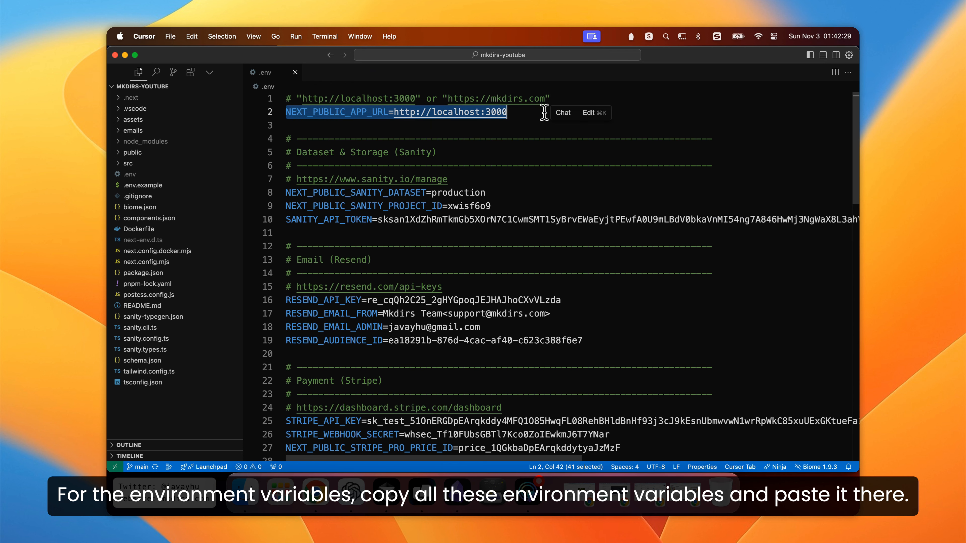
{"action": "key", "text": "super+c"}
{"action": "key", "text": "super+Tab"}
{"action": "left_click", "coordinate": [456, 282]}
{"action": "key", "text": "super+v"}
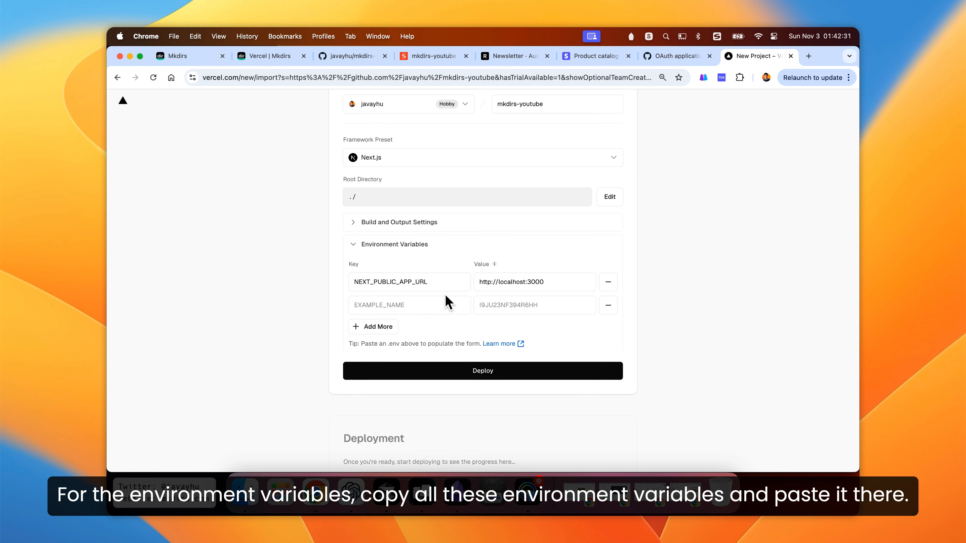
{"action": "left_click", "coordinate": [494, 282]}
{"action": "type", "text": "s"}
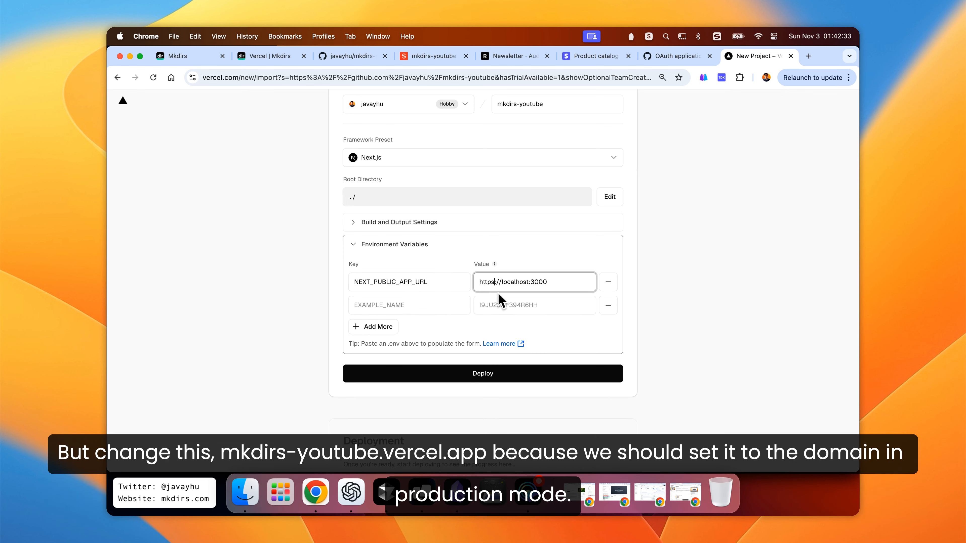
{"action": "left_click_drag", "start_coordinate": [501, 282], "coordinate": [556, 280]}
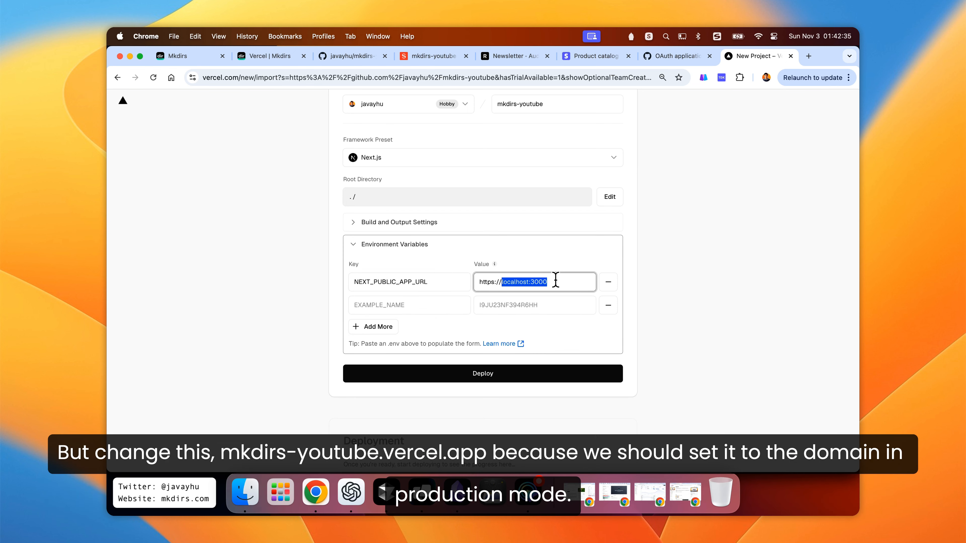
{"action": "type", "text": "mkdirs-youtube.vercel.app"}
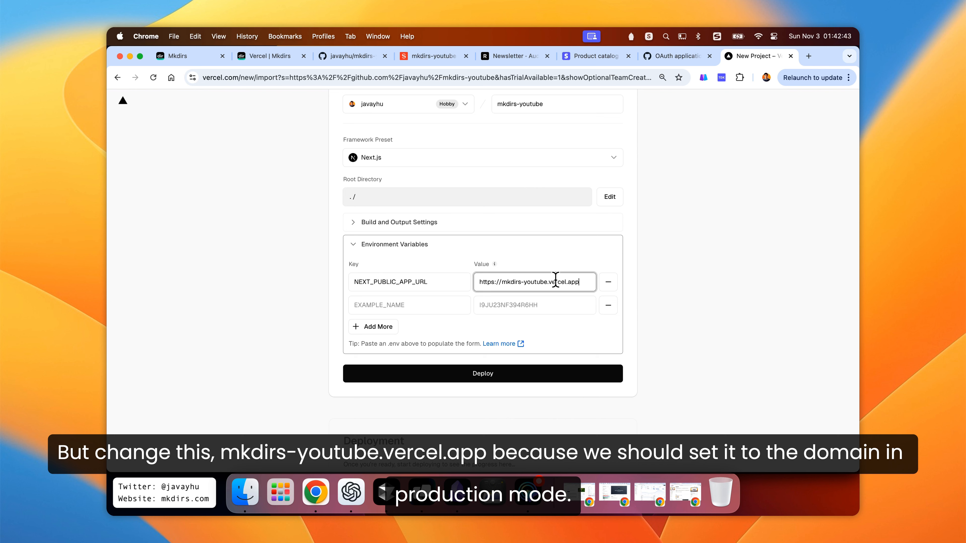
{"action": "left_click", "coordinate": [423, 308]}
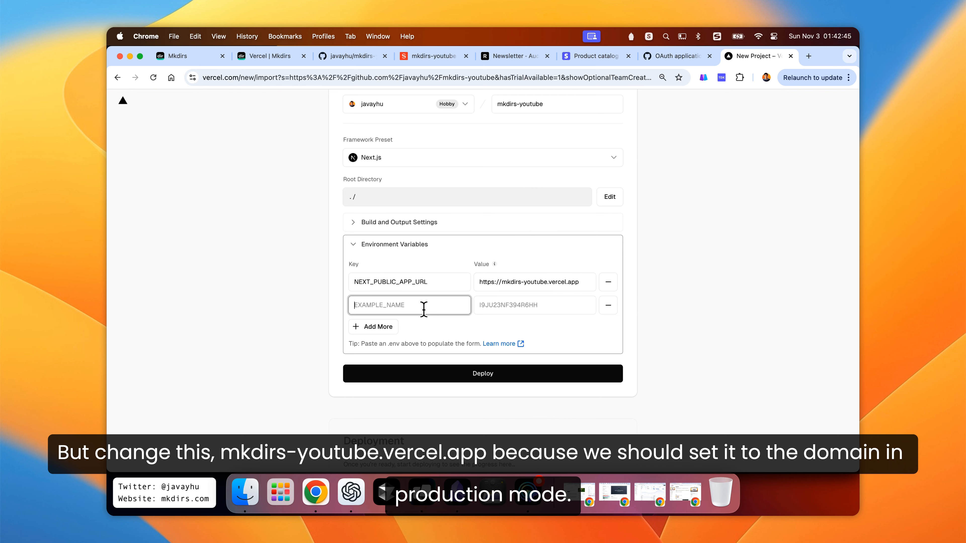
{"action": "left_click", "coordinate": [506, 283]}
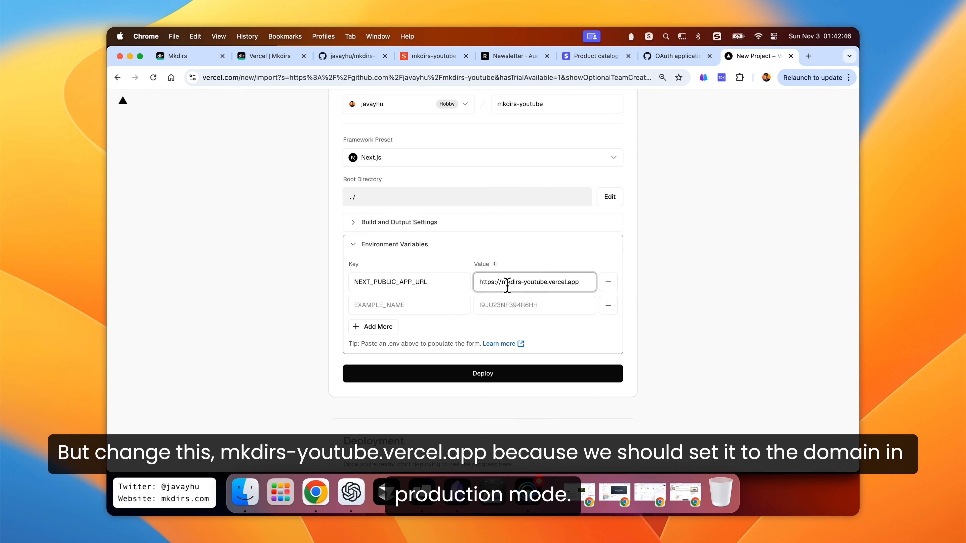
{"action": "triple_click", "coordinate": [575, 282]}
{"action": "left_click_drag", "start_coordinate": [499, 282], "coordinate": [462, 285]}
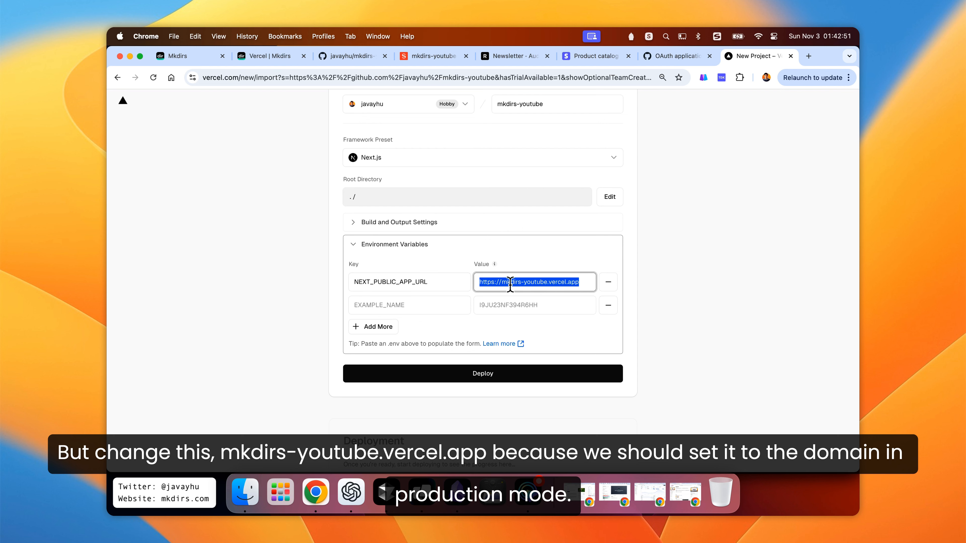
{"action": "left_click", "coordinate": [441, 306]}
- Copy the three Sanity variables, including the Sanity API token, from .env and paste them into the Vercel variables
{"action": "key", "text": "super+Tab"}
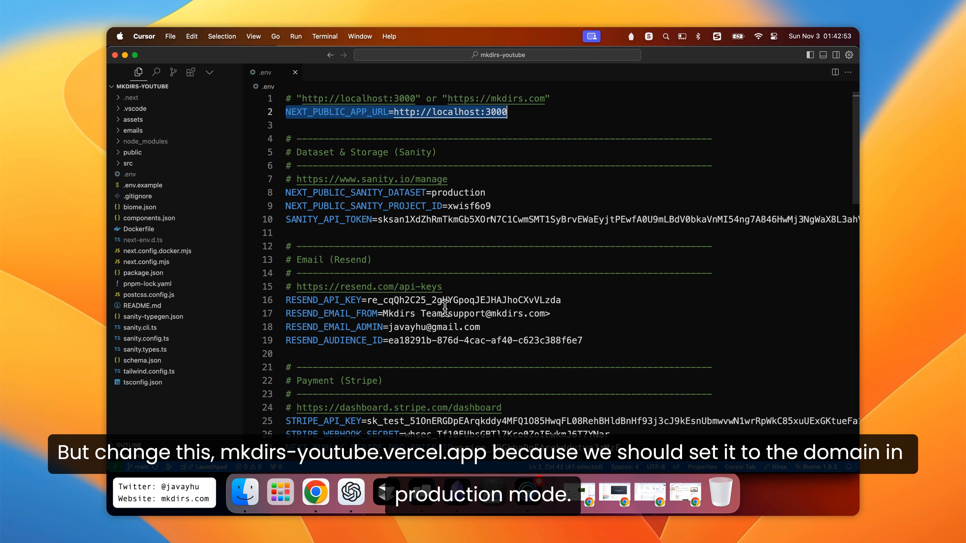
{"action": "left_click", "coordinate": [363, 201]}
{"action": "key", "text": "Up"}
{"action": "key", "text": "super+Left"}
{"action": "key", "text": "shift+Down"}
{"action": "key", "text": "shift+Down"}
{"action": "key", "text": "shift+Down"}
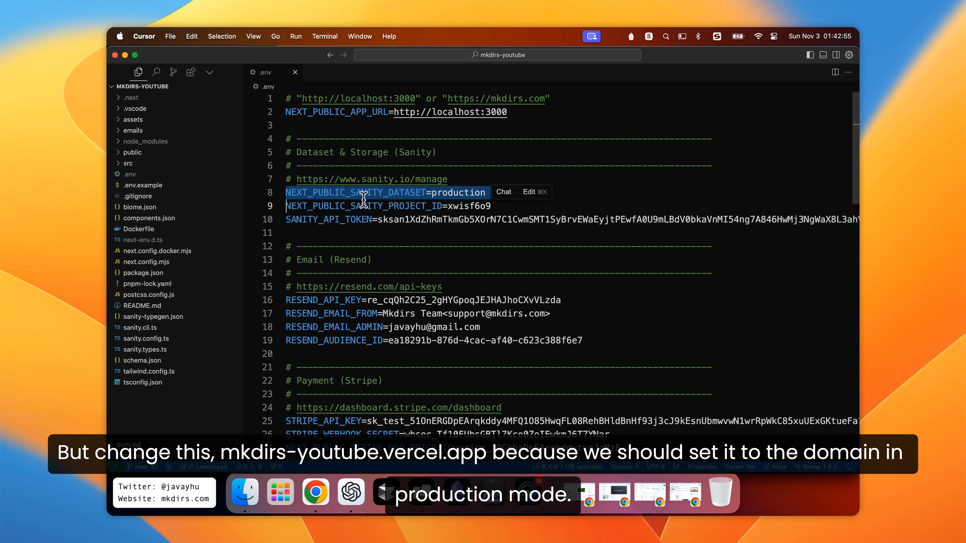
{"action": "key", "text": "super+Tab"}
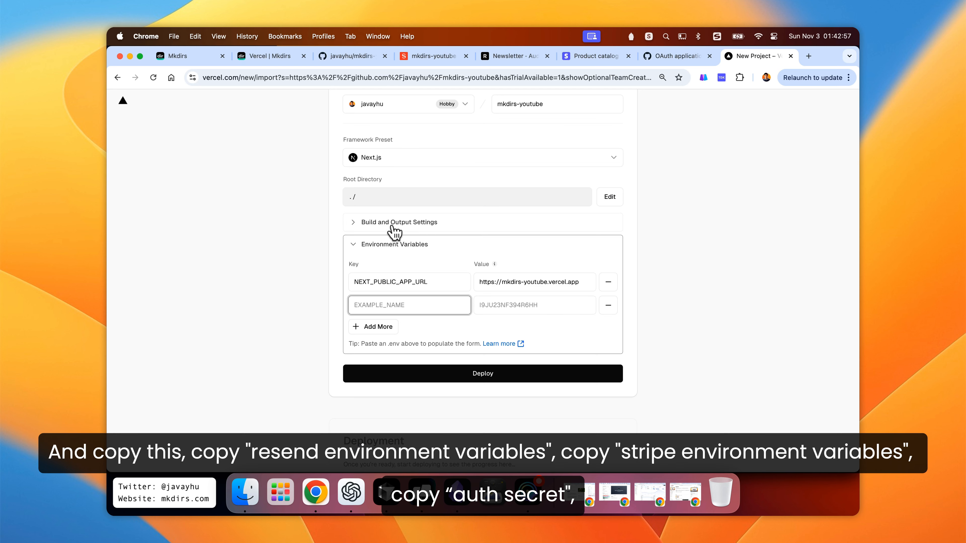
{"action": "scroll", "coordinate": [390, 240], "scroll_direction": "up", "scroll_amount": 3}
{"action": "scroll", "coordinate": [396, 232], "scroll_direction": "down", "scroll_amount": 3}
{"action": "key", "text": "super+v"}
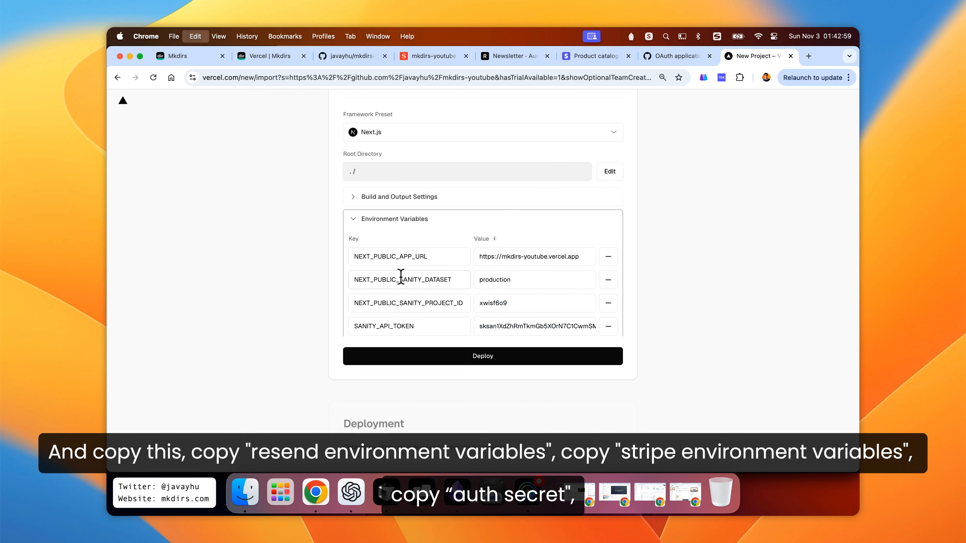
- Copy the four Resend variables, including the Resend API key, from .env and paste them into the Vercel variables
{"action": "scroll", "coordinate": [405, 278], "scroll_direction": "down", "scroll_amount": 2}
{"action": "key", "text": "super+Tab"}
{"action": "scroll", "coordinate": [409, 248], "scroll_direction": "down", "scroll_amount": 3}
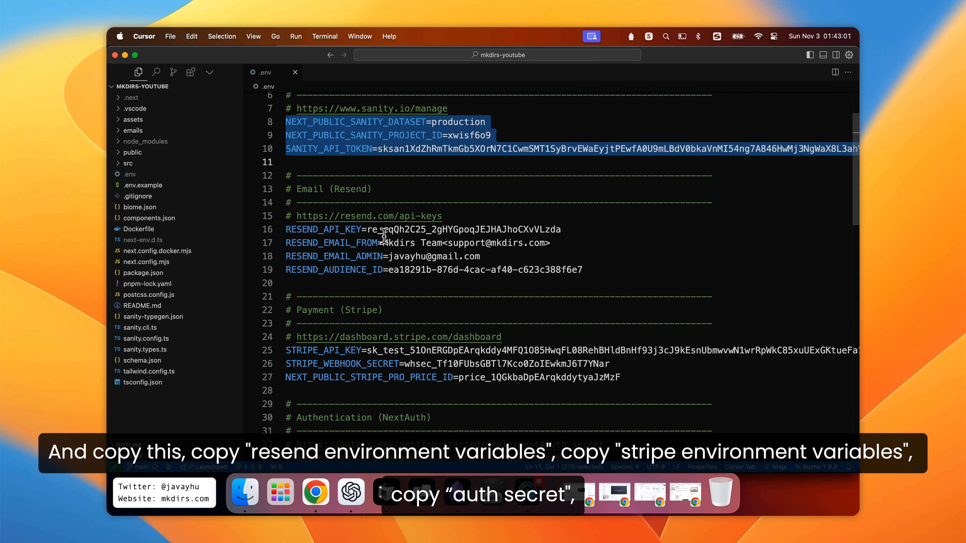
{"action": "double_click", "coordinate": [361, 228]}
{"action": "key", "text": "shift+Down"}
{"action": "key", "text": "shift+Down"}
{"action": "key", "text": "shift+Down"}
{"action": "key", "text": "shift+Down"}
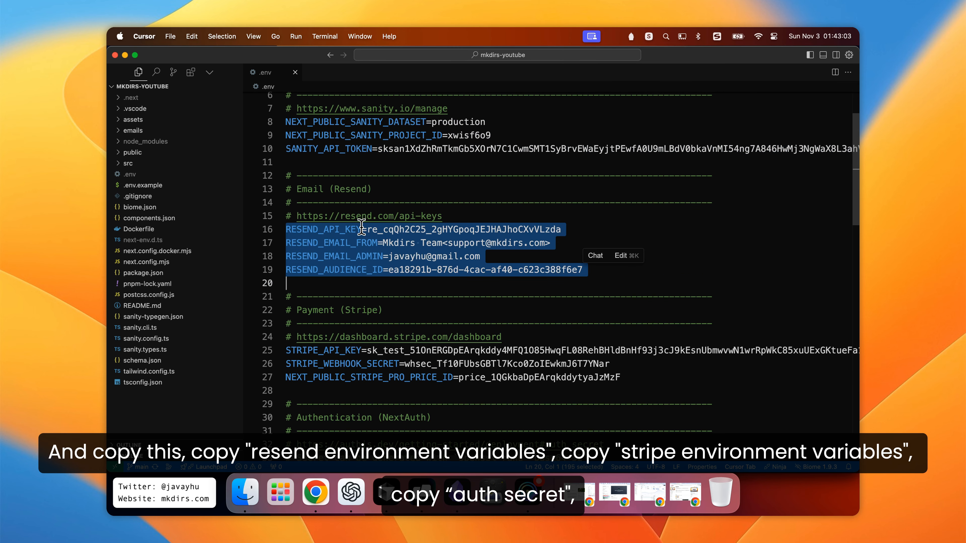
{"action": "key", "text": "super+c"}
{"action": "key", "text": "super+Tab"}
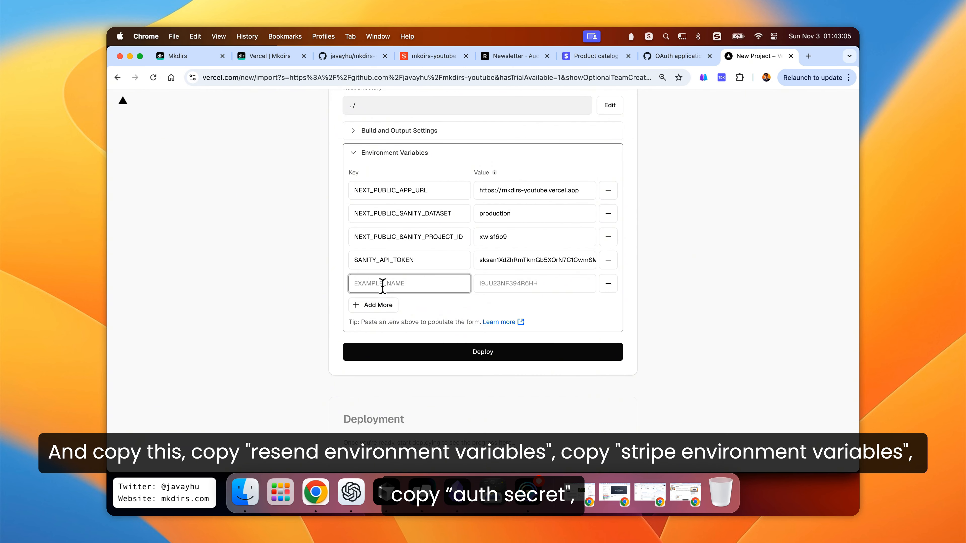
{"action": "key", "text": "super+v"}
- Copy the three Stripe variables, including the Stripe API key and webhook secret, and paste them into the Vercel variables
{"action": "scroll", "coordinate": [398, 285], "scroll_direction": "down", "scroll_amount": 1}
{"action": "key", "text": "super+Tab"}
{"action": "scroll", "coordinate": [363, 293], "scroll_direction": "down", "scroll_amount": 1}
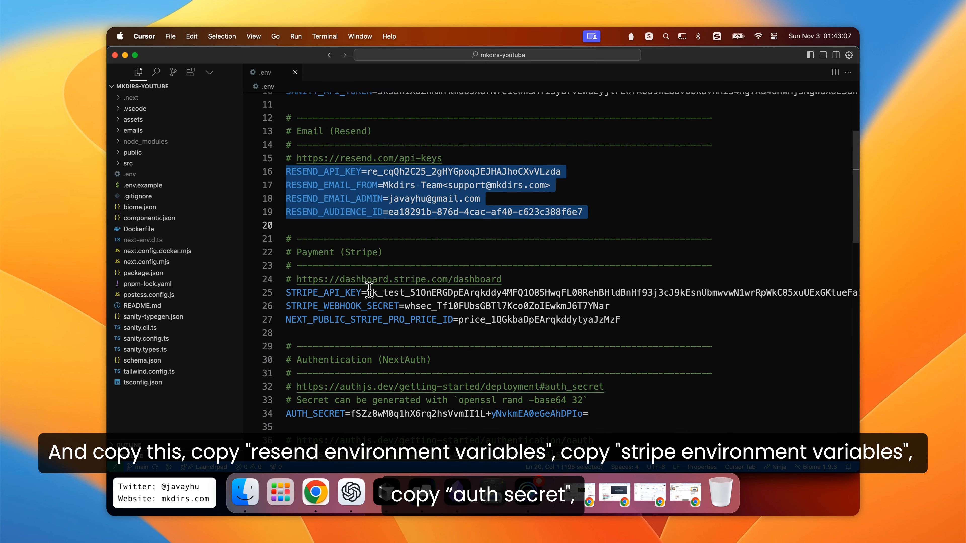
{"action": "double_click", "coordinate": [361, 293]}
{"action": "key", "text": "shift+Down"}
{"action": "key", "text": "shift+Down"}
{"action": "key", "text": "shift+Down"}
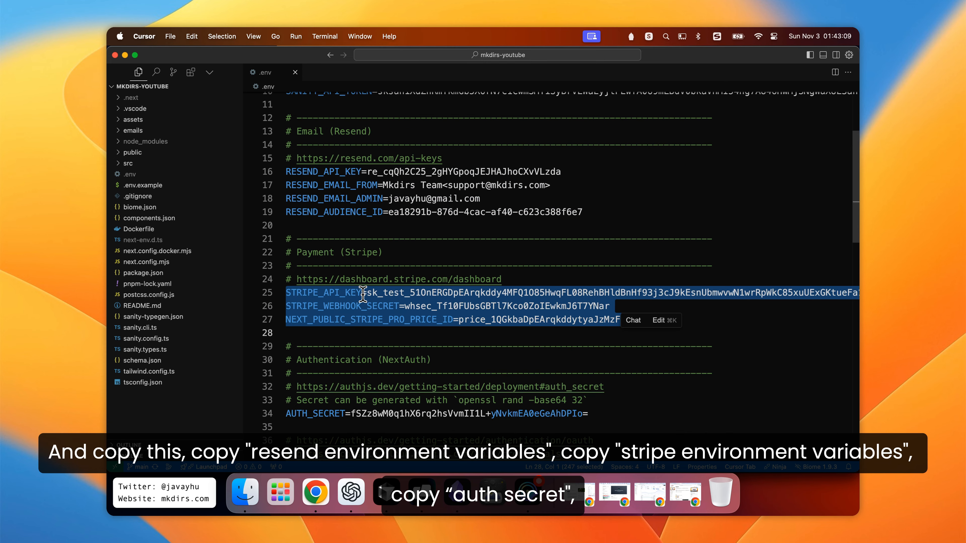
{"action": "key", "text": "super+c"}
{"action": "key", "text": "super+Tab"}
{"action": "key", "text": "super+v"}
- Copy the AUTH_SECRET line from .env and paste it into the Vercel environment variables
{"action": "scroll", "coordinate": [436, 335], "scroll_direction": "down", "scroll_amount": 1}
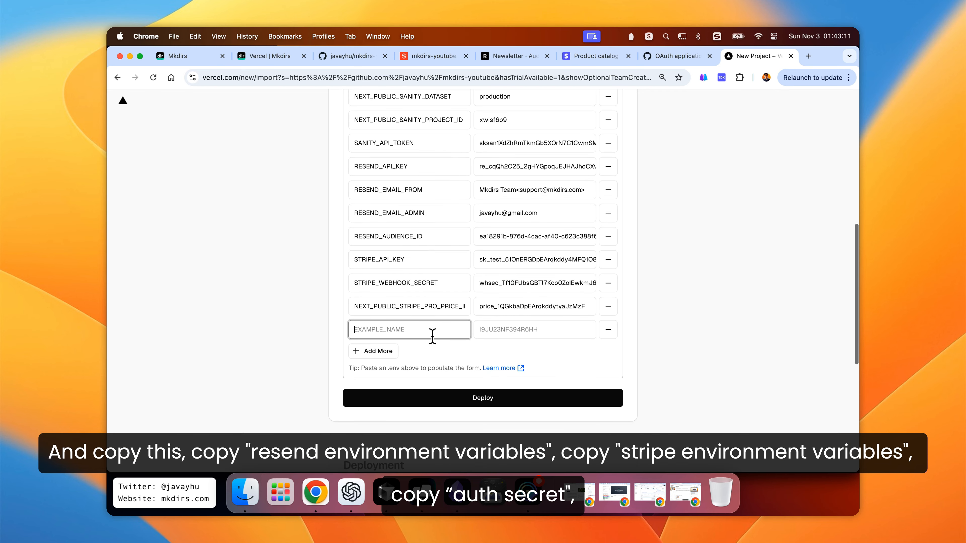
{"action": "key", "text": "super+Tab"}
{"action": "scroll", "coordinate": [429, 324], "scroll_direction": "down", "scroll_amount": 3}
{"action": "left_click", "coordinate": [372, 295]}
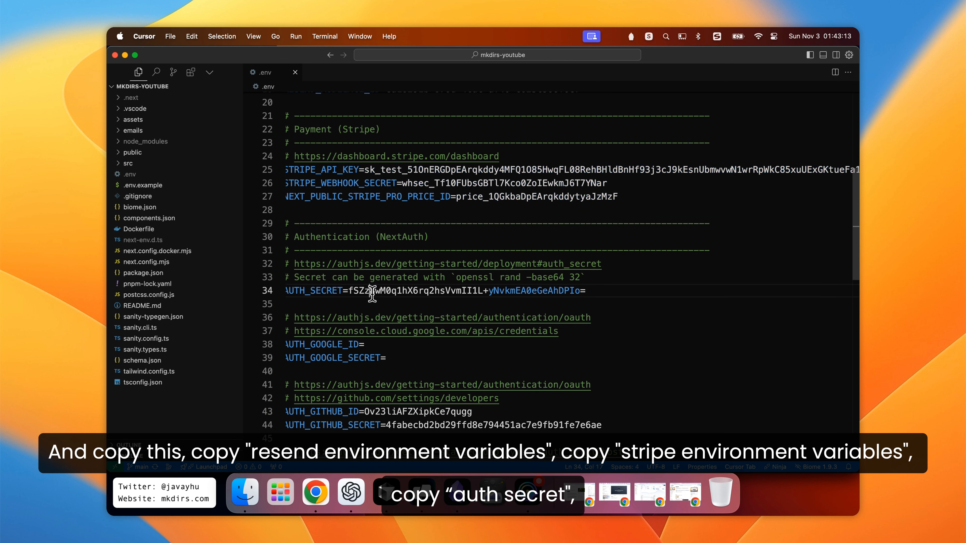
{"action": "key", "text": "super+Left"}
{"action": "key", "text": "shift+alt+Right"}
{"action": "key", "text": "shift+alt+Right"}
{"action": "key", "text": "shift+alt+Right"}
{"action": "key", "text": "shift+alt+Right"}
{"action": "key", "text": "super+c"}
{"action": "key", "text": "super+Tab"}
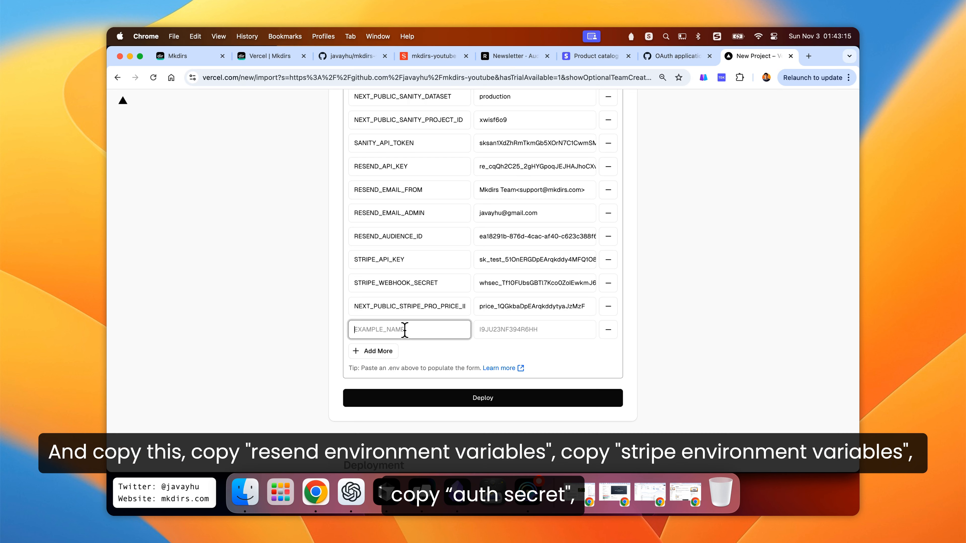
{"action": "key", "text": "super+v"}
- Copy the AUTH_GITHUB_ID and AUTH_GITHUB_SECRET lines from .env and paste them into the Vercel variables
{"action": "scroll", "coordinate": [431, 335], "scroll_direction": "down", "scroll_amount": 1}
{"action": "key", "text": "super+Tab"}
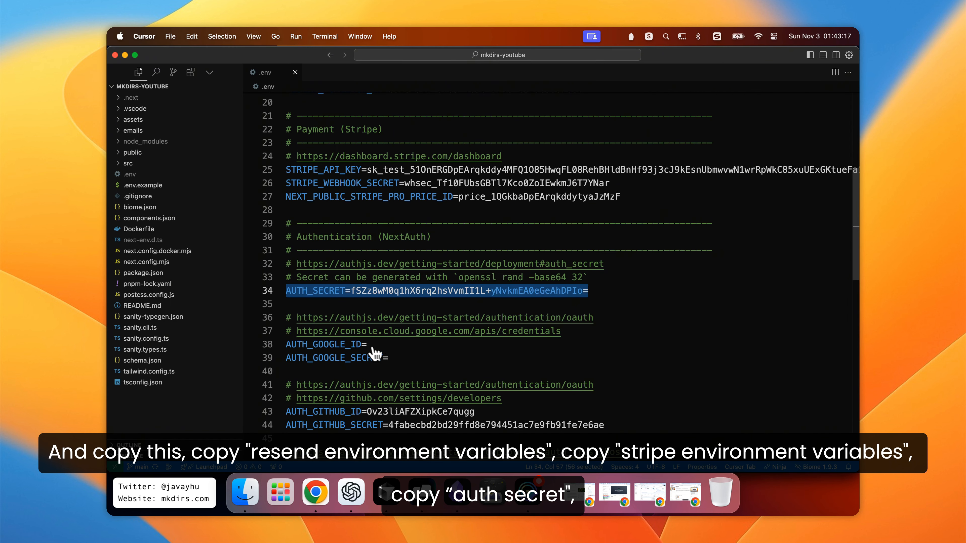
{"action": "scroll", "coordinate": [377, 350], "scroll_direction": "down", "scroll_amount": 3}
{"action": "left_click", "coordinate": [330, 297]}
{"action": "key", "text": "super+Left"}
{"action": "key", "text": "shift+Down"}
{"action": "key", "text": "shift+Down"}
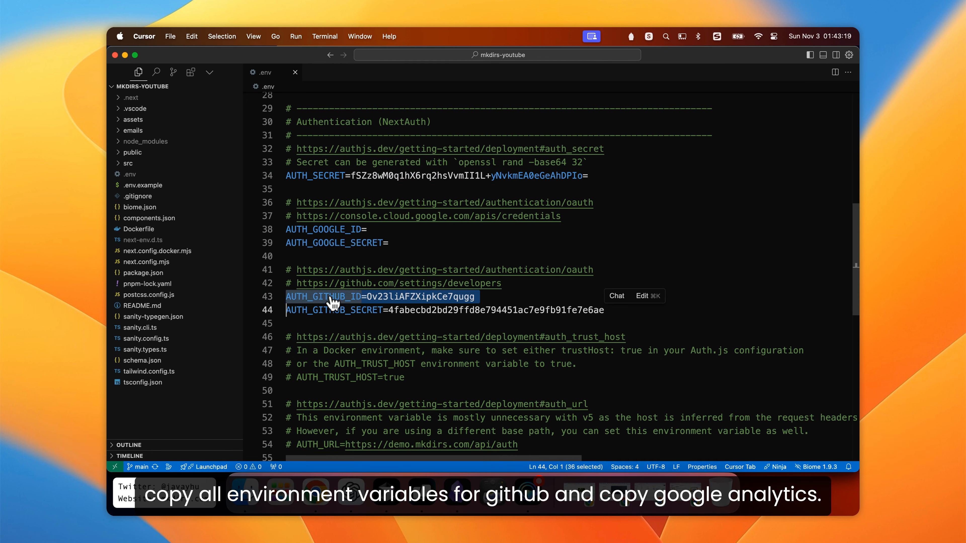
{"action": "key", "text": "super+c"}
{"action": "key", "text": "super+Tab"}
{"action": "key", "text": "super+v"}
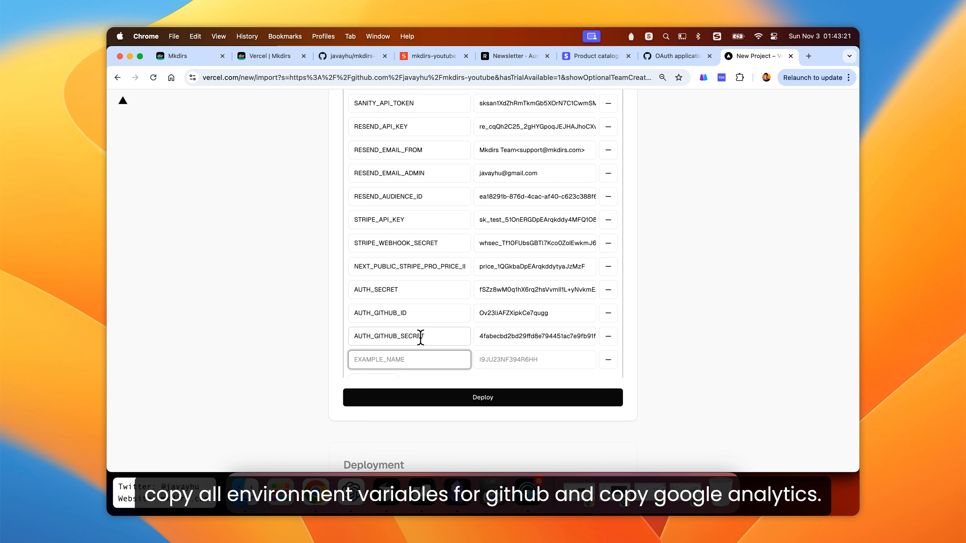
- Copy the NEXT_PUBLIC_GOOGLE_ANALYTICS_ID line from .env, paste it into the Vercel variables, and remove the leftover empty row
{"action": "scroll", "coordinate": [428, 336], "scroll_direction": "down", "scroll_amount": 3}
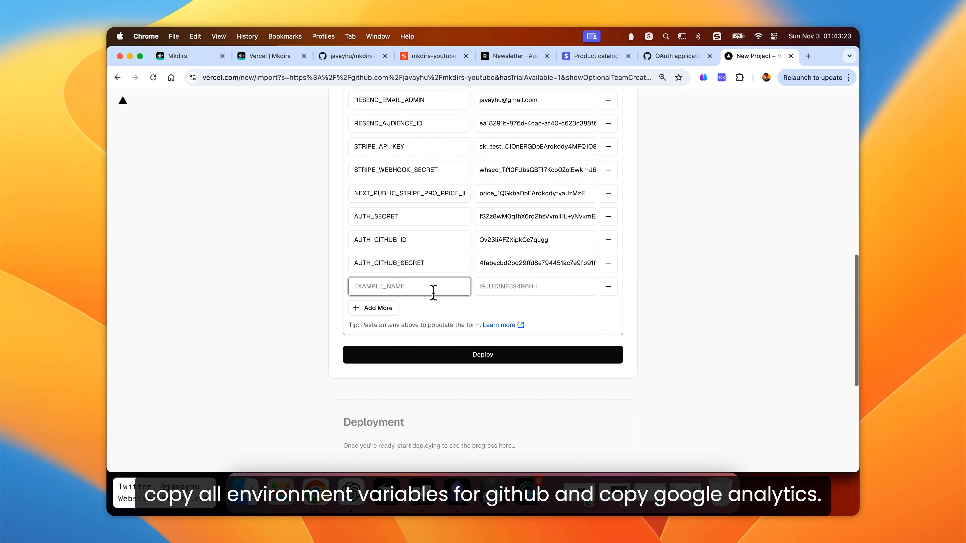
{"action": "key", "text": "super+Tab"}
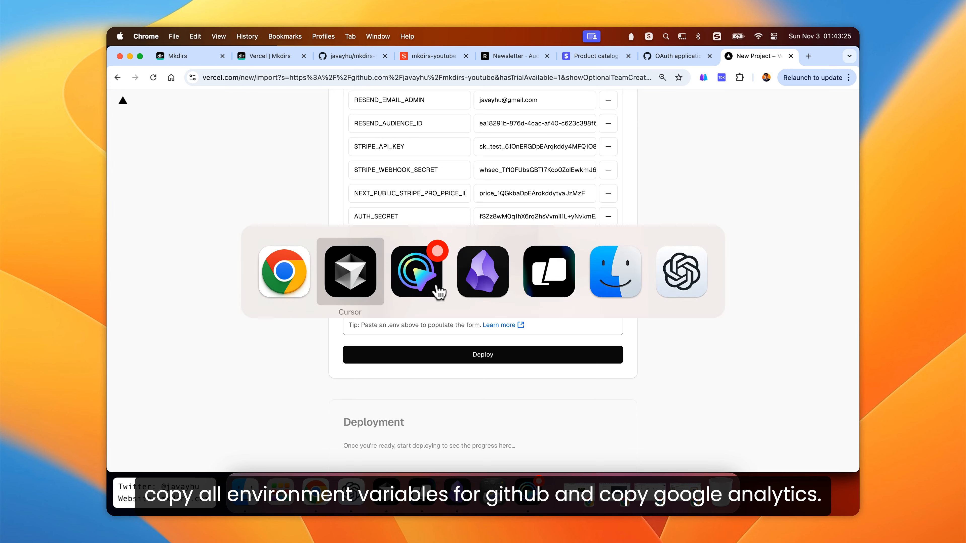
{"action": "scroll", "coordinate": [403, 287], "scroll_direction": "down", "scroll_amount": 4}
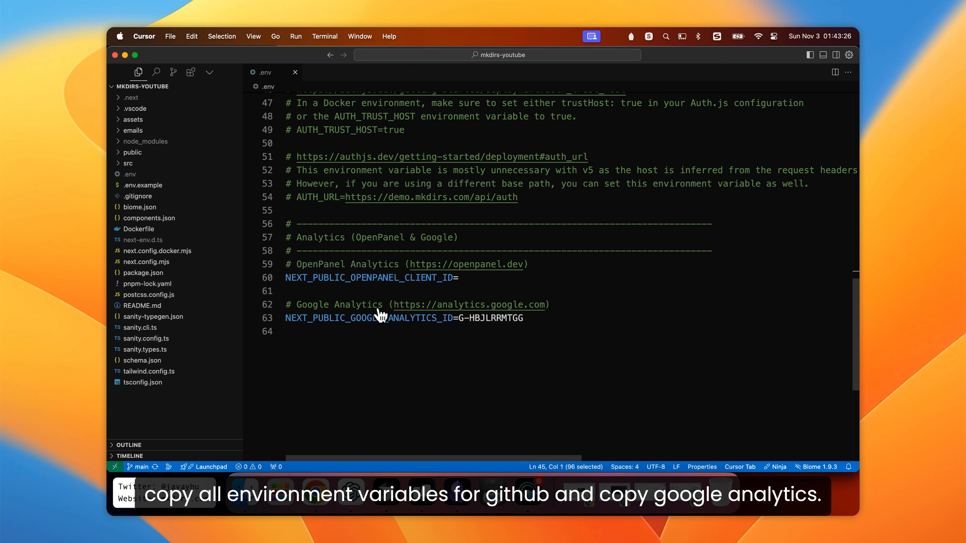
{"action": "double_click", "coordinate": [357, 318]}
{"action": "key", "text": "shift+End"}
{"action": "key", "text": "super+c"}
{"action": "key", "text": "super+Tab"}
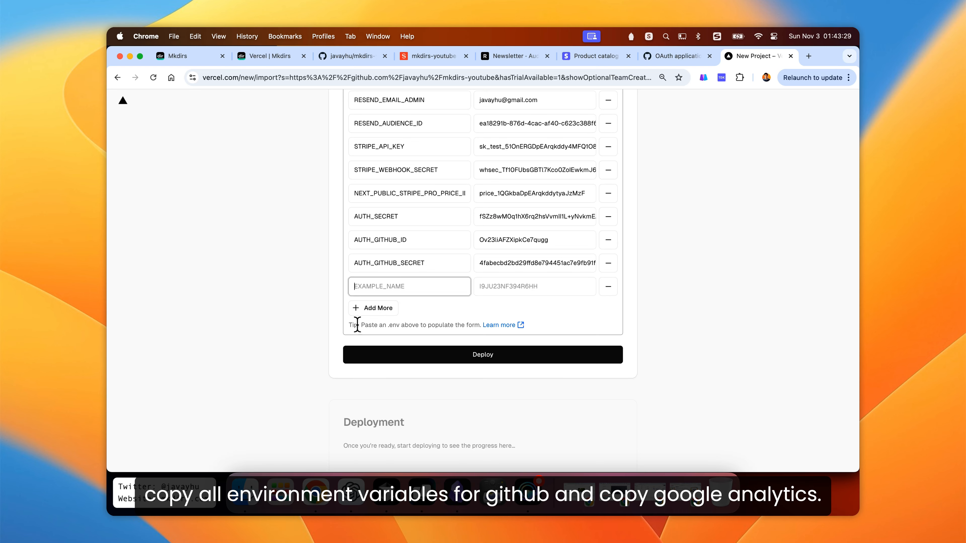
{"action": "left_click", "coordinate": [395, 286]}
{"action": "key", "text": "super+v"}
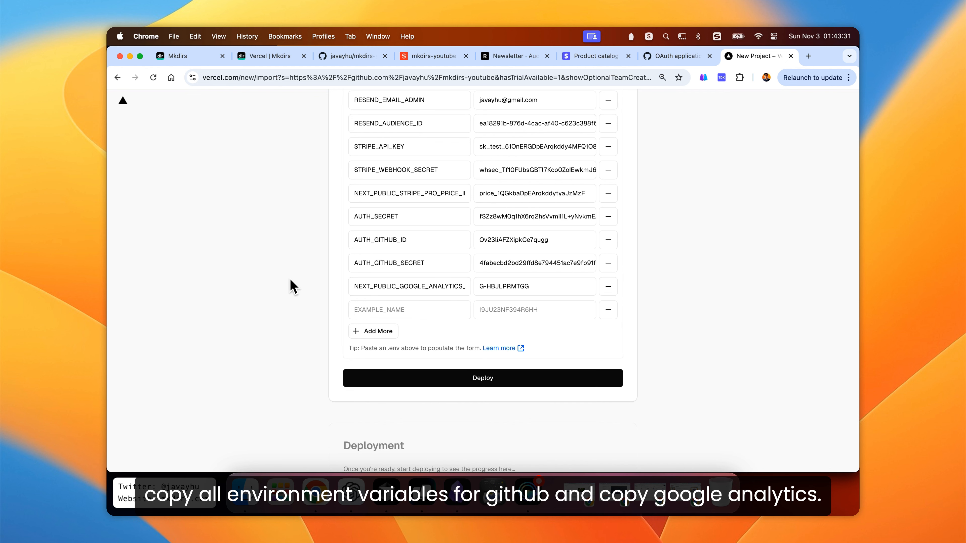
{"action": "left_click", "coordinate": [608, 310]}
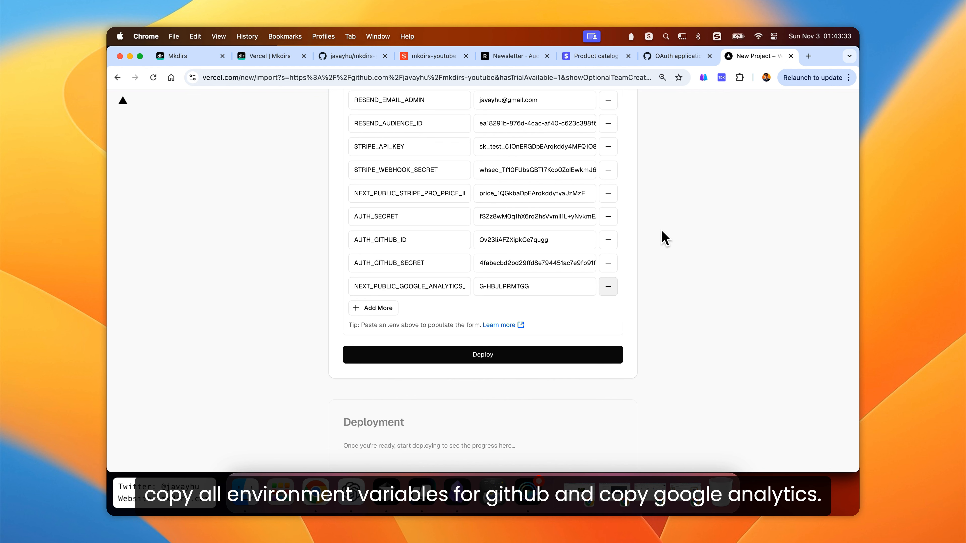
- Deploy the project with the entered environment variables
{"action": "scroll", "coordinate": [662, 237], "scroll_direction": "up", "scroll_amount": 5}
{"action": "scroll", "coordinate": [665, 237], "scroll_direction": "up", "scroll_amount": 2}
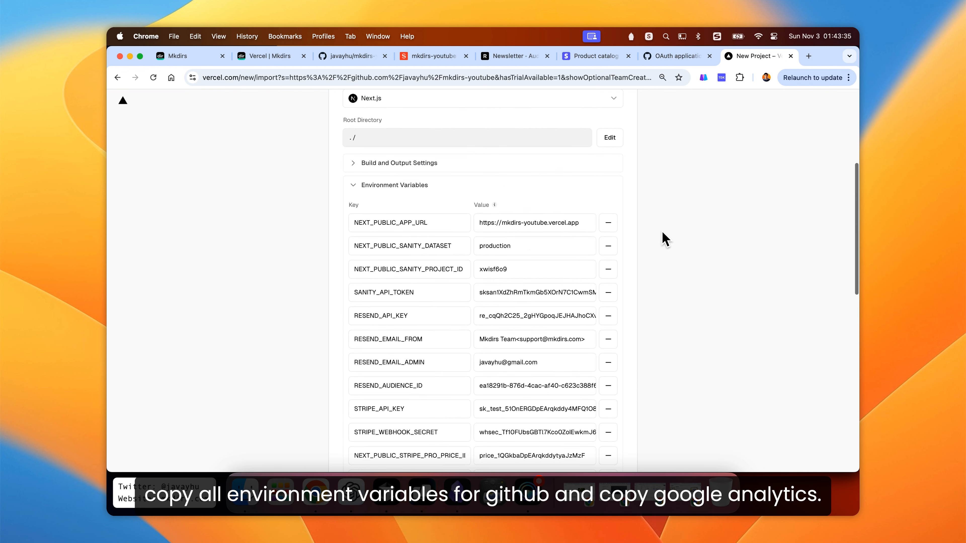
{"action": "scroll", "coordinate": [664, 237], "scroll_direction": "down", "scroll_amount": 3}
{"action": "scroll", "coordinate": [664, 238], "scroll_direction": "down", "scroll_amount": 5}
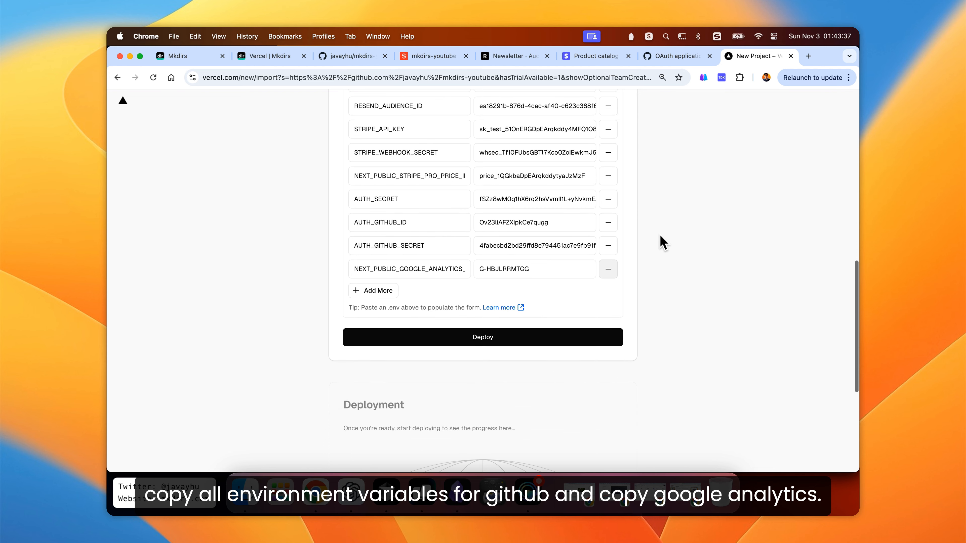
{"action": "left_click", "coordinate": [479, 339]}
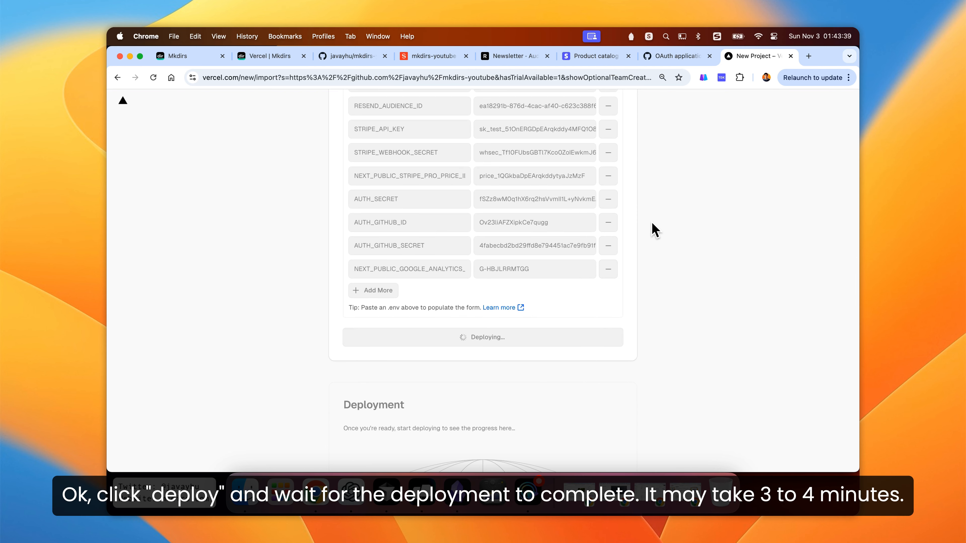
- Continue from the deployment success page to the project dashboard
{"action": "scroll", "coordinate": [654, 230], "scroll_direction": "down", "scroll_amount": 1}
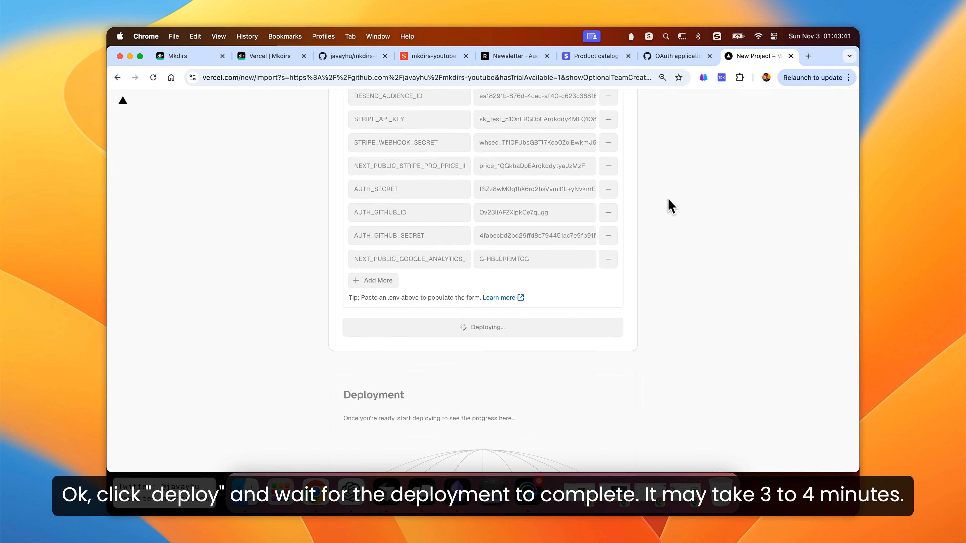
{"action": "scroll", "coordinate": [662, 208], "scroll_direction": "down", "scroll_amount": 6}
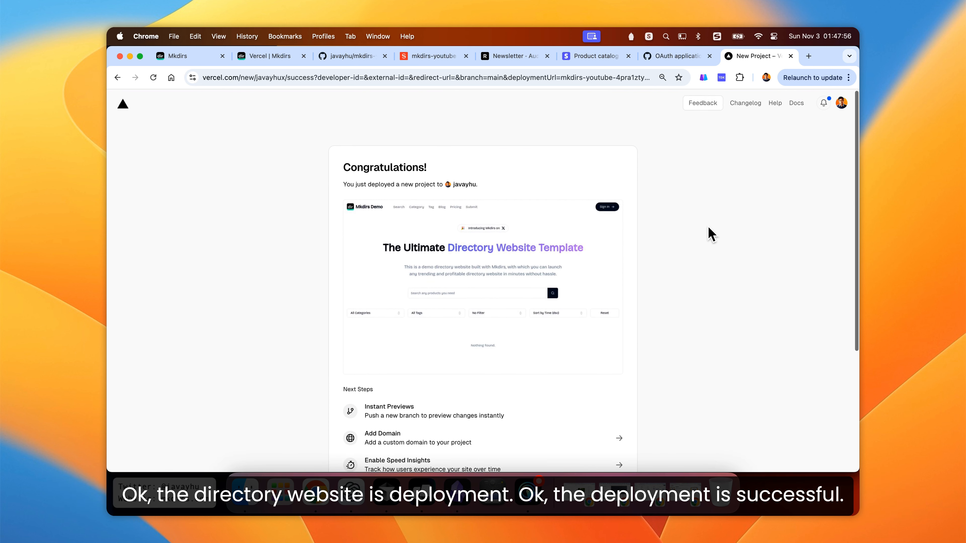
{"action": "scroll", "coordinate": [710, 234], "scroll_direction": "down", "scroll_amount": 5}
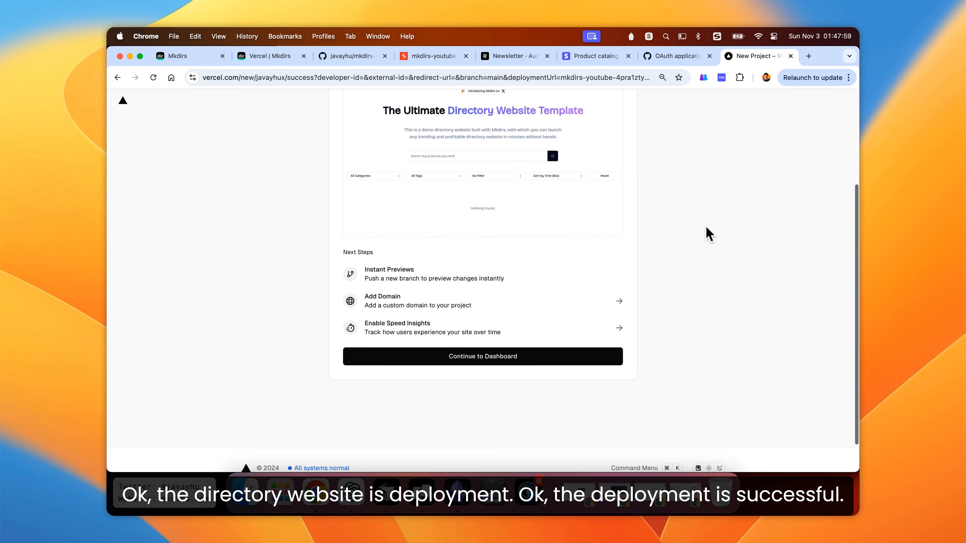
{"action": "left_click", "coordinate": [471, 361]}
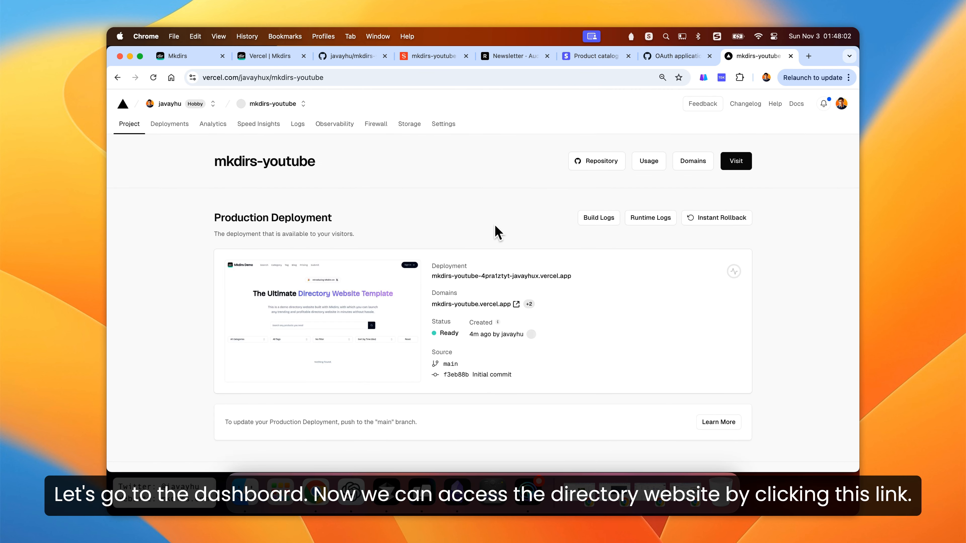
- Open the deployed site from its domain link and browse its Category, Blog and Pricing pages
{"action": "scroll", "coordinate": [205, 259], "scroll_direction": "down", "scroll_amount": 3}
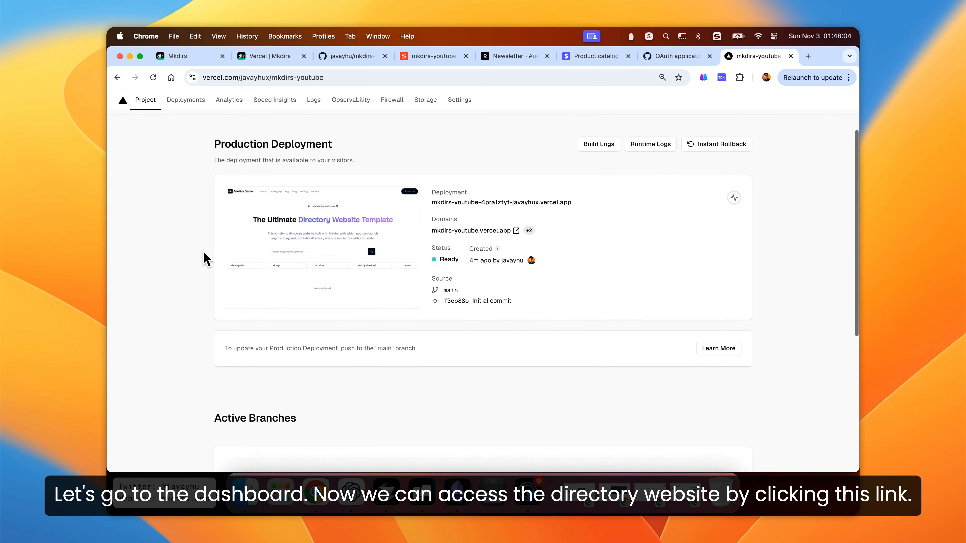
{"action": "left_click", "coordinate": [480, 227]}
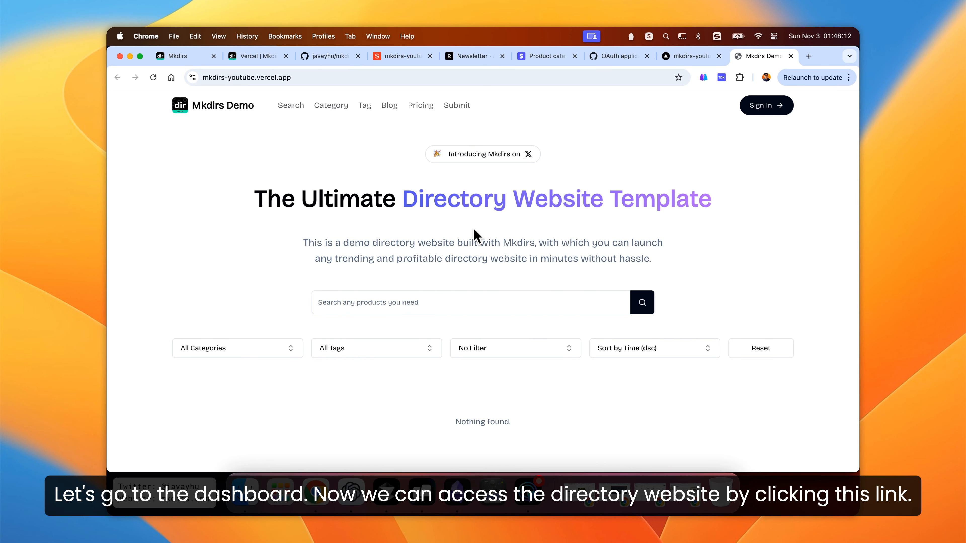
{"action": "scroll", "coordinate": [164, 244], "scroll_direction": "down", "scroll_amount": 10}
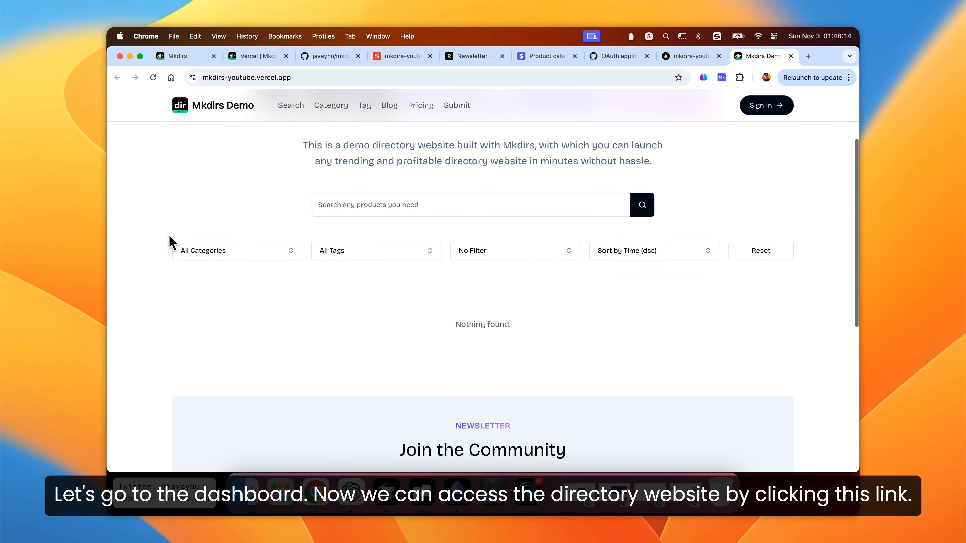
{"action": "scroll", "coordinate": [170, 242], "scroll_direction": "up", "scroll_amount": 10}
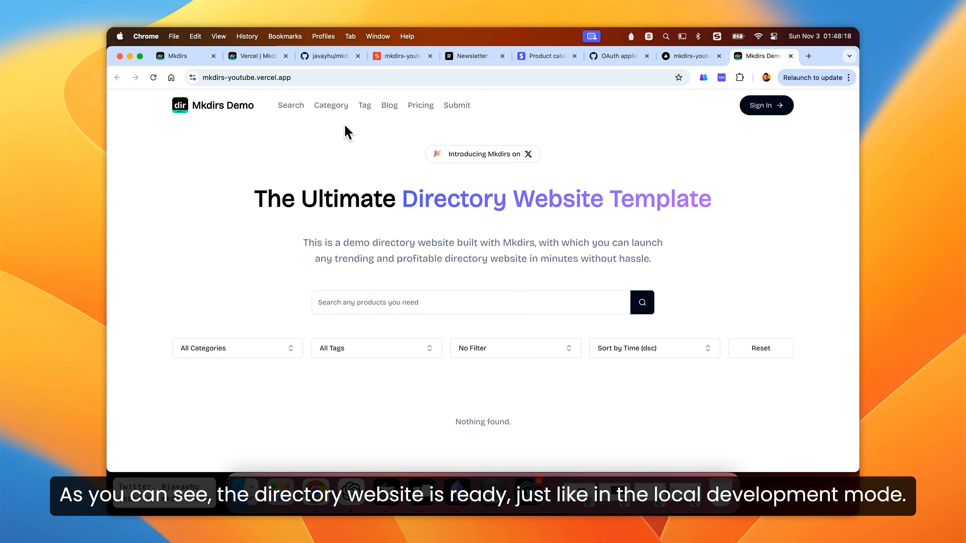
{"action": "left_click", "coordinate": [334, 106]}
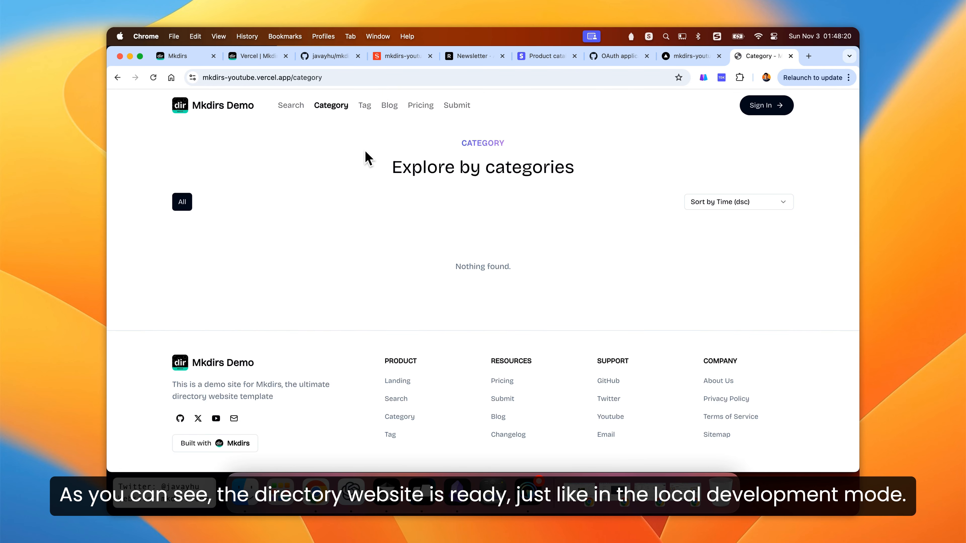
{"action": "left_click", "coordinate": [389, 112]}
{"action": "left_click", "coordinate": [421, 107]}
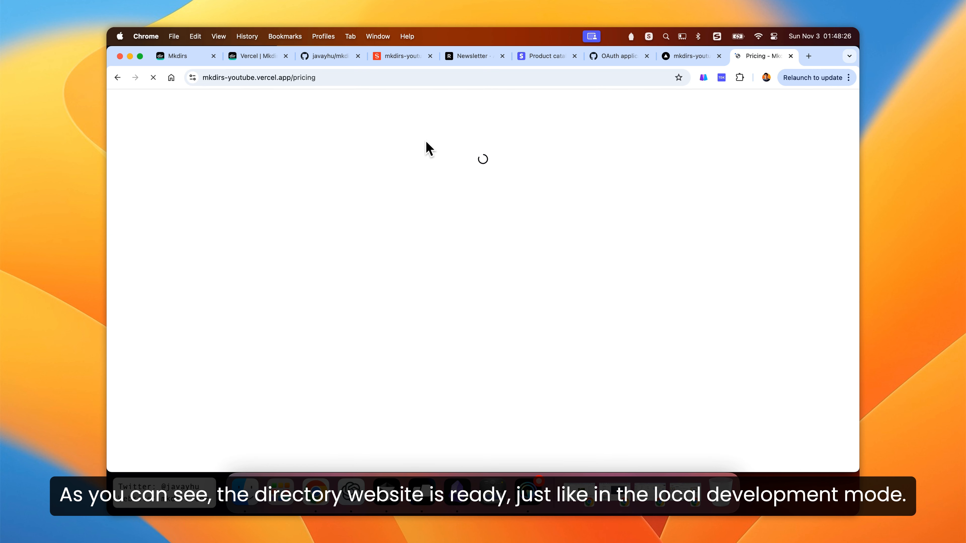
{"action": "scroll", "coordinate": [429, 150], "scroll_direction": "down", "scroll_amount": 10}
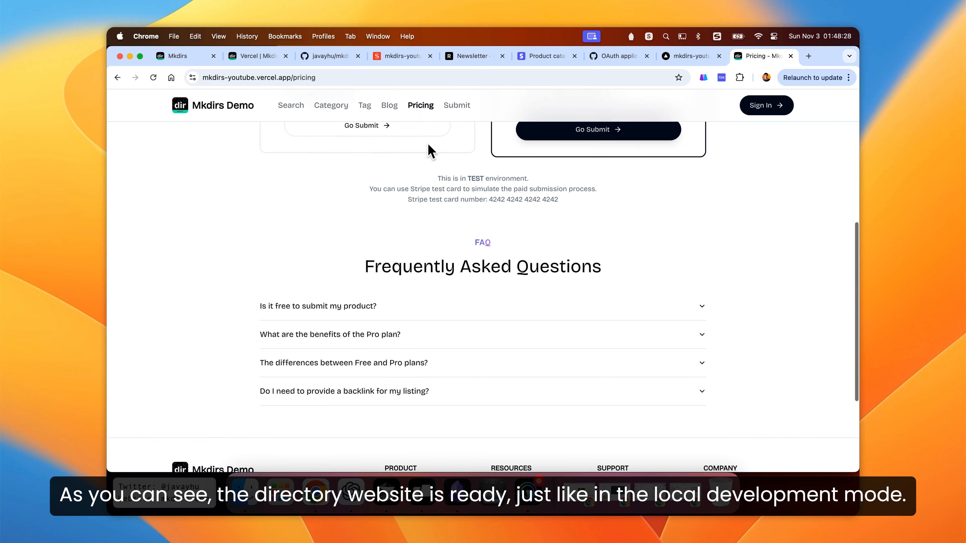
{"action": "scroll", "coordinate": [429, 150], "scroll_direction": "up", "scroll_amount": 10}
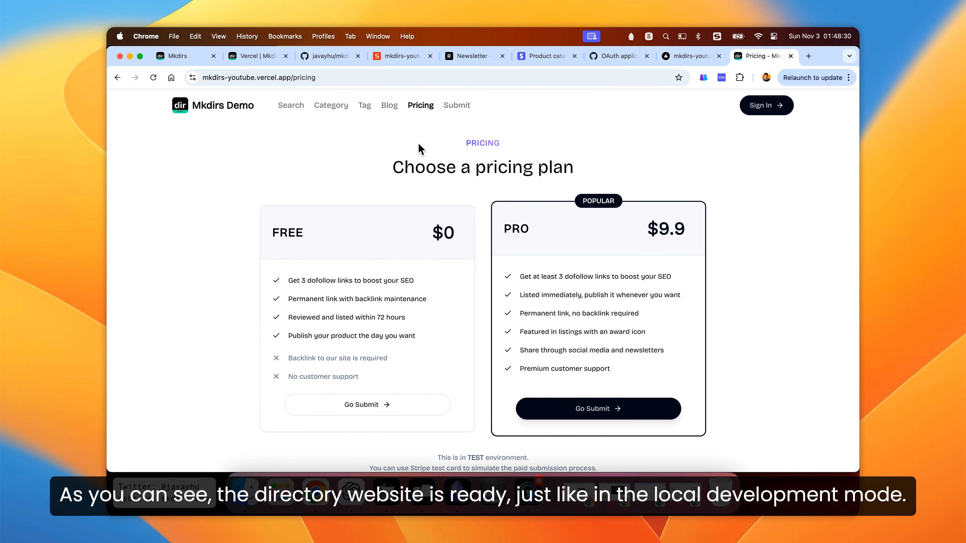
- Copy the site address and open its /studio path in a new tab
{"action": "left_click", "coordinate": [213, 78]}
{"action": "key", "text": "super+c"}
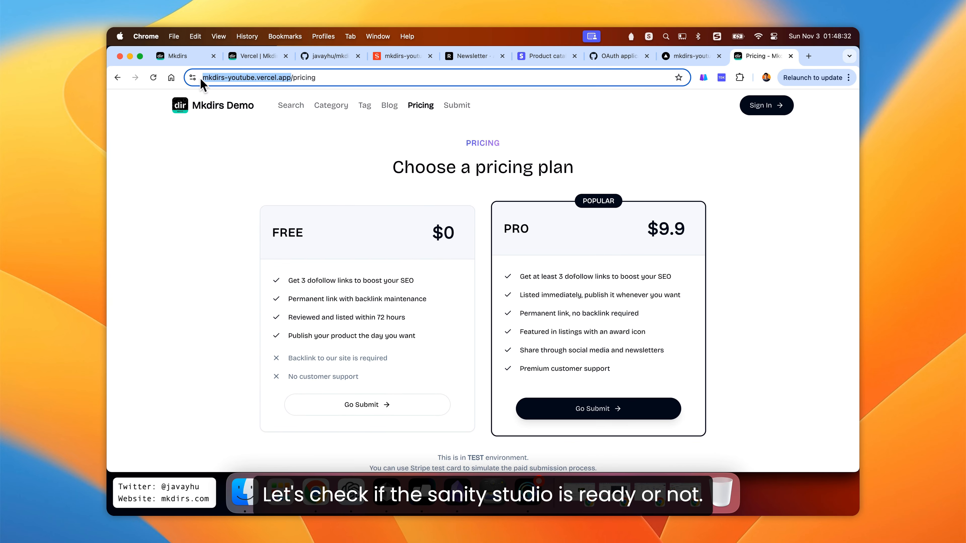
{"action": "left_click", "coordinate": [371, 154]}
{"action": "key", "text": "super+t"}
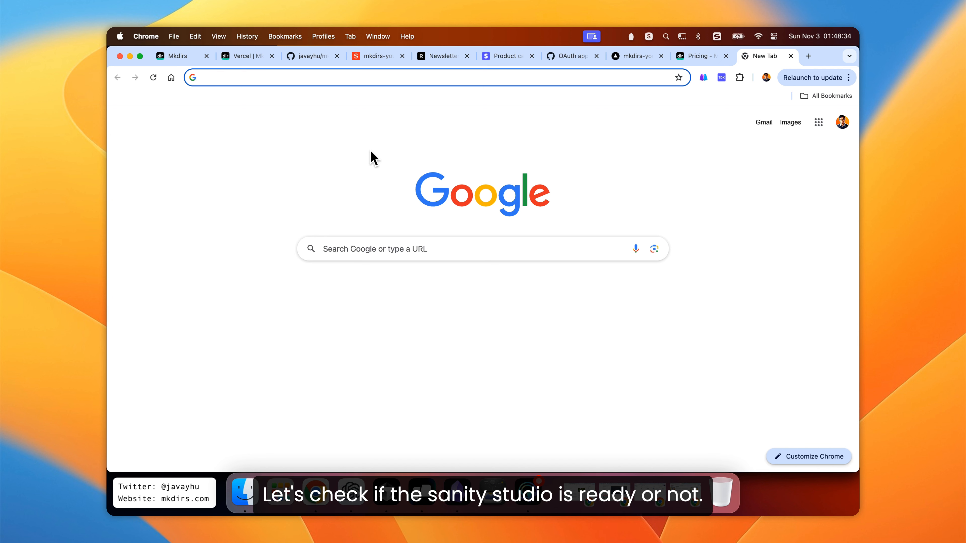
{"action": "key", "text": "super+v"}
{"action": "type", "text": "studio"}
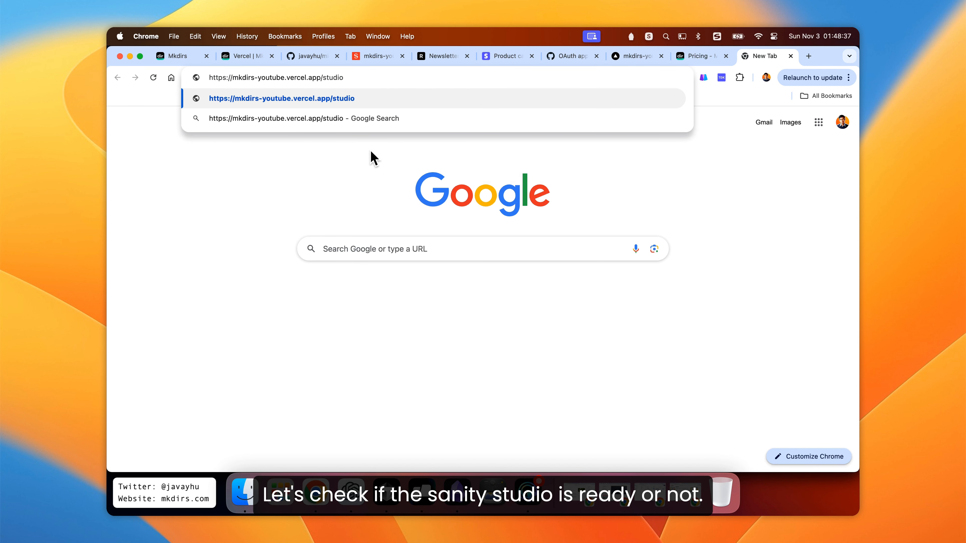
{"action": "key", "text": "Return"}
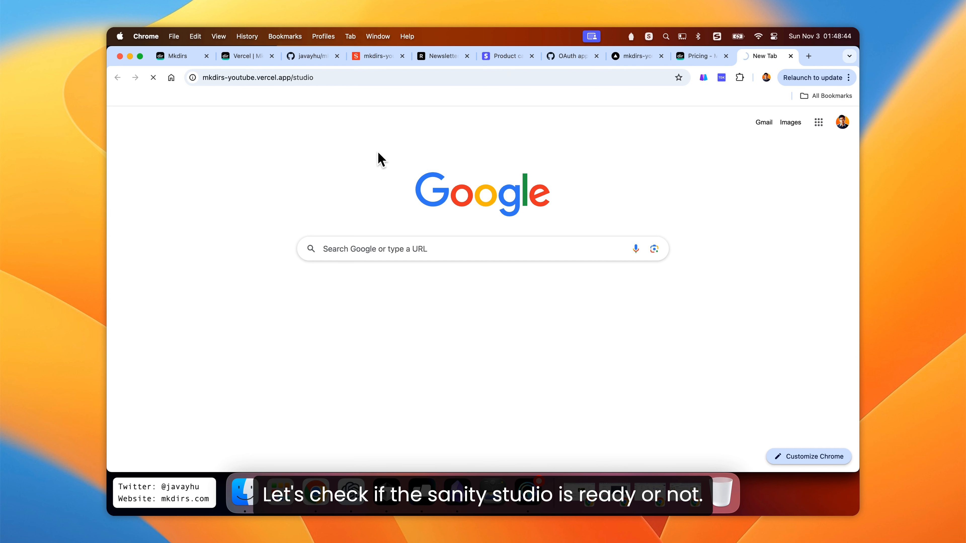
- Check the CORS origins list in the Sanity project's API settings for the deployed domain
{"action": "left_click", "coordinate": [376, 61]}
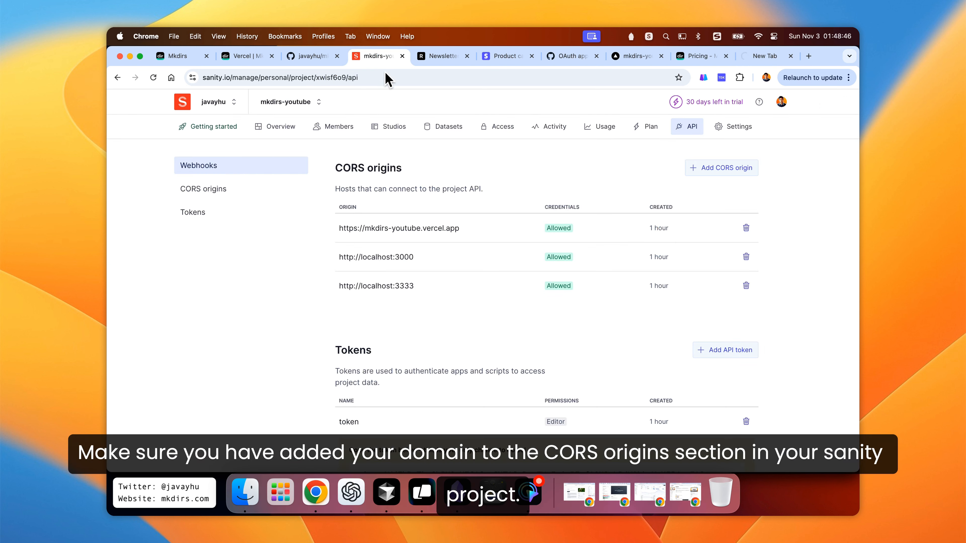
{"action": "left_click_drag", "start_coordinate": [459, 229], "coordinate": [340, 230]}
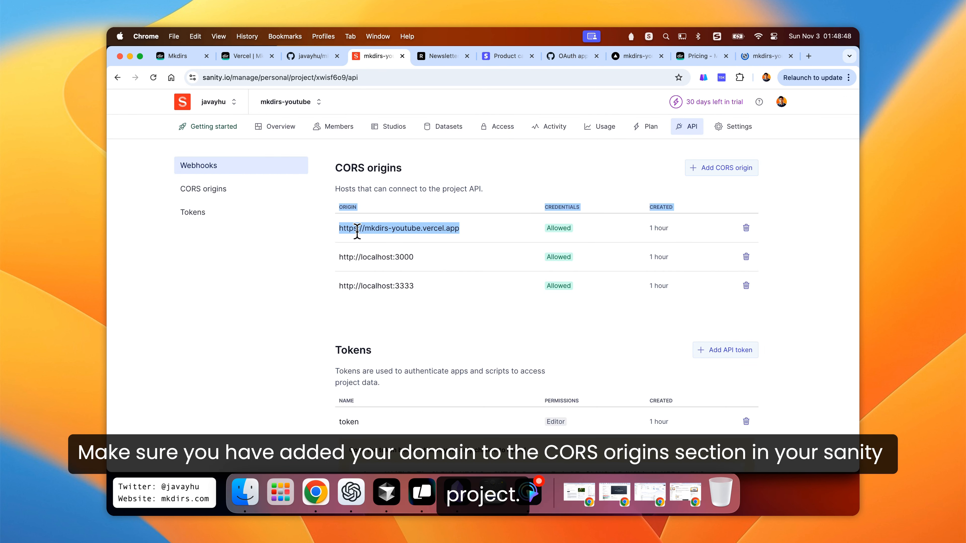
{"action": "left_click_drag", "start_coordinate": [456, 229], "coordinate": [338, 234]}
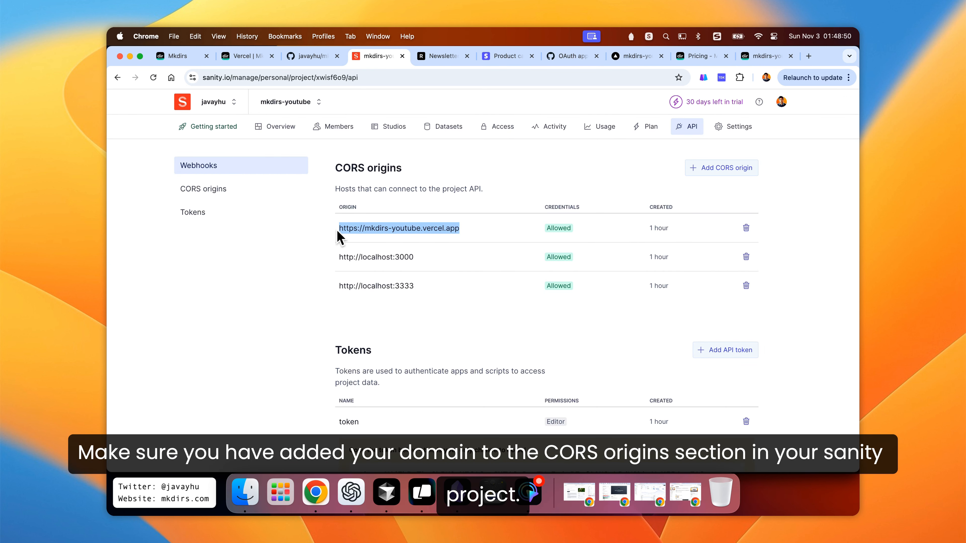
{"action": "left_click", "coordinate": [494, 200]}
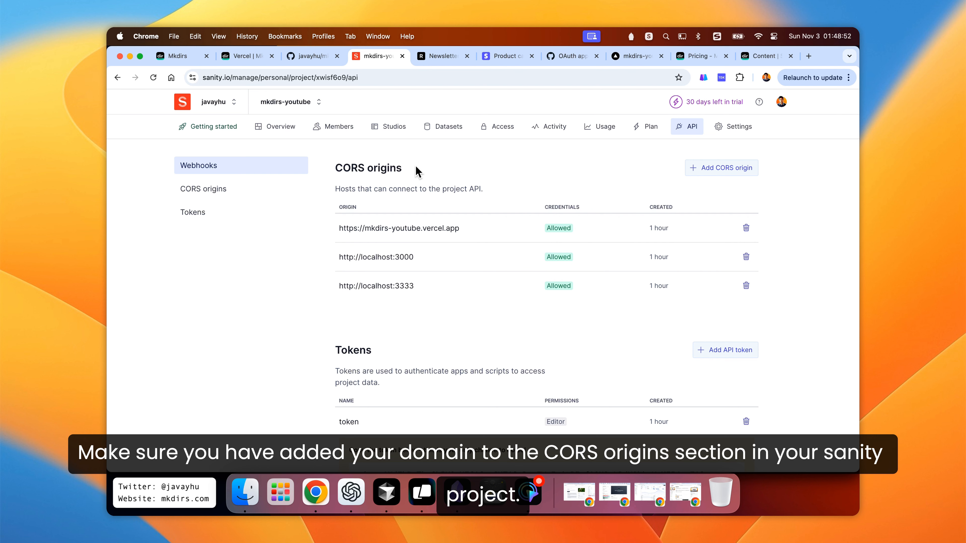
{"action": "left_click_drag", "start_coordinate": [416, 171], "coordinate": [325, 172]}
{"action": "left_click", "coordinate": [452, 176]}
- Return to the deployed studio and open All Items under Item management
{"action": "left_click", "coordinate": [755, 58]}
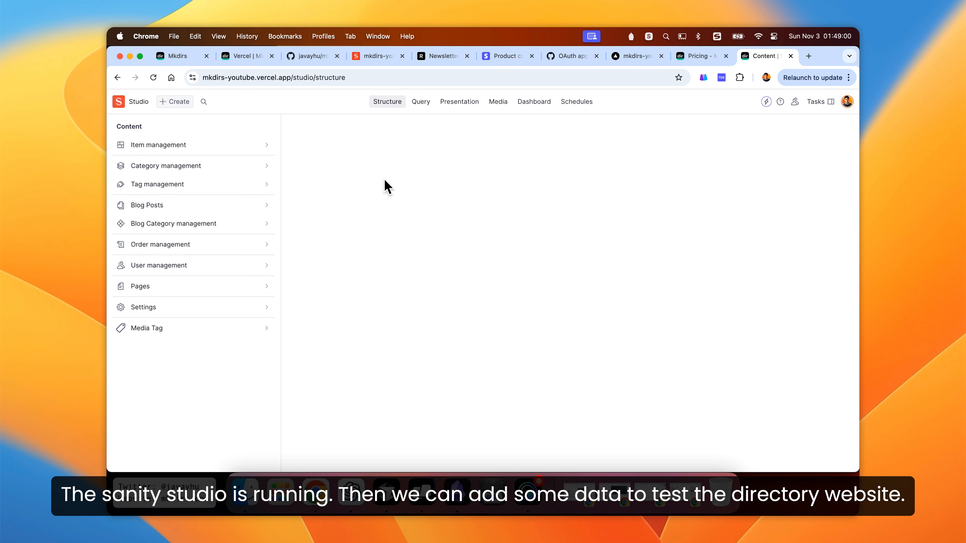
{"action": "left_click", "coordinate": [217, 149]}
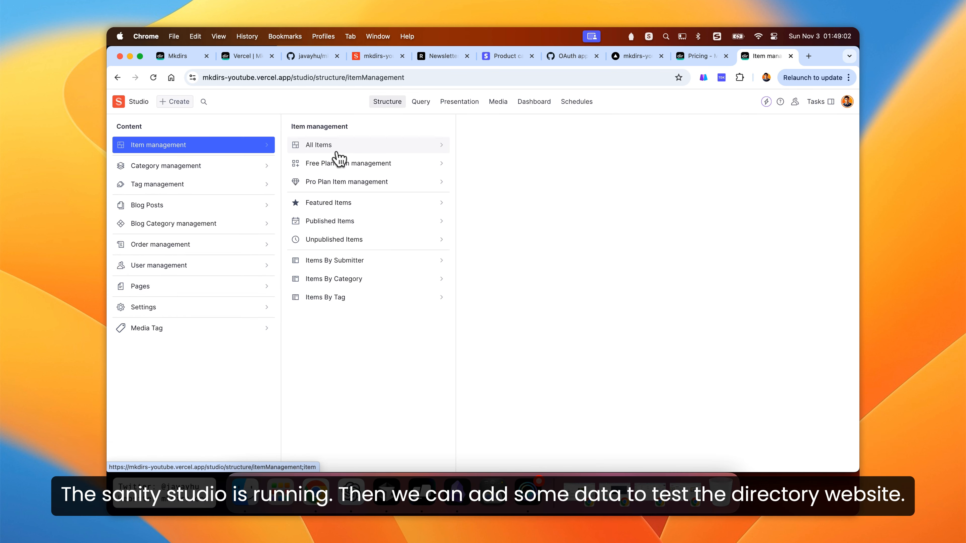
{"action": "left_click", "coordinate": [323, 149]}
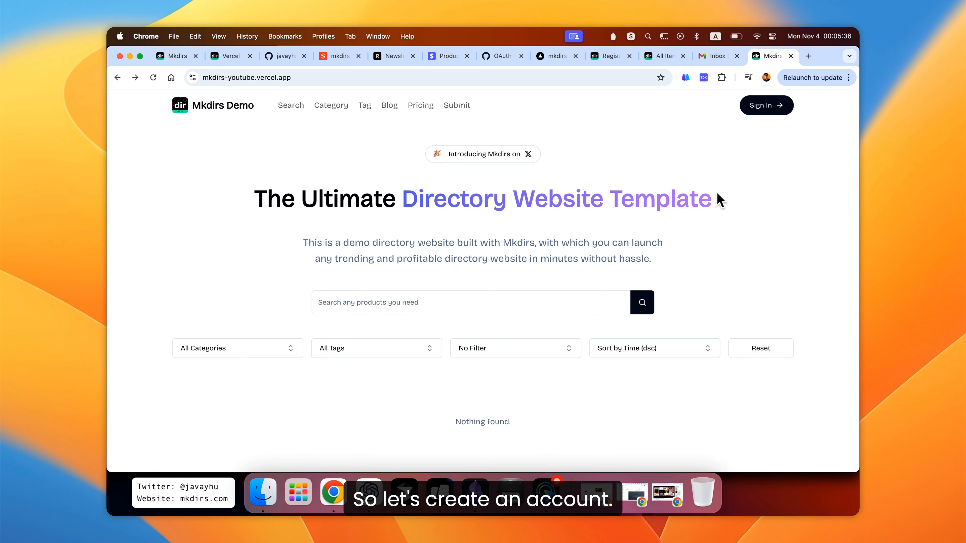
- Open the sign-in dialog on the deployed site and switch to the sign-up form
{"action": "left_click", "coordinate": [763, 108]}
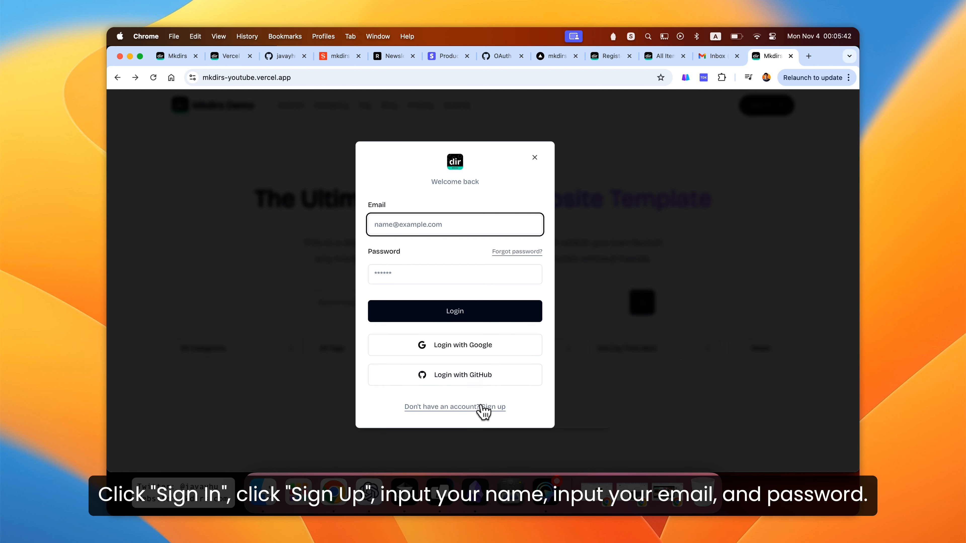
{"action": "left_click", "coordinate": [468, 413]}
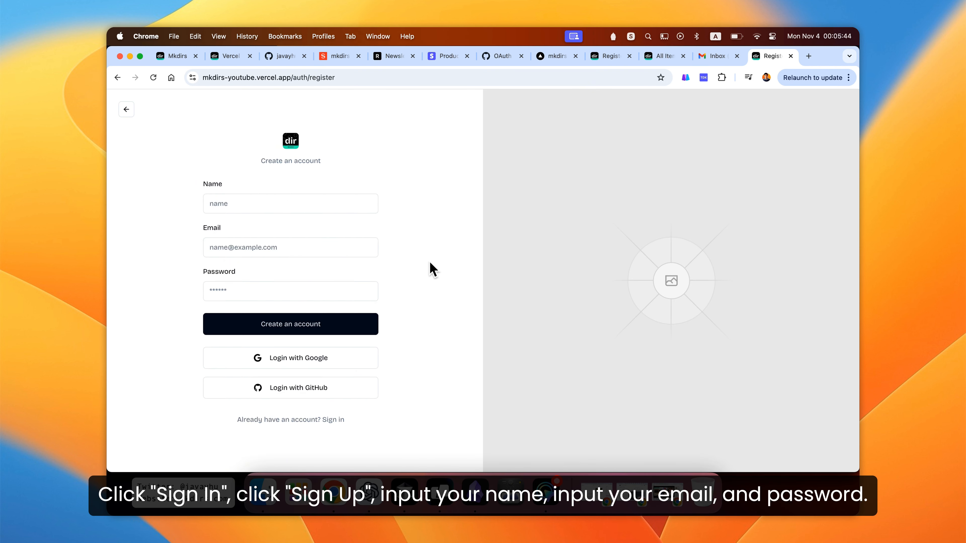
- Fill in the sign-up form with the user's name, e-mail address and password, and create the account
{"action": "left_click", "coordinate": [334, 207]}
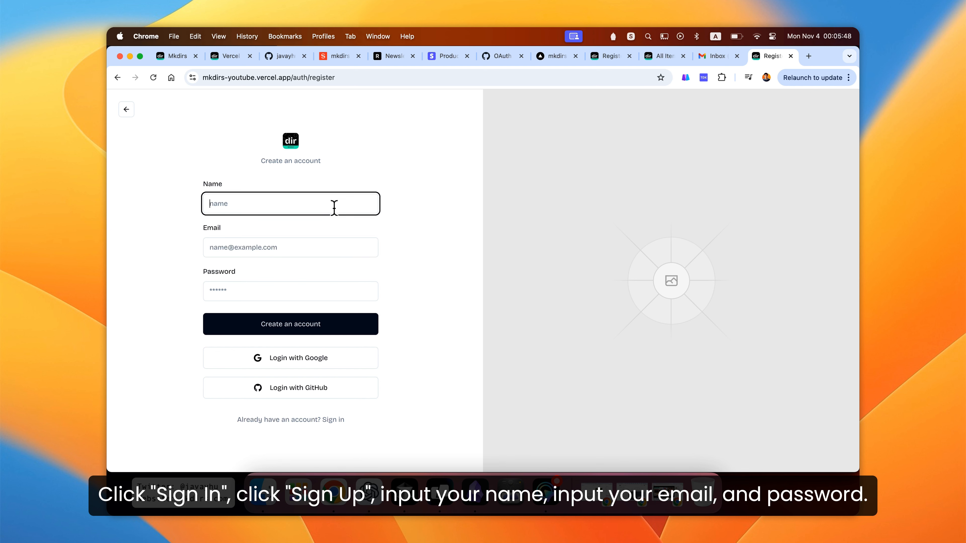
{"action": "key", "text": "Tab"}
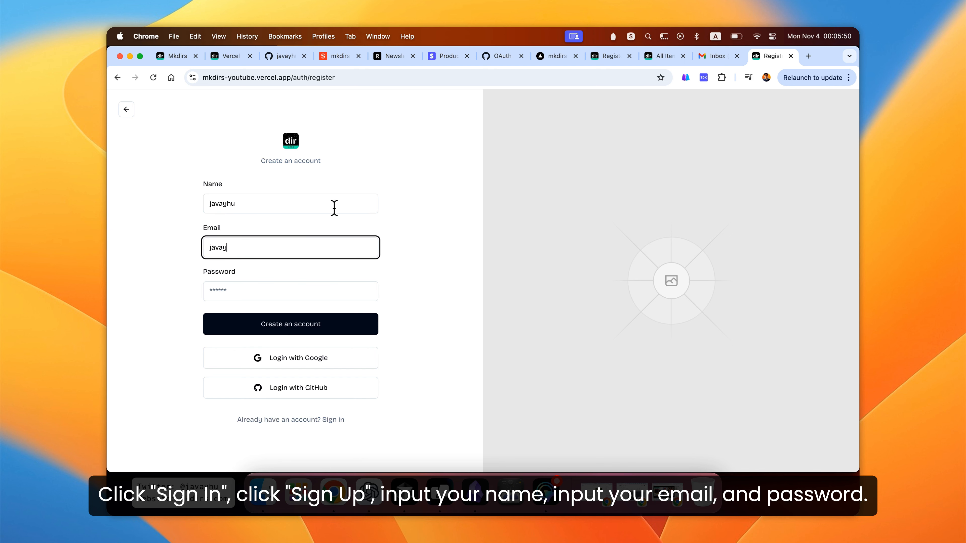
{"action": "key", "text": "Tab"}
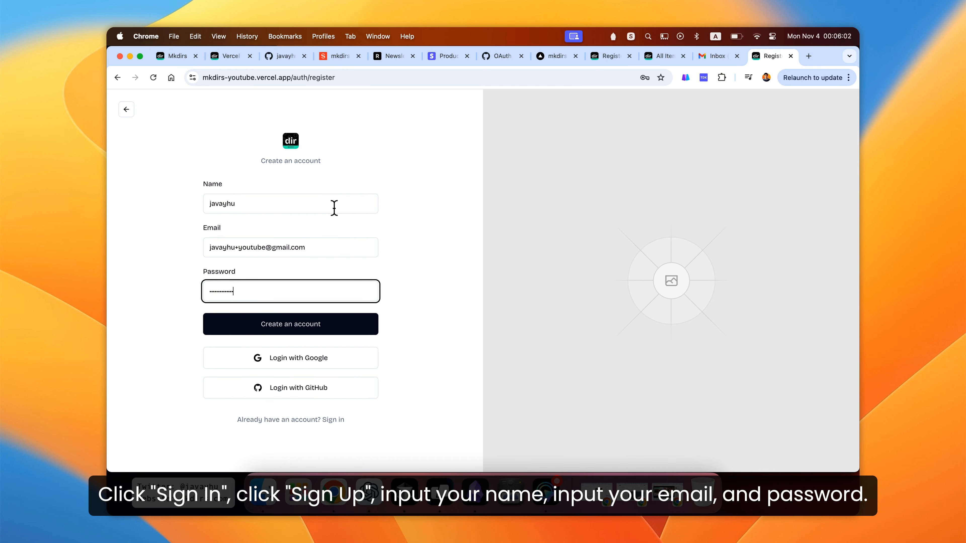
{"action": "key", "text": "Return"}
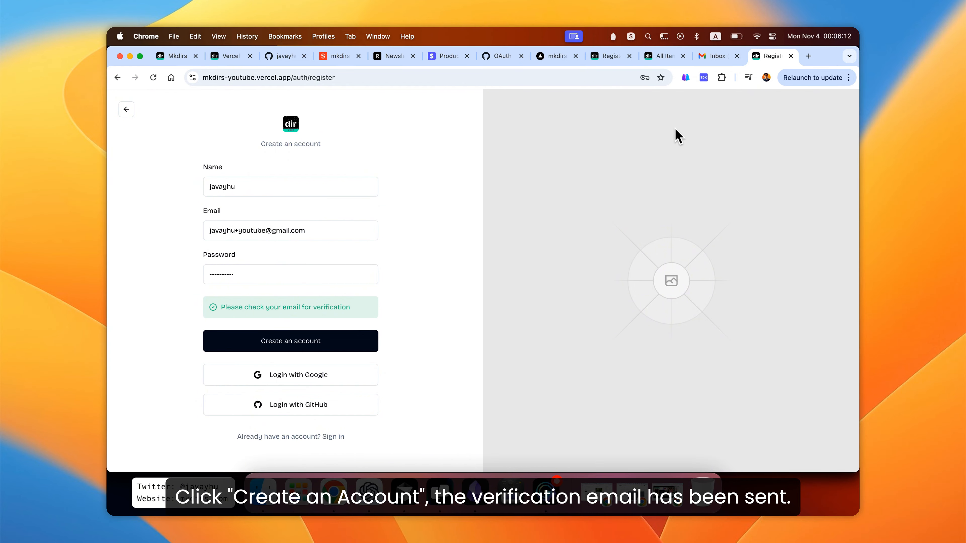
- Open the Mkdirs confirmation message in the Gmail inbox and confirm the e-mail address
{"action": "left_click", "coordinate": [708, 57]}
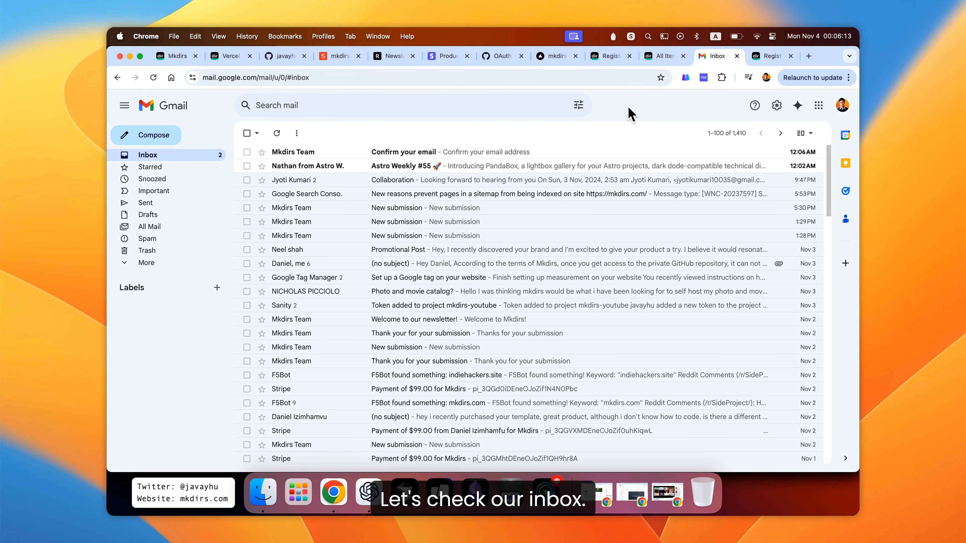
{"action": "left_click", "coordinate": [384, 156]}
{"action": "scroll", "coordinate": [399, 265], "scroll_direction": "down", "scroll_amount": 1}
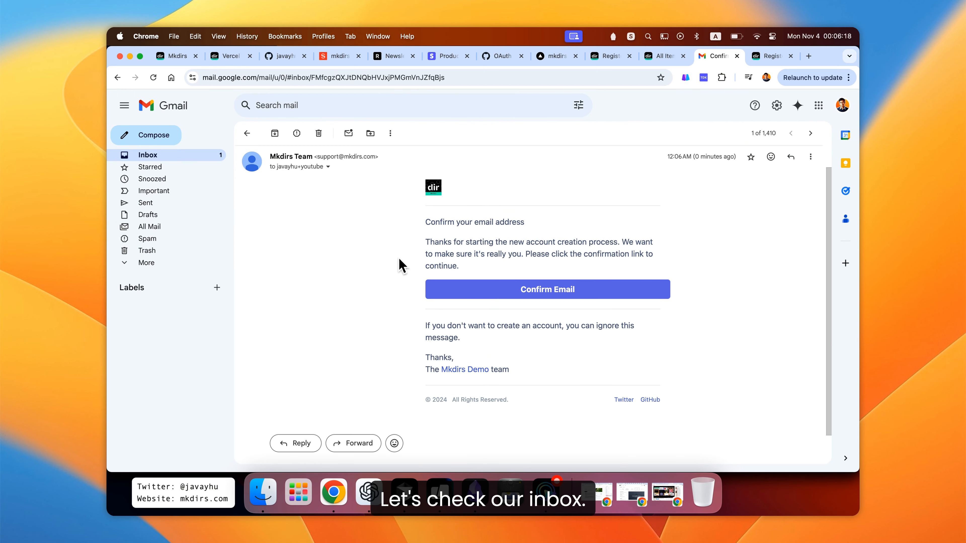
{"action": "scroll", "coordinate": [399, 265], "scroll_direction": "up", "scroll_amount": 1}
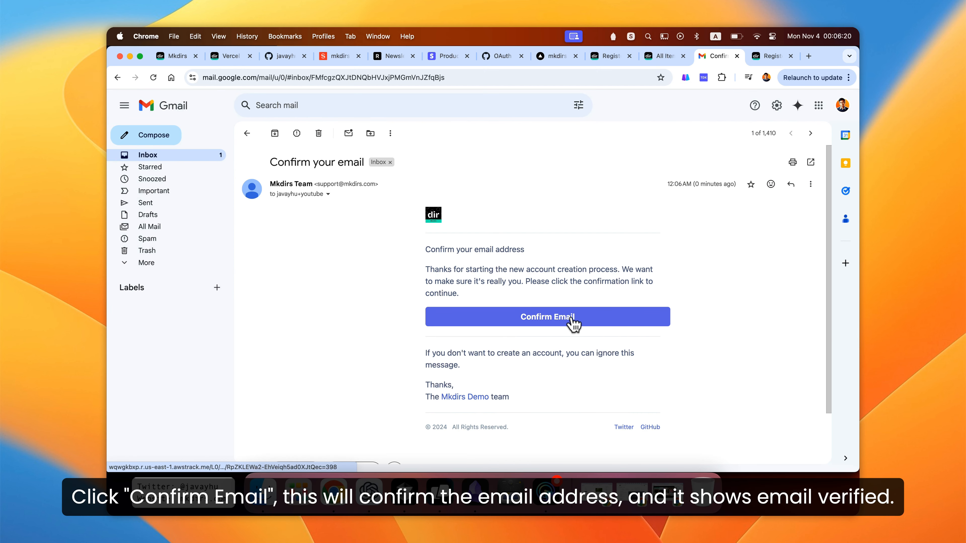
{"action": "left_click", "coordinate": [567, 323]}
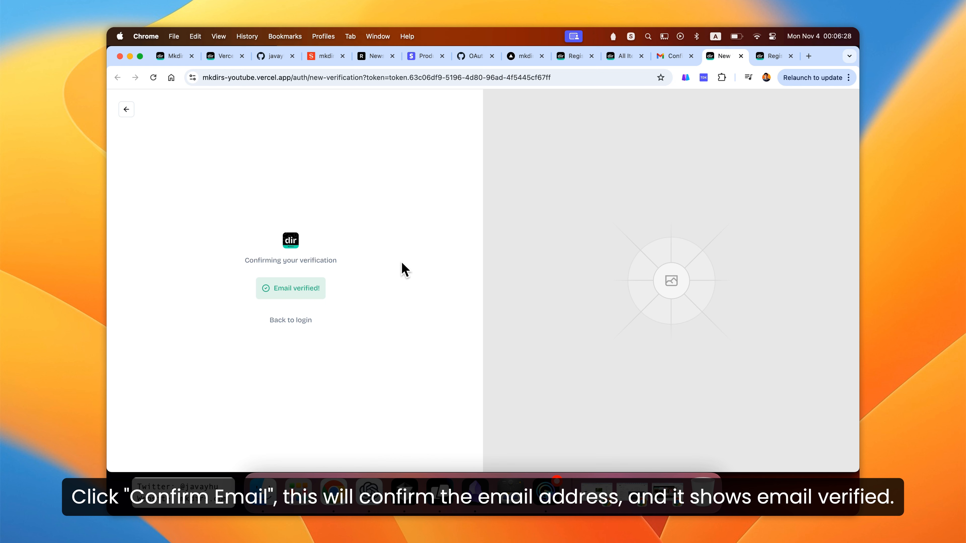
- Go back to the login page and sign in with the registered e-mail address and password
{"action": "left_click_drag", "start_coordinate": [274, 288], "coordinate": [329, 296]}
{"action": "left_click", "coordinate": [330, 297]}
{"action": "left_click", "coordinate": [285, 327]}
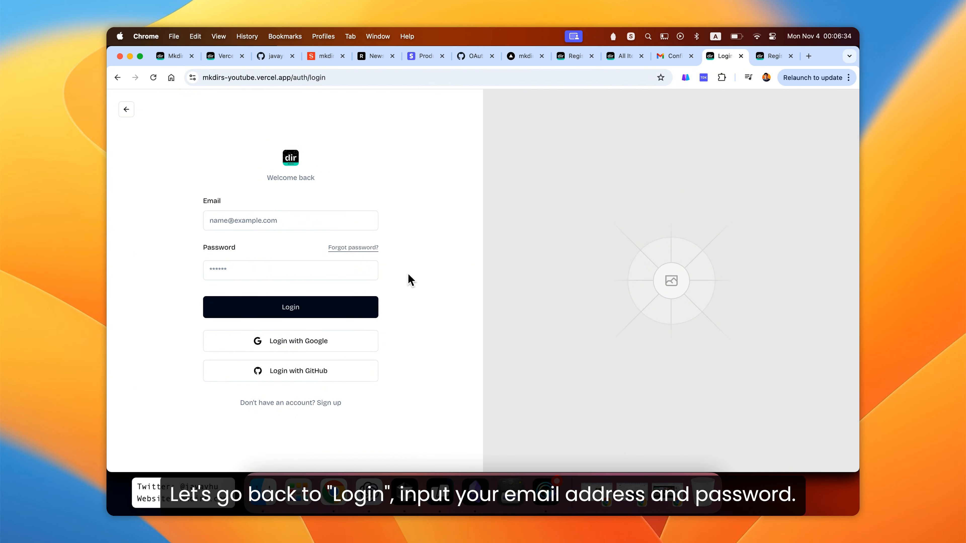
{"action": "left_click", "coordinate": [313, 216]}
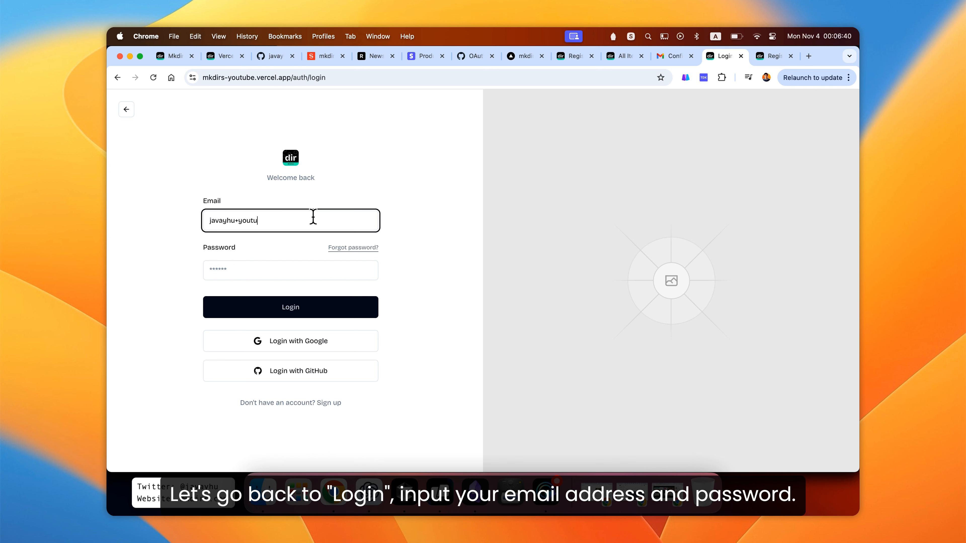
{"action": "key", "text": "Tab"}
{"action": "key", "text": "Tab"}
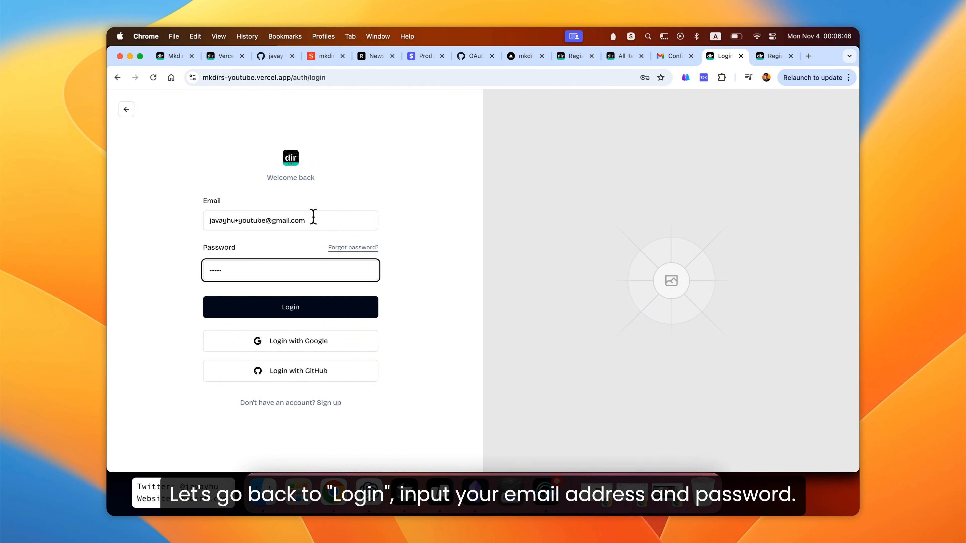
{"action": "key", "text": "Return"}
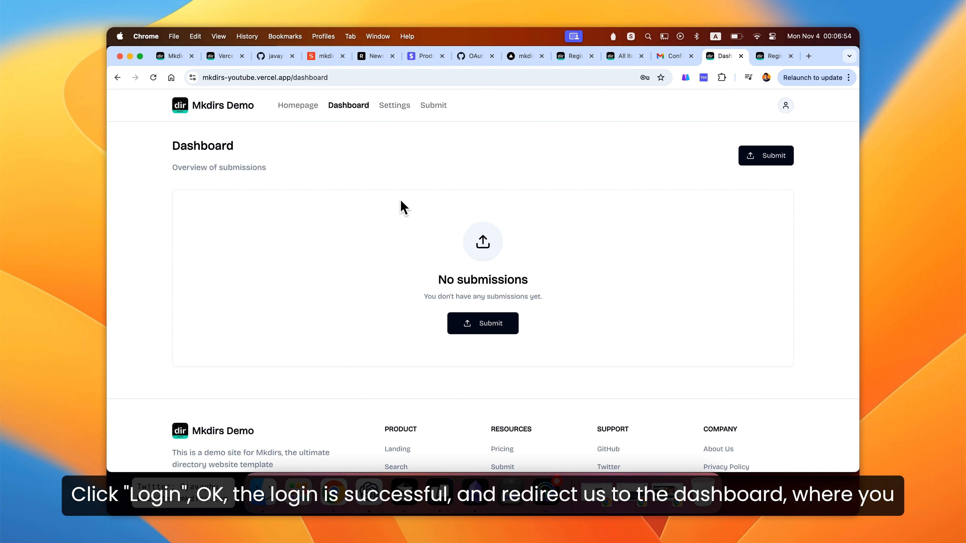
- Examine the submissions overview on the dashboard
{"action": "scroll", "coordinate": [404, 209], "scroll_direction": "down", "scroll_amount": 3}
{"action": "scroll", "coordinate": [403, 209], "scroll_direction": "up", "scroll_amount": 3}
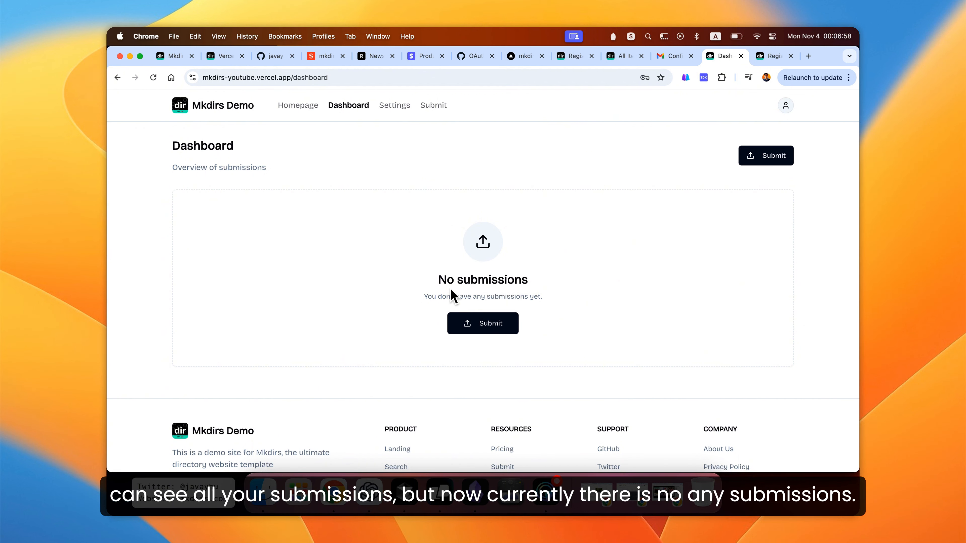
{"action": "left_click_drag", "start_coordinate": [438, 282], "coordinate": [530, 285]}
{"action": "left_click", "coordinate": [531, 286]}
{"action": "left_click_drag", "start_coordinate": [426, 297], "coordinate": [554, 305]}
{"action": "left_click", "coordinate": [555, 306]}
{"action": "scroll", "coordinate": [589, 288], "scroll_direction": "down", "scroll_amount": 1}
{"action": "scroll", "coordinate": [592, 282], "scroll_direction": "down", "scroll_amount": 1}
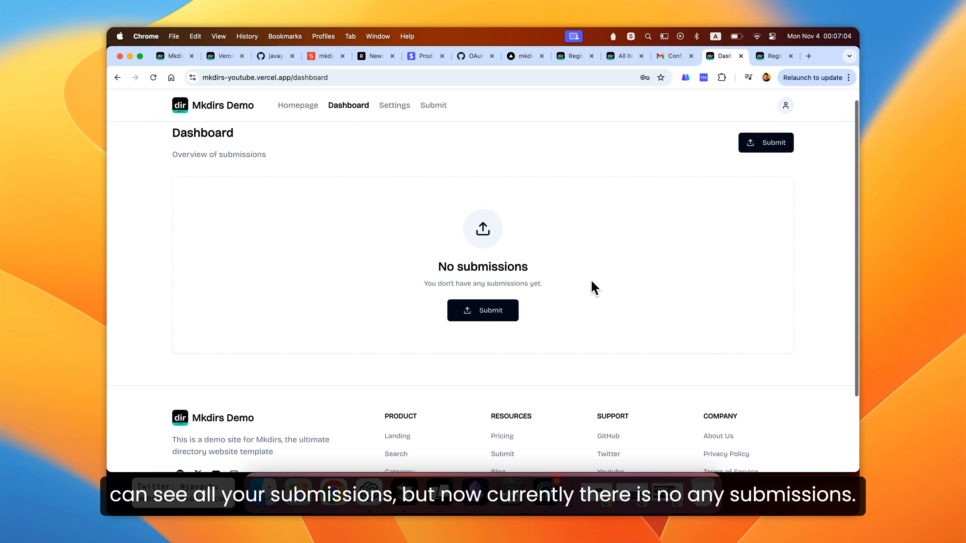
{"action": "scroll", "coordinate": [570, 266], "scroll_direction": "up", "scroll_amount": 1}
- Open the Settings page and review the name, link and change-password options
{"action": "left_click", "coordinate": [398, 107]}
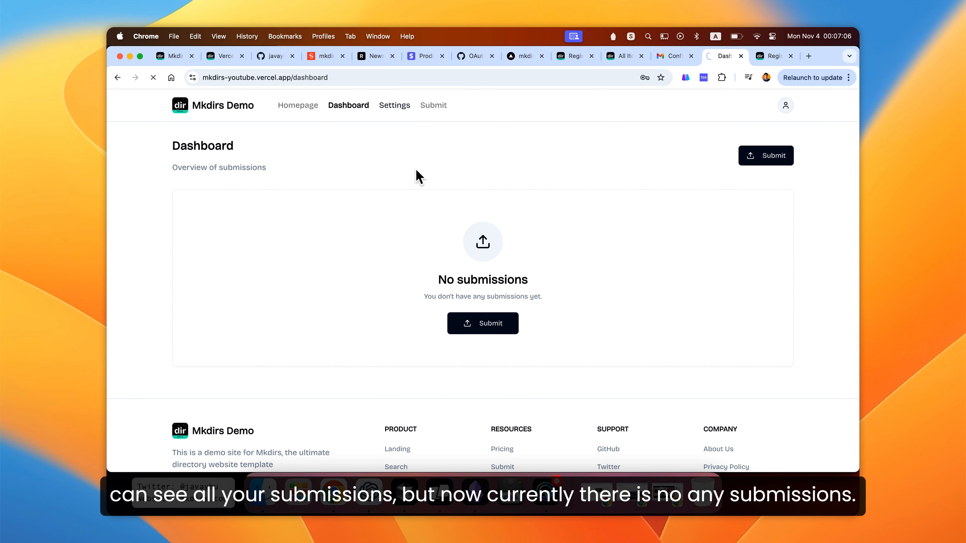
{"action": "scroll", "coordinate": [406, 182], "scroll_direction": "down", "scroll_amount": 1}
{"action": "scroll", "coordinate": [407, 181], "scroll_direction": "down", "scroll_amount": 1}
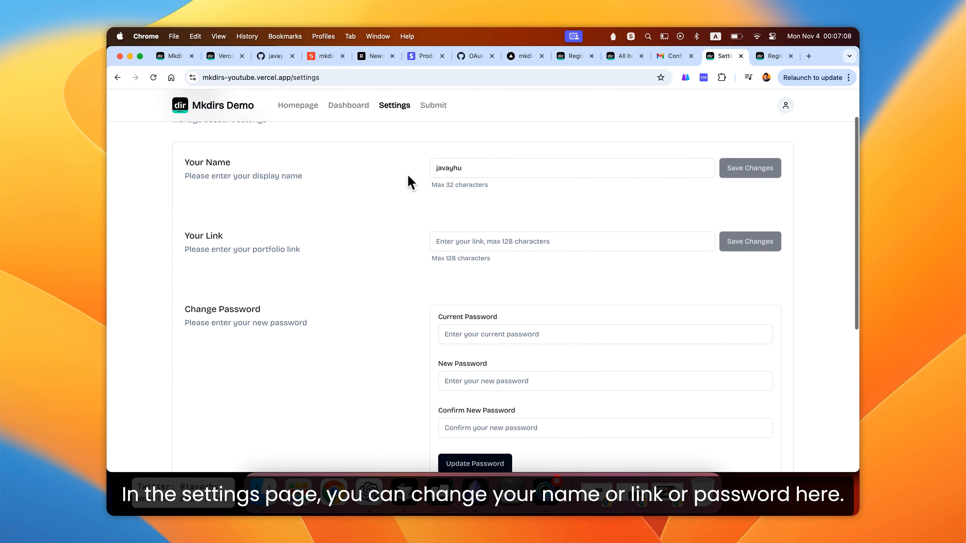
{"action": "left_click_drag", "start_coordinate": [245, 168], "coordinate": [212, 161]}
{"action": "triple_click", "coordinate": [217, 236]}
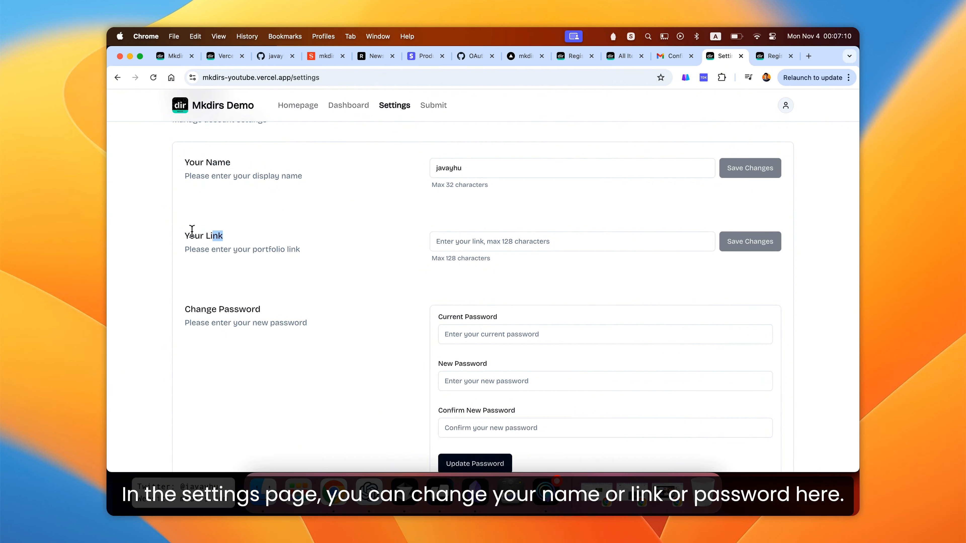
{"action": "scroll", "coordinate": [254, 237], "scroll_direction": "down", "scroll_amount": 2}
{"action": "left_click_drag", "start_coordinate": [262, 254], "coordinate": [220, 248]}
{"action": "left_click", "coordinate": [387, 246]}
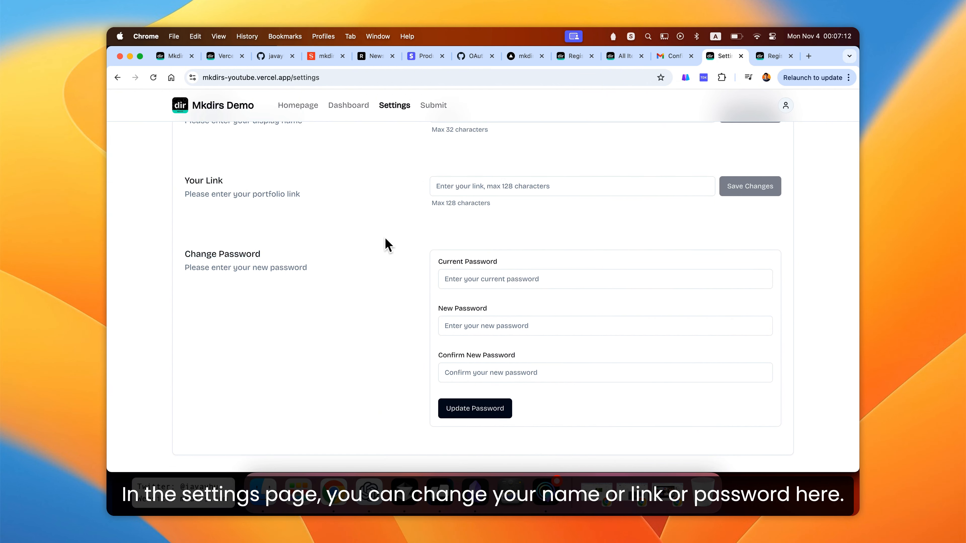
{"action": "scroll", "coordinate": [388, 245], "scroll_direction": "down", "scroll_amount": 1}
{"action": "scroll", "coordinate": [391, 247], "scroll_direction": "up", "scroll_amount": 5}
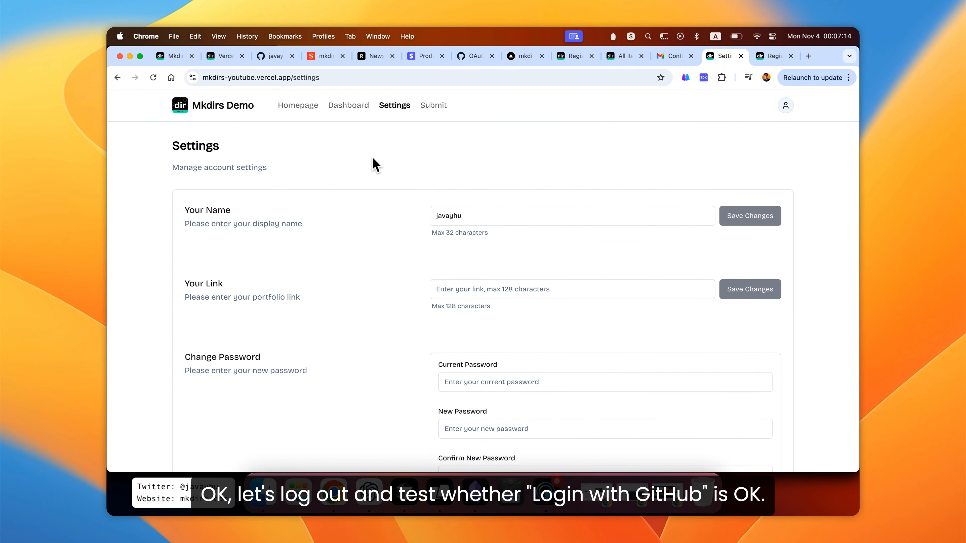
- Log out of the account from the user menu
{"action": "left_click", "coordinate": [785, 105]}
{"action": "left_click", "coordinate": [710, 211]}
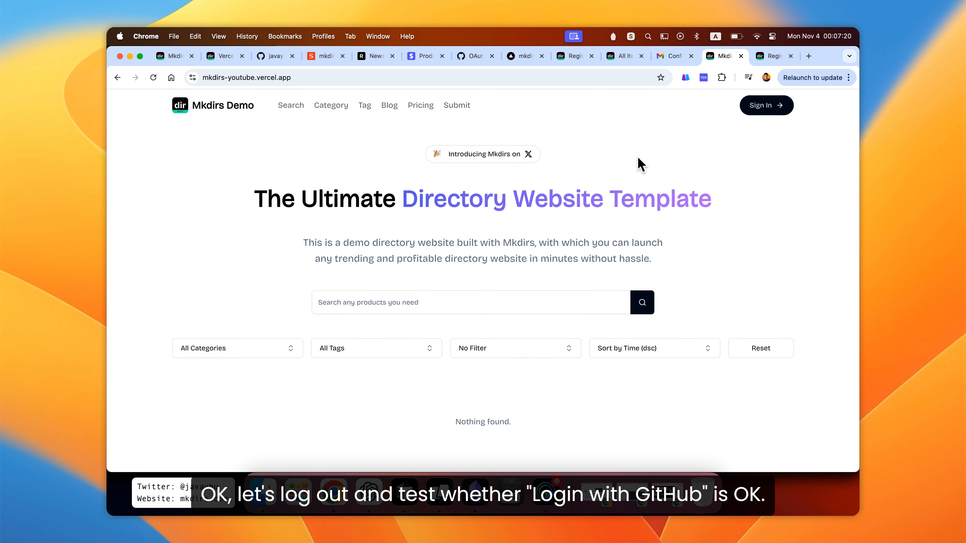
- Sign in with GitHub and authorize the mkdirs-youtube app
{"action": "left_click", "coordinate": [763, 107]}
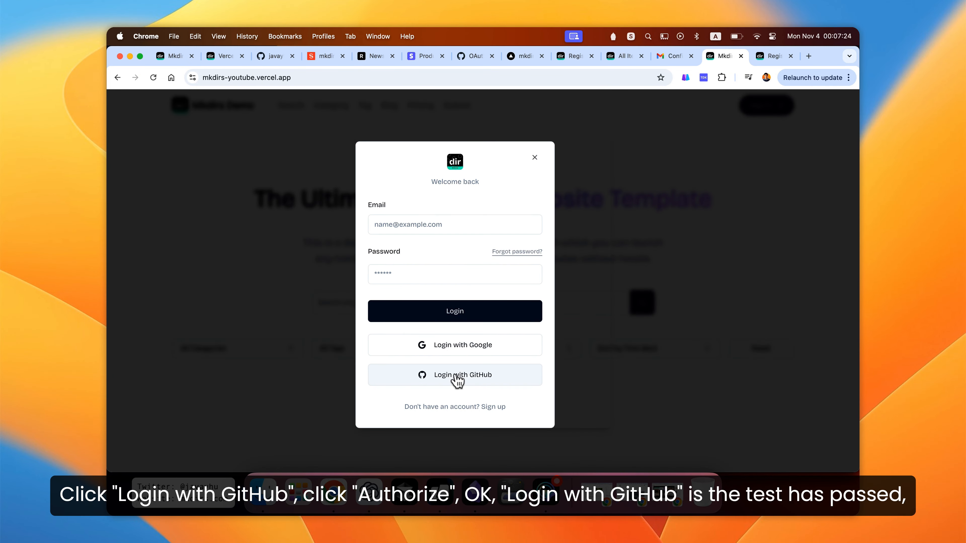
{"action": "left_click", "coordinate": [462, 376]}
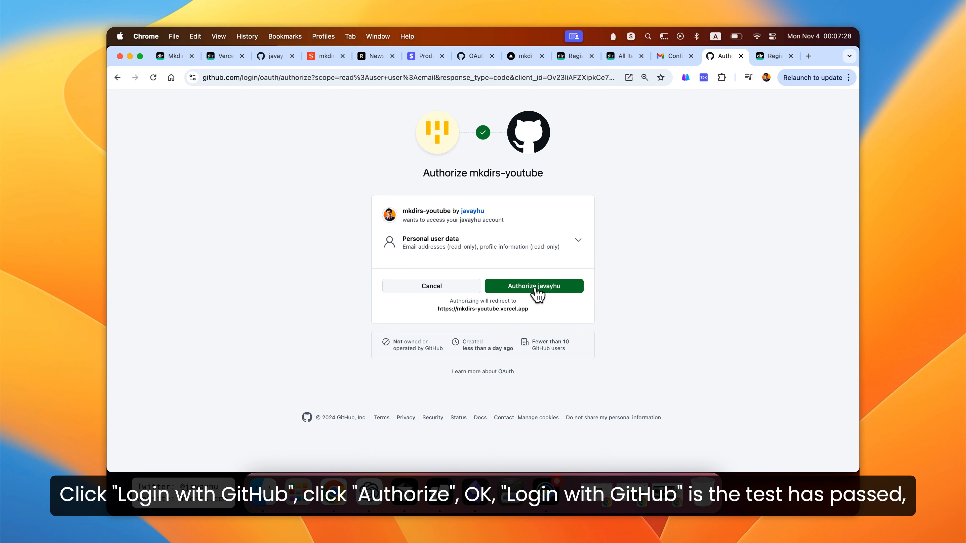
{"action": "left_click", "coordinate": [532, 292]}
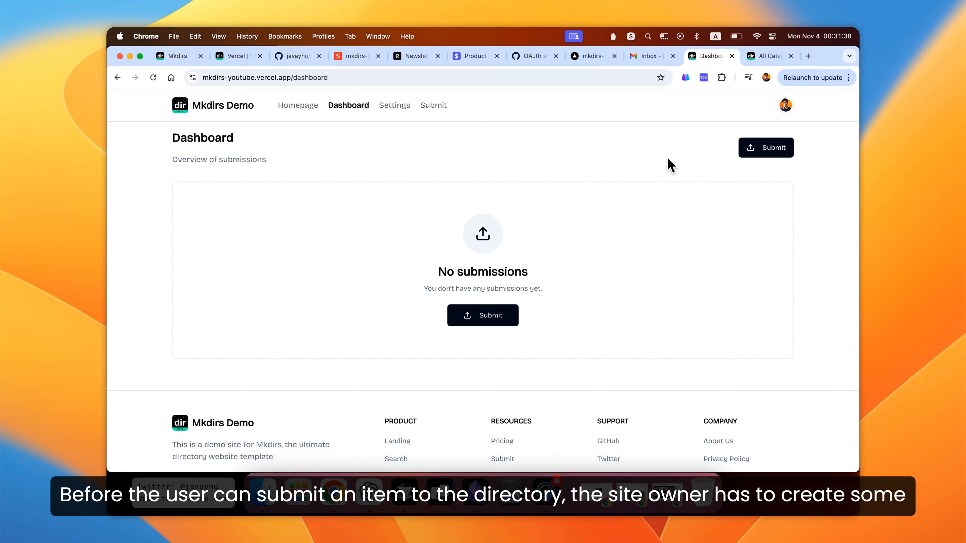
- In the studio's All Categories, create and publish a category named Website with a generated slug
{"action": "left_click", "coordinate": [769, 57]}
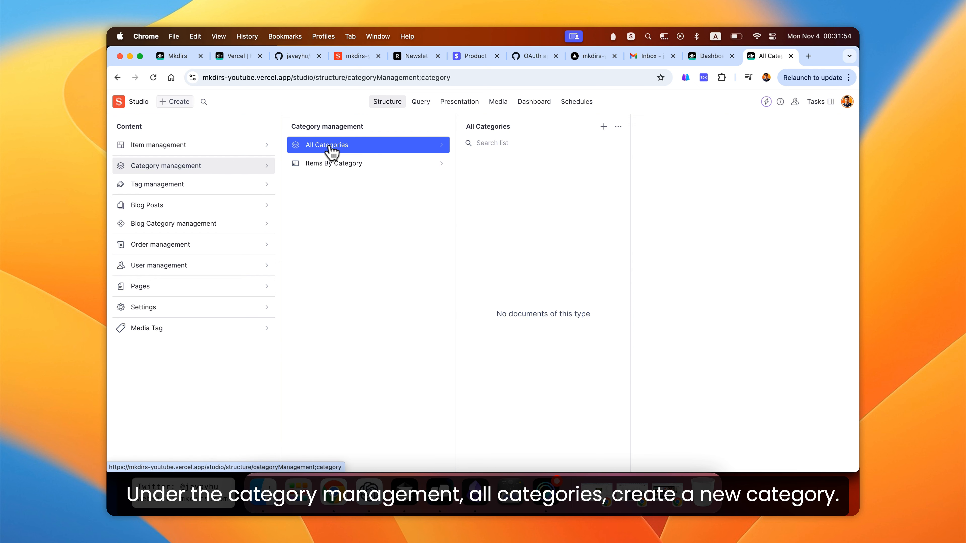
{"action": "left_click", "coordinate": [603, 127]}
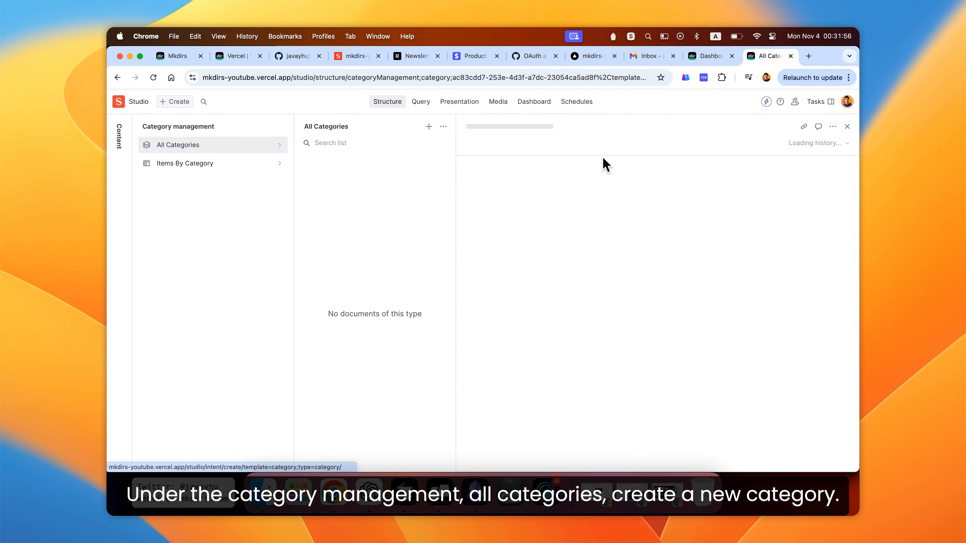
{"action": "left_click", "coordinate": [561, 253]}
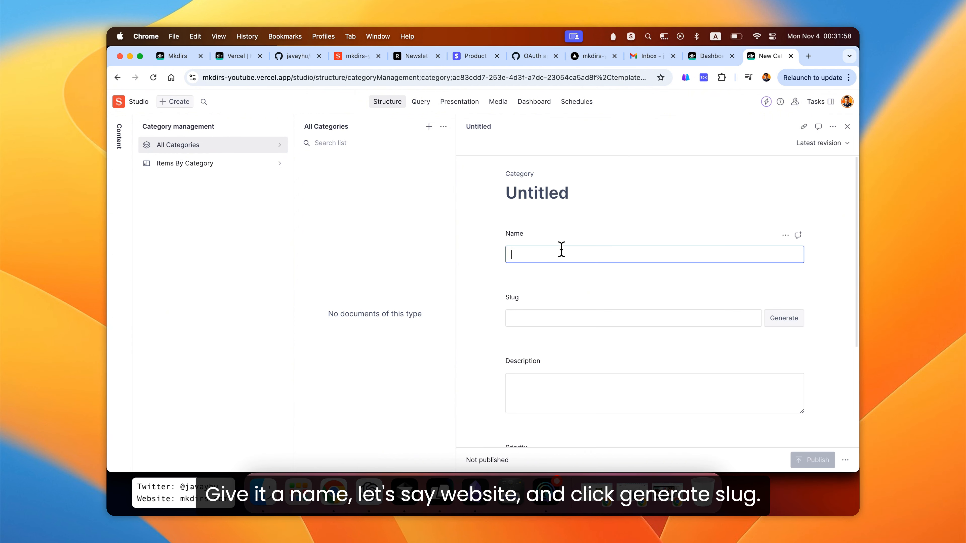
{"action": "type", "text": "Website"}
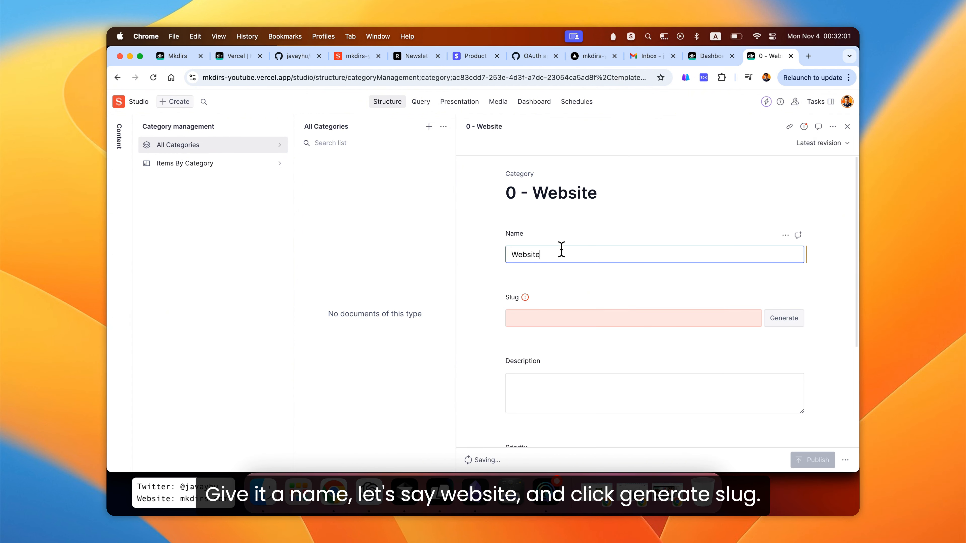
{"action": "key", "text": "Tab"}
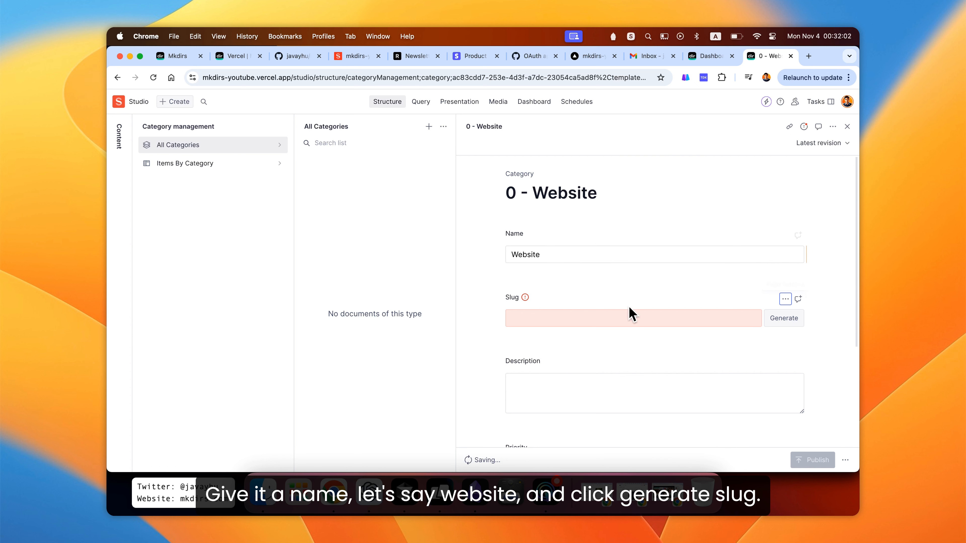
{"action": "left_click", "coordinate": [784, 319]}
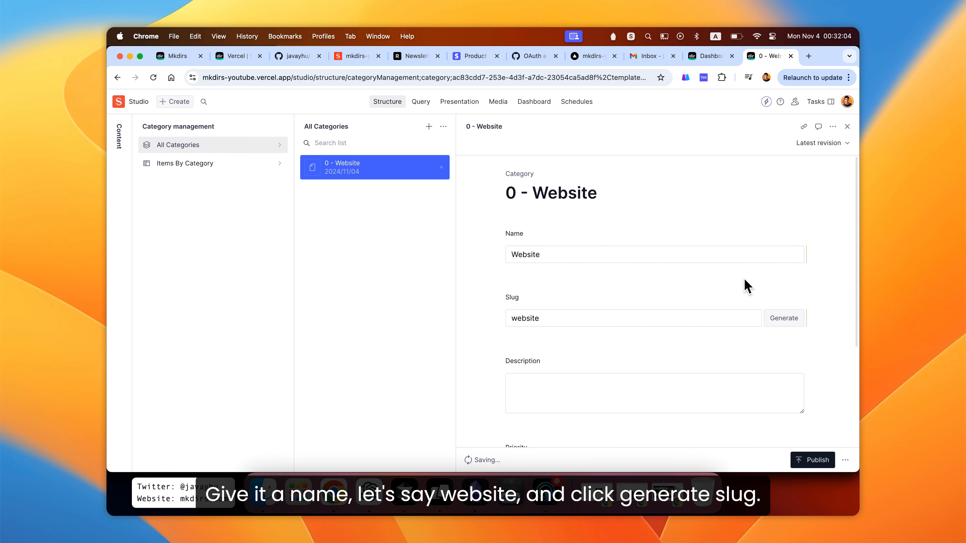
{"action": "scroll", "coordinate": [818, 426], "scroll_direction": "down", "scroll_amount": 3}
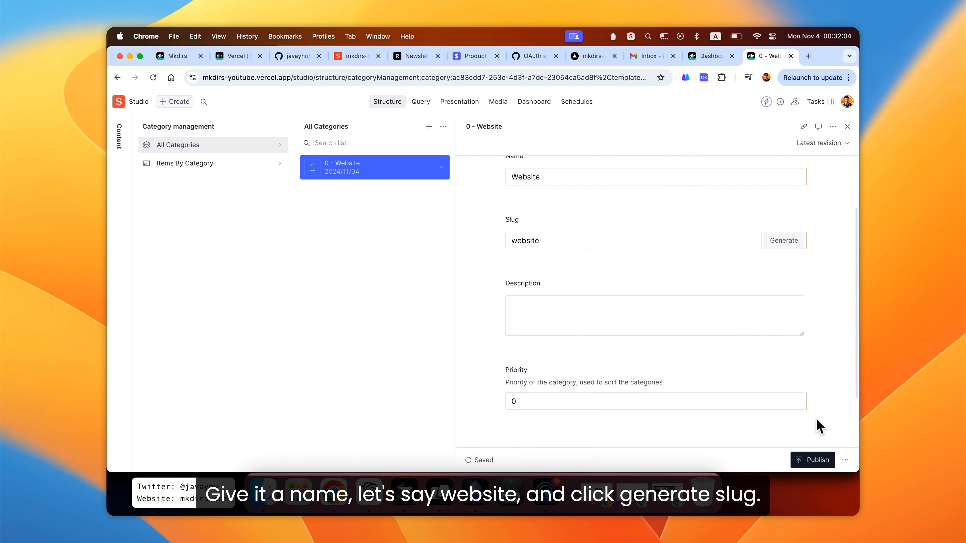
{"action": "left_click", "coordinate": [809, 460]}
{"action": "scroll", "coordinate": [830, 218], "scroll_direction": "up", "scroll_amount": 3}
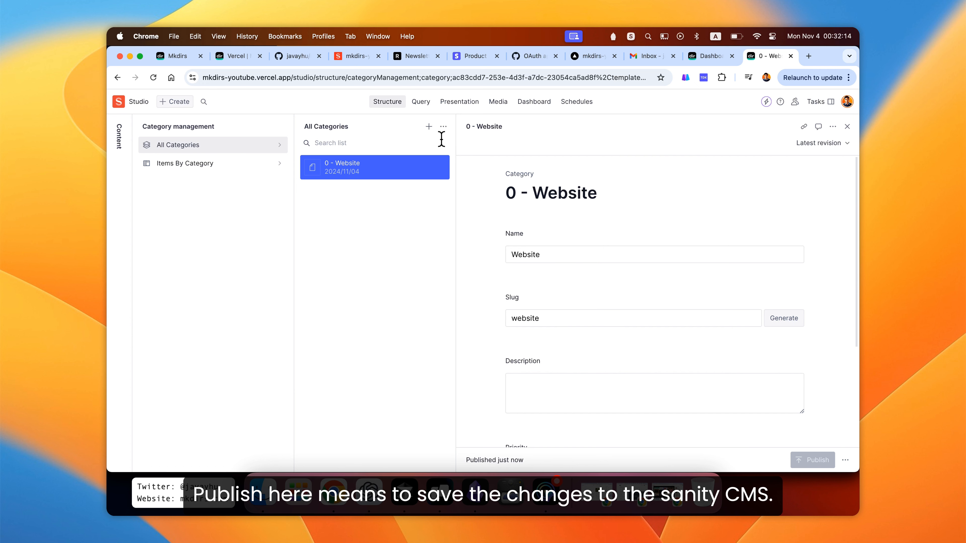
- Create another category named Application and generate its slug
{"action": "left_click", "coordinate": [428, 126]}
{"action": "left_click", "coordinate": [544, 247]}
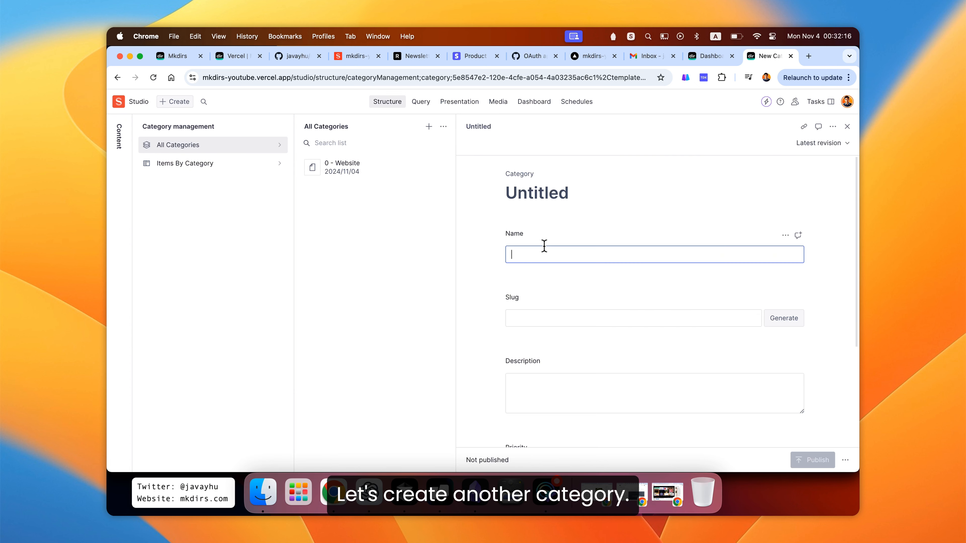
{"action": "type", "text": "App"}
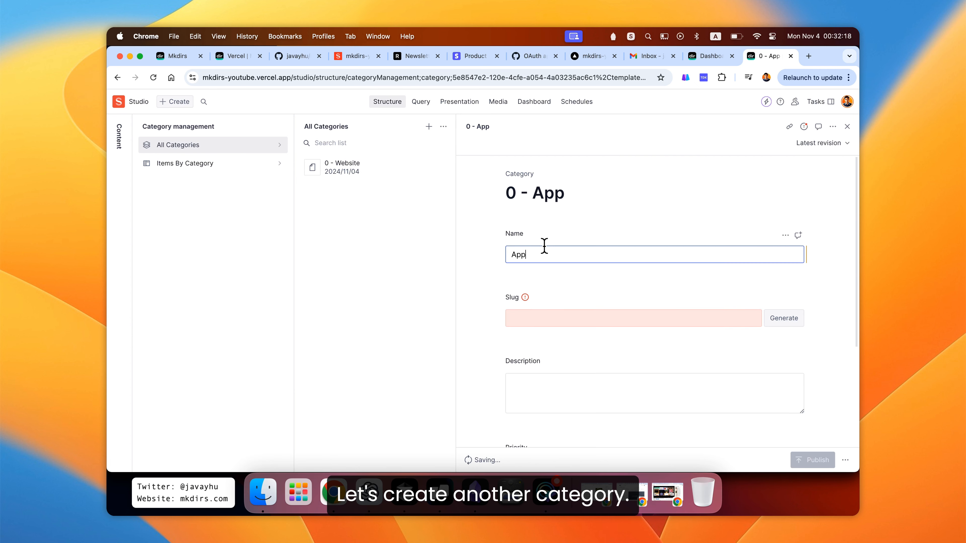
{"action": "type", "text": "lication"}
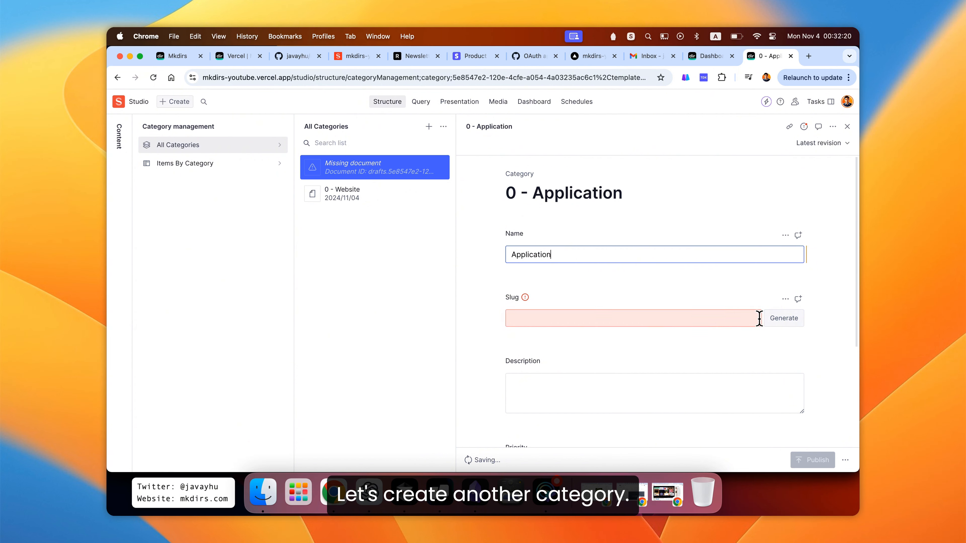
{"action": "left_click", "coordinate": [775, 321]}
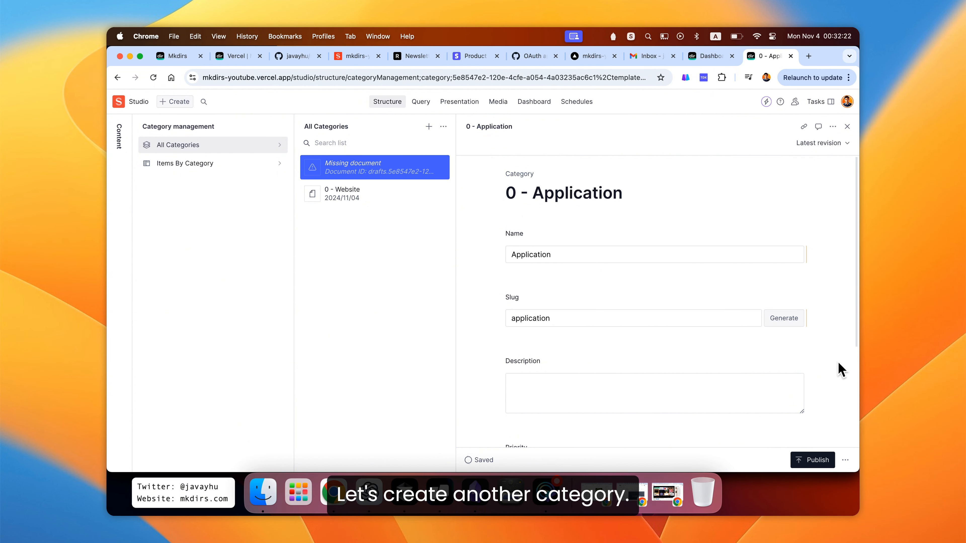
- Publish the Application category, set its priority to 10, and publish it again
{"action": "left_click", "coordinate": [822, 460]}
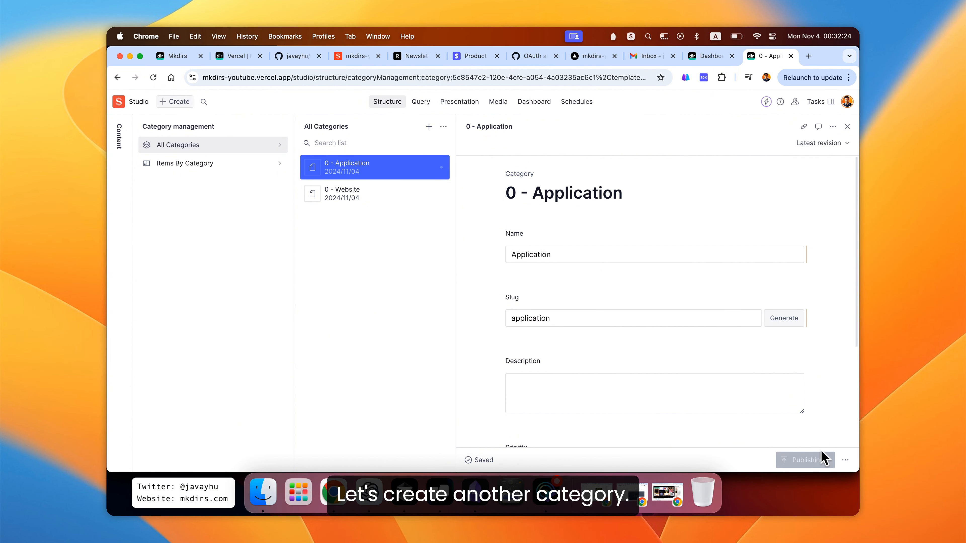
{"action": "scroll", "coordinate": [830, 289], "scroll_direction": "down", "scroll_amount": 3}
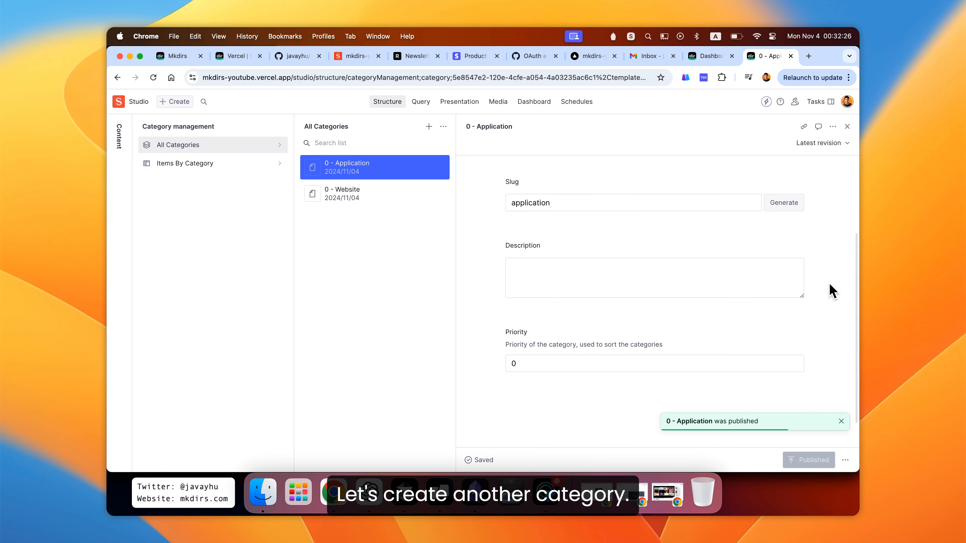
{"action": "left_click", "coordinate": [512, 355]}
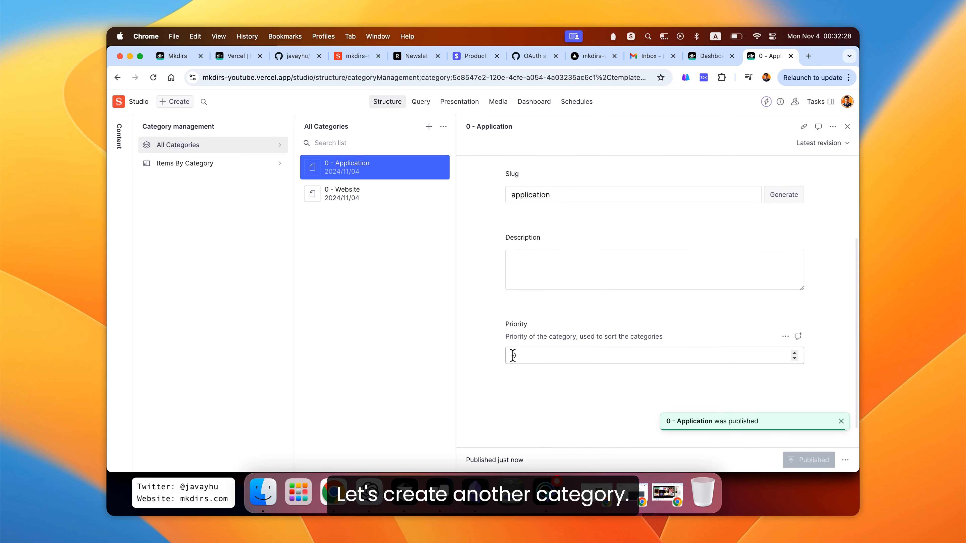
{"action": "type", "text": "1"}
{"action": "scroll", "coordinate": [604, 389], "scroll_direction": "up", "scroll_amount": 2}
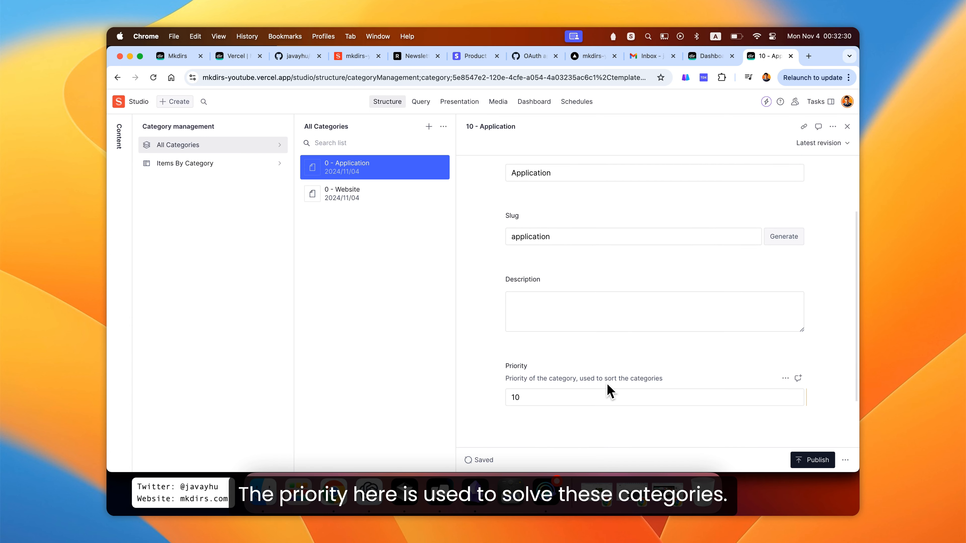
{"action": "left_click", "coordinate": [810, 460]}
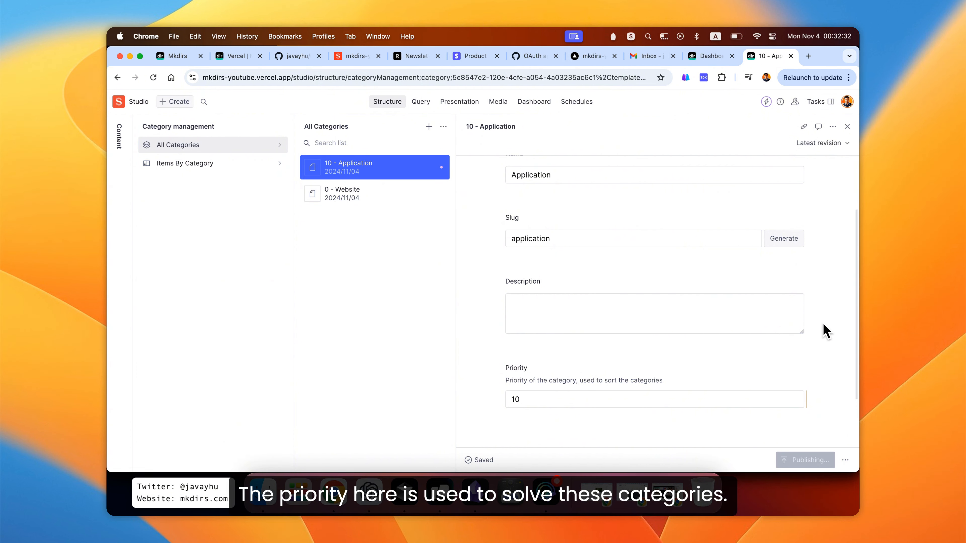
{"action": "scroll", "coordinate": [835, 268], "scroll_direction": "up", "scroll_amount": 3}
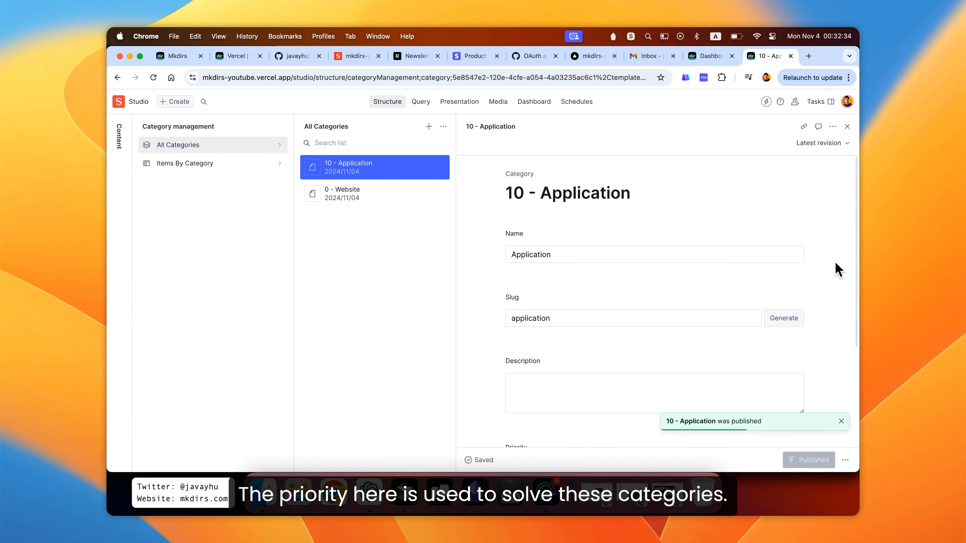
{"action": "scroll", "coordinate": [834, 268], "scroll_direction": "down", "scroll_amount": 3}
{"action": "scroll", "coordinate": [837, 273], "scroll_direction": "up", "scroll_amount": 4}
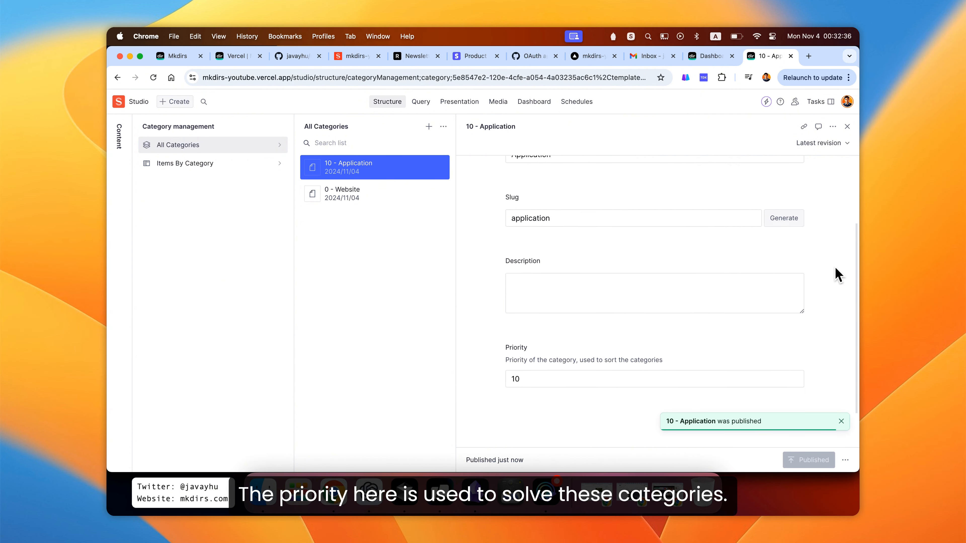
{"action": "scroll", "coordinate": [835, 273], "scroll_direction": "up", "scroll_amount": 1}
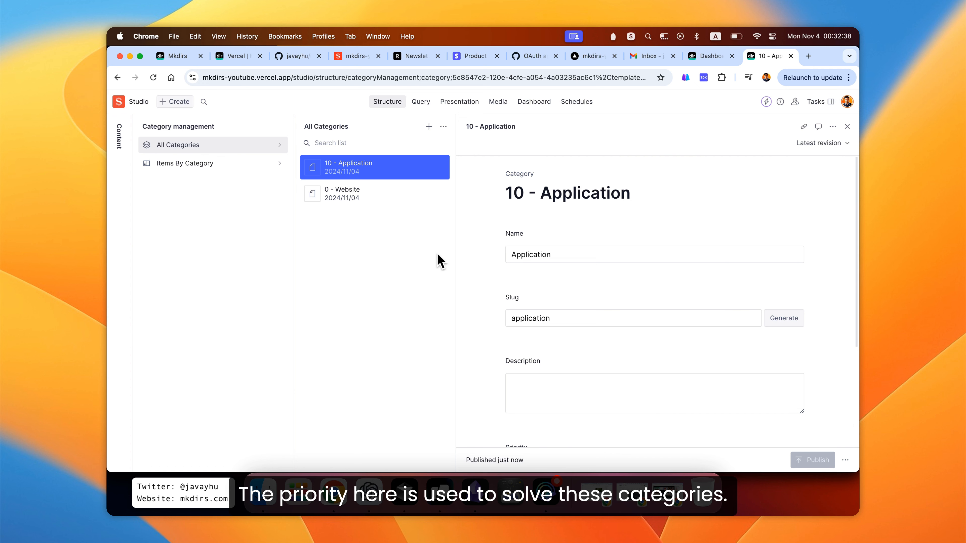
- In Tag management, create and publish a tag named apple with a generated slug
{"action": "left_click", "coordinate": [123, 154]}
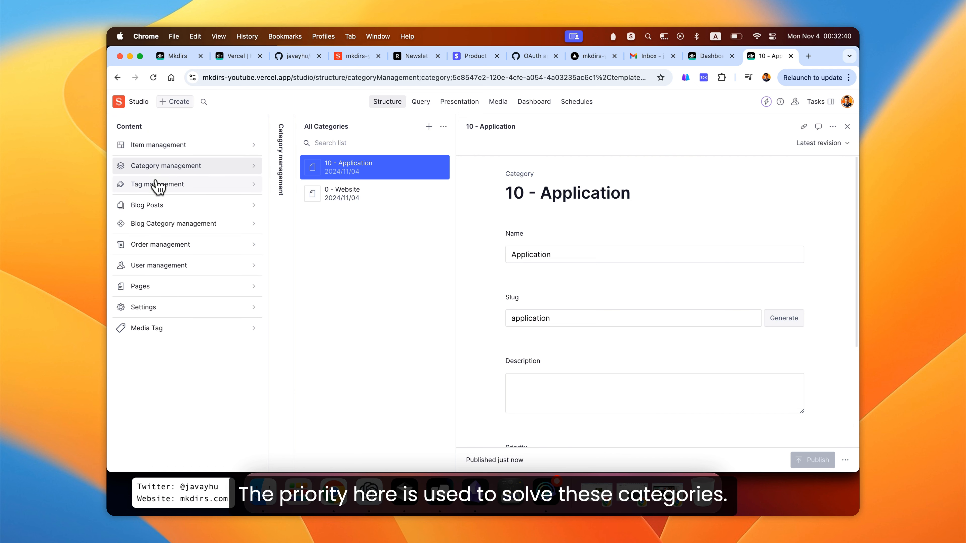
{"action": "left_click", "coordinate": [156, 184]}
{"action": "left_click", "coordinate": [338, 145]}
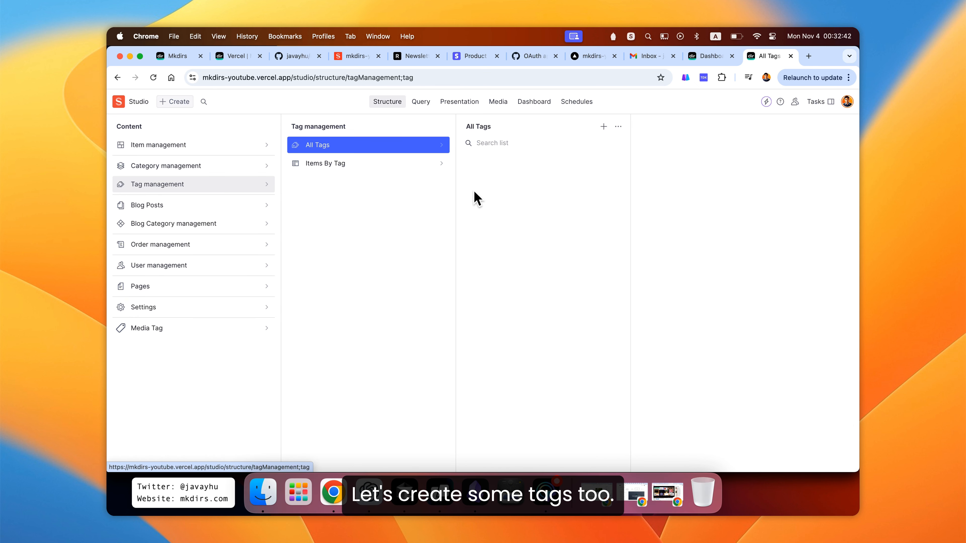
{"action": "left_click", "coordinate": [604, 128]}
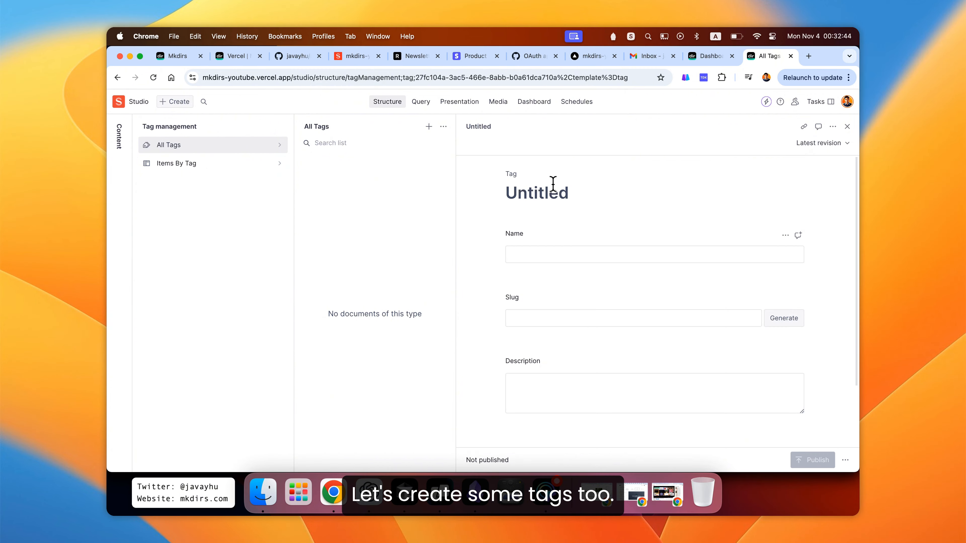
{"action": "left_click", "coordinate": [552, 254]}
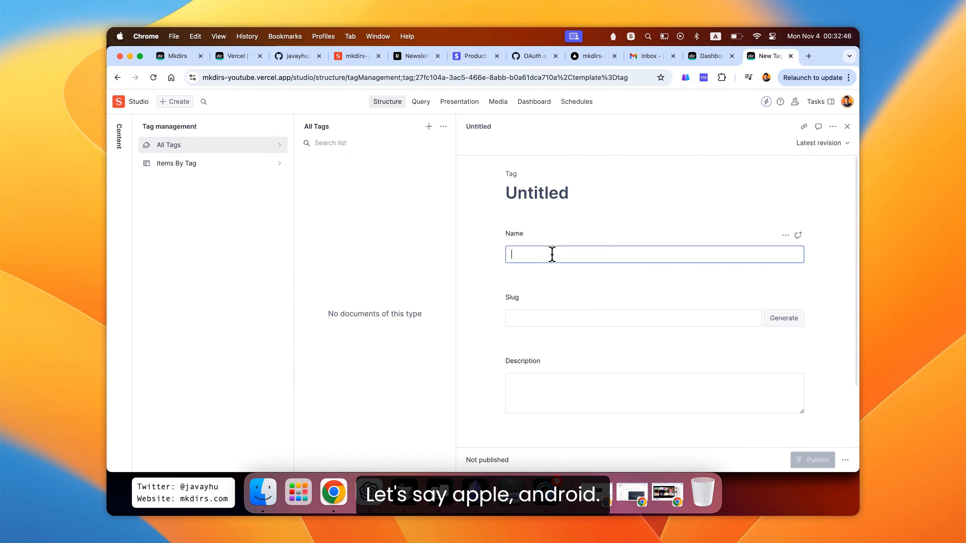
{"action": "type", "text": "apple"}
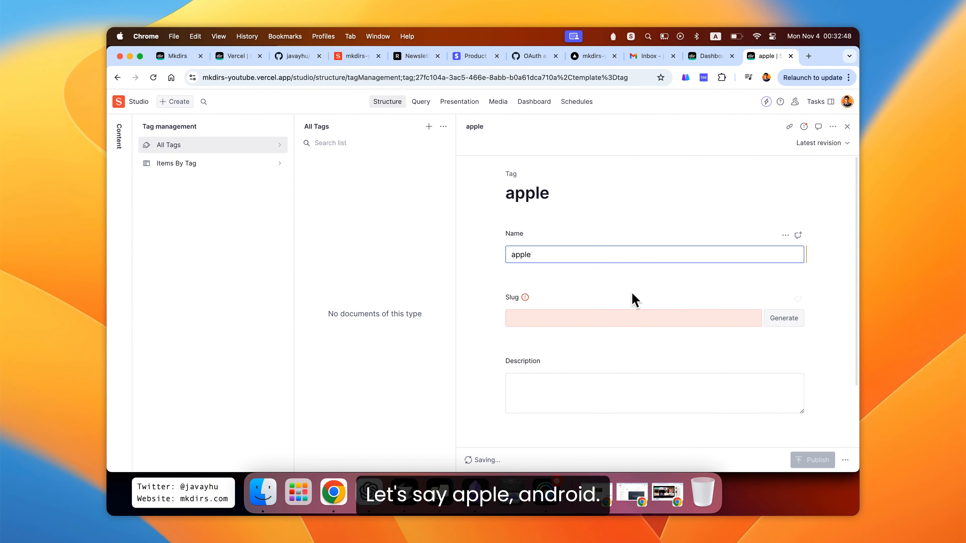
{"action": "left_click", "coordinate": [783, 319]}
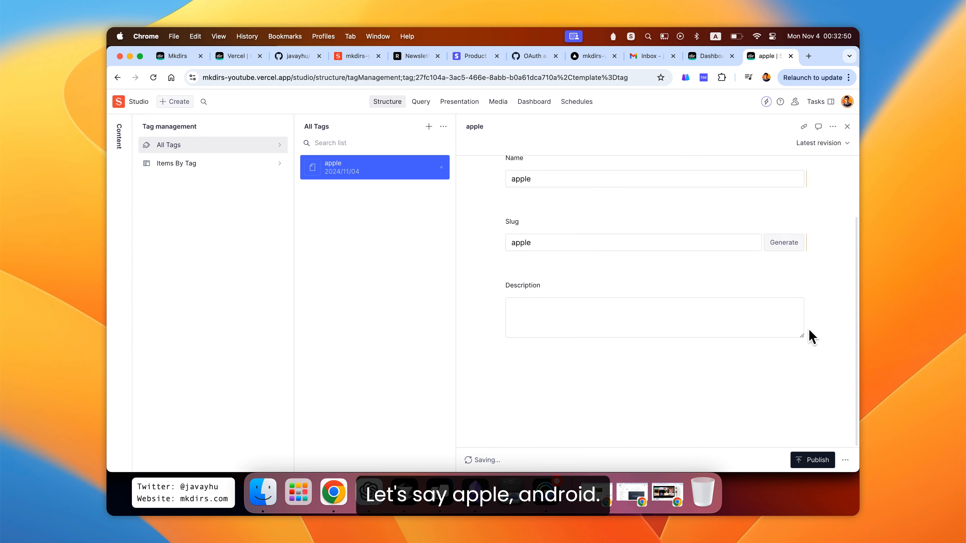
{"action": "left_click", "coordinate": [818, 460]}
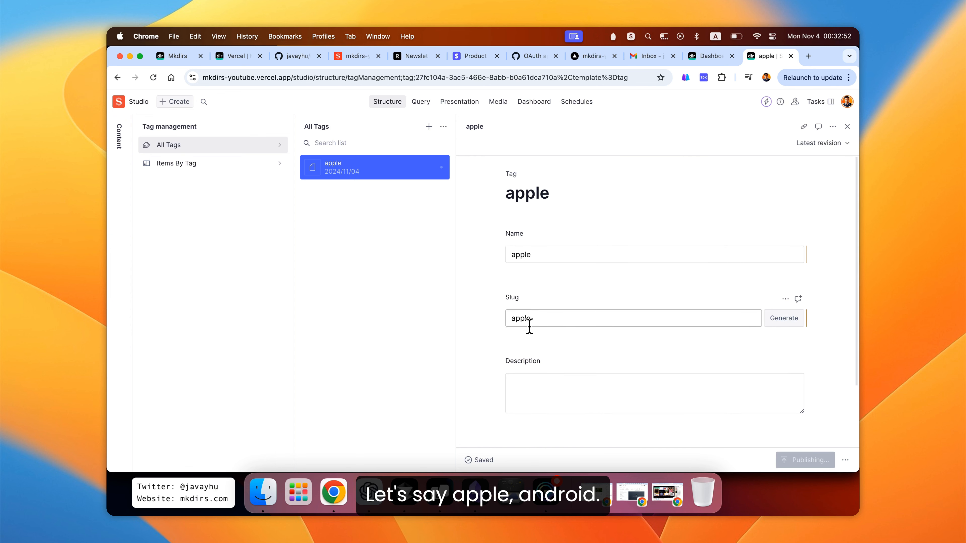
- Create and publish another tag named android with a generated slug
{"action": "left_click", "coordinate": [428, 126]}
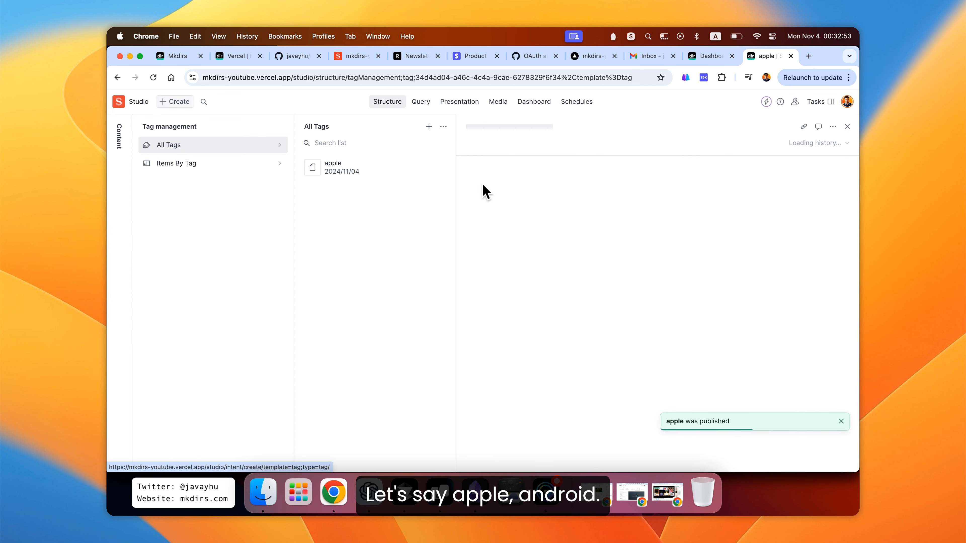
{"action": "left_click", "coordinate": [535, 253]}
{"action": "type", "text": "android"}
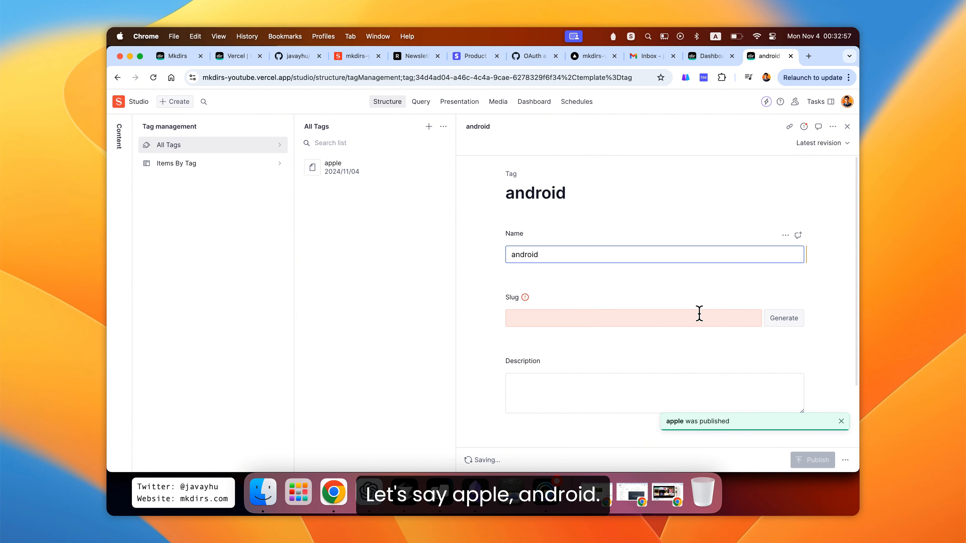
{"action": "left_click", "coordinate": [783, 321]}
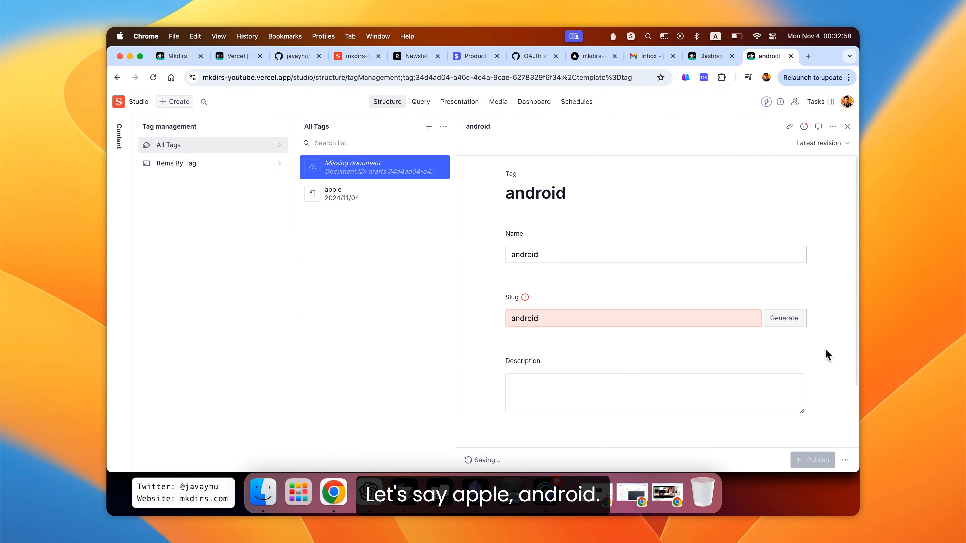
{"action": "left_click", "coordinate": [823, 457]}
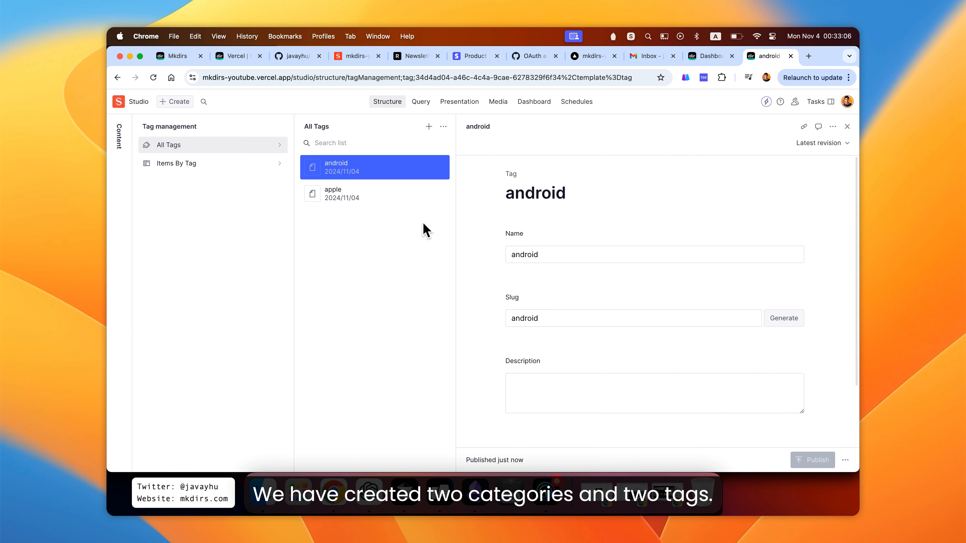
{"action": "left_click", "coordinate": [119, 146]}
{"action": "left_click", "coordinate": [184, 169]}
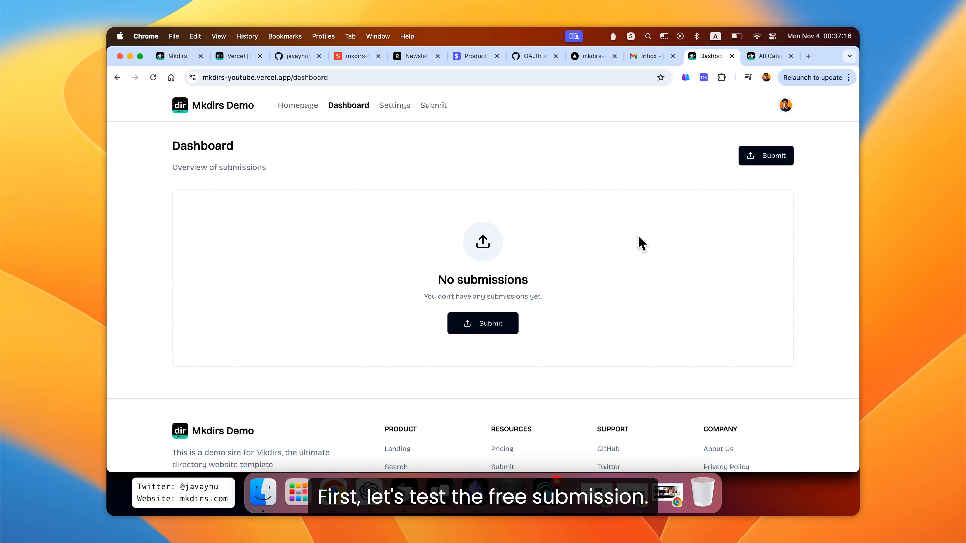
{"action": "left_click", "coordinate": [769, 158]}
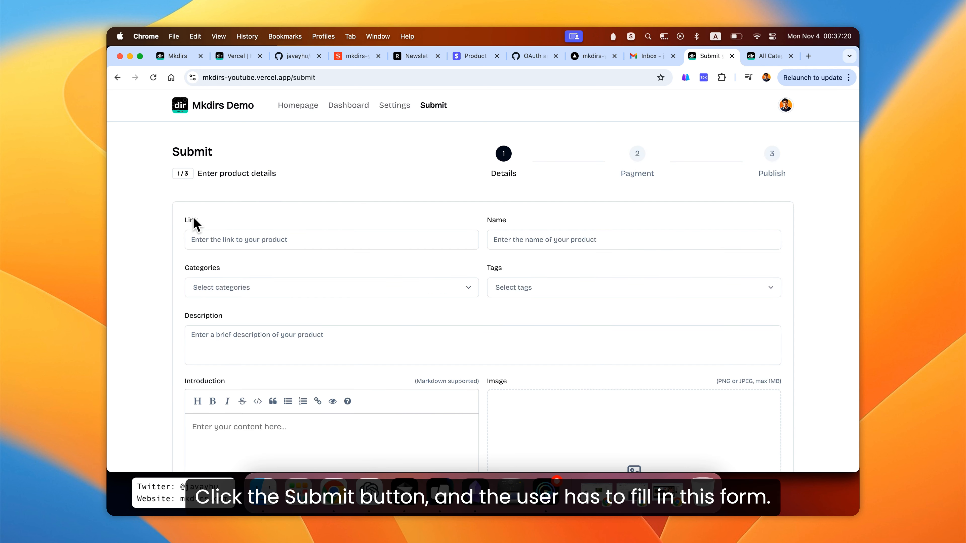
{"action": "scroll", "coordinate": [168, 228], "scroll_direction": "down", "scroll_amount": 6}
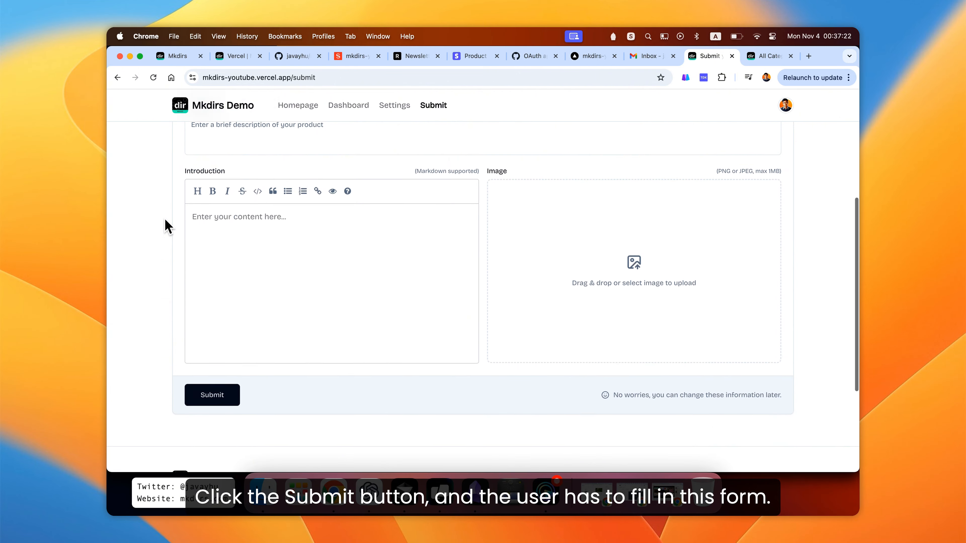
{"action": "scroll", "coordinate": [168, 227], "scroll_direction": "up", "scroll_amount": 6}
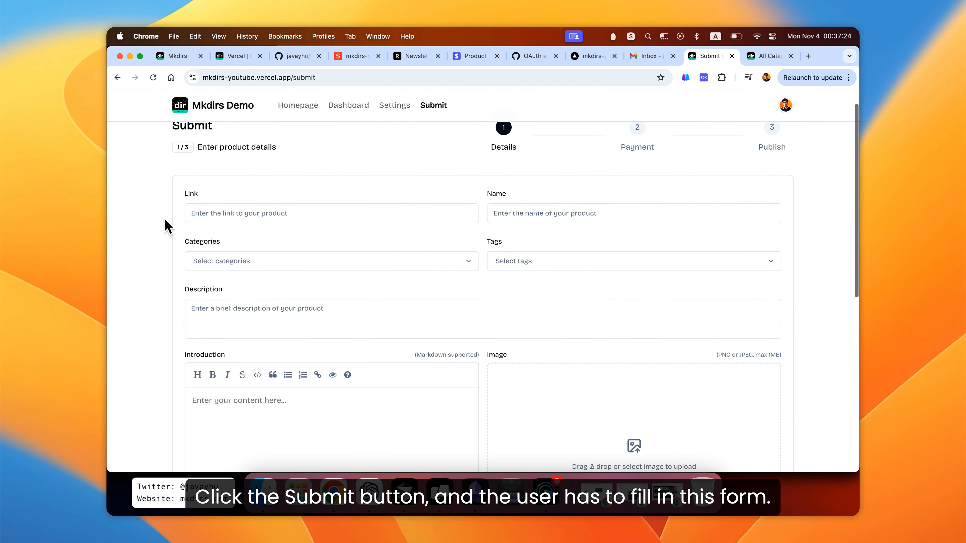
{"action": "left_click", "coordinate": [251, 230]}
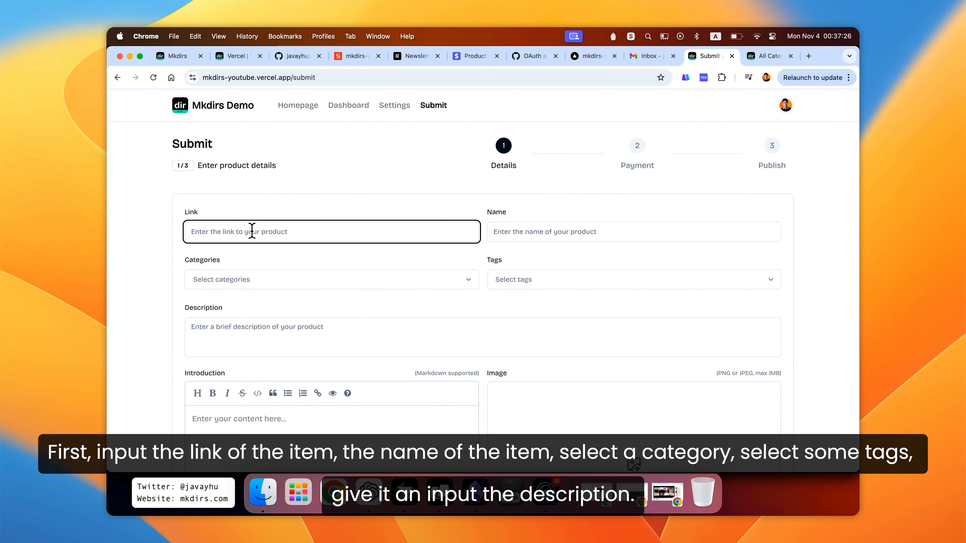
{"action": "type", "text": "h"}
{"action": "key", "text": "Tab"}
{"action": "type", "text": "mk"}
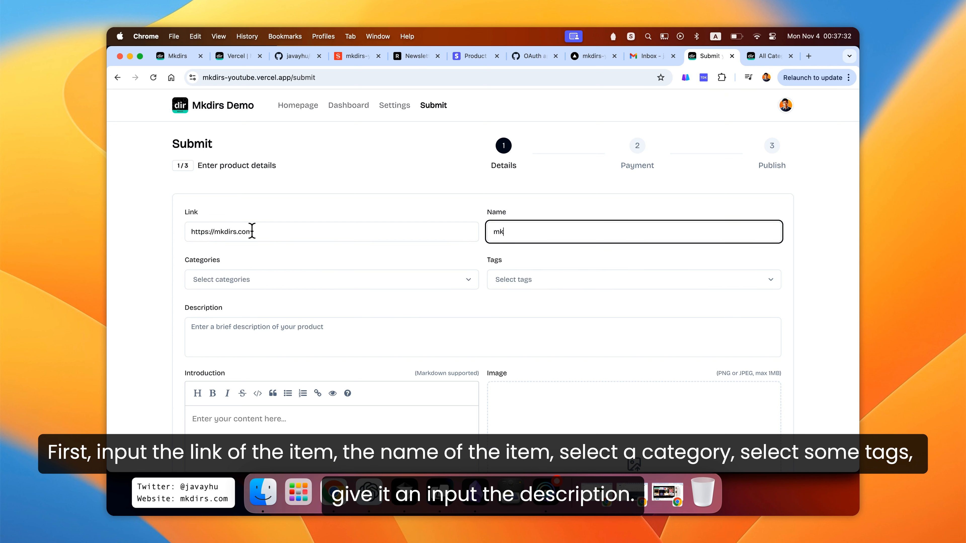
- Select the Website category and the android and apple tags for the submission
{"action": "key", "text": "Tab"}
{"action": "key", "text": "Return"}
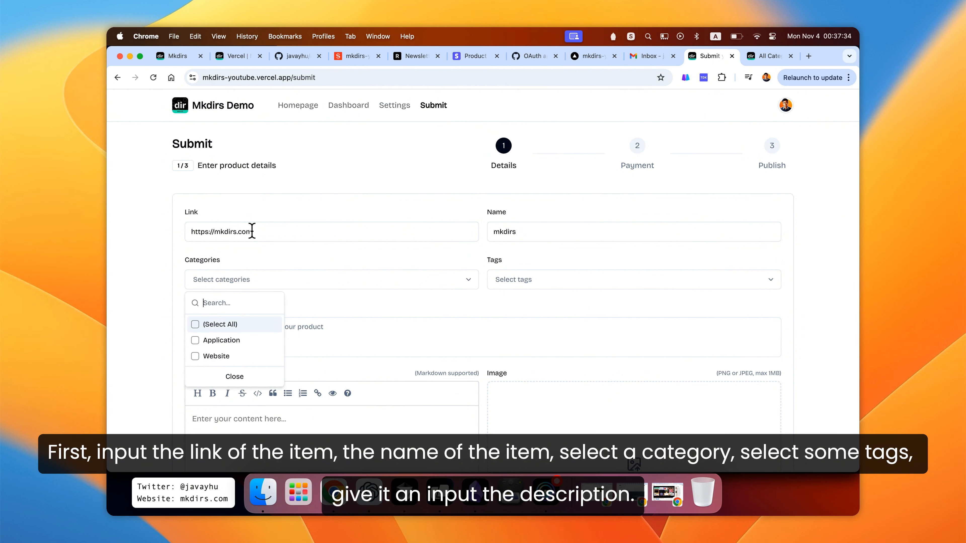
{"action": "key", "text": "Down"}
{"action": "key", "text": "Down"}
{"action": "key", "text": "Return"}
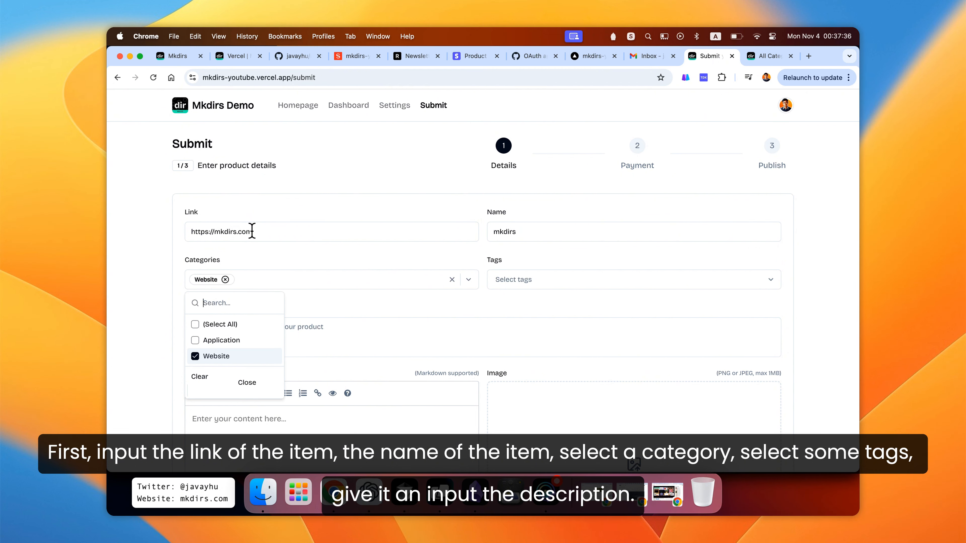
{"action": "left_click", "coordinate": [491, 297]}
{"action": "left_click", "coordinate": [522, 285]}
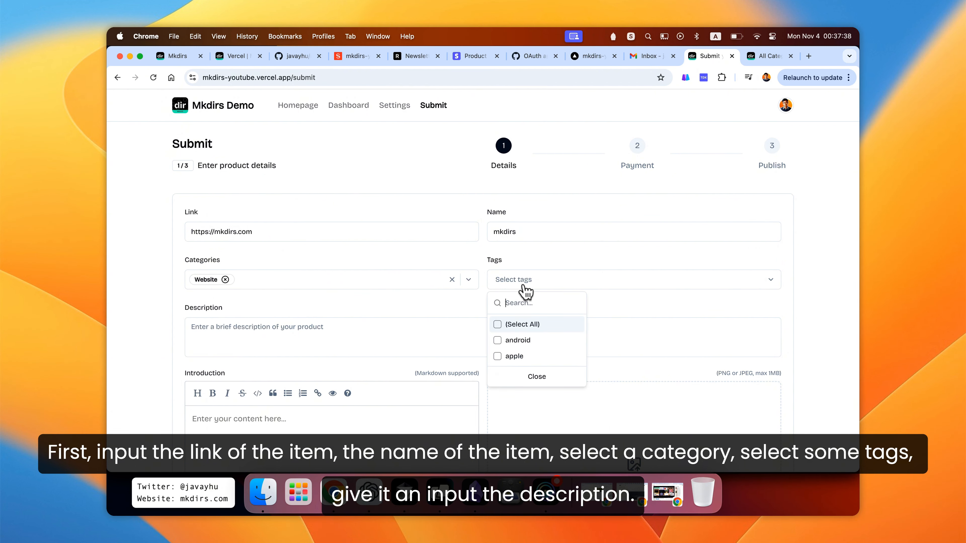
{"action": "left_click", "coordinate": [523, 345]}
{"action": "left_click", "coordinate": [523, 356]}
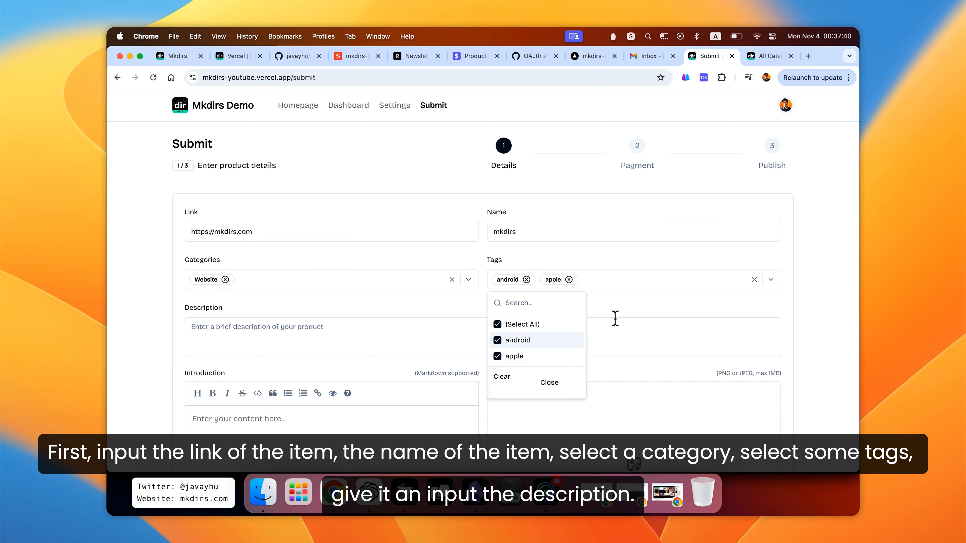
{"action": "left_click", "coordinate": [638, 299]}
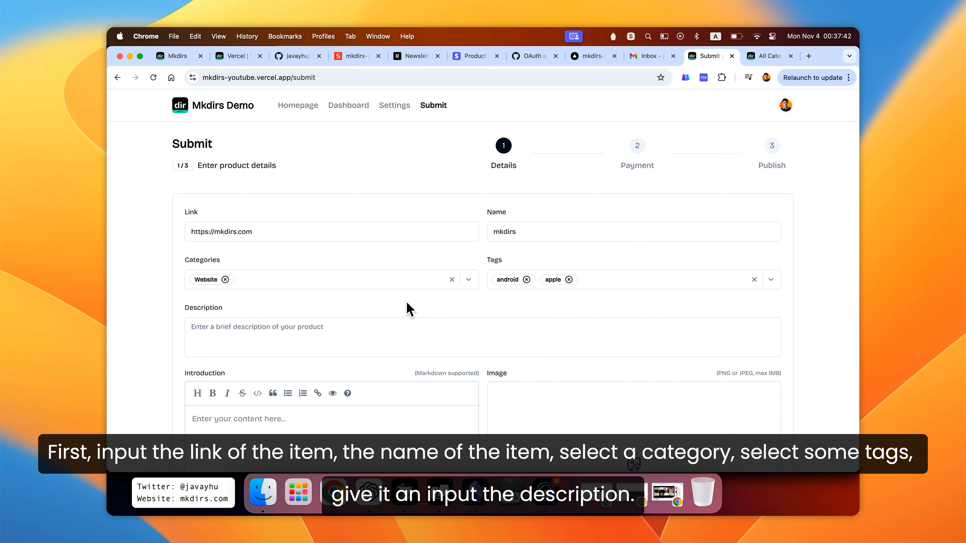
- Copy the headline from the mkdirs.com homepage and paste it into the submission's Description field
{"action": "scroll", "coordinate": [407, 304], "scroll_direction": "down", "scroll_amount": 2}
{"action": "left_click", "coordinate": [392, 297]}
{"action": "scroll", "coordinate": [393, 297], "scroll_direction": "down", "scroll_amount": 3}
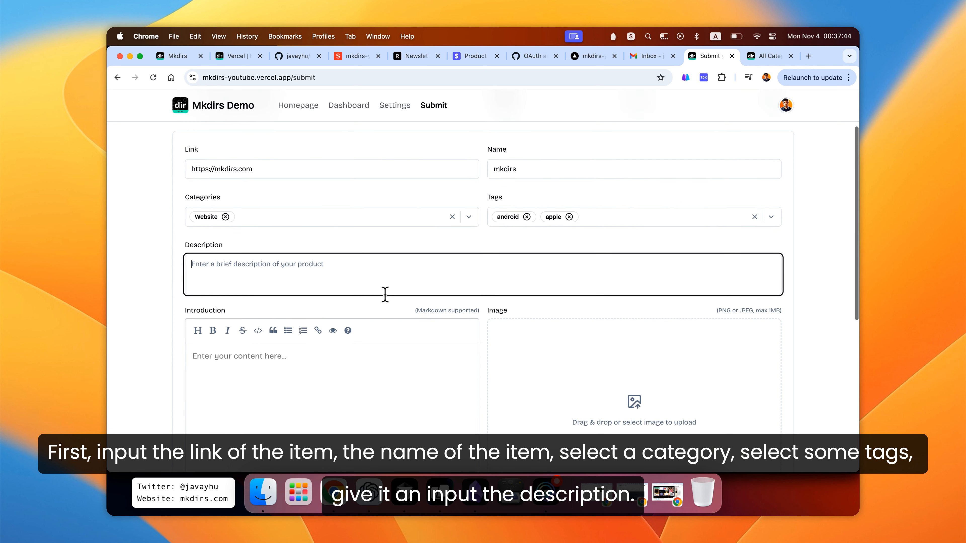
{"action": "scroll", "coordinate": [398, 246], "scroll_direction": "up", "scroll_amount": 2}
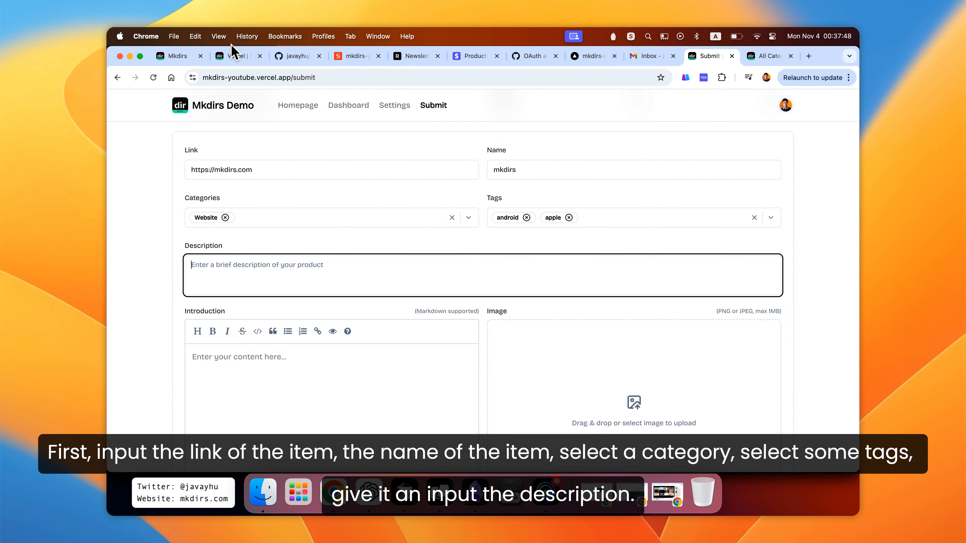
{"action": "left_click", "coordinate": [174, 56]}
{"action": "left_click_drag", "start_coordinate": [307, 186], "coordinate": [651, 218]}
{"action": "key", "text": "super+c"}
{"action": "left_click", "coordinate": [711, 63]}
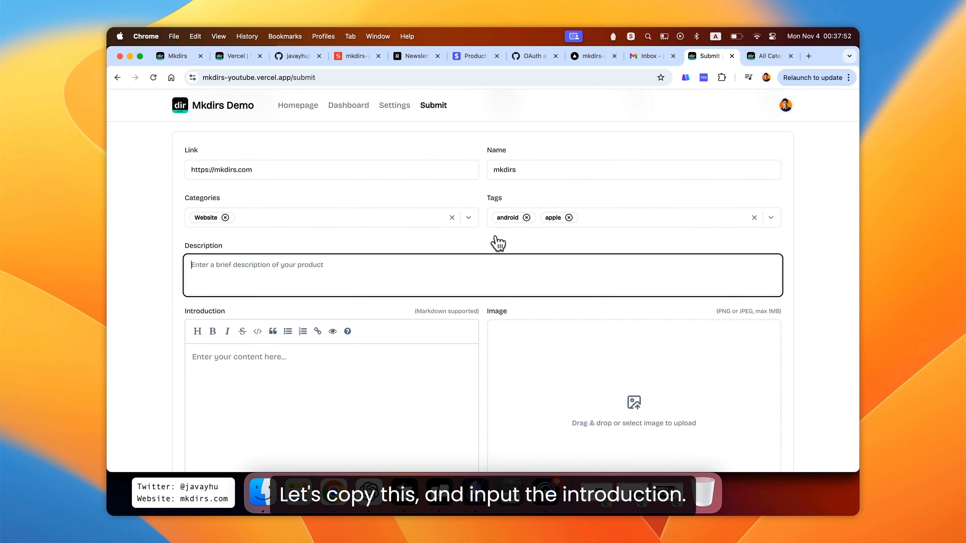
{"action": "key", "text": "super+v"}
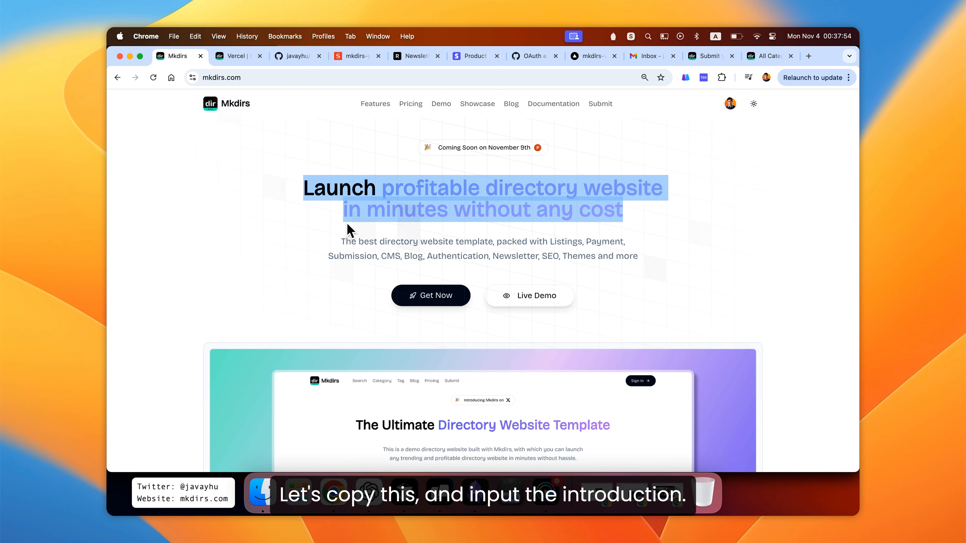
- Copy the homepage headline and tagline, then write a '# heading' line in the Introduction and paste the text below as two paragraphs
{"action": "left_click", "coordinate": [343, 256]}
{"action": "left_click_drag", "start_coordinate": [304, 188], "coordinate": [657, 274]}
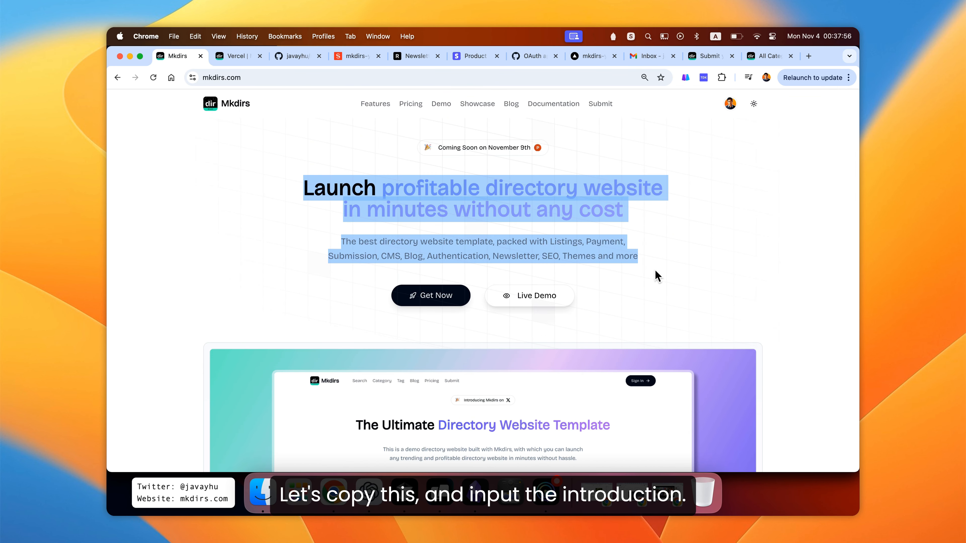
{"action": "left_click", "coordinate": [710, 57]}
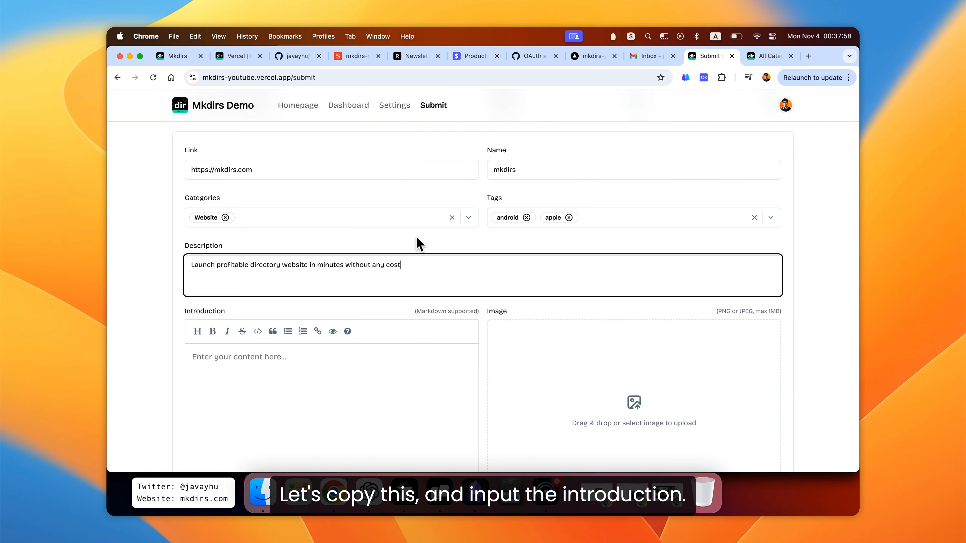
{"action": "left_click", "coordinate": [347, 361]}
{"action": "scroll", "coordinate": [347, 361], "scroll_direction": "down", "scroll_amount": 3}
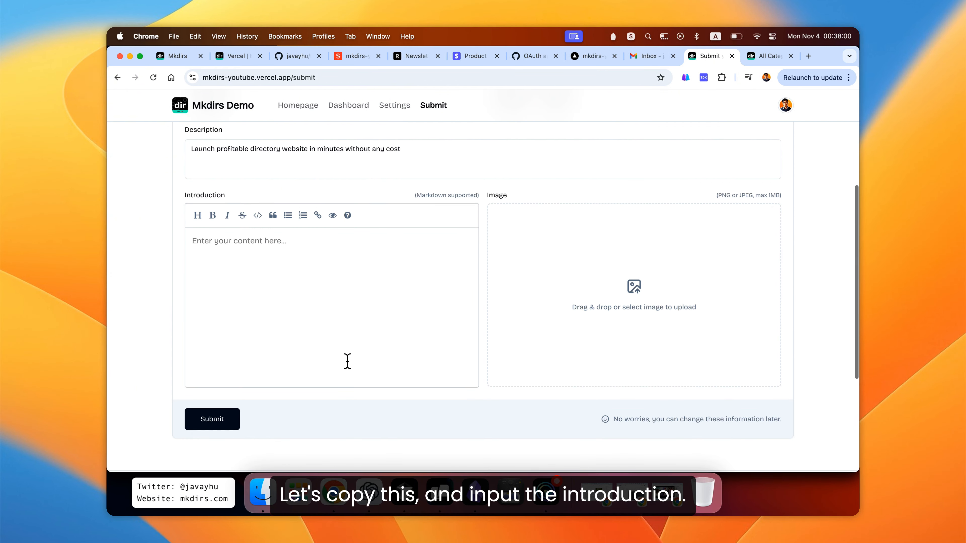
{"action": "scroll", "coordinate": [347, 317], "scroll_direction": "up", "scroll_amount": 1}
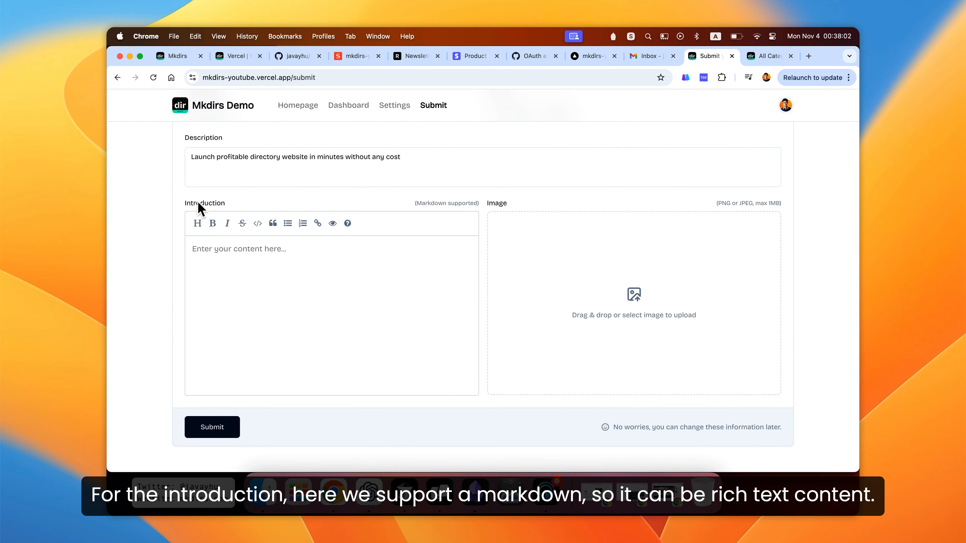
{"action": "left_click_drag", "start_coordinate": [416, 203], "coordinate": [477, 206]}
{"action": "left_click", "coordinate": [408, 216]}
{"action": "left_click", "coordinate": [384, 254]}
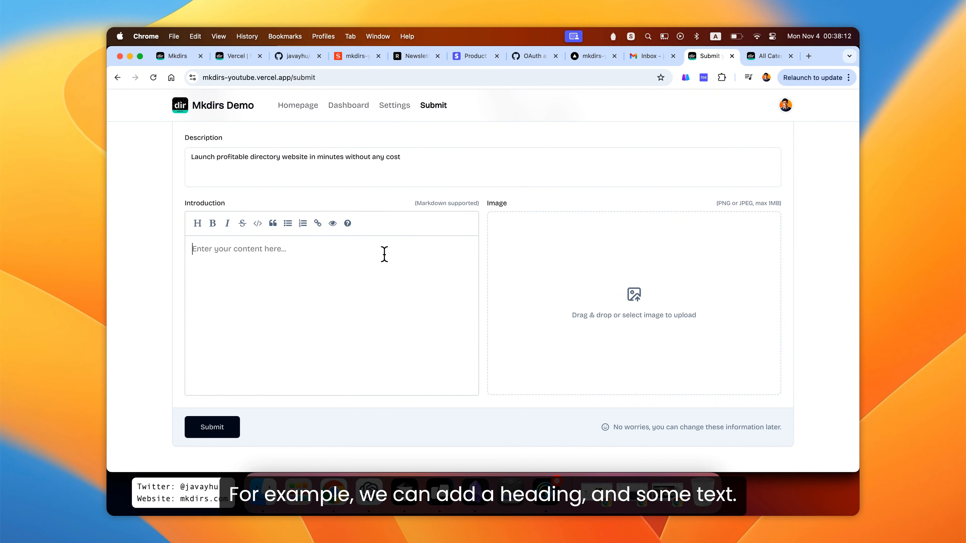
{"action": "type", "text": "heading"}
{"action": "key", "text": "super+h"}
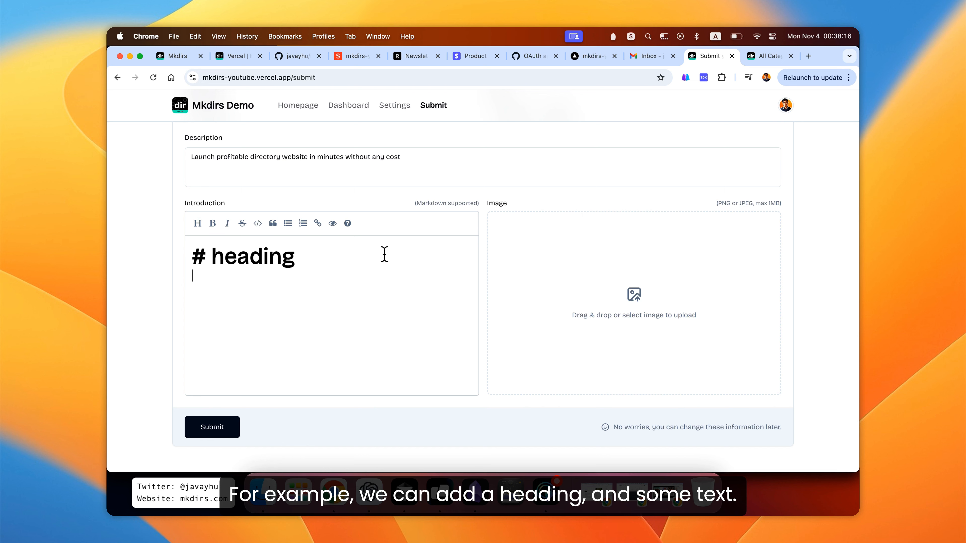
{"action": "key", "text": "super+v"}
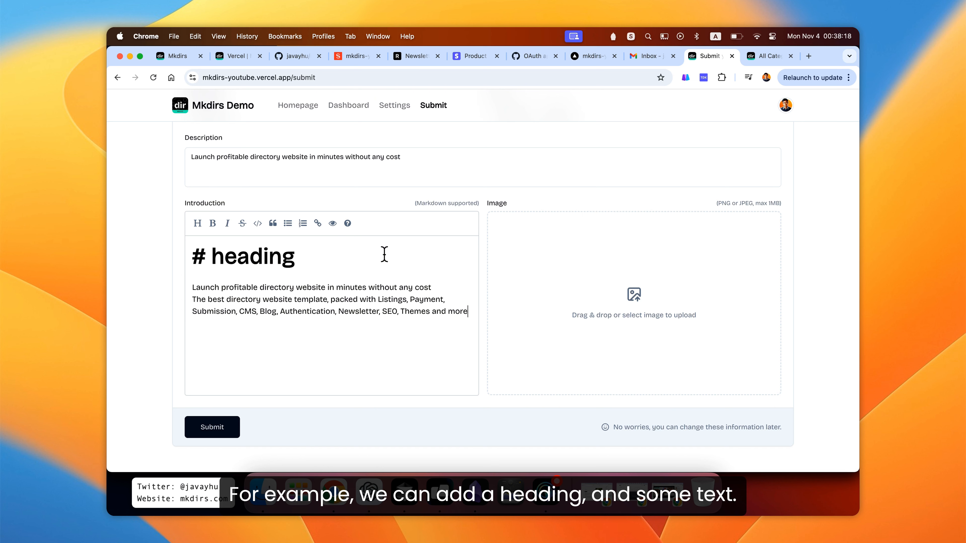
{"action": "key", "text": "Return"}
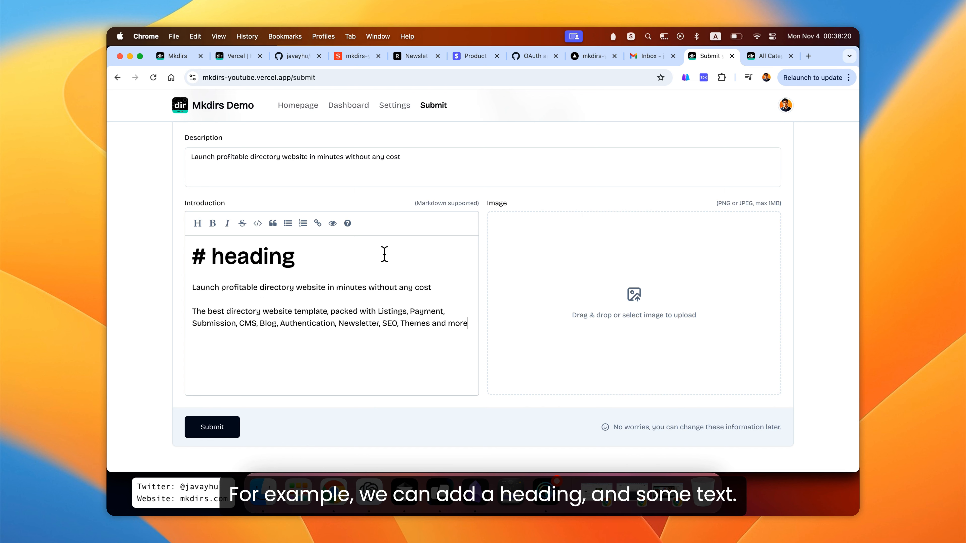
- Change the introduction heading to Mkdirs and make the word profitable bold
{"action": "double_click", "coordinate": [247, 262]}
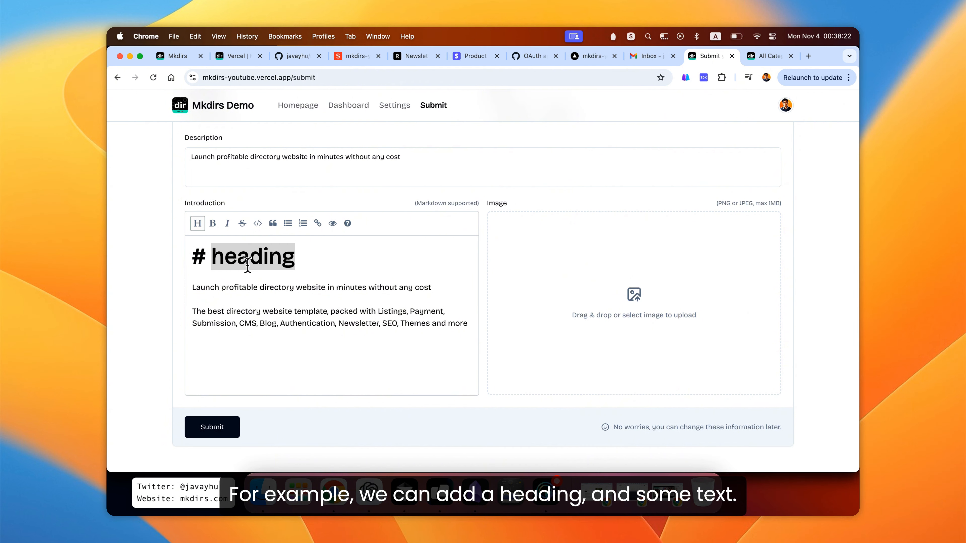
{"action": "type", "text": "Mkdirs"}
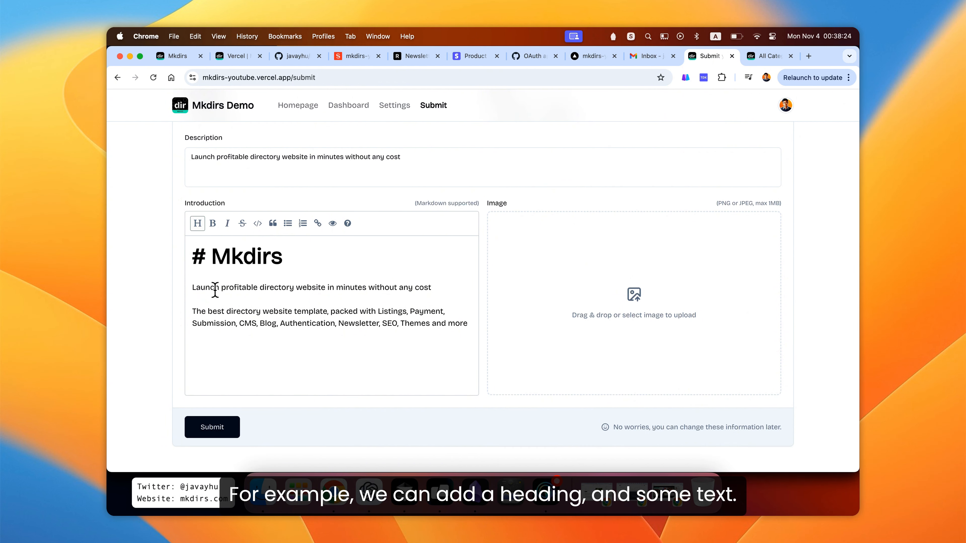
{"action": "double_click", "coordinate": [244, 286]}
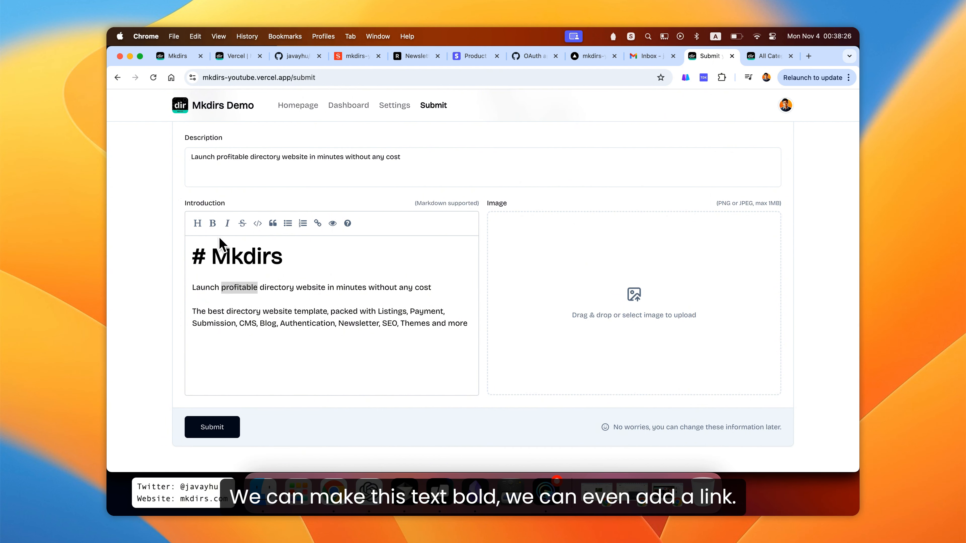
{"action": "left_click", "coordinate": [213, 223]}
{"action": "left_click", "coordinate": [327, 314]}
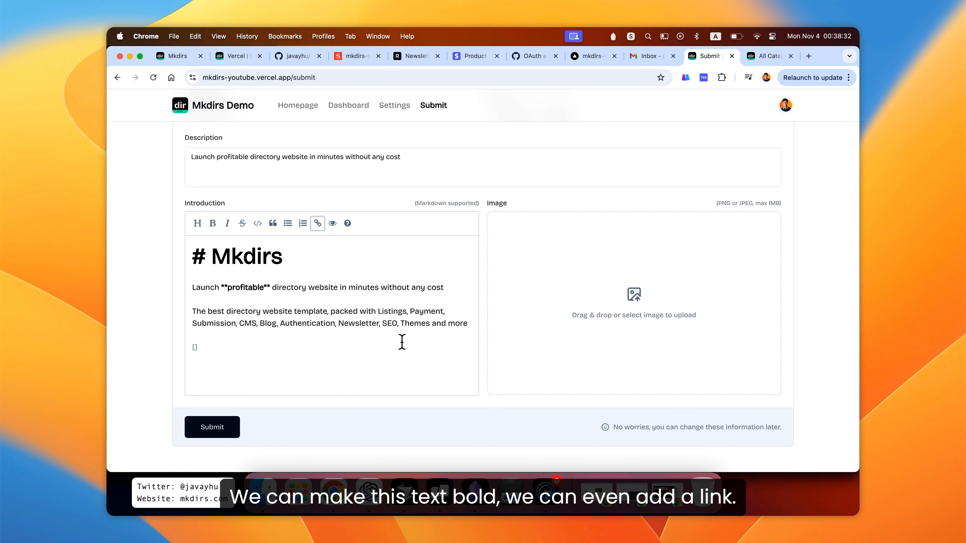
{"action": "left_click", "coordinate": [317, 224]}
{"action": "type", "text": "mkdirs](https://mkdirs.com"}
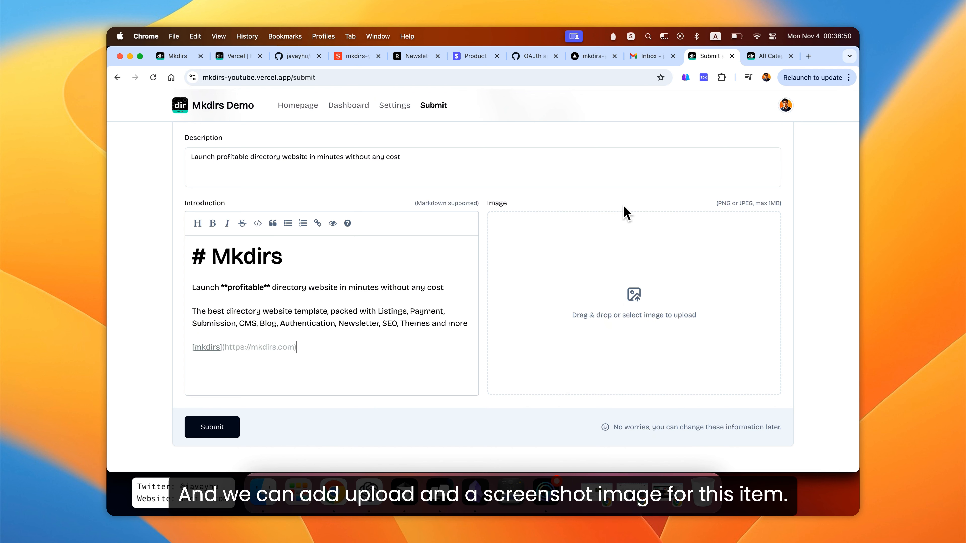
- Upload mkdirs.png from the Desktop as the product image
{"action": "scroll", "coordinate": [585, 302], "scroll_direction": "up", "scroll_amount": 1}
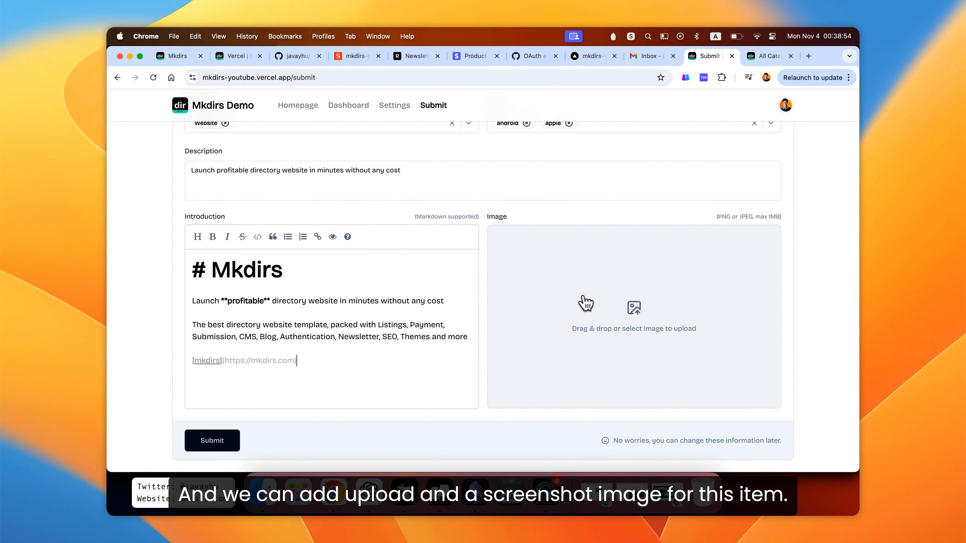
{"action": "left_click", "coordinate": [614, 316]}
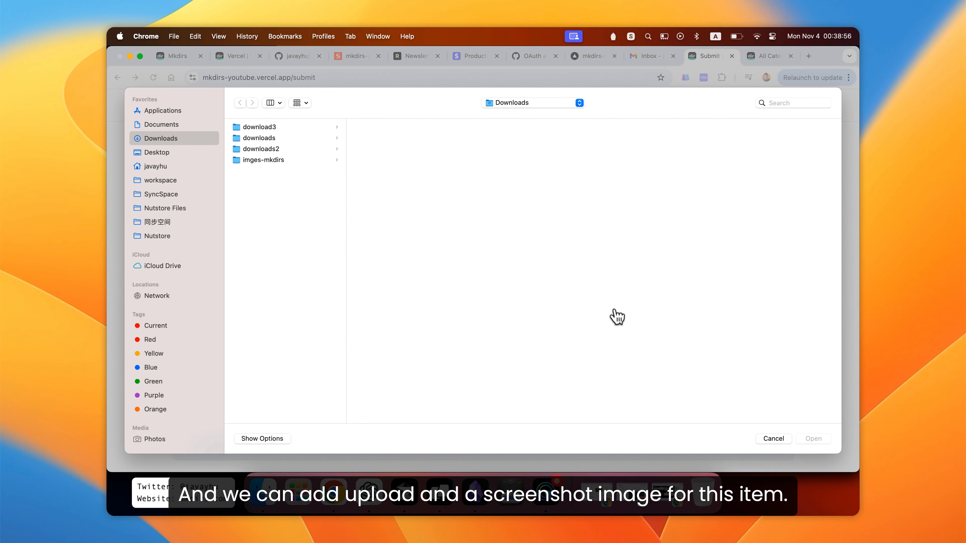
{"action": "left_click", "coordinate": [206, 156]}
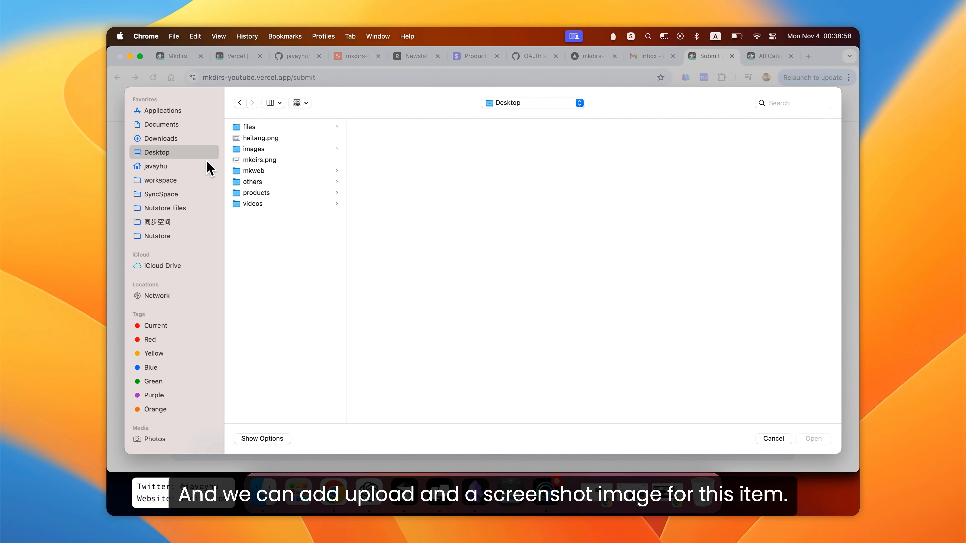
{"action": "double_click", "coordinate": [268, 159]}
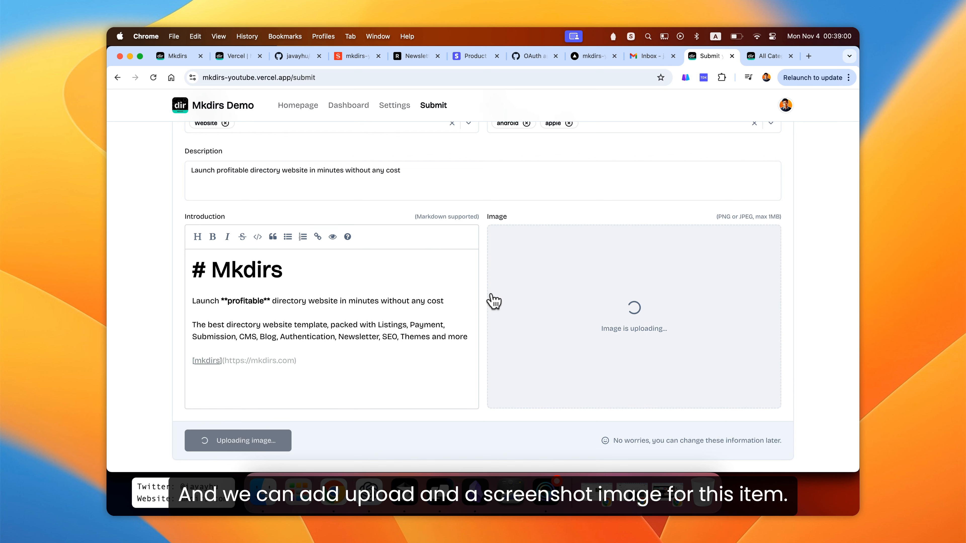
- Submit the product details form
{"action": "scroll", "coordinate": [480, 331], "scroll_direction": "down", "scroll_amount": 2}
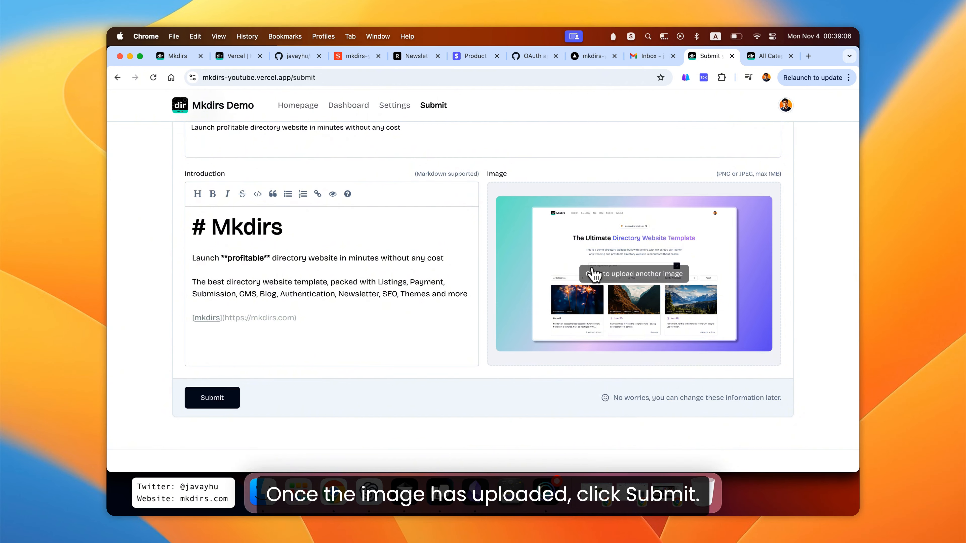
{"action": "scroll", "coordinate": [594, 274], "scroll_direction": "up", "scroll_amount": 5}
{"action": "scroll", "coordinate": [594, 275], "scroll_direction": "down", "scroll_amount": 5}
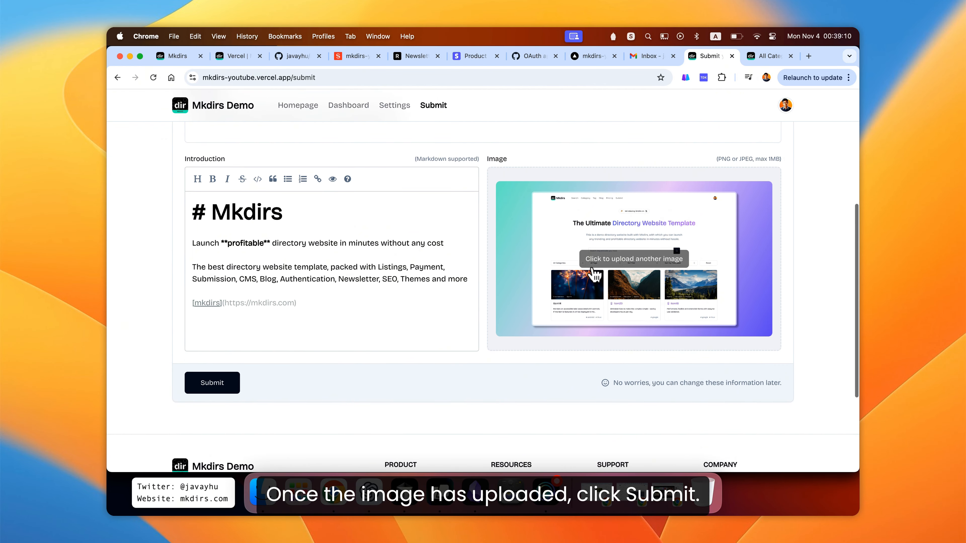
{"action": "left_click", "coordinate": [211, 387]}
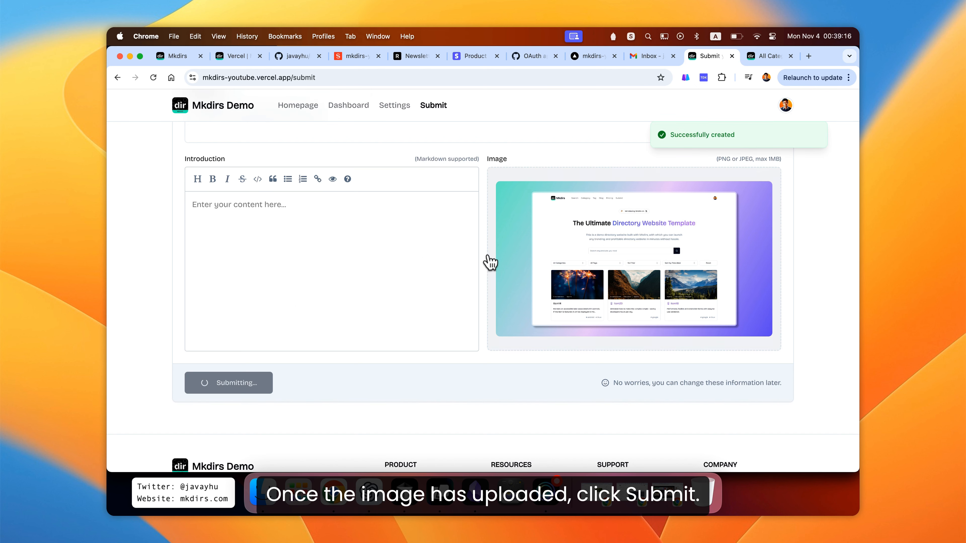
- Review the submitted product's details, status and pricing plans on the payment page
{"action": "scroll", "coordinate": [475, 184], "scroll_direction": "down", "scroll_amount": 3}
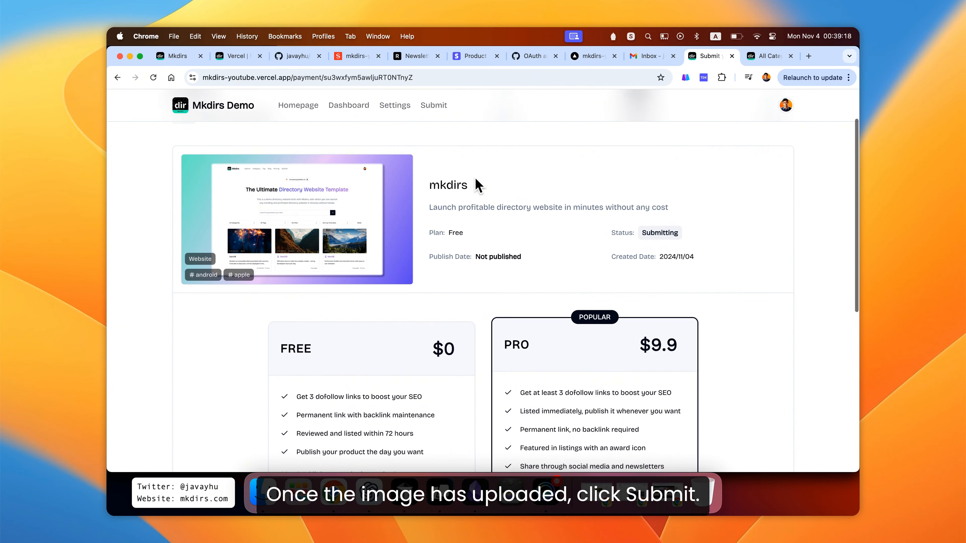
{"action": "scroll", "coordinate": [467, 231], "scroll_direction": "down", "scroll_amount": 2}
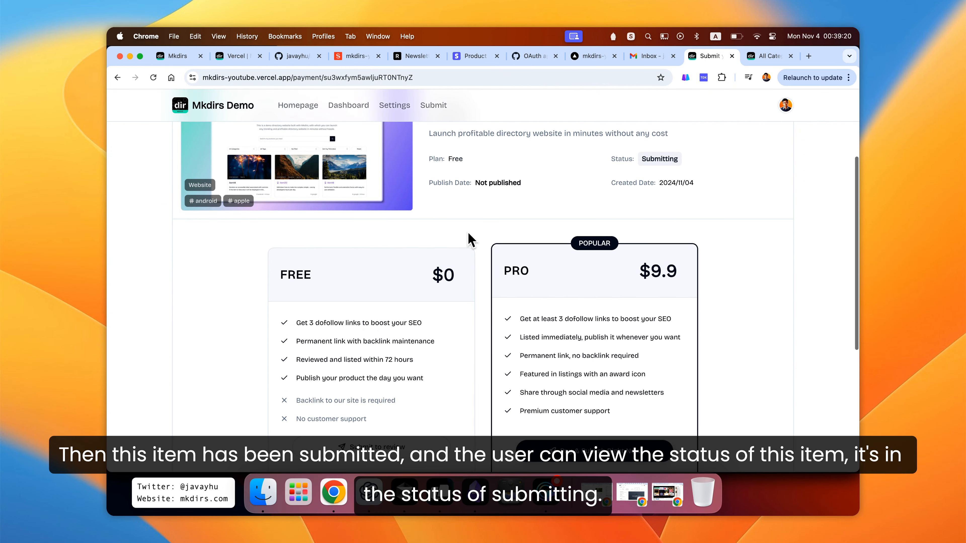
{"action": "scroll", "coordinate": [487, 252], "scroll_direction": "down", "scroll_amount": 2}
{"action": "scroll", "coordinate": [483, 287], "scroll_direction": "down", "scroll_amount": 2}
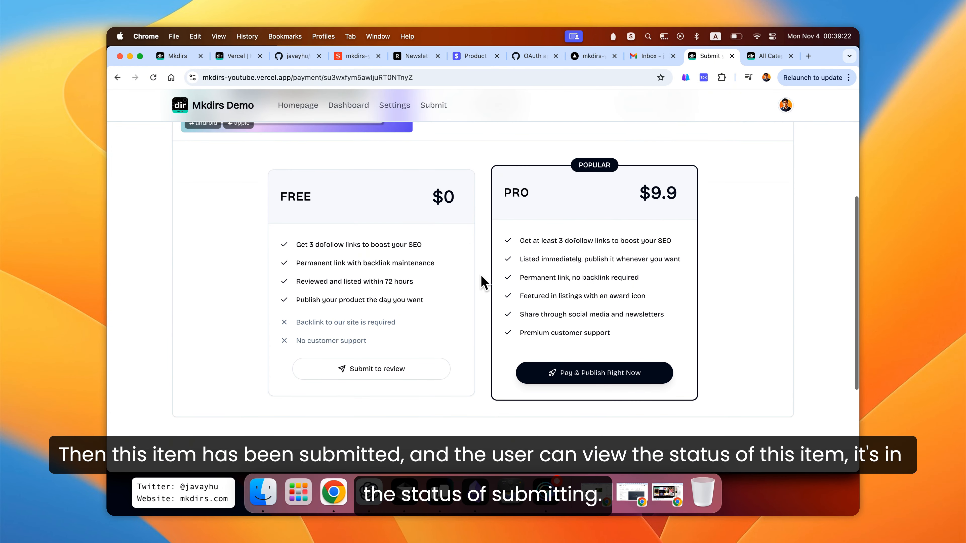
{"action": "scroll", "coordinate": [483, 267], "scroll_direction": "up", "scroll_amount": 3}
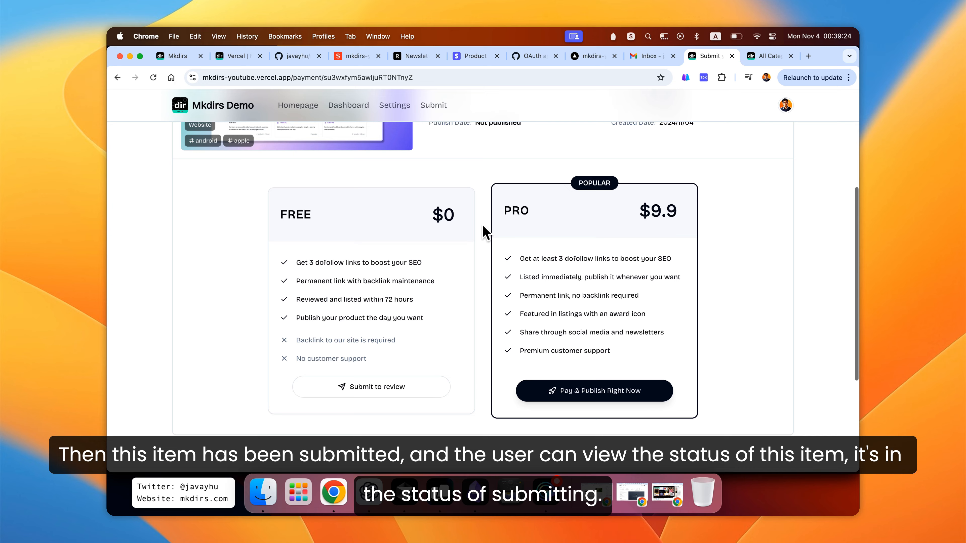
{"action": "scroll", "coordinate": [485, 233], "scroll_direction": "up", "scroll_amount": 2}
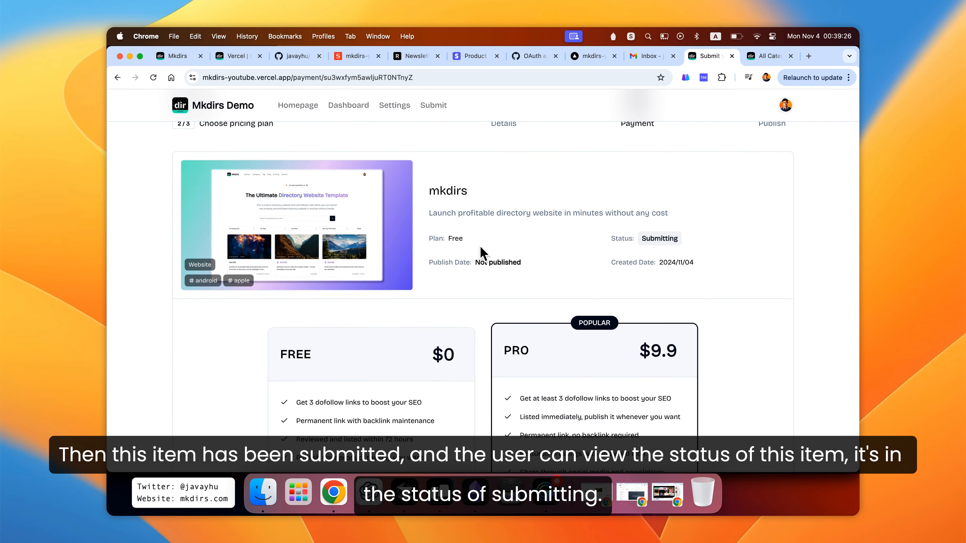
{"action": "scroll", "coordinate": [480, 247], "scroll_direction": "down", "scroll_amount": 1}
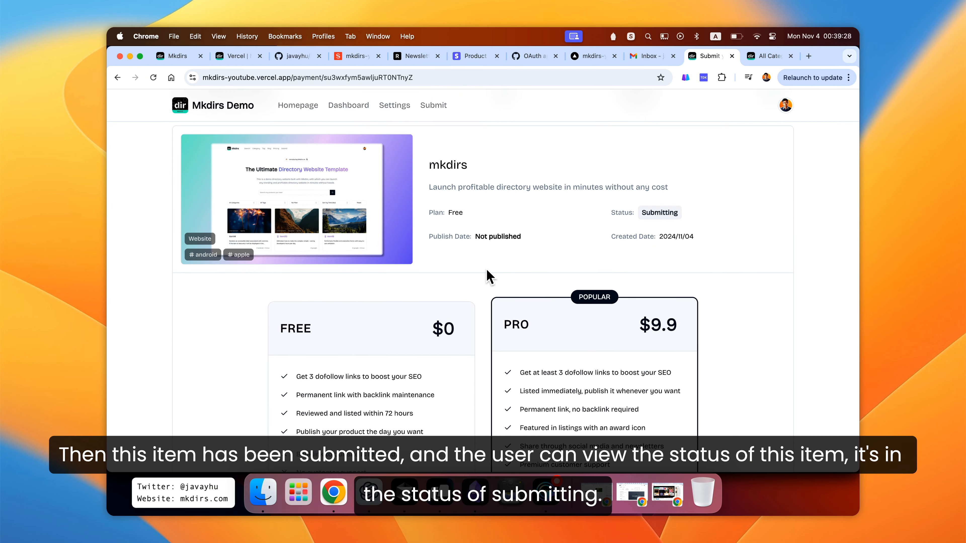
{"action": "scroll", "coordinate": [486, 289], "scroll_direction": "down", "scroll_amount": 1}
{"action": "scroll", "coordinate": [485, 289], "scroll_direction": "down", "scroll_amount": 3}
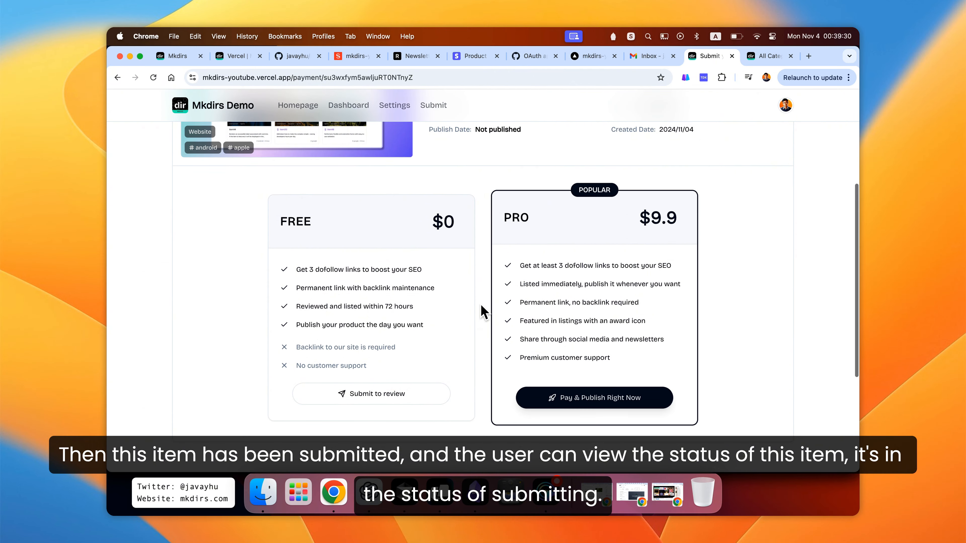
{"action": "scroll", "coordinate": [483, 311], "scroll_direction": "up", "scroll_amount": 5}
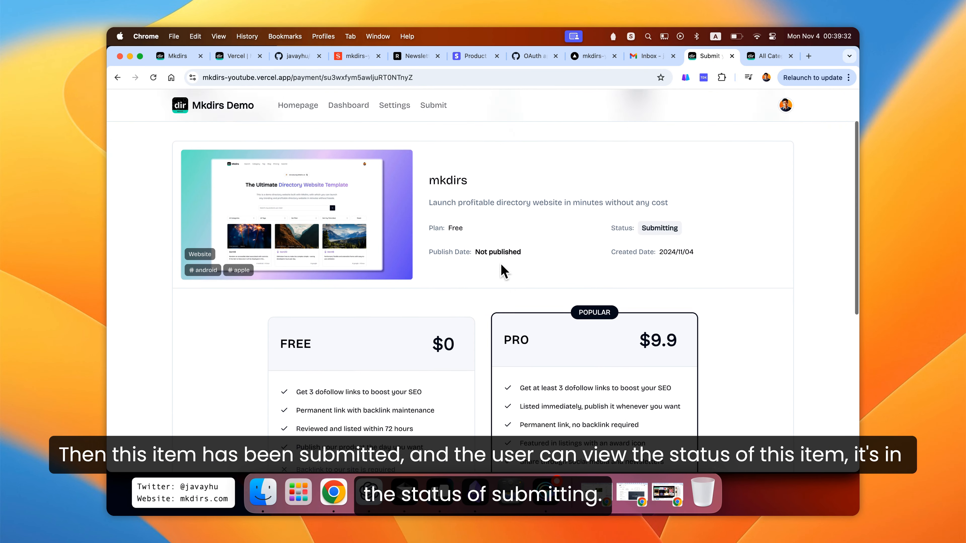
{"action": "scroll", "coordinate": [502, 267], "scroll_direction": "down", "scroll_amount": 1}
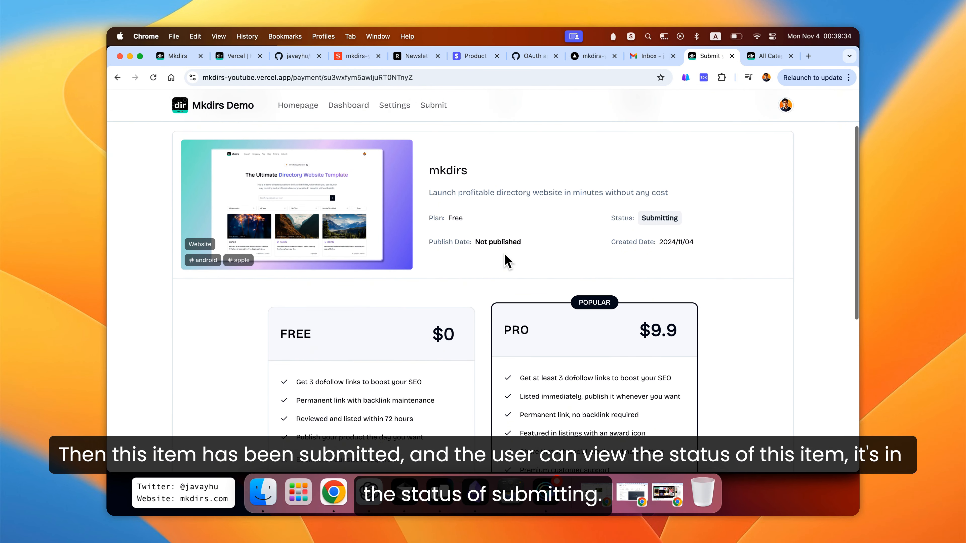
{"action": "double_click", "coordinate": [654, 217]}
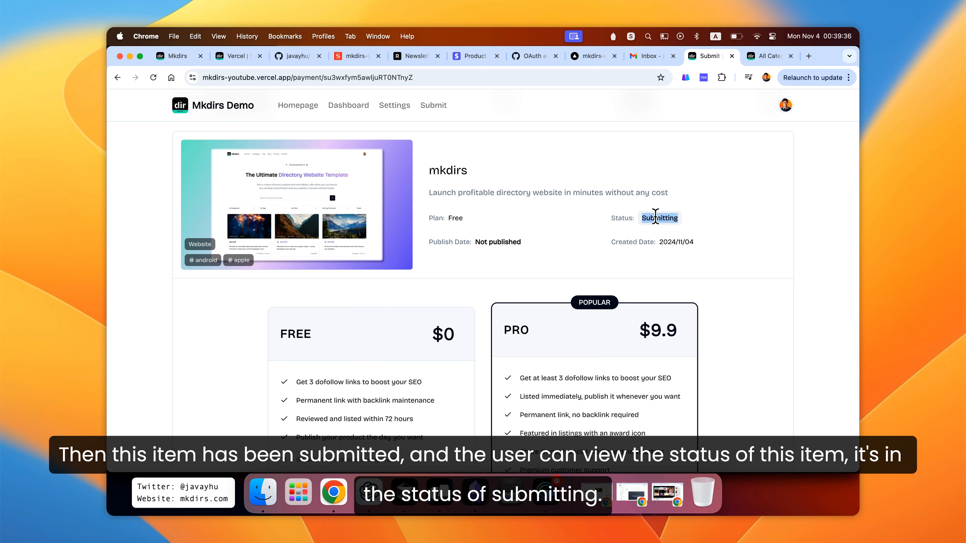
{"action": "left_click", "coordinate": [523, 225]}
{"action": "scroll", "coordinate": [480, 291], "scroll_direction": "down", "scroll_amount": 2}
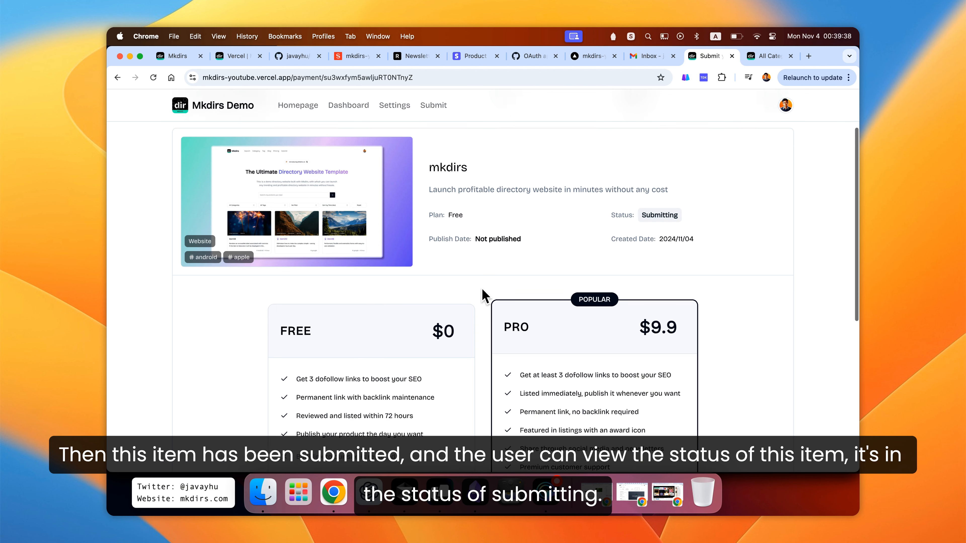
- Submit the product for review under the free plan
{"action": "scroll", "coordinate": [487, 314], "scroll_direction": "down", "scroll_amount": 2}
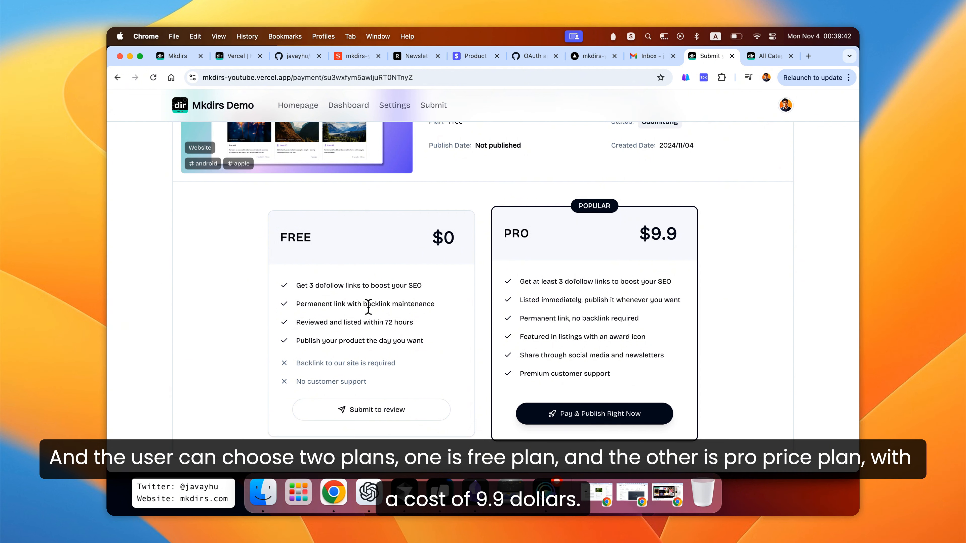
{"action": "left_click_drag", "start_coordinate": [322, 239], "coordinate": [271, 239]}
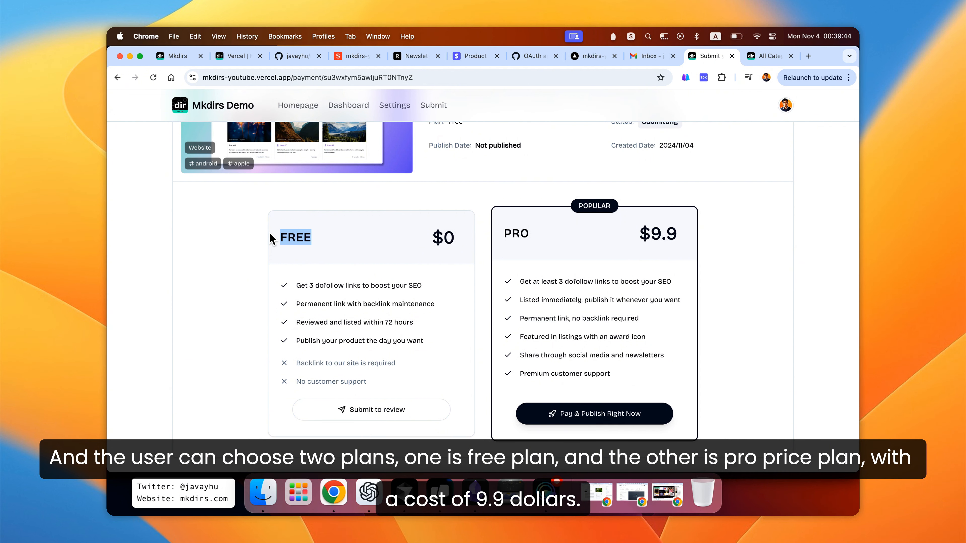
{"action": "left_click", "coordinate": [350, 249]}
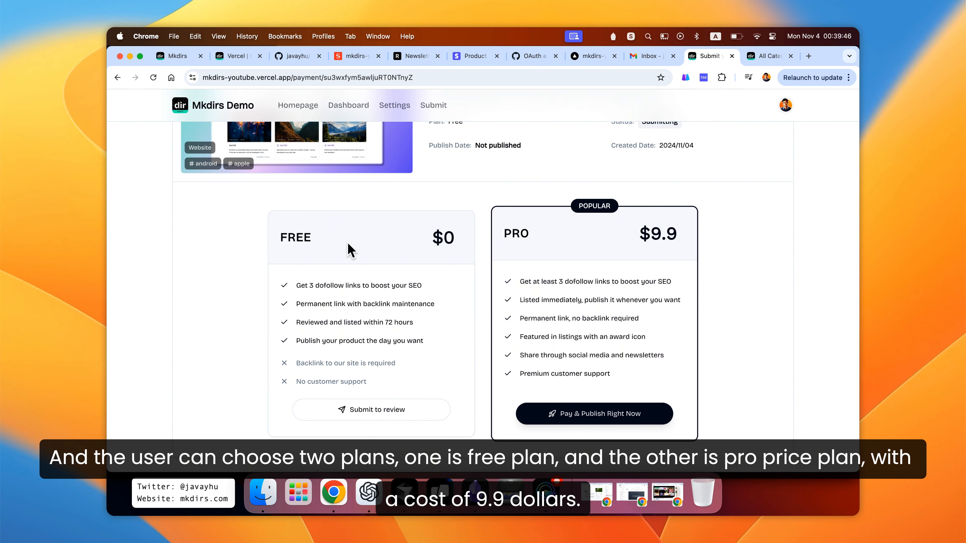
{"action": "left_click", "coordinate": [350, 250]}
{"action": "left_click_drag", "start_coordinate": [533, 235], "coordinate": [498, 230]}
{"action": "left_click", "coordinate": [552, 237]}
{"action": "mouse_move", "coordinate": [642, 225]}
{"action": "left_mouse_down"}
{"action": "mouse_move", "coordinate": [692, 239]}
{"action": "mouse_move", "coordinate": [635, 233]}
{"action": "left_mouse_up"}
{"action": "left_click", "coordinate": [591, 240]}
{"action": "scroll", "coordinate": [476, 305], "scroll_direction": "down", "scroll_amount": 1}
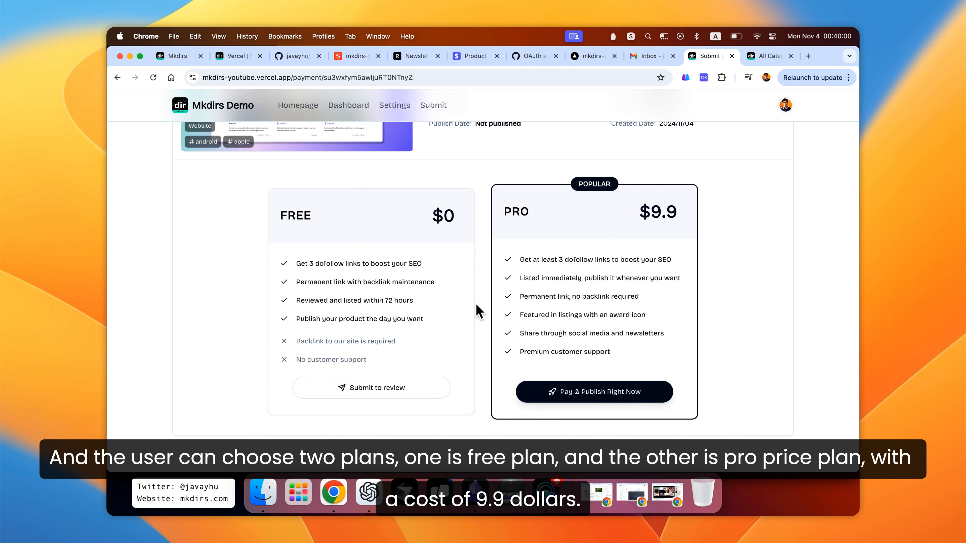
{"action": "scroll", "coordinate": [480, 289], "scroll_direction": "up", "scroll_amount": 1}
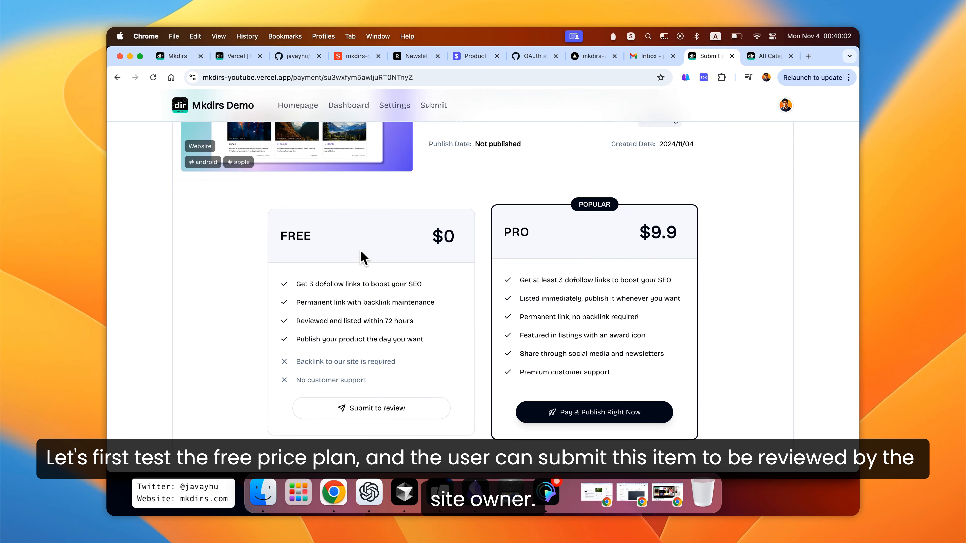
{"action": "left_click", "coordinate": [374, 408]}
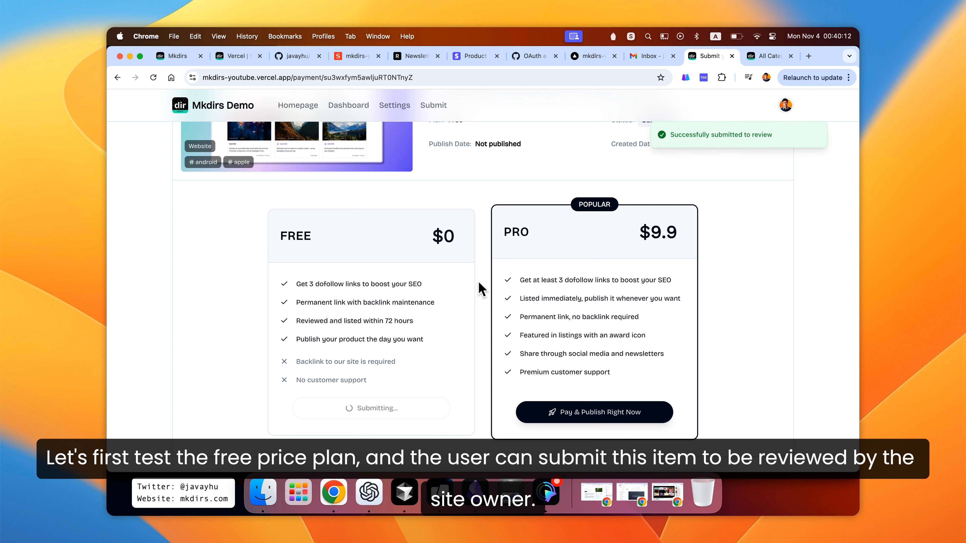
- Open the new submission email in the inbox and follow its review link to the Studio
{"action": "scroll", "coordinate": [483, 266], "scroll_direction": "up", "scroll_amount": 5}
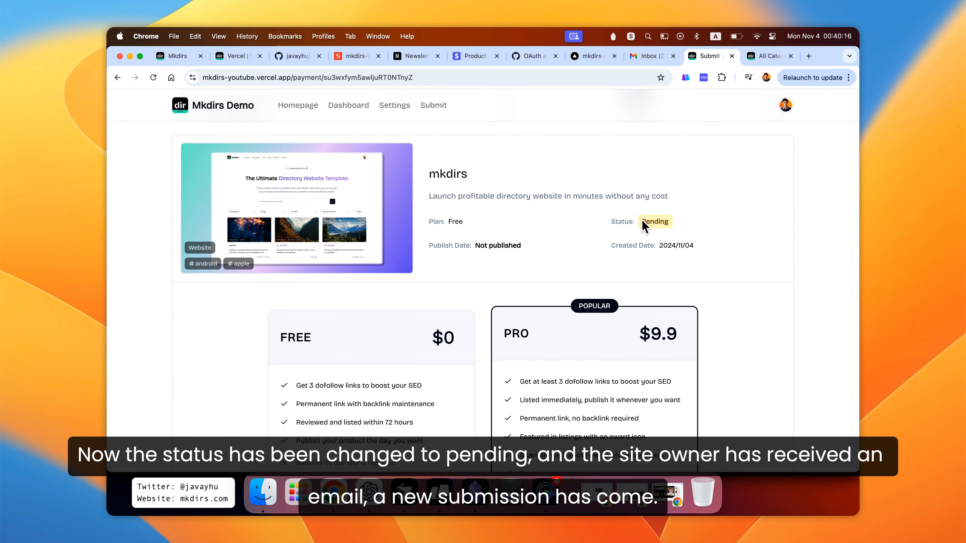
{"action": "left_click", "coordinate": [651, 58]}
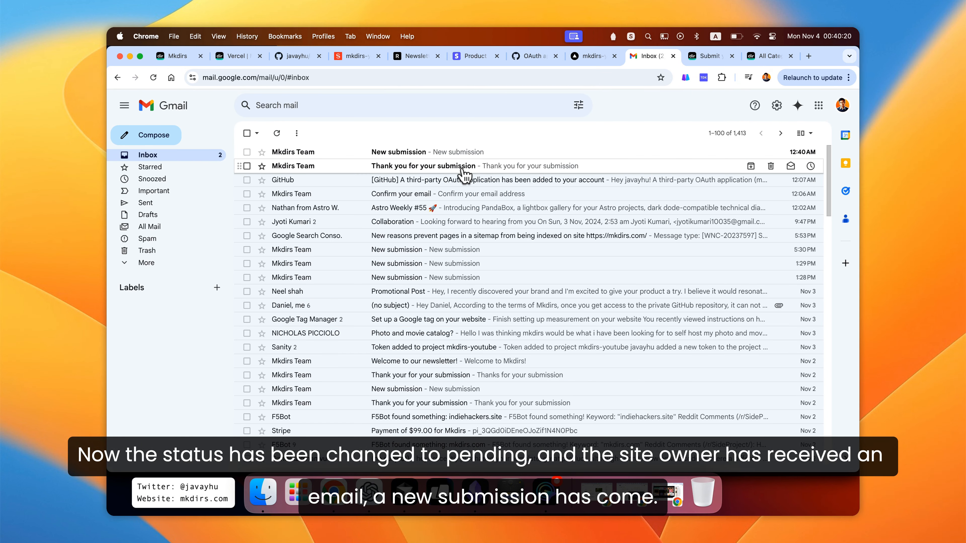
{"action": "left_click", "coordinate": [406, 154]}
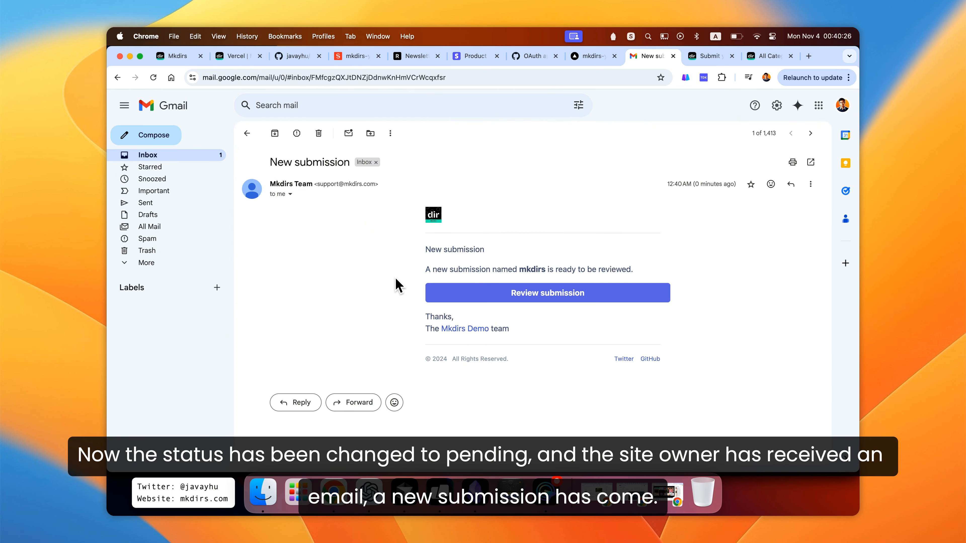
{"action": "left_click_drag", "start_coordinate": [424, 249], "coordinate": [498, 248]}
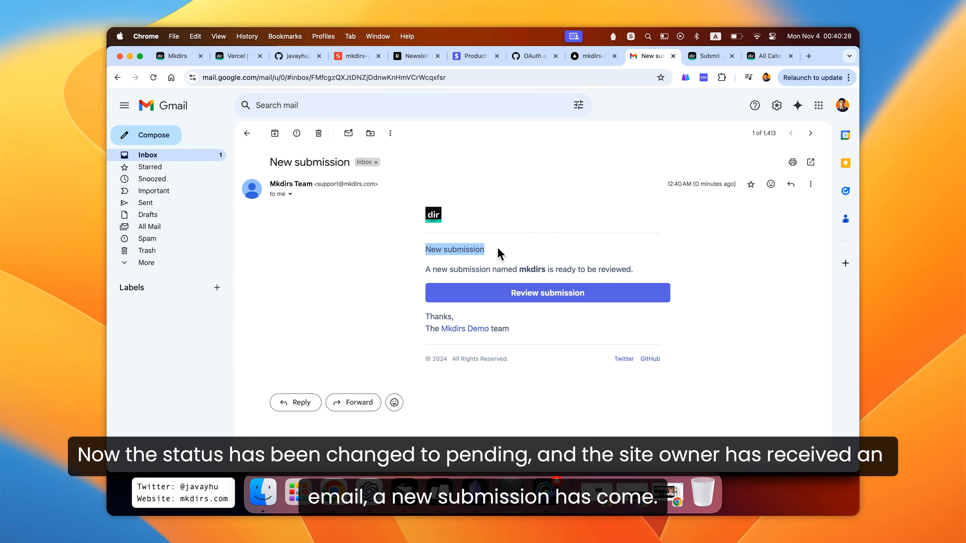
{"action": "left_click", "coordinate": [513, 249]}
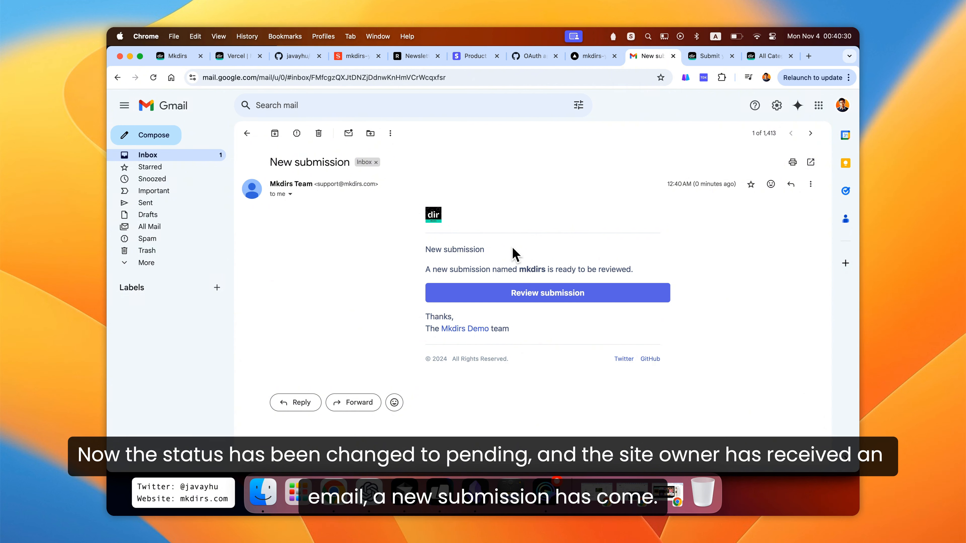
{"action": "left_click", "coordinate": [538, 301]}
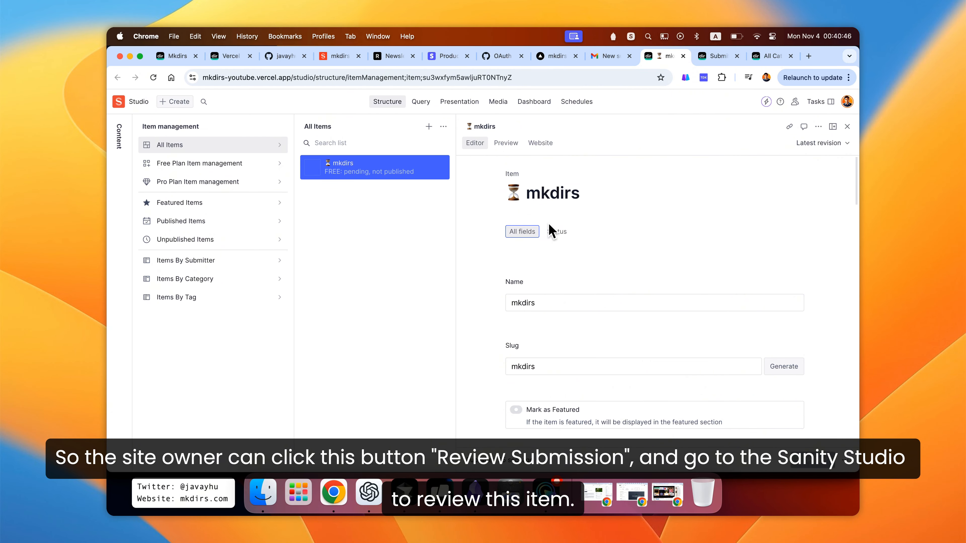
- Examine the submitted item's fields in the Studio editor, from description and tags to plan status
{"action": "scroll", "coordinate": [470, 294], "scroll_direction": "down", "scroll_amount": 3}
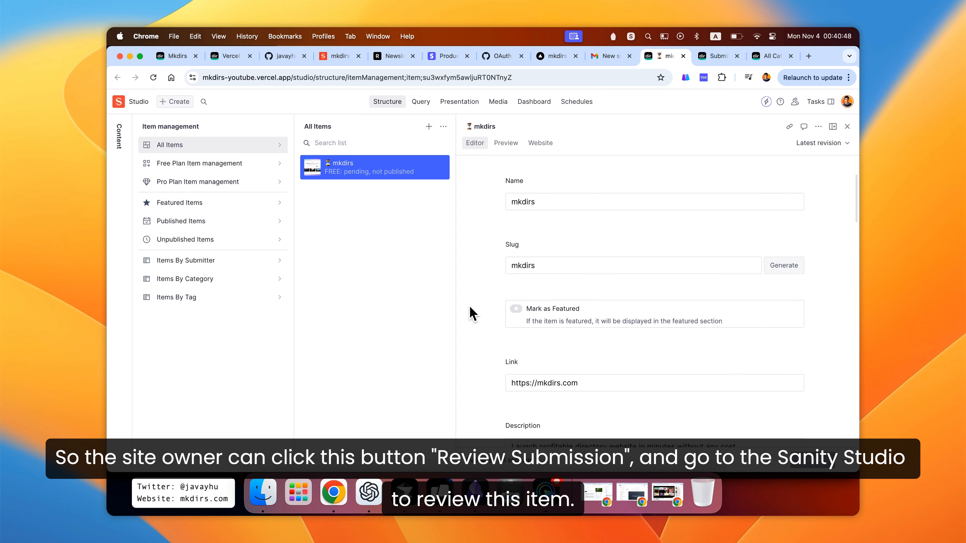
{"action": "scroll", "coordinate": [471, 309], "scroll_direction": "down", "scroll_amount": 6}
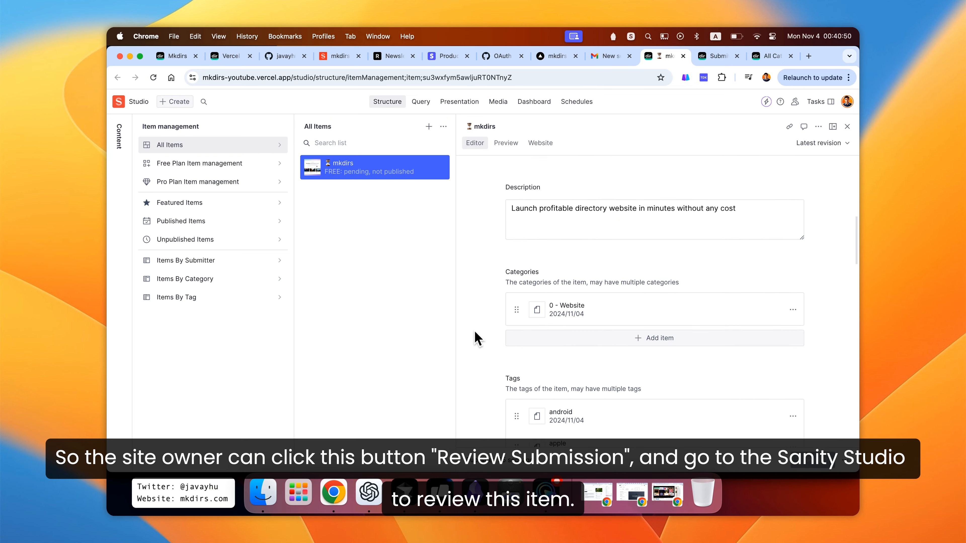
{"action": "scroll", "coordinate": [475, 333], "scroll_direction": "down", "scroll_amount": 10}
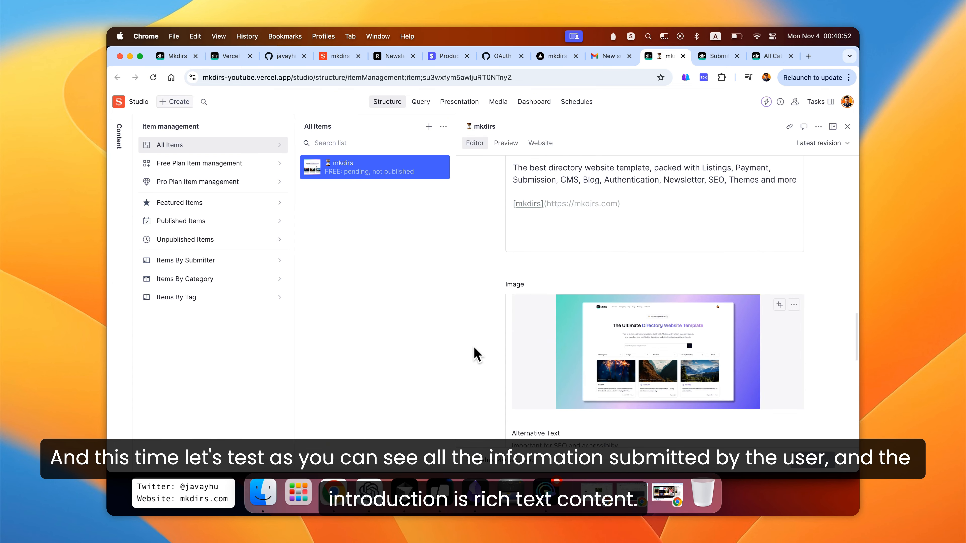
{"action": "scroll", "coordinate": [476, 354], "scroll_direction": "up", "scroll_amount": 10}
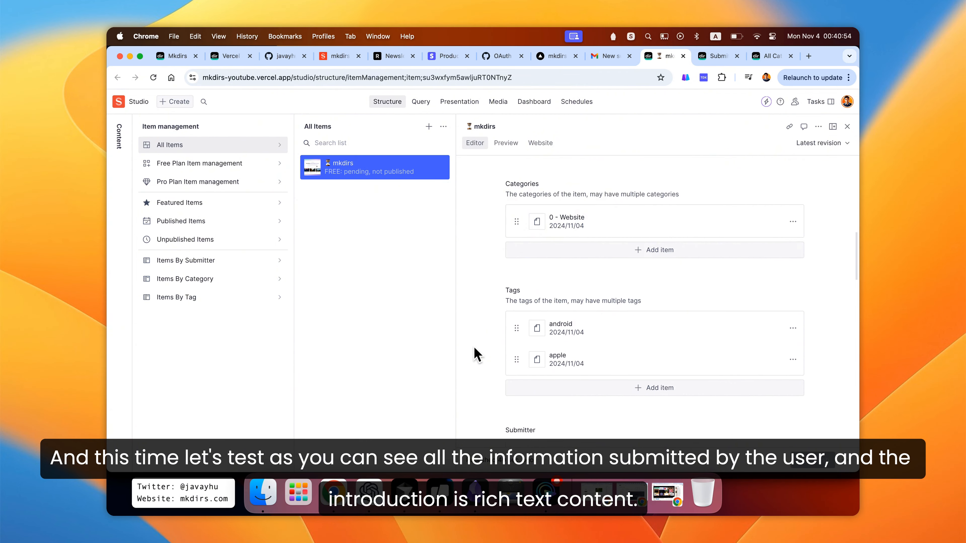
{"action": "scroll", "coordinate": [477, 354], "scroll_direction": "up", "scroll_amount": 6}
{"action": "scroll", "coordinate": [476, 354], "scroll_direction": "down", "scroll_amount": 8}
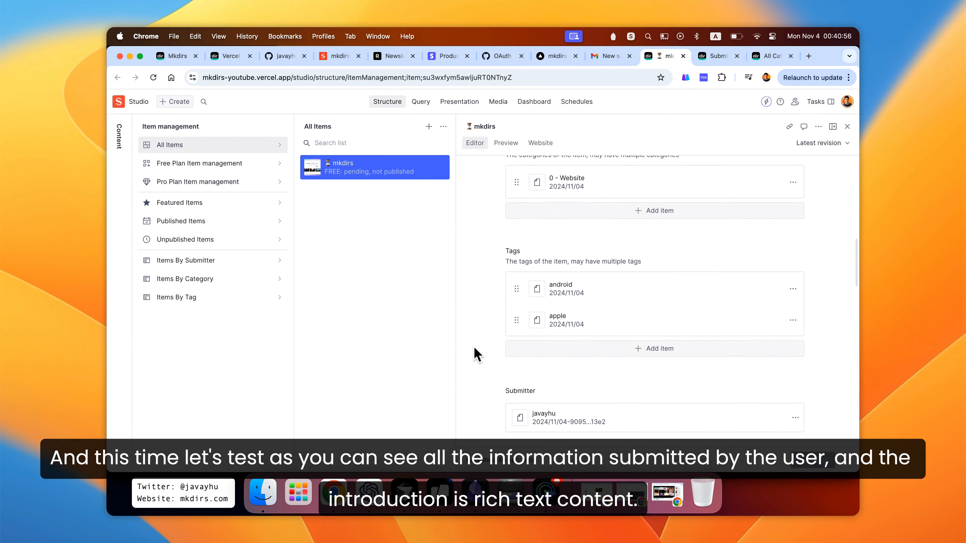
{"action": "scroll", "coordinate": [477, 354], "scroll_direction": "down", "scroll_amount": 8}
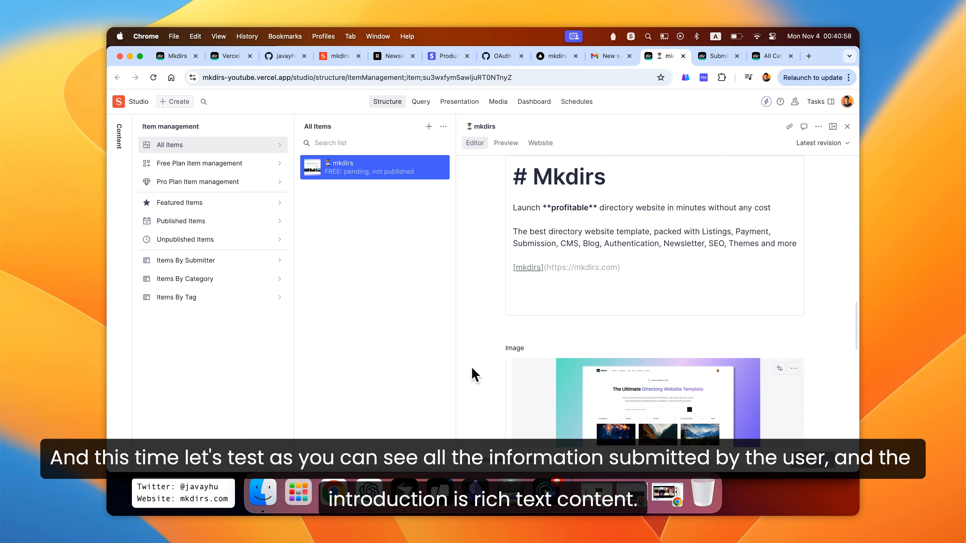
{"action": "scroll", "coordinate": [471, 368], "scroll_direction": "up", "scroll_amount": 2}
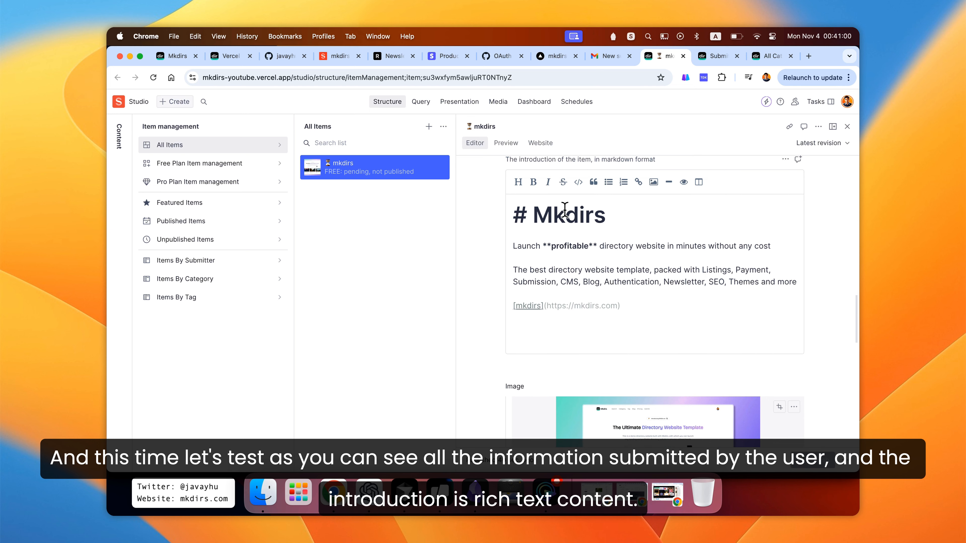
{"action": "scroll", "coordinate": [561, 224], "scroll_direction": "up", "scroll_amount": 1}
{"action": "scroll", "coordinate": [550, 271], "scroll_direction": "down", "scroll_amount": 1}
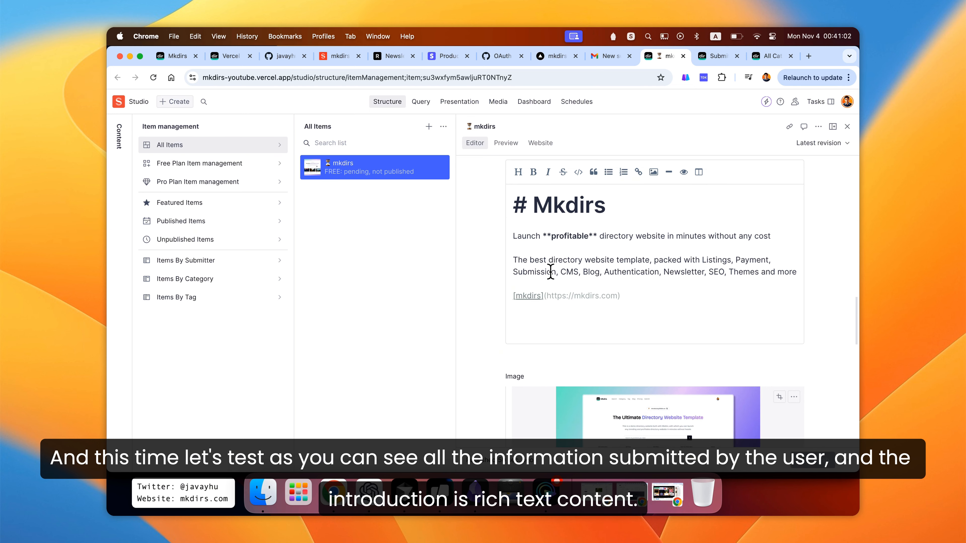
{"action": "scroll", "coordinate": [550, 281], "scroll_direction": "down", "scroll_amount": 8}
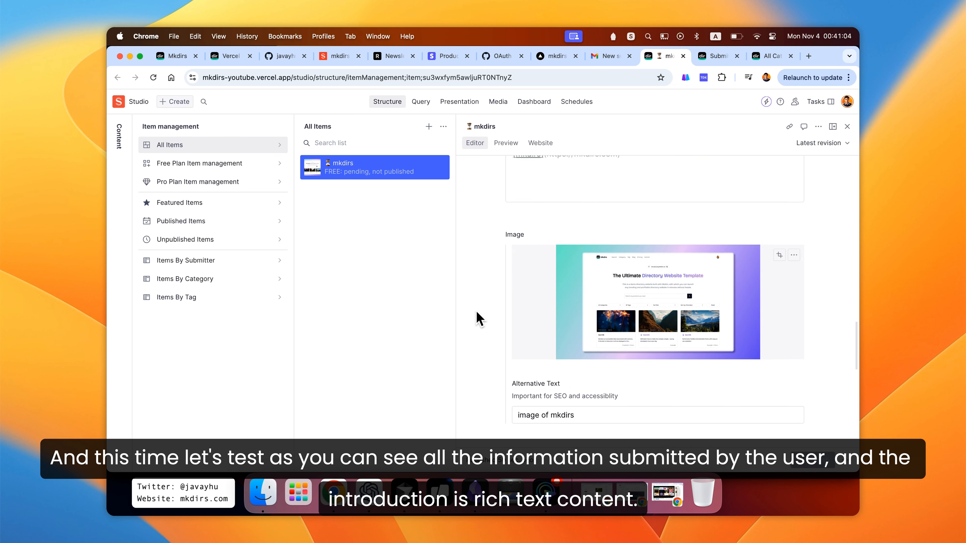
{"action": "scroll", "coordinate": [483, 337], "scroll_direction": "down", "scroll_amount": 7}
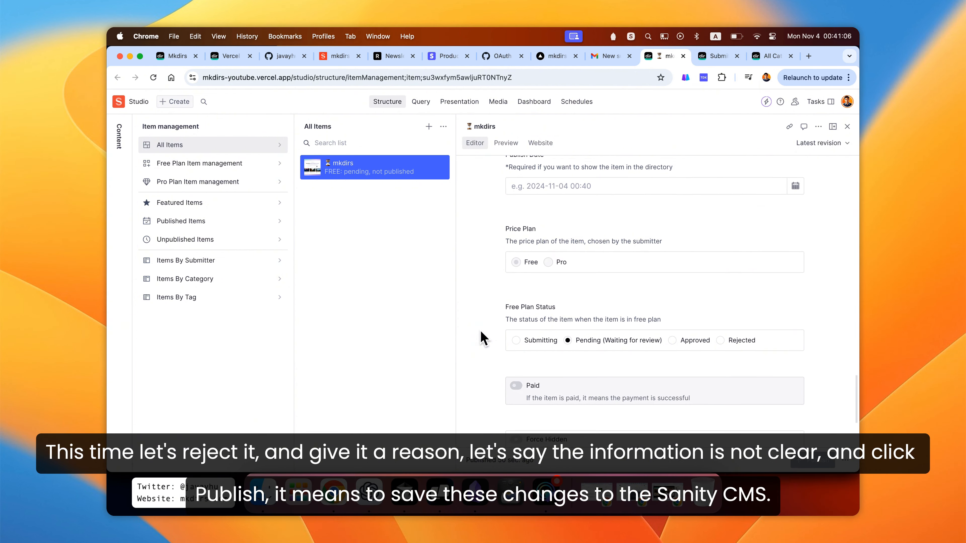
{"action": "scroll", "coordinate": [484, 359], "scroll_direction": "down", "scroll_amount": 2}
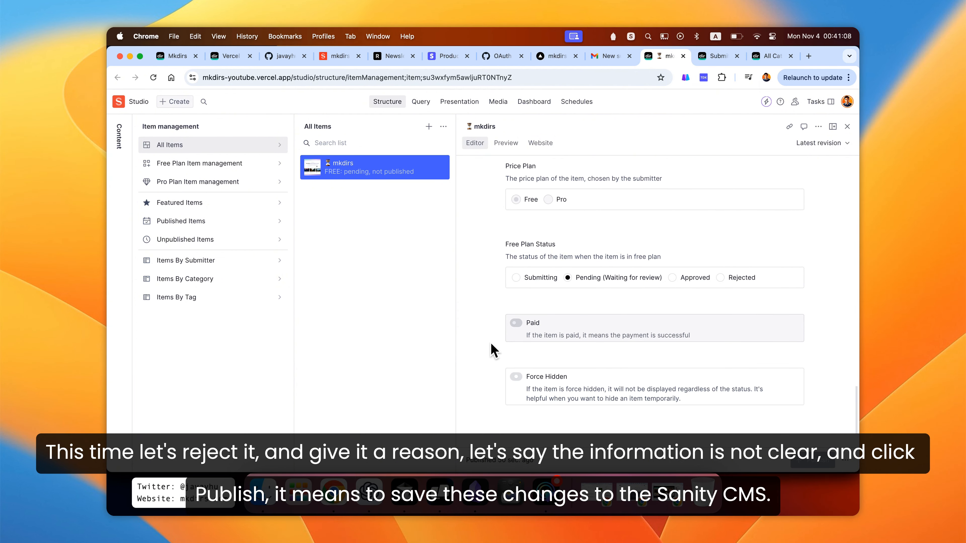
{"action": "scroll", "coordinate": [491, 351], "scroll_direction": "down", "scroll_amount": 2}
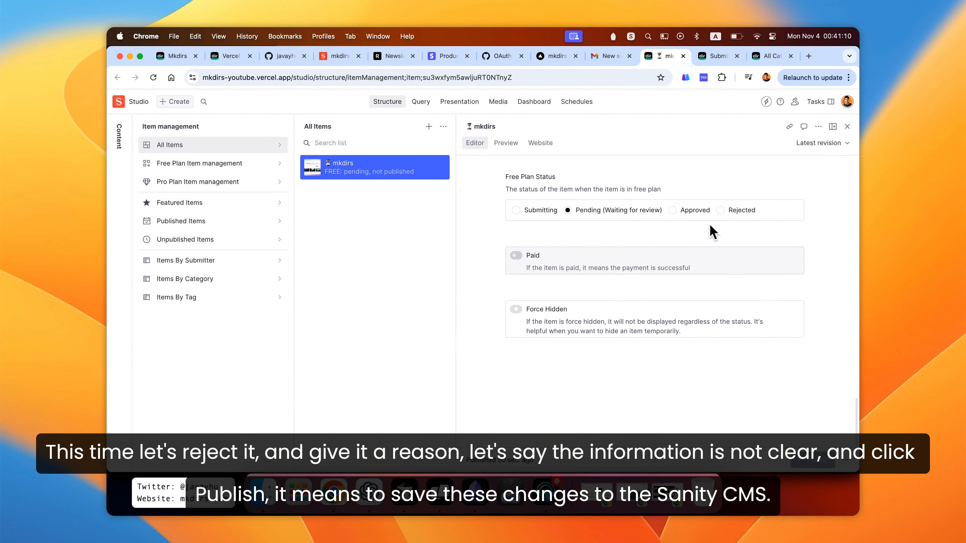
- Set the item's free plan status to Rejected with reason 'The information of the item is not clear' and publish
{"action": "left_click", "coordinate": [720, 210]}
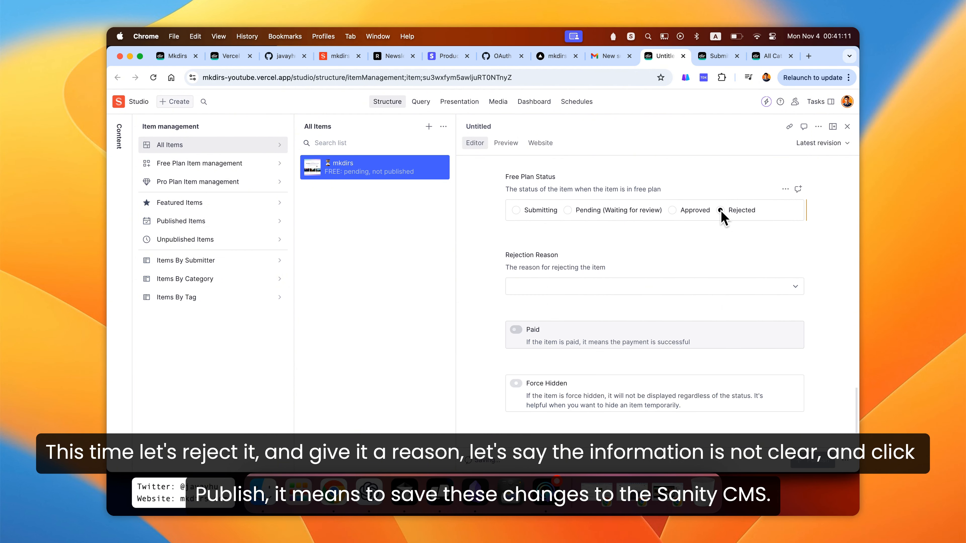
{"action": "left_click", "coordinate": [626, 287]}
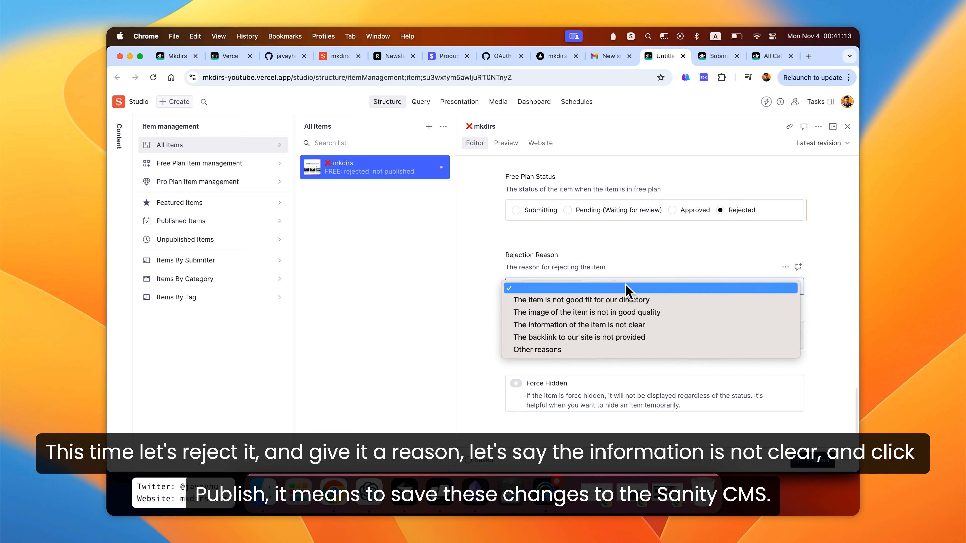
{"action": "left_click", "coordinate": [624, 325]}
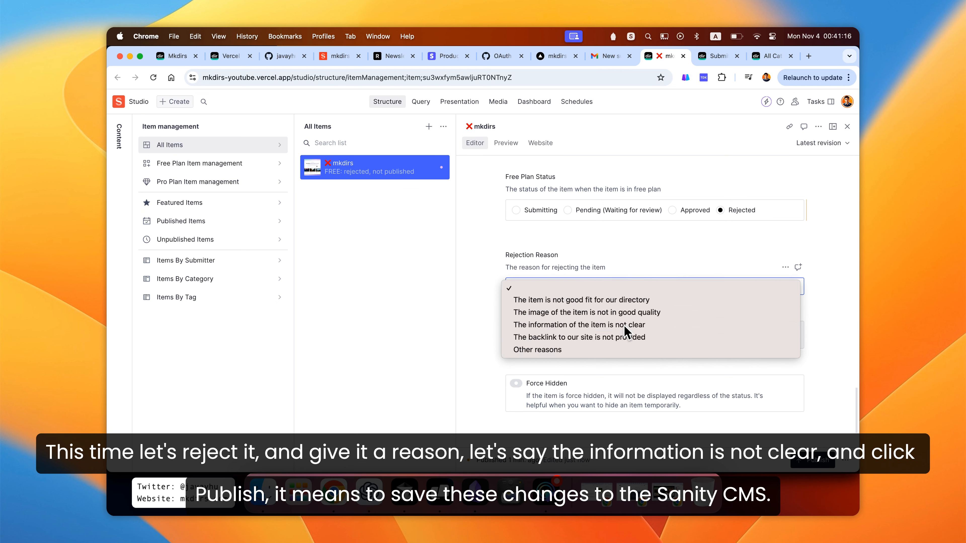
{"action": "scroll", "coordinate": [496, 328], "scroll_direction": "down", "scroll_amount": 3}
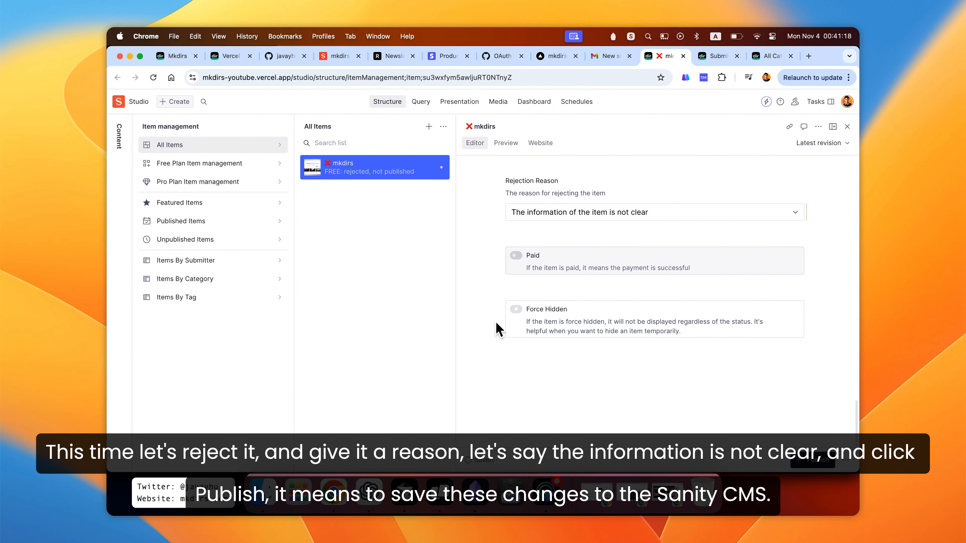
{"action": "left_click", "coordinate": [812, 471]}
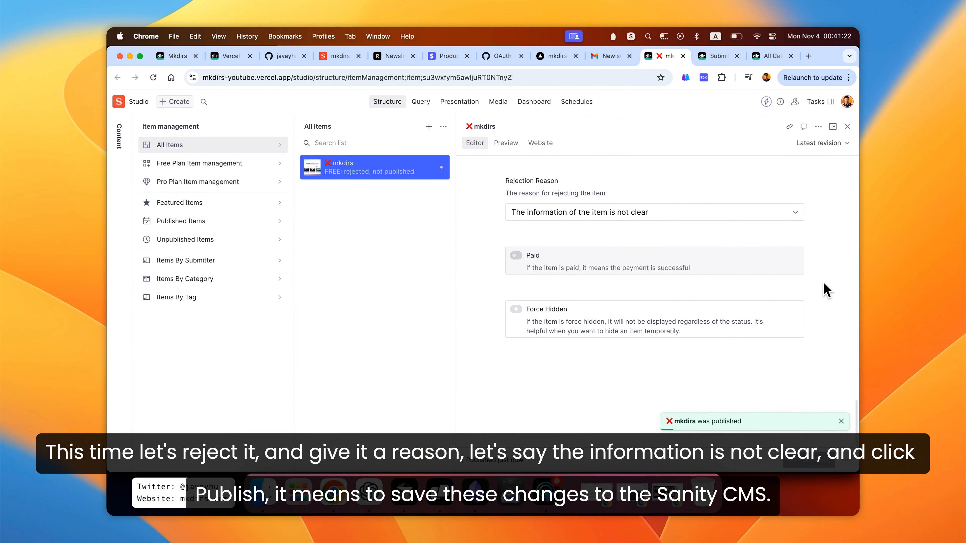
- Open the live site's dashboard and inspect the submitted item's status and rejection reason
{"action": "scroll", "coordinate": [830, 258], "scroll_direction": "up", "scroll_amount": 3}
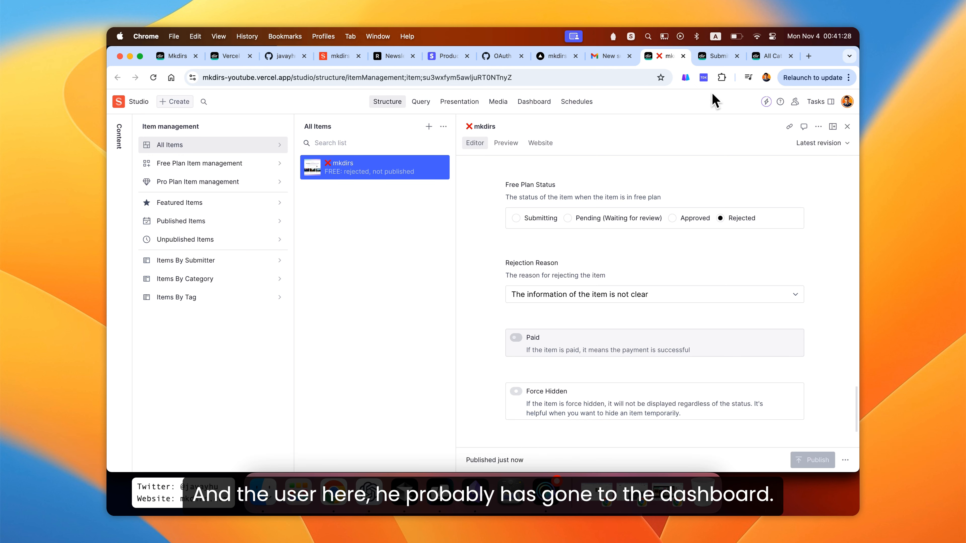
{"action": "left_click", "coordinate": [711, 59]}
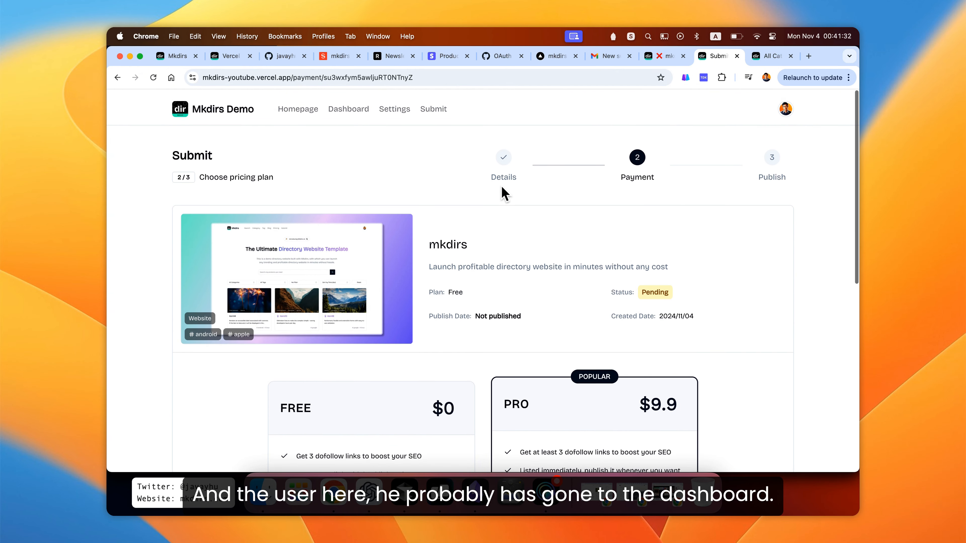
{"action": "scroll", "coordinate": [504, 193], "scroll_direction": "down", "scroll_amount": 1}
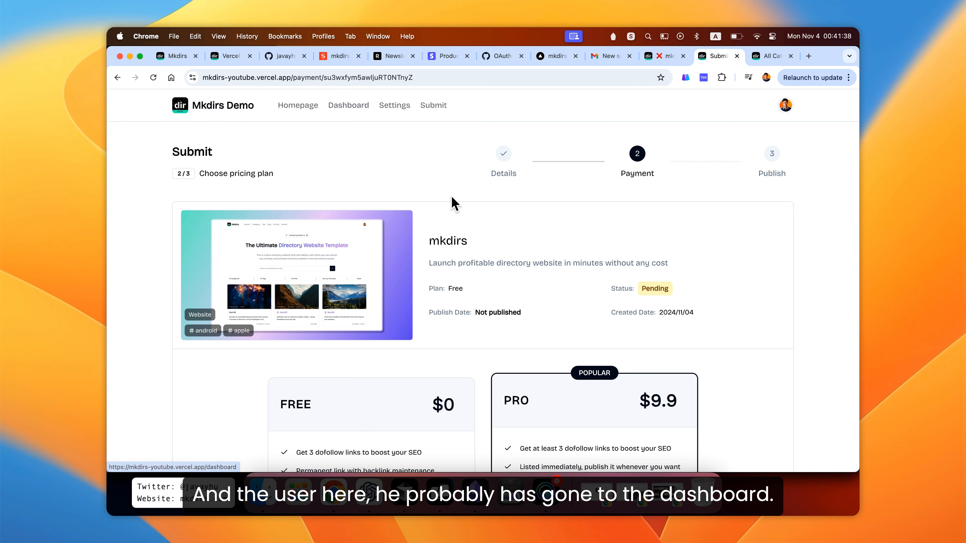
{"action": "left_click", "coordinate": [347, 108]}
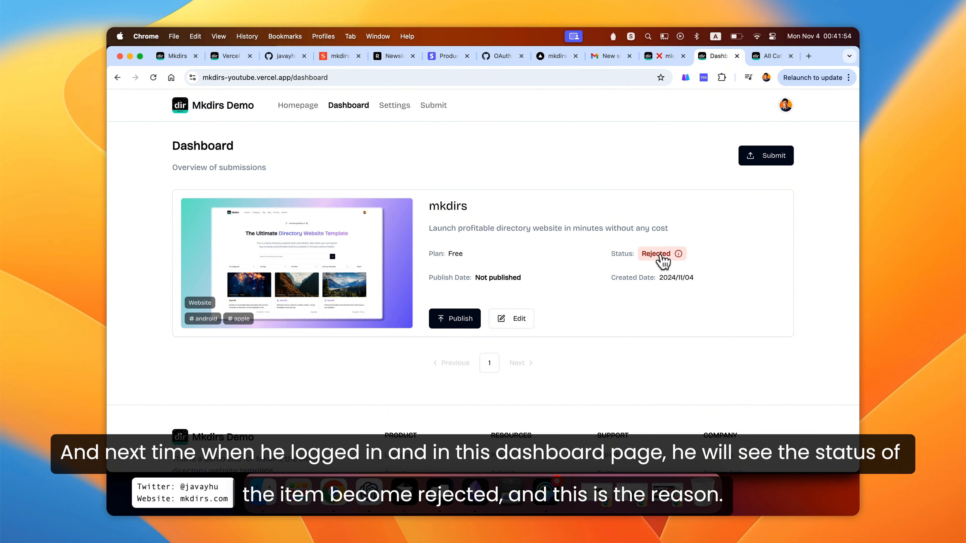
{"action": "left_click_drag", "start_coordinate": [610, 254], "coordinate": [635, 260]}
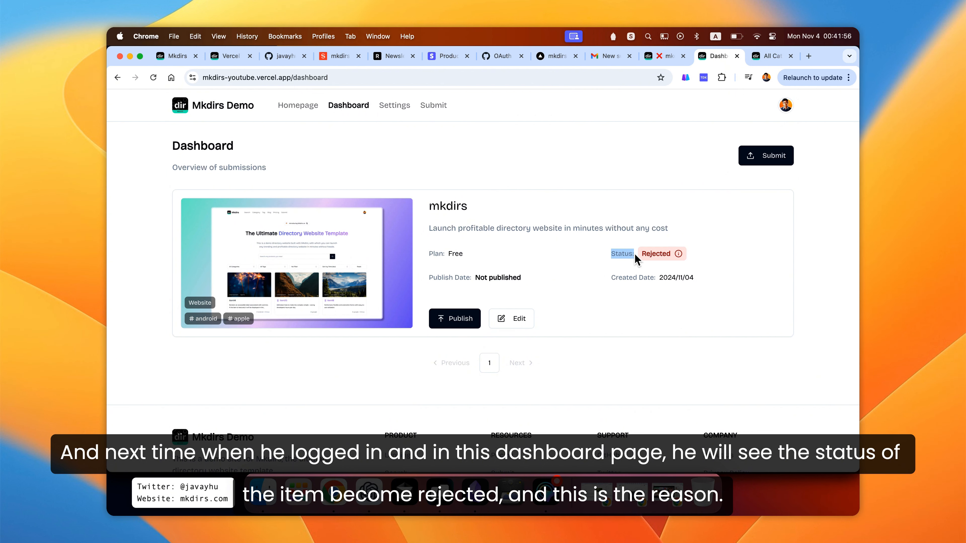
{"action": "left_click", "coordinate": [651, 236]}
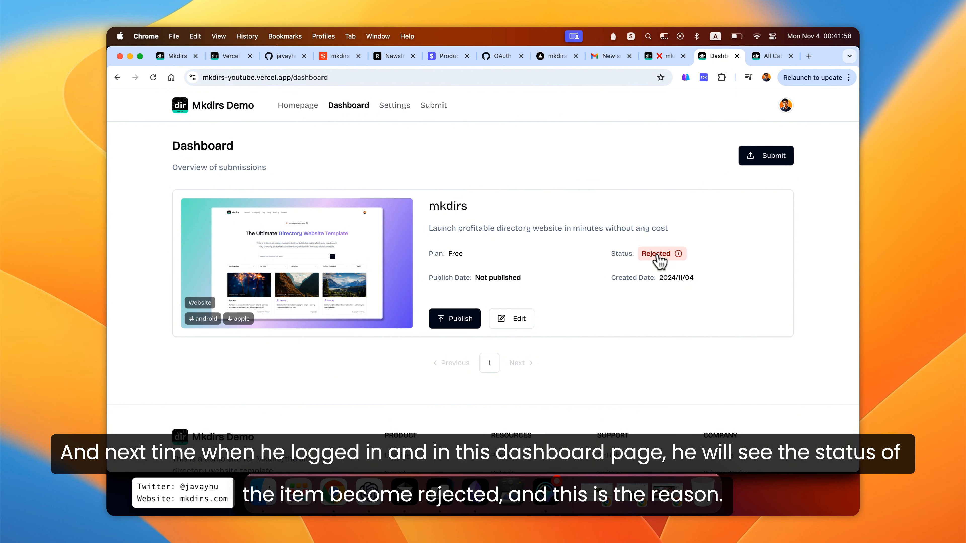
- Select the rejection reason text shown beside the item's Rejected status on the dashboard
{"action": "mouse_move", "coordinate": [665, 261]}
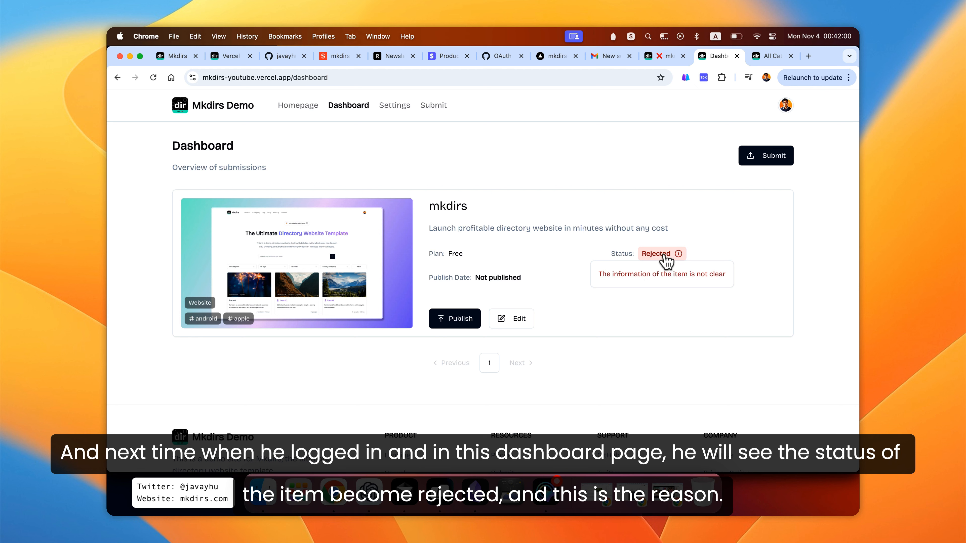
{"action": "left_click_drag", "start_coordinate": [597, 274], "coordinate": [737, 290]}
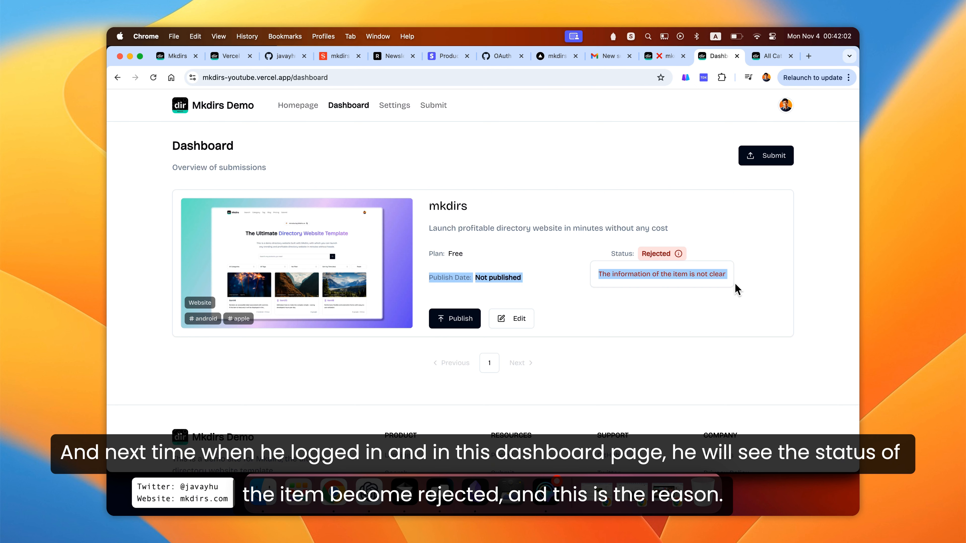
{"action": "left_click", "coordinate": [556, 247]}
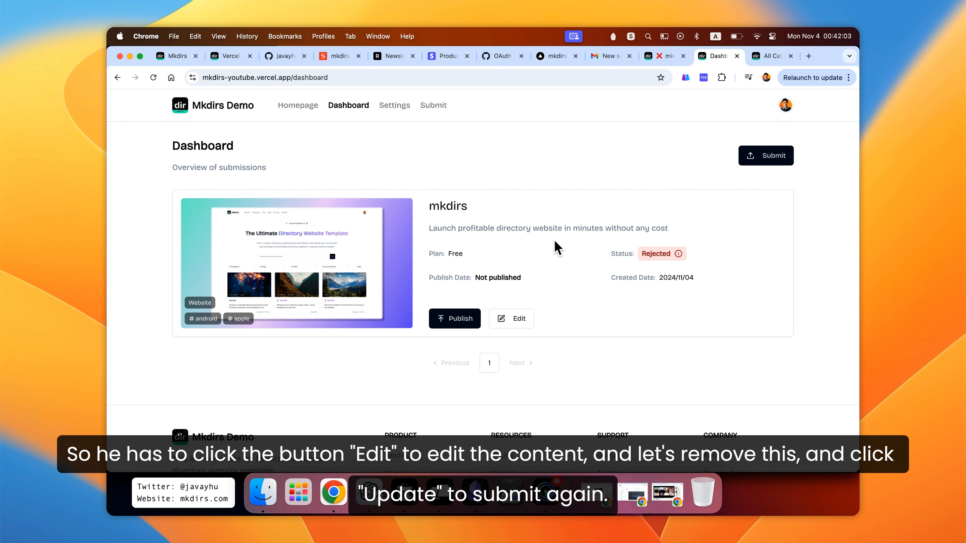
- Edit the submitted item, remove the bold markers around 'profitable' in its introduction, and update the submission
{"action": "left_click", "coordinate": [514, 324]}
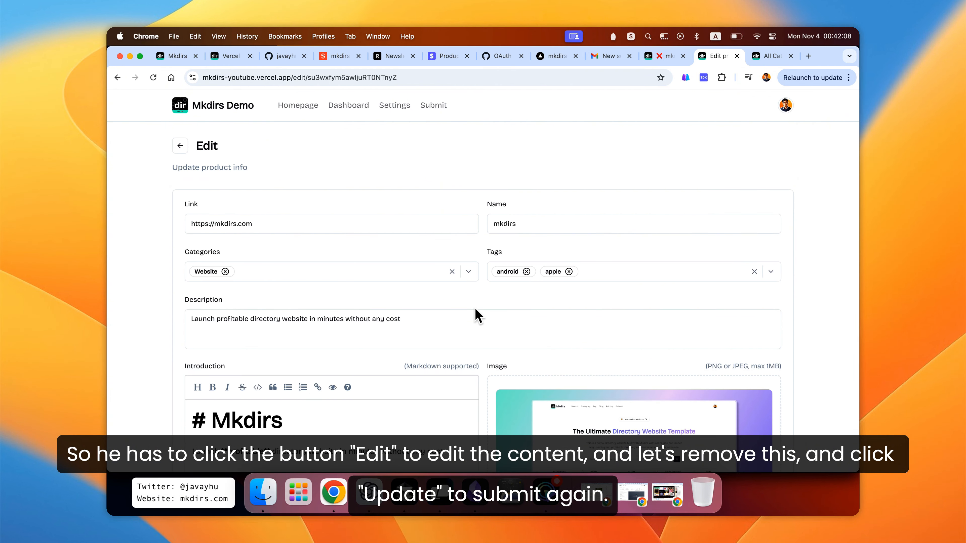
{"action": "scroll", "coordinate": [478, 316], "scroll_direction": "down", "scroll_amount": 5}
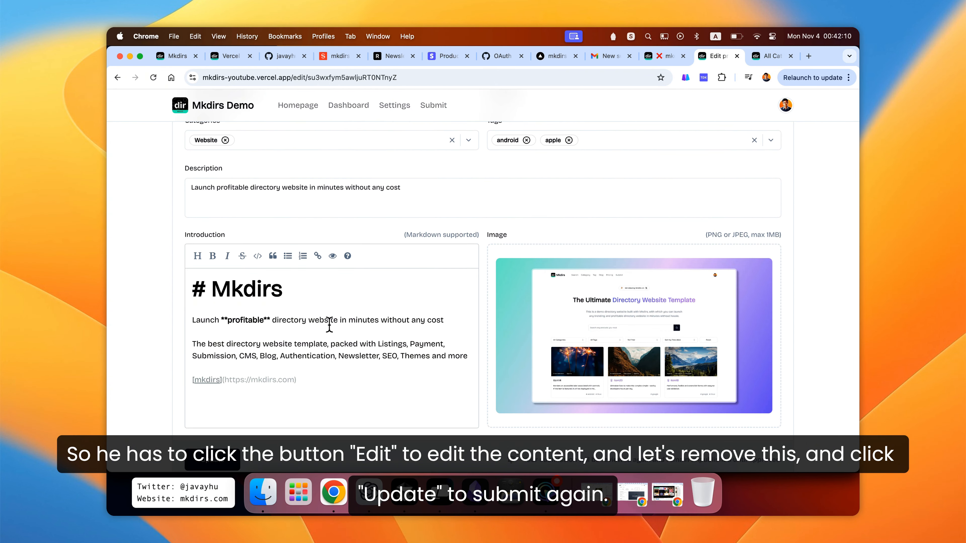
{"action": "scroll", "coordinate": [312, 326], "scroll_direction": "down", "scroll_amount": 1}
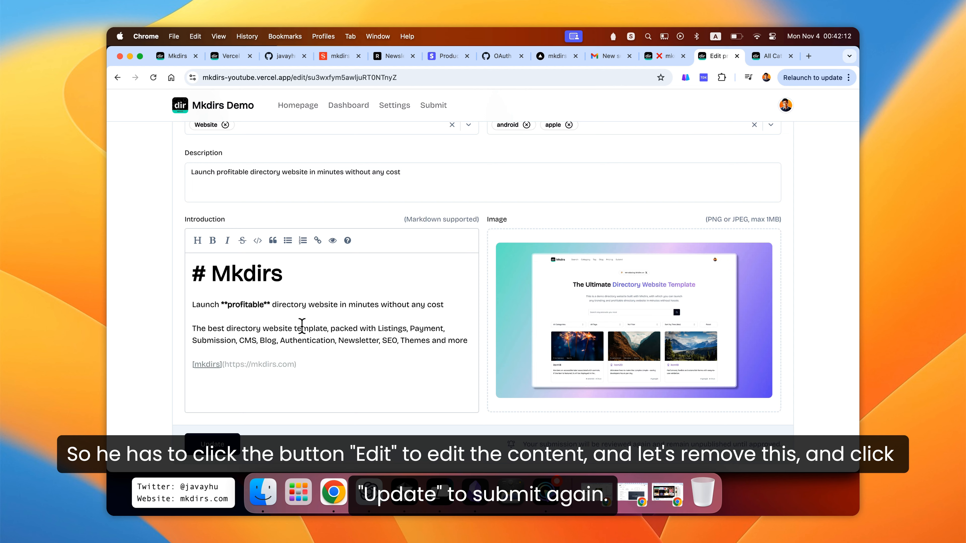
{"action": "scroll", "coordinate": [317, 305], "scroll_direction": "up", "scroll_amount": 5}
{"action": "scroll", "coordinate": [333, 304], "scroll_direction": "down", "scroll_amount": 2}
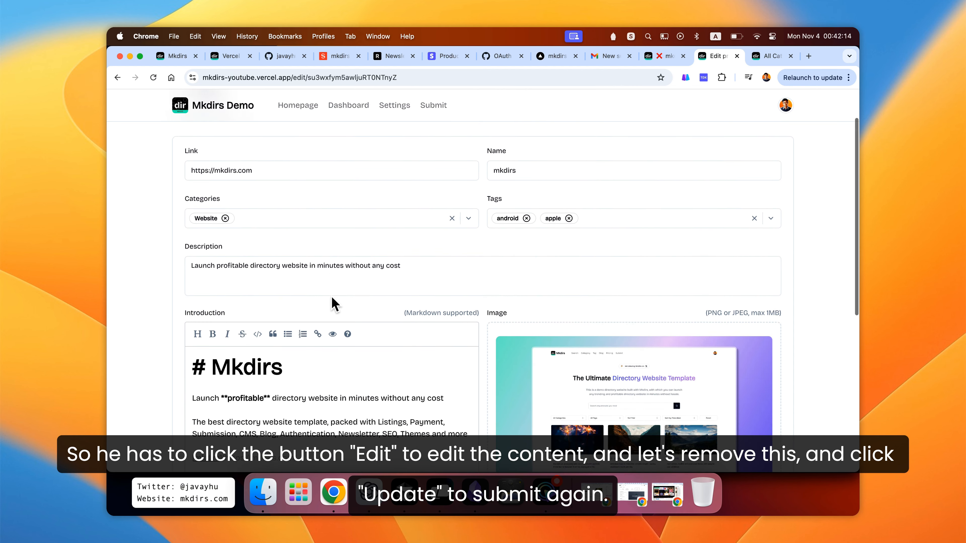
{"action": "scroll", "coordinate": [328, 349], "scroll_direction": "down", "scroll_amount": 4}
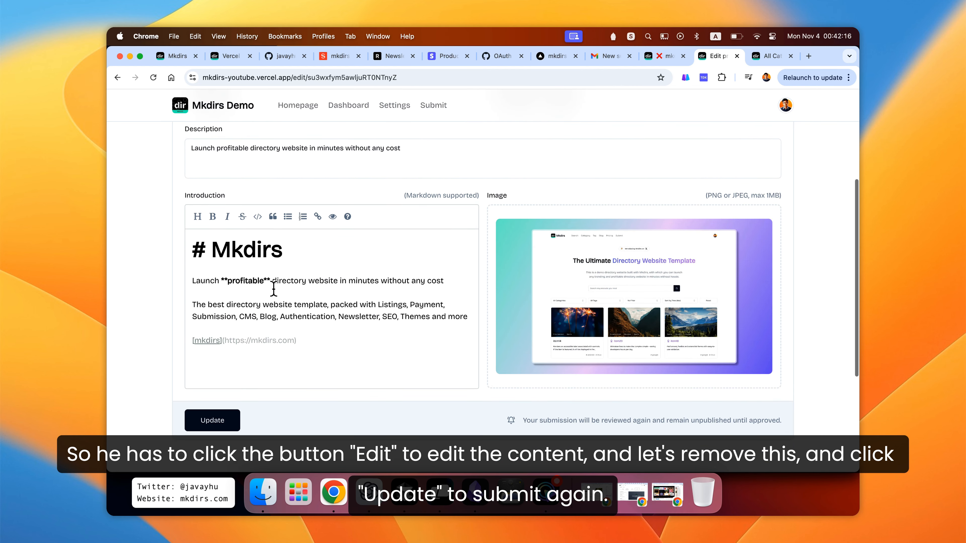
{"action": "left_click", "coordinate": [273, 281]}
{"action": "key", "text": "BackSpace"}
{"action": "key", "text": "BackSpace"}
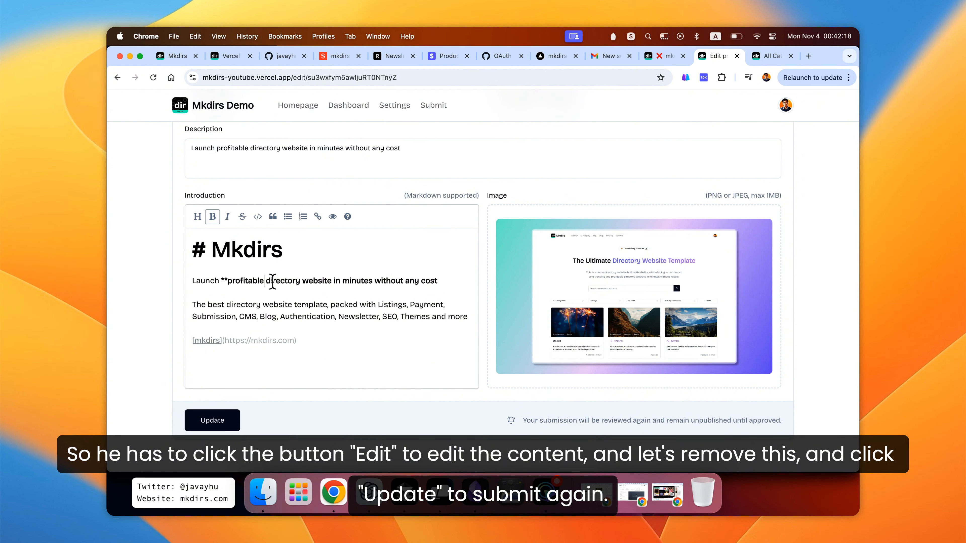
{"action": "key", "text": "BackSpace"}
{"action": "key", "text": "BackSpace"}
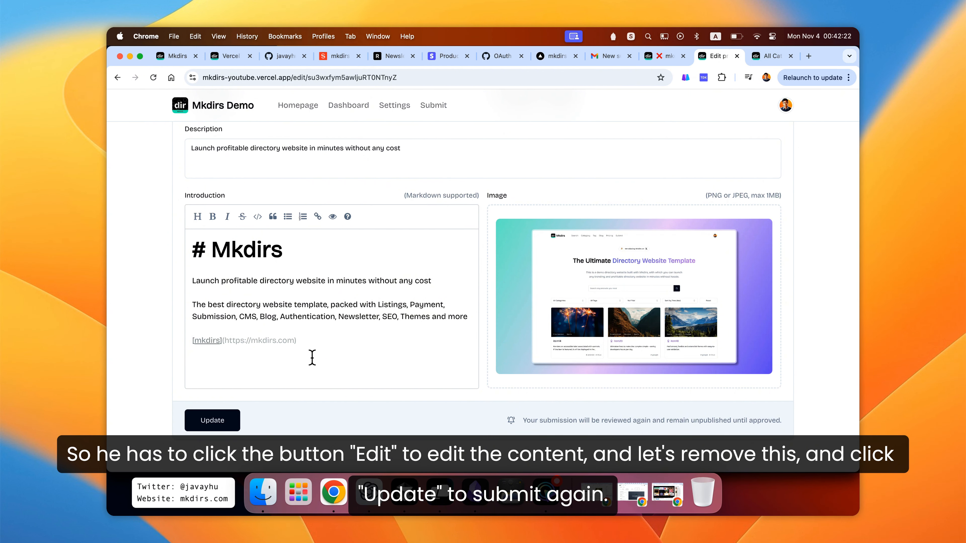
{"action": "left_click", "coordinate": [319, 343]}
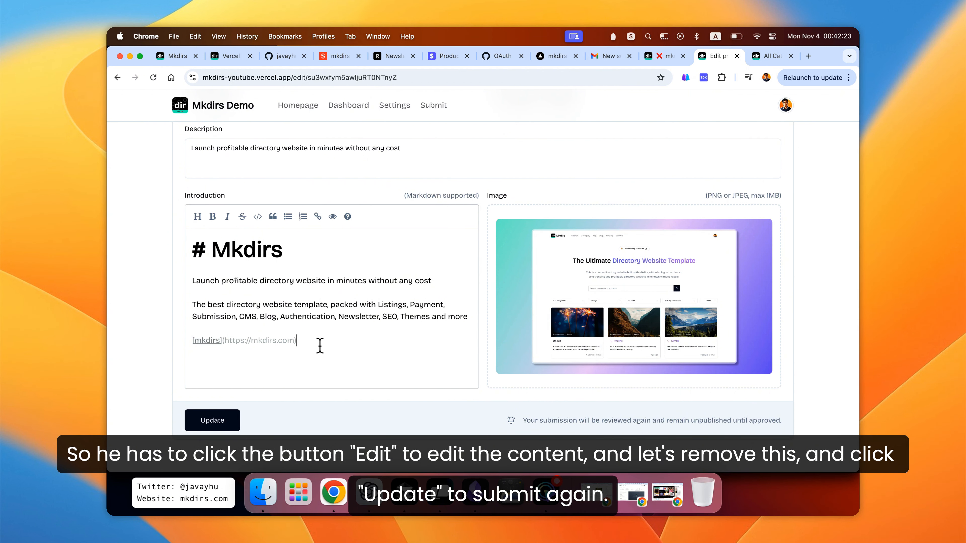
{"action": "left_click", "coordinate": [214, 423]}
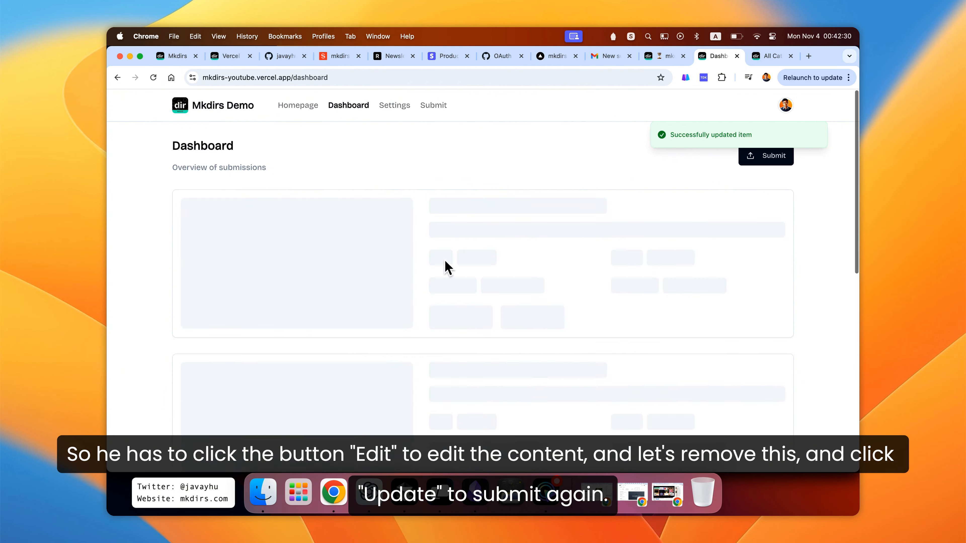
- Check the resubmitted item's status on the dashboard
{"action": "scroll", "coordinate": [555, 188], "scroll_direction": "down", "scroll_amount": 3}
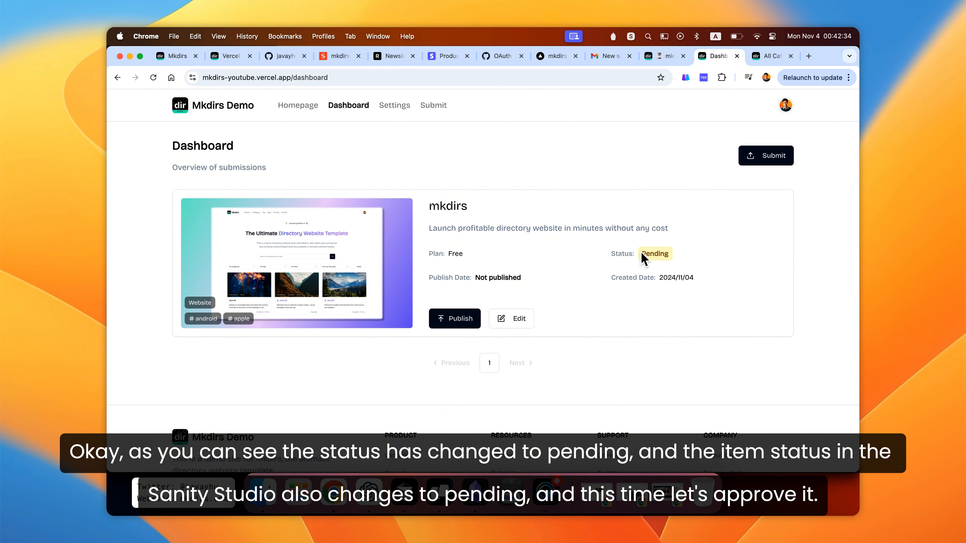
{"action": "left_click_drag", "start_coordinate": [641, 254], "coordinate": [669, 255]}
{"action": "left_click", "coordinate": [654, 255]}
{"action": "double_click", "coordinate": [654, 255]}
{"action": "left_click", "coordinate": [682, 245]}
- Switch to the Studio, set the item's free plan status to Approved, and publish it
{"action": "left_click", "coordinate": [667, 58]}
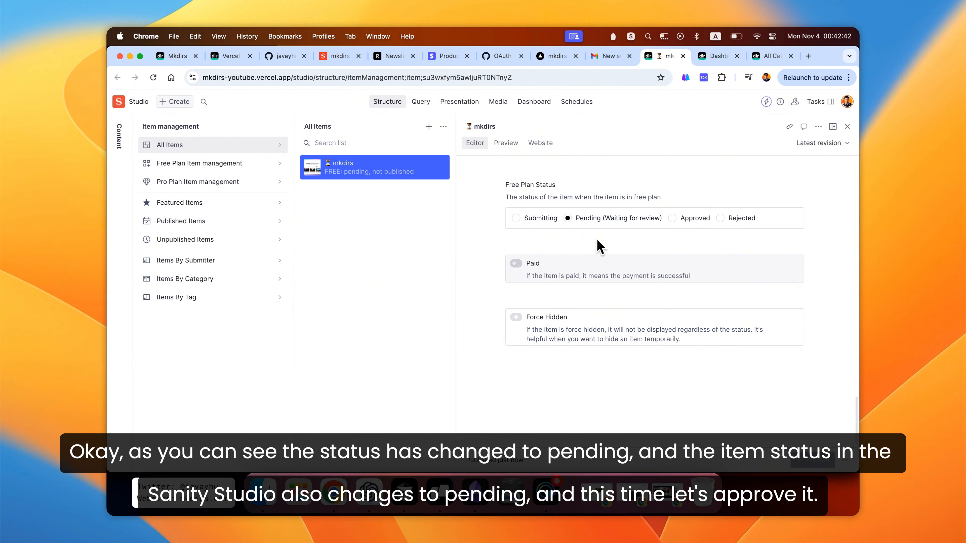
{"action": "scroll", "coordinate": [631, 251], "scroll_direction": "up", "scroll_amount": 10}
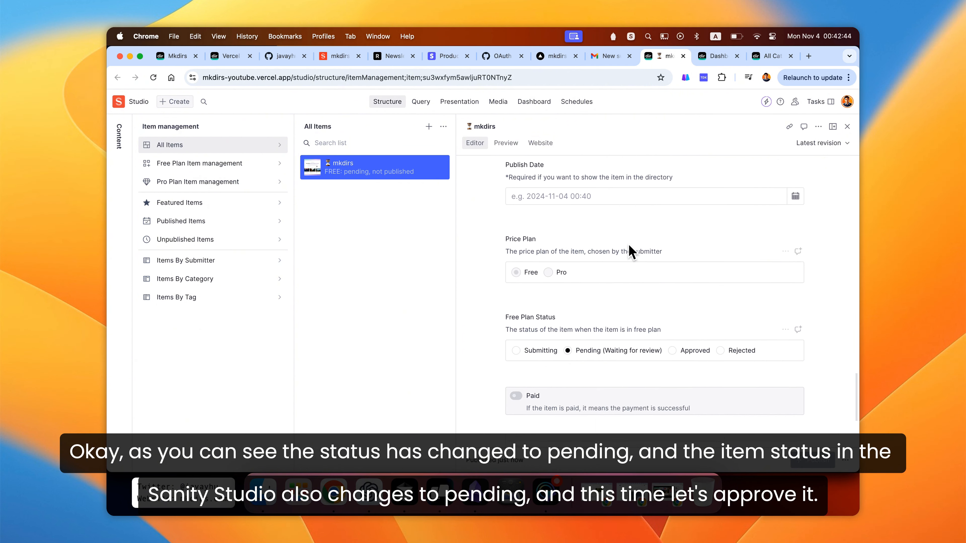
{"action": "scroll", "coordinate": [631, 251], "scroll_direction": "up", "scroll_amount": 3}
{"action": "scroll", "coordinate": [631, 251], "scroll_direction": "down", "scroll_amount": 10}
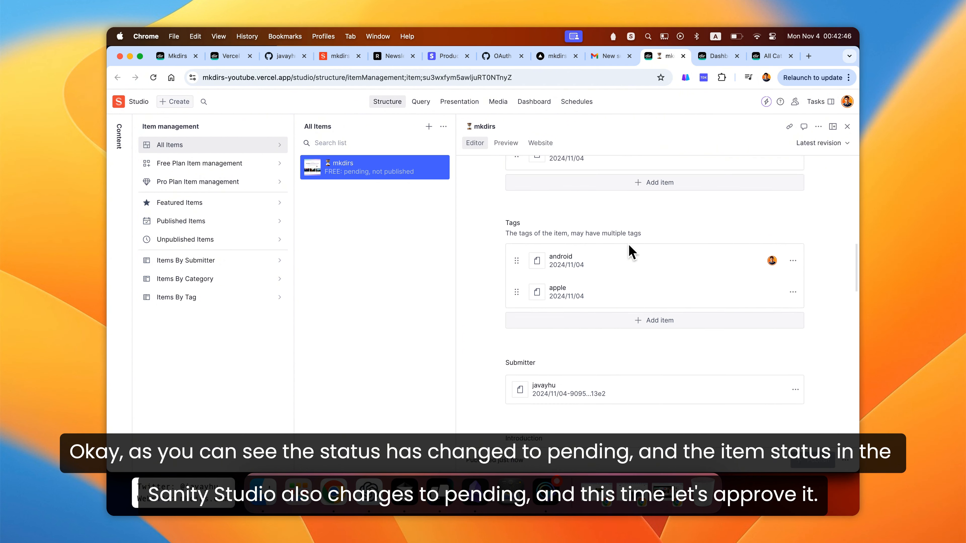
{"action": "scroll", "coordinate": [632, 251], "scroll_direction": "up", "scroll_amount": 5}
{"action": "scroll", "coordinate": [632, 251], "scroll_direction": "down", "scroll_amount": 10}
{"action": "scroll", "coordinate": [629, 251], "scroll_direction": "down", "scroll_amount": 2}
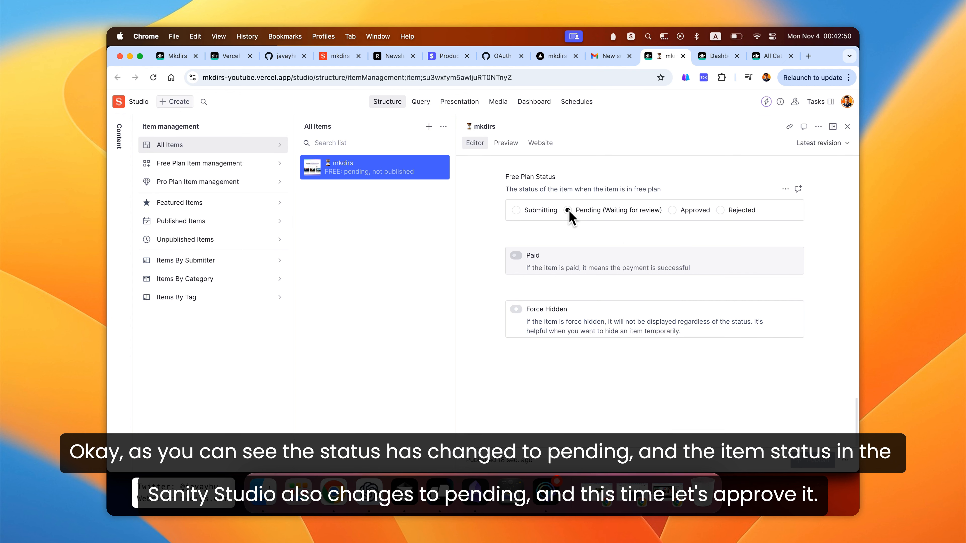
{"action": "left_click", "coordinate": [672, 210]}
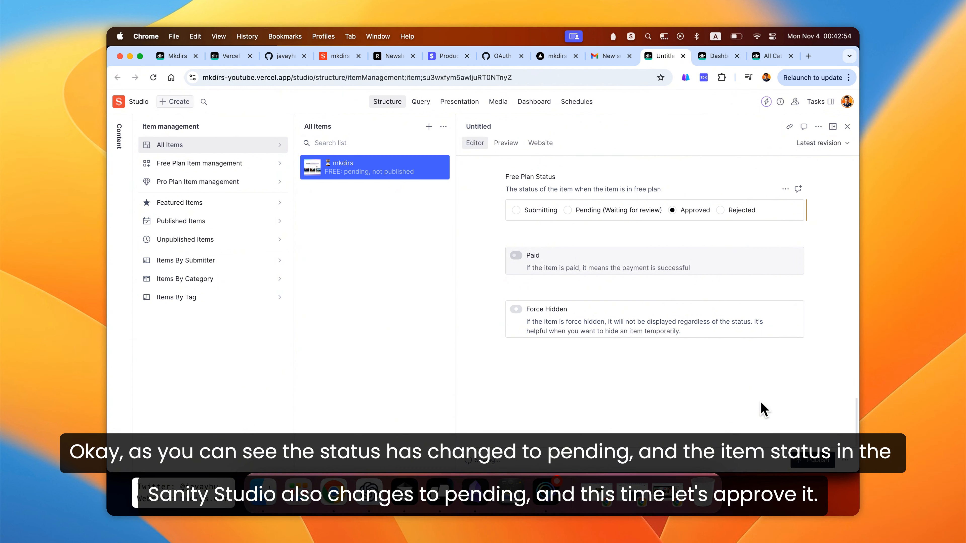
{"action": "left_click", "coordinate": [806, 461]}
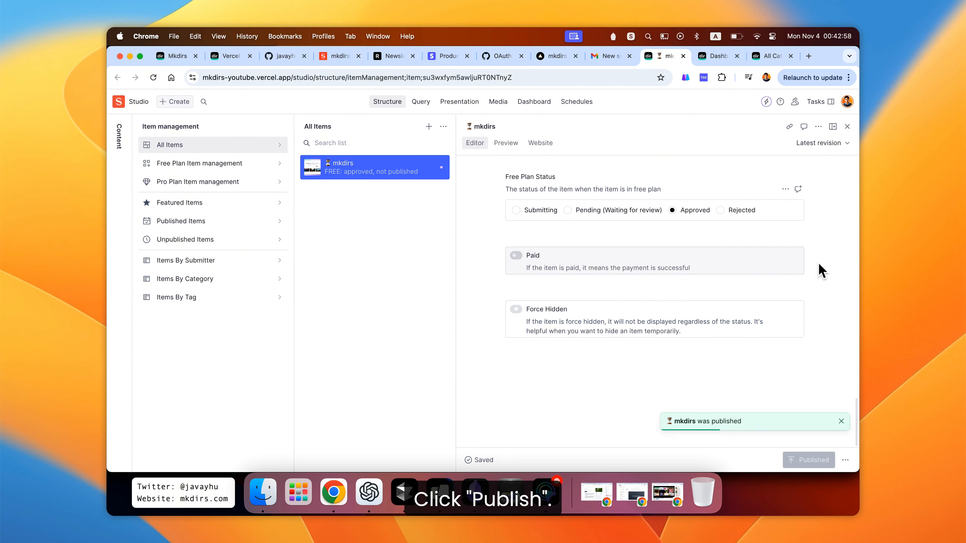
- Reload the site's dashboard and publish the approved mkdirs item
{"action": "scroll", "coordinate": [820, 265], "scroll_direction": "up", "scroll_amount": 2}
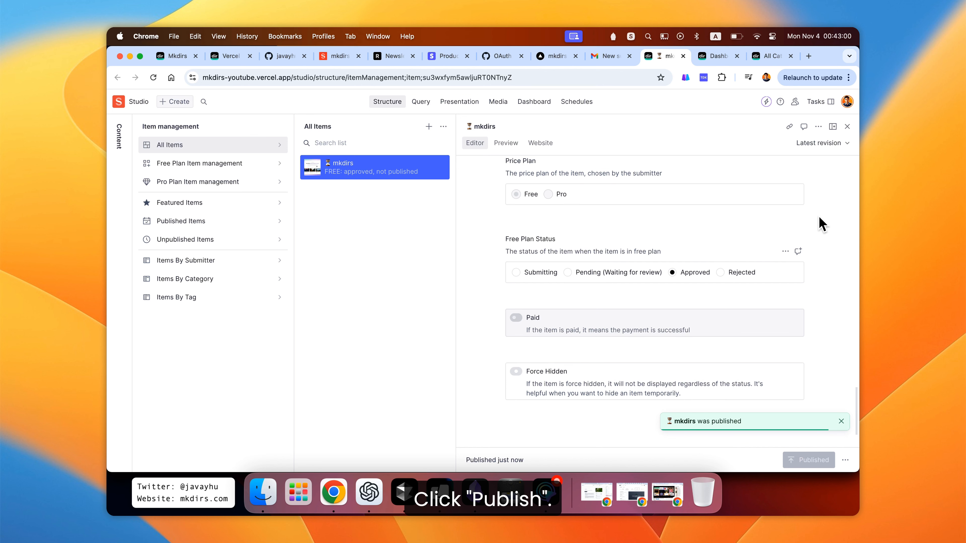
{"action": "scroll", "coordinate": [822, 224], "scroll_direction": "up", "scroll_amount": 1}
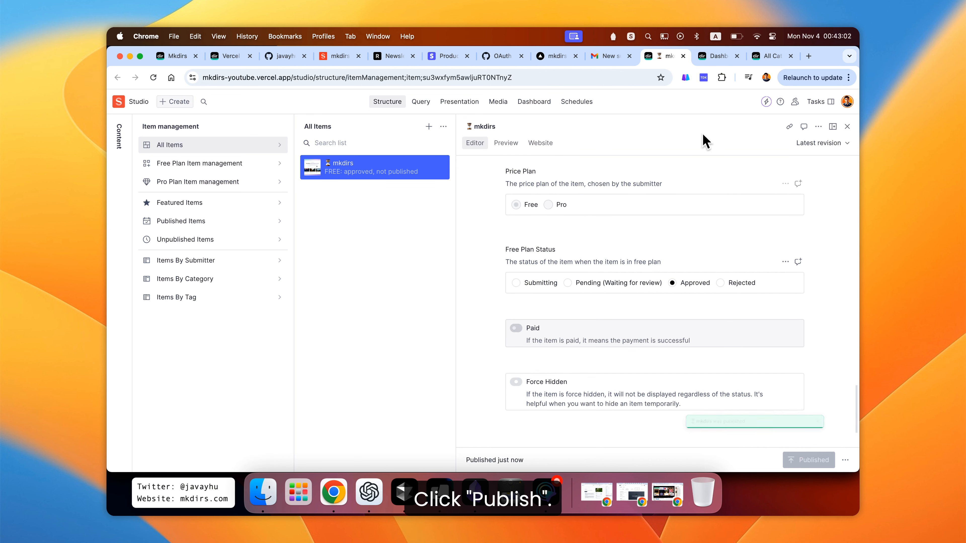
{"action": "left_click", "coordinate": [702, 59]}
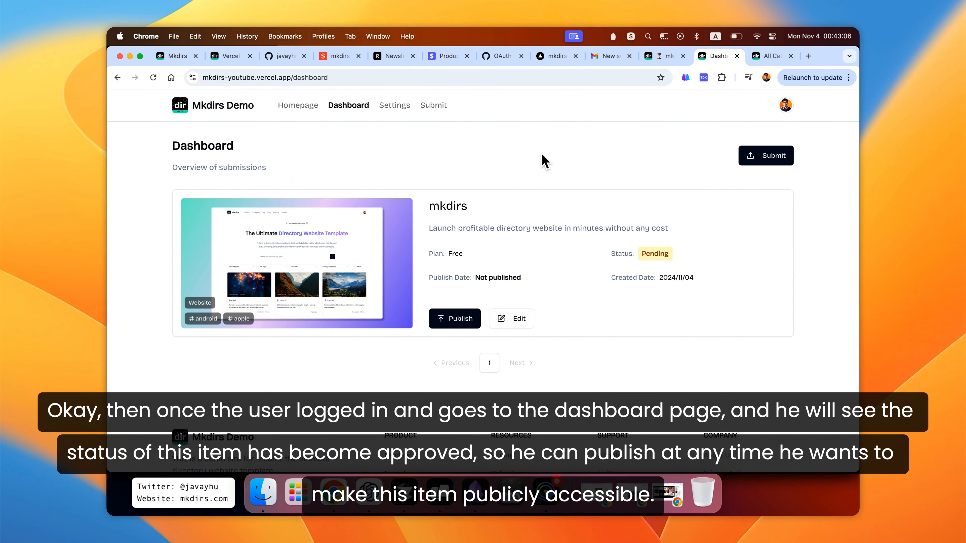
{"action": "key", "text": "super+r"}
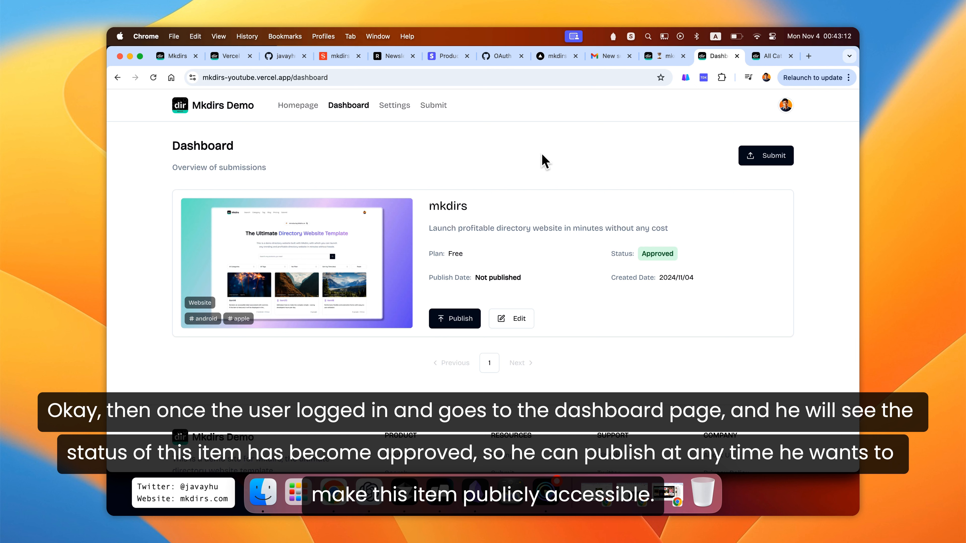
{"action": "left_click_drag", "start_coordinate": [610, 254], "coordinate": [633, 254]}
{"action": "double_click", "coordinate": [657, 254]}
{"action": "left_click", "coordinate": [579, 269]}
{"action": "left_click", "coordinate": [452, 321]}
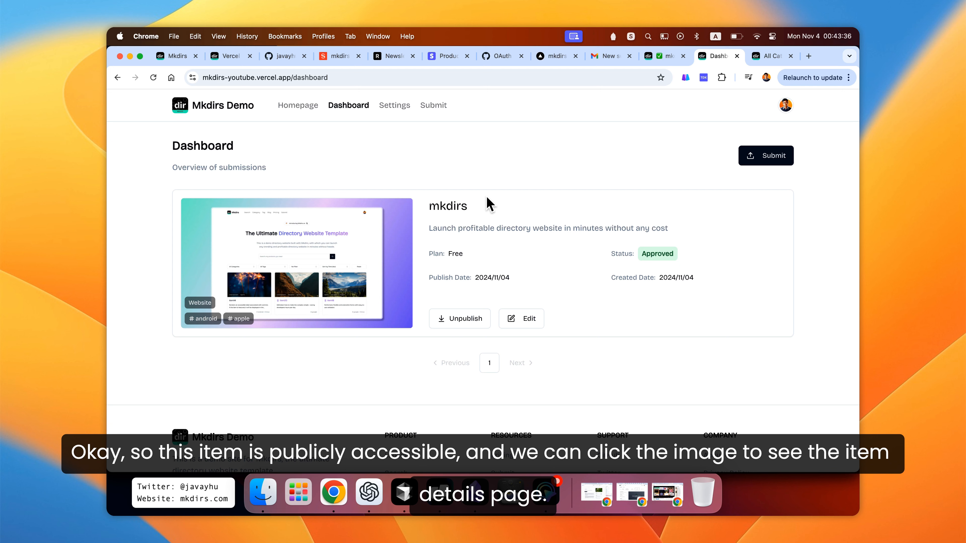
- Open the published item's details page from its image and review its content
{"action": "scroll", "coordinate": [490, 204], "scroll_direction": "down", "scroll_amount": 2}
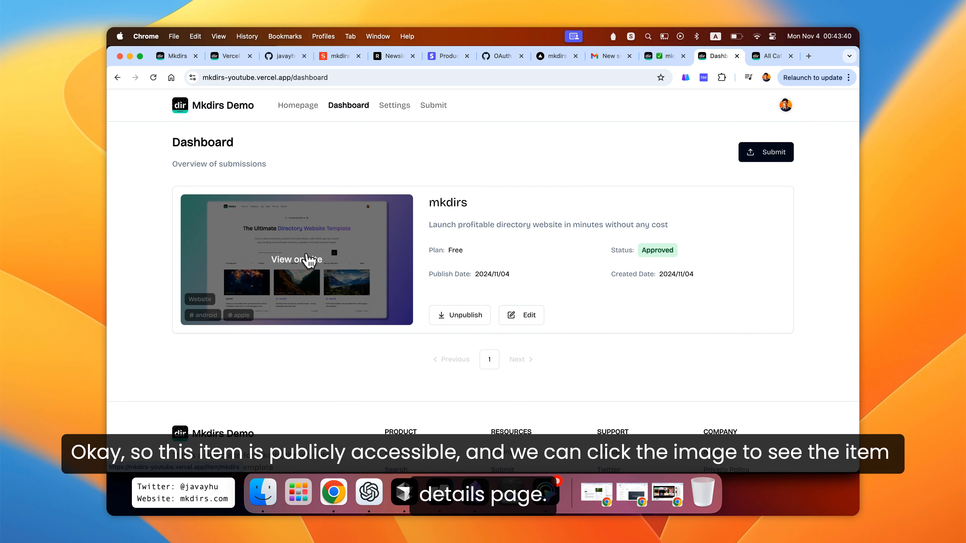
{"action": "left_click", "coordinate": [313, 260]}
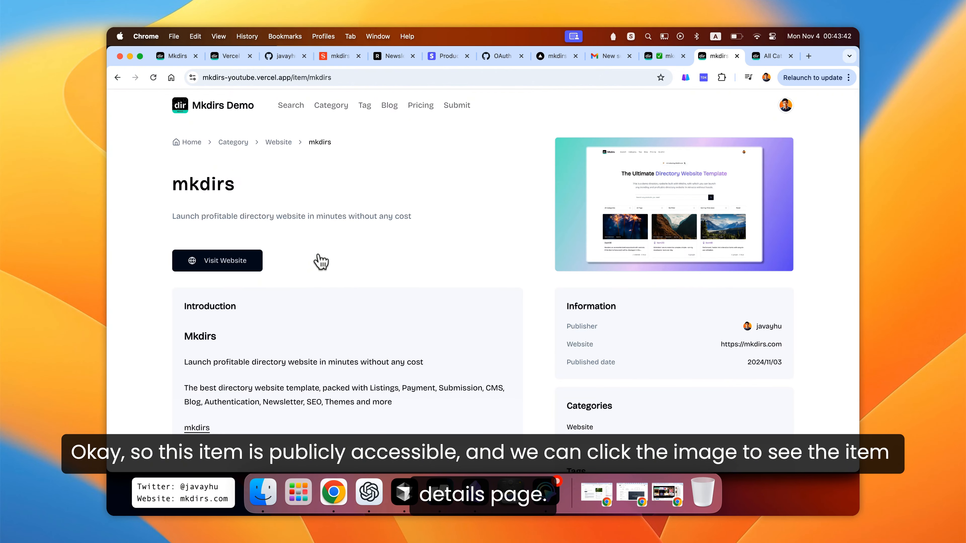
{"action": "scroll", "coordinate": [519, 281], "scroll_direction": "down", "scroll_amount": 2}
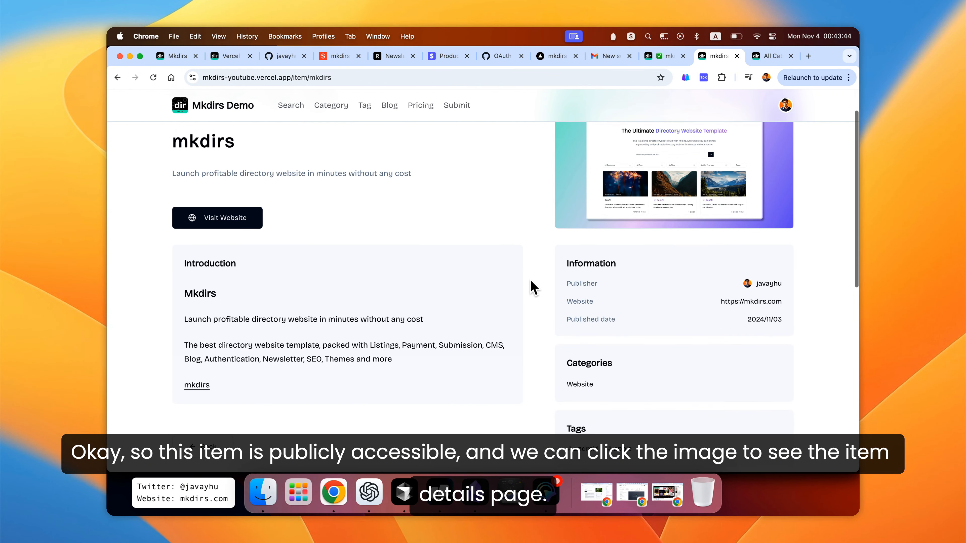
{"action": "scroll", "coordinate": [533, 287], "scroll_direction": "down", "scroll_amount": 3}
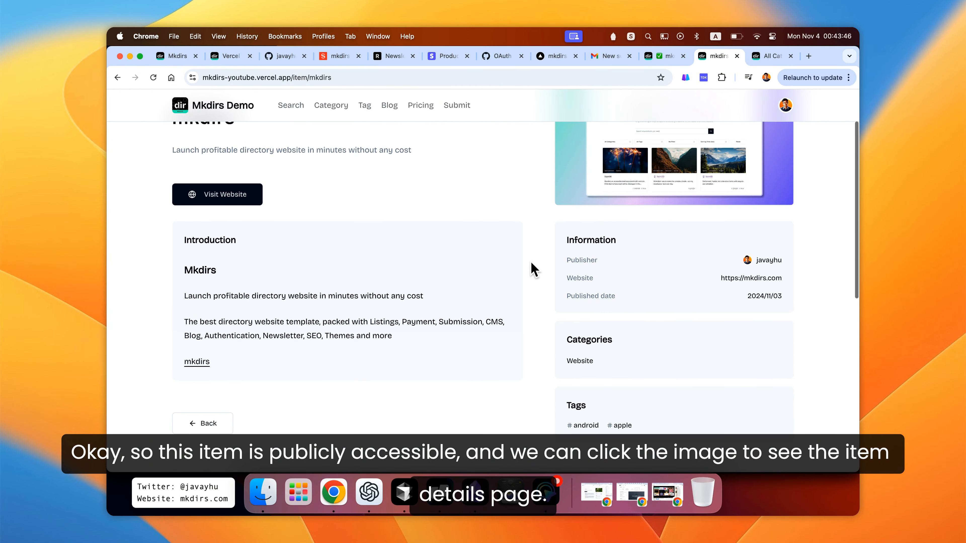
{"action": "scroll", "coordinate": [534, 269], "scroll_direction": "up", "scroll_amount": 3}
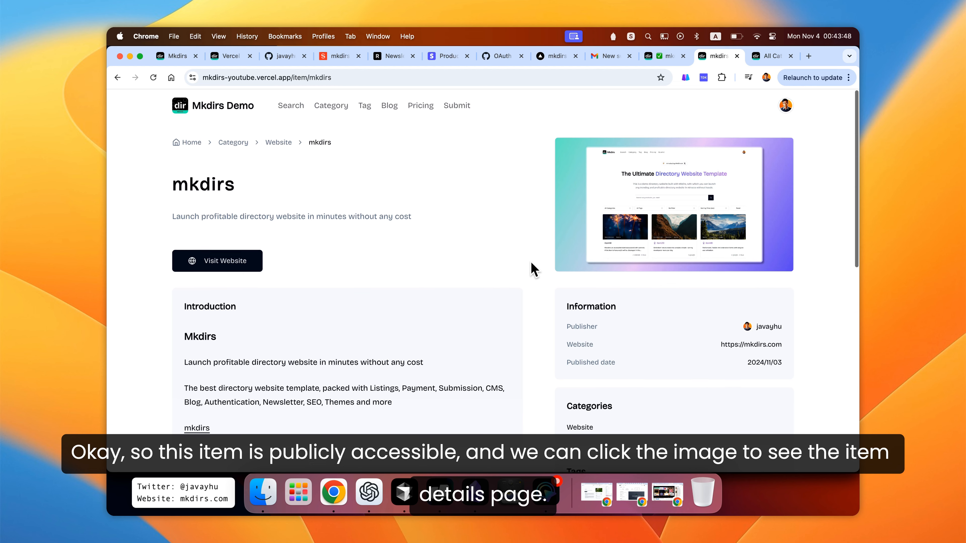
{"action": "scroll", "coordinate": [533, 281], "scroll_direction": "down", "scroll_amount": 2}
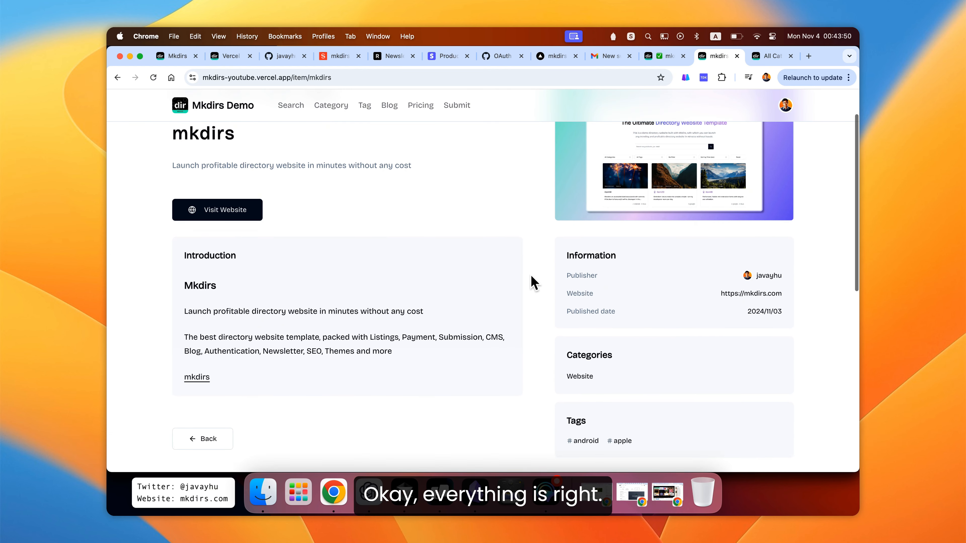
{"action": "scroll", "coordinate": [533, 282], "scroll_direction": "down", "scroll_amount": 3}
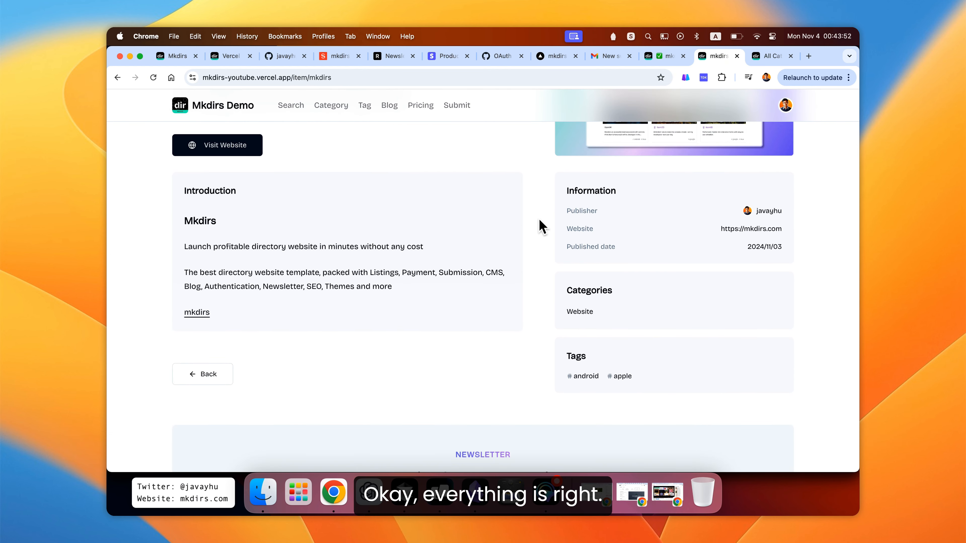
{"action": "scroll", "coordinate": [542, 226], "scroll_direction": "up", "scroll_amount": 3}
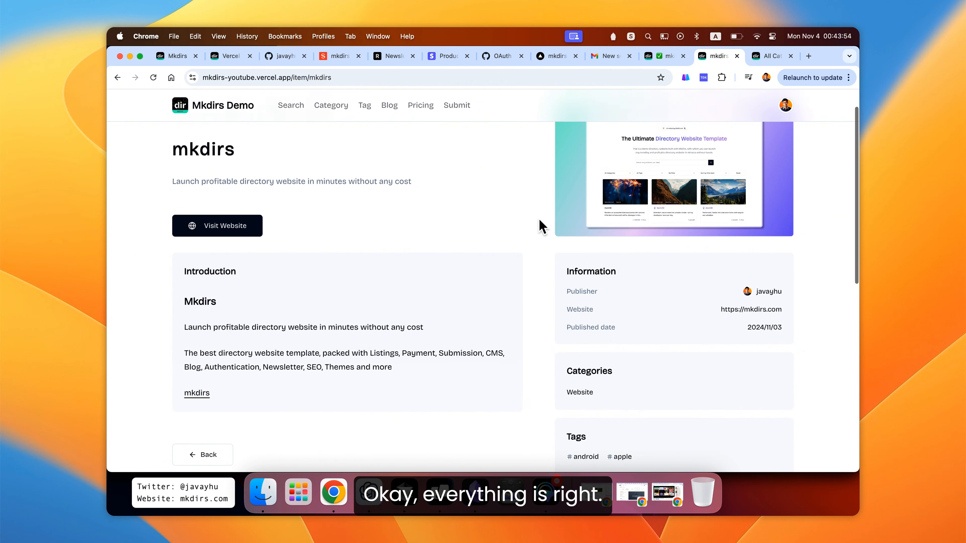
{"action": "scroll", "coordinate": [540, 226], "scroll_direction": "up", "scroll_amount": 2}
{"action": "scroll", "coordinate": [540, 226], "scroll_direction": "down", "scroll_amount": 2}
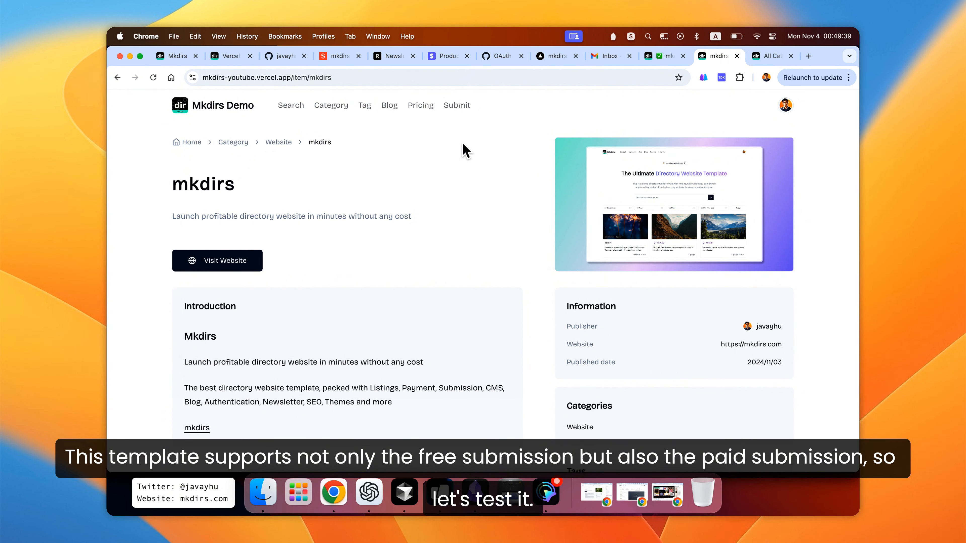
- Open the Submit page to start a new submission
{"action": "left_click", "coordinate": [456, 105]}
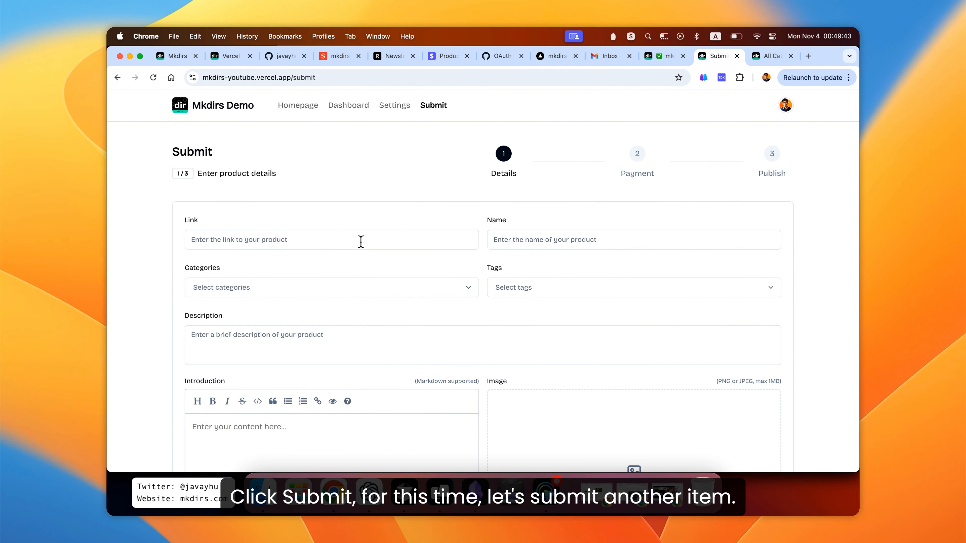
{"action": "left_click", "coordinate": [362, 240]}
{"action": "scroll", "coordinate": [390, 233], "scroll_direction": "down", "scroll_amount": 3}
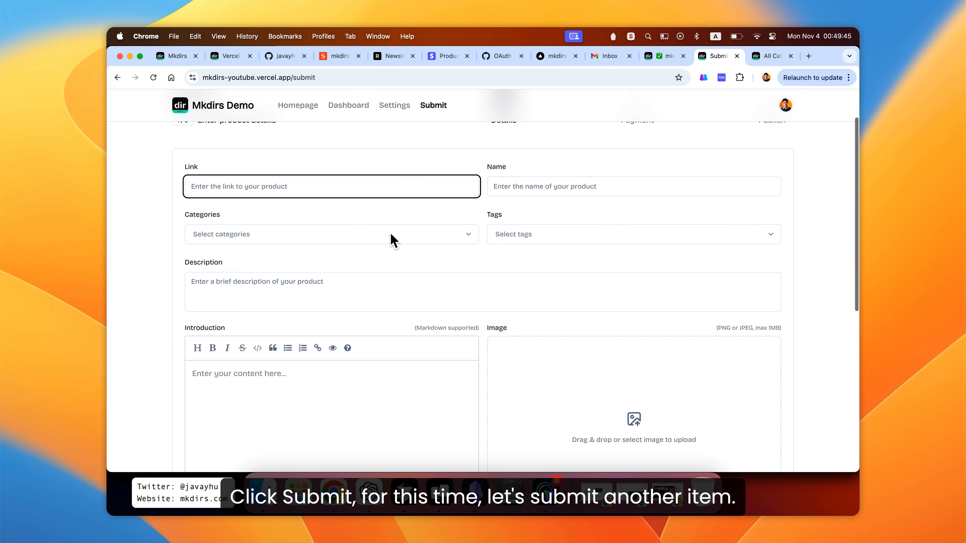
{"action": "scroll", "coordinate": [391, 240], "scroll_direction": "up", "scroll_amount": 1}
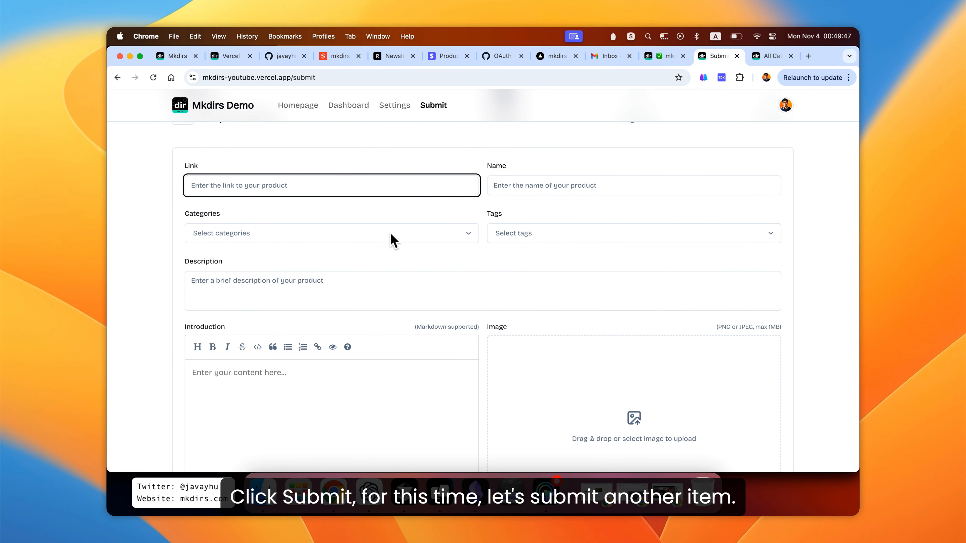
{"action": "type", "text": "hai"}
{"action": "key", "text": "BackSpace"}
{"action": "type", "text": "p"}
{"action": "key", "text": "Tab"}
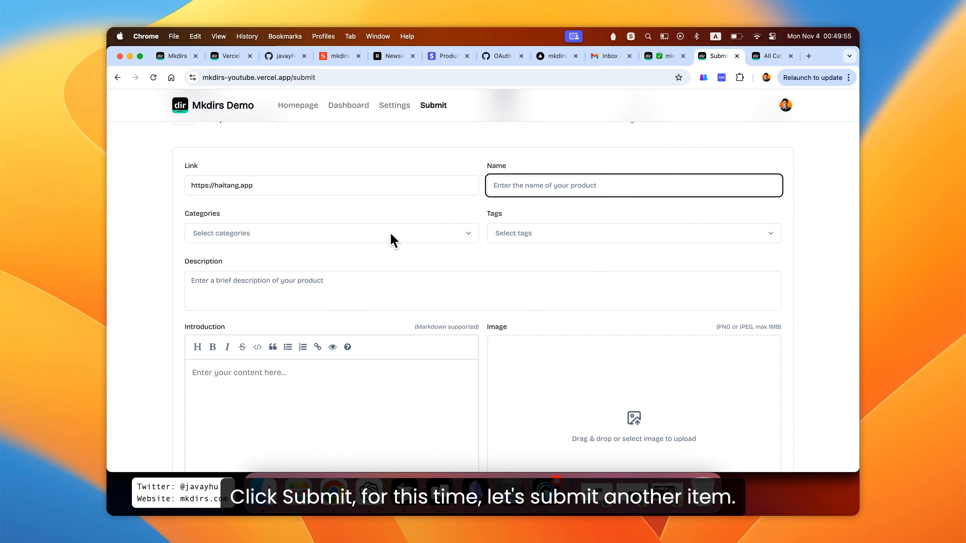
{"action": "type", "text": "haitang"}
{"action": "key", "text": "Tab"}
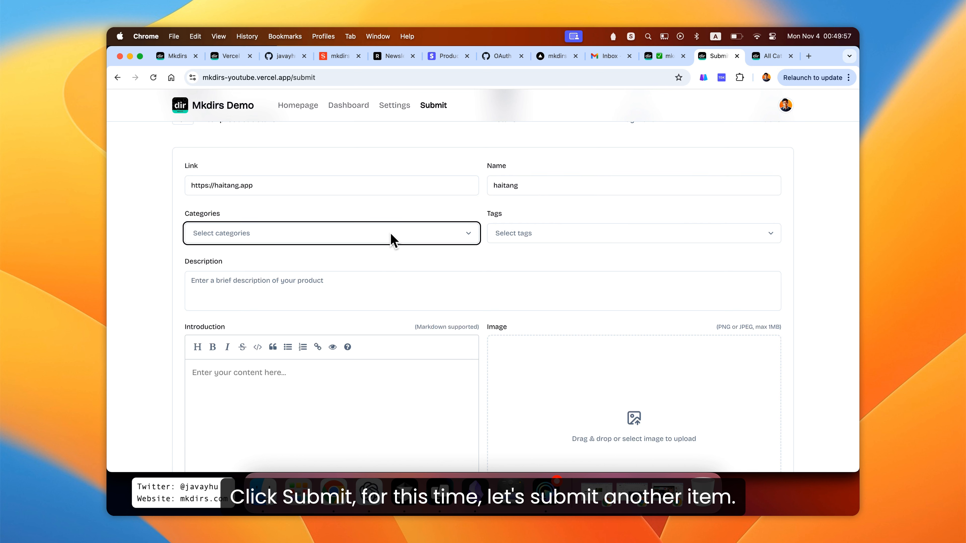
- Select Application and Website as categories and android and apple as tags
{"action": "key", "text": "Return"}
{"action": "key", "text": "Down"}
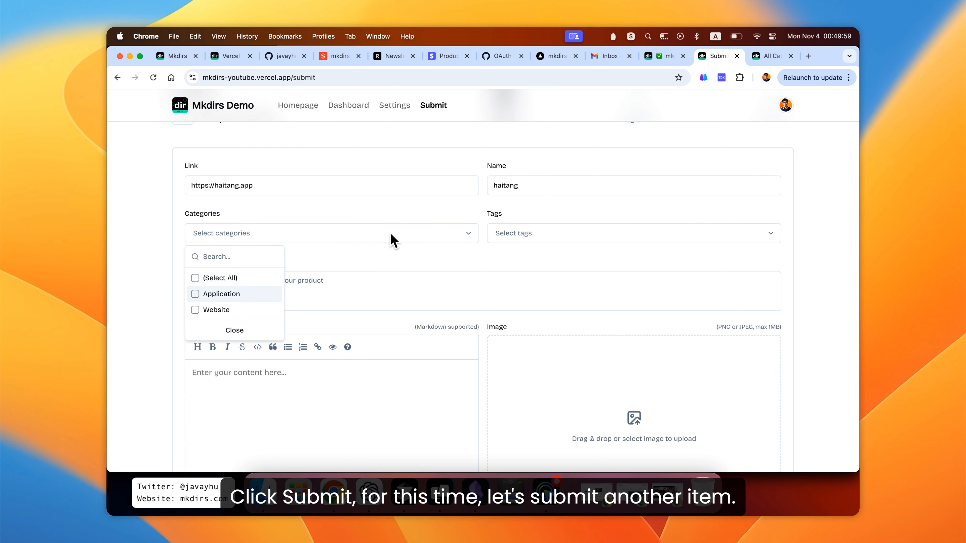
{"action": "key", "text": "Return"}
{"action": "key", "text": "Down"}
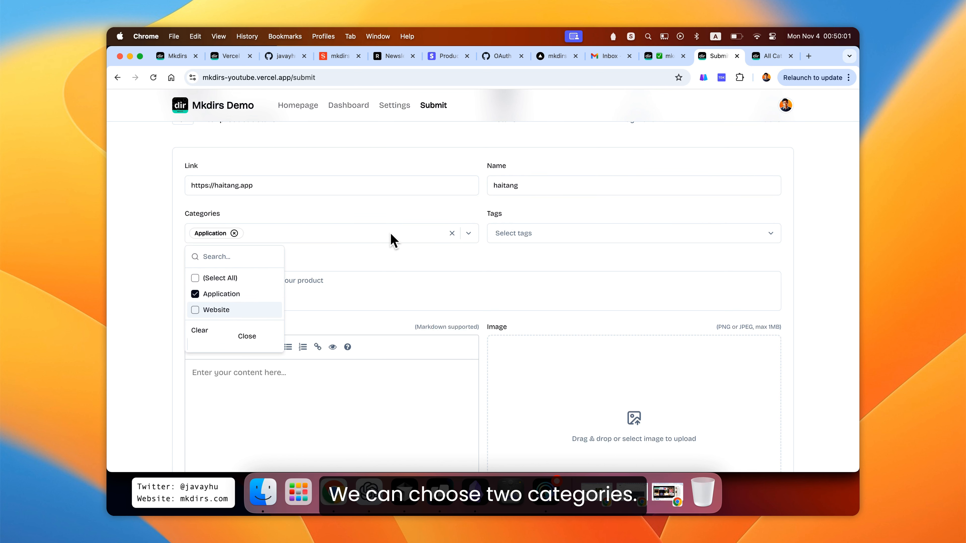
{"action": "key", "text": "Return"}
{"action": "left_click", "coordinate": [527, 239]}
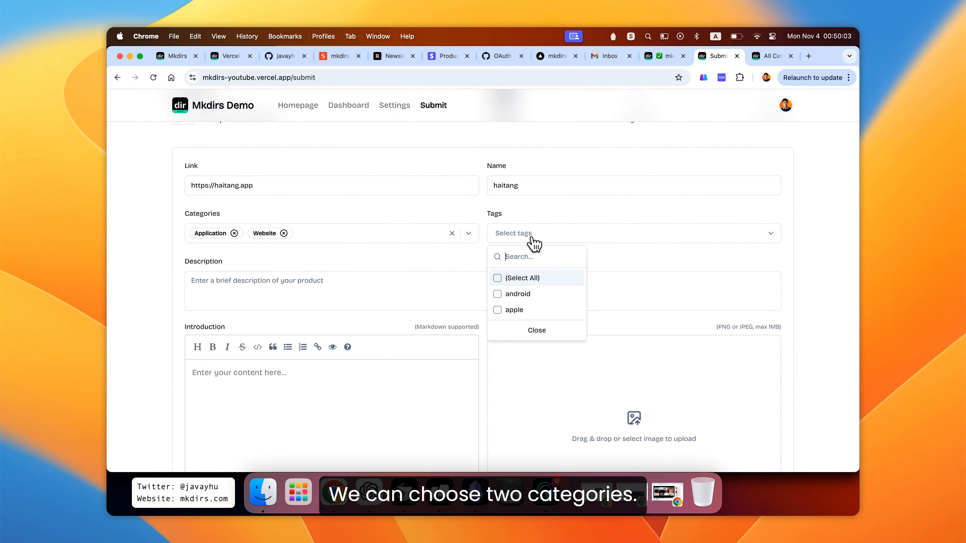
{"action": "left_click", "coordinate": [534, 296]}
{"action": "left_click", "coordinate": [538, 310]}
{"action": "left_click", "coordinate": [405, 274]}
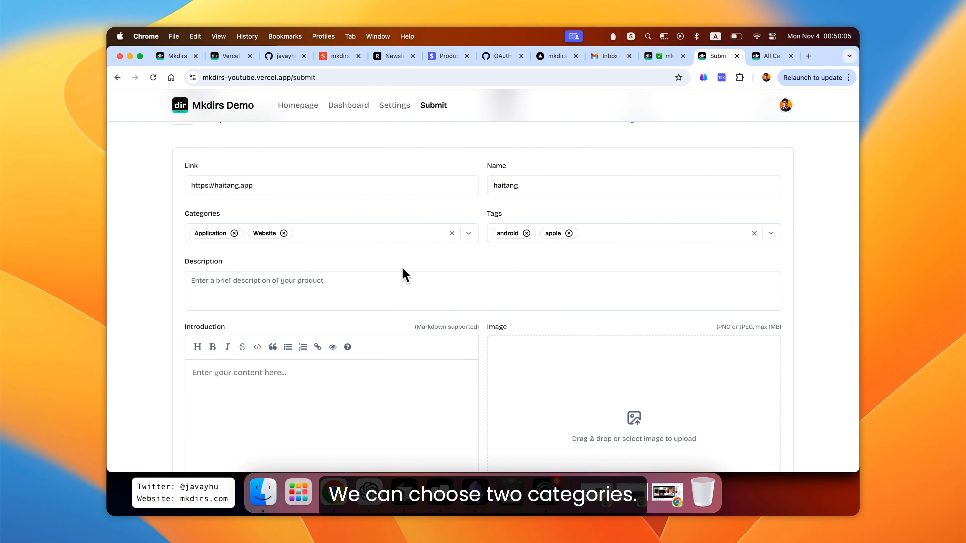
- Enter the description "haitang app is so great"
{"action": "left_click", "coordinate": [384, 283]}
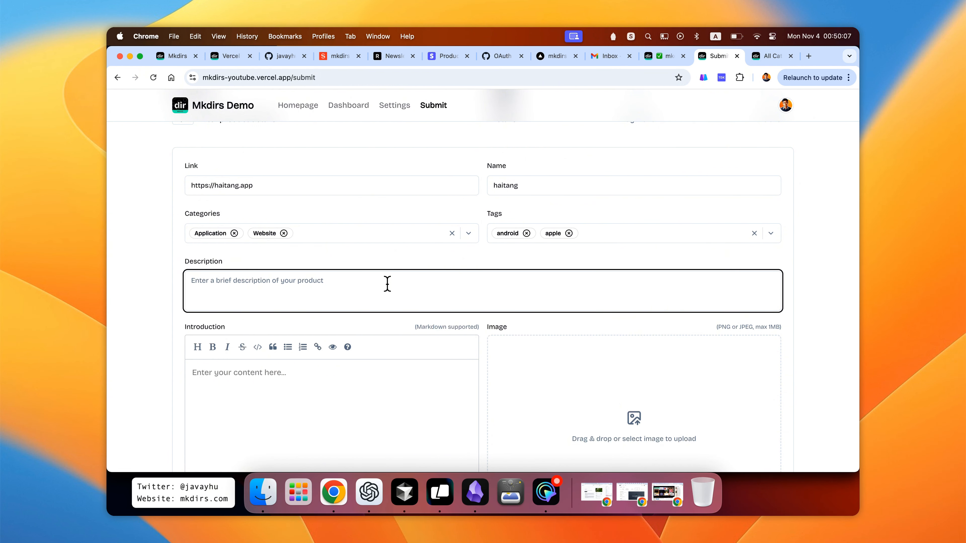
{"action": "type", "text": "hta"}
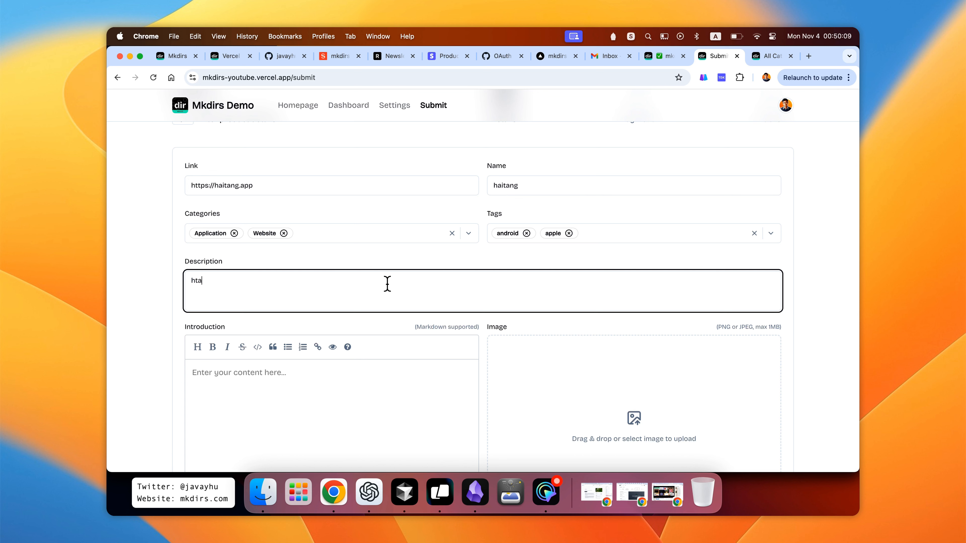
{"action": "type", "text": "aitang app is so great"}
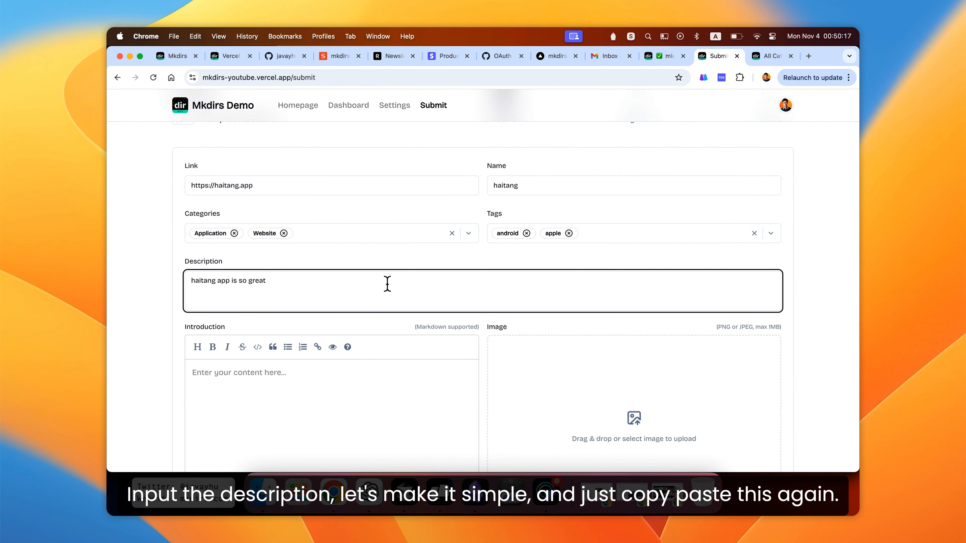
- Copy the hero headline and tagline from the mkdirs.com page and paste them into the Introduction editor
{"action": "left_click", "coordinate": [174, 56]}
{"action": "left_click", "coordinate": [308, 182]}
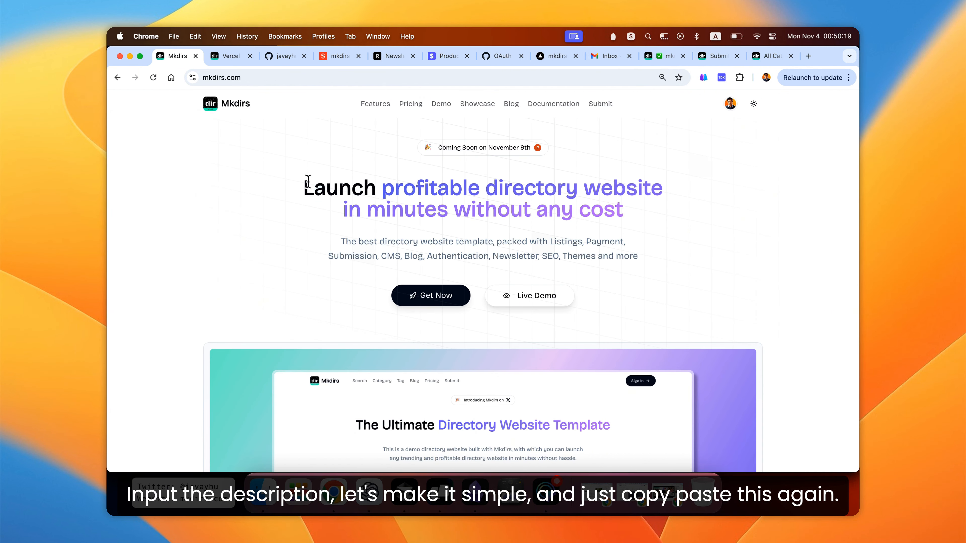
{"action": "left_click_drag", "start_coordinate": [308, 182], "coordinate": [681, 272]}
{"action": "key", "text": "super+c"}
{"action": "left_click", "coordinate": [686, 243]}
{"action": "left_click", "coordinate": [713, 57]}
{"action": "left_click", "coordinate": [325, 382]}
{"action": "key", "text": "super+v"}
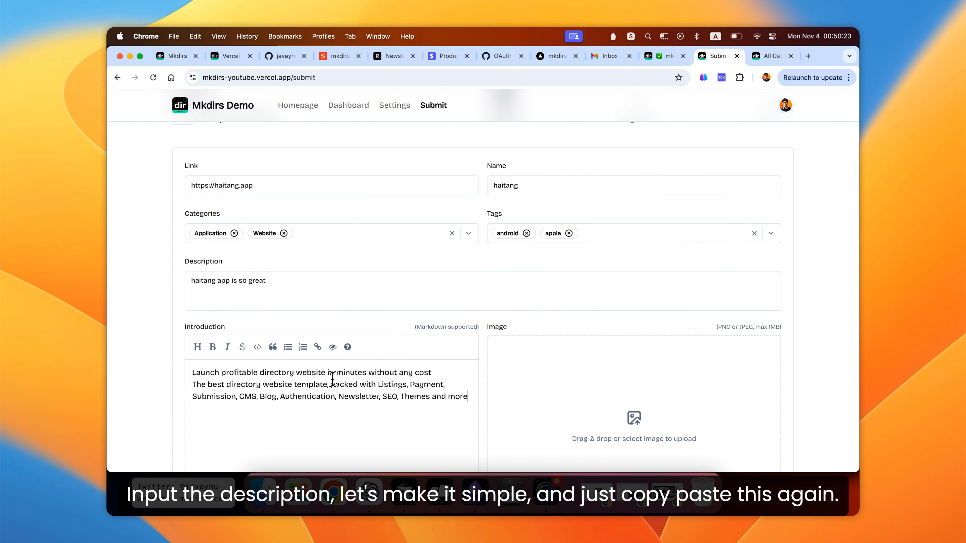
- Separate the introduction lines with blank lines and add a "# Haitang" heading at the top
{"action": "scroll", "coordinate": [332, 379], "scroll_direction": "down", "scroll_amount": 2}
{"action": "left_click", "coordinate": [453, 306]}
{"action": "key", "text": "Return"}
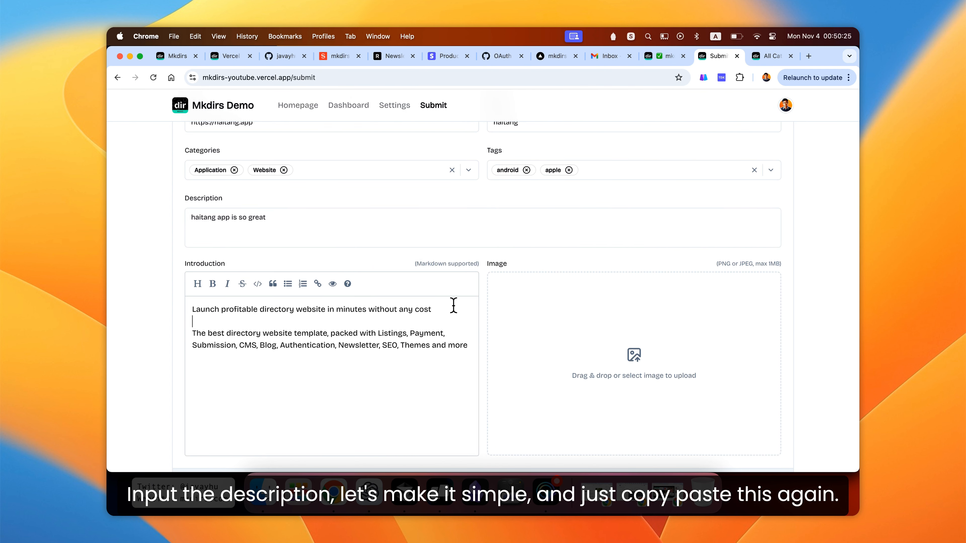
{"action": "key", "text": "Return"}
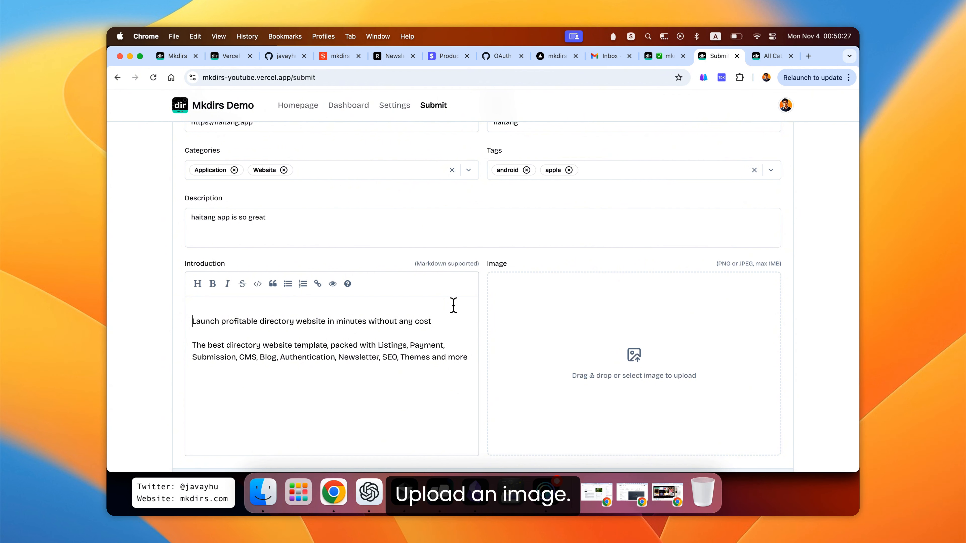
{"action": "type", "text": "#Ha"}
{"action": "key", "text": "BackSpace"}
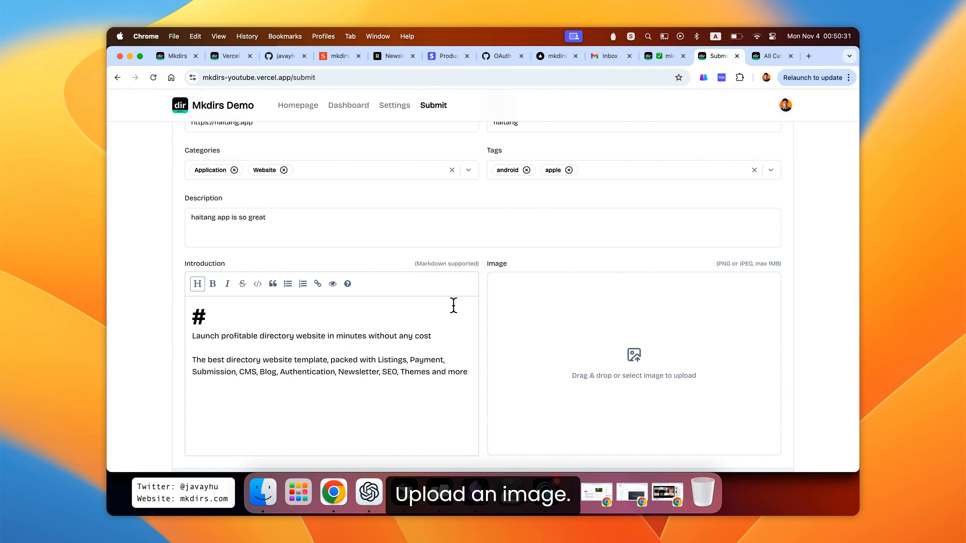
{"action": "type", "text": "Haitang"}
{"action": "key", "text": "Return"}
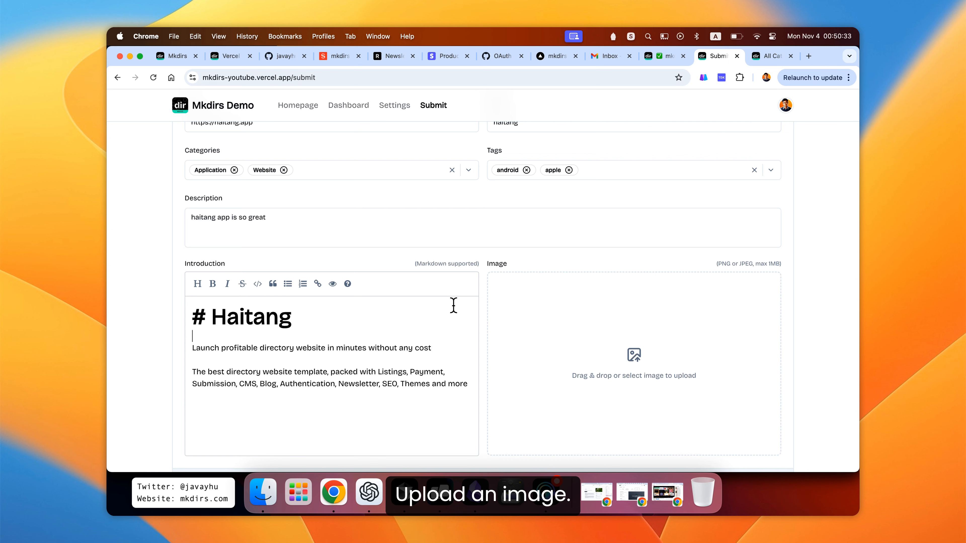
- Upload haitang.png from the Desktop as the product image
{"action": "scroll", "coordinate": [449, 343], "scroll_direction": "down", "scroll_amount": 5}
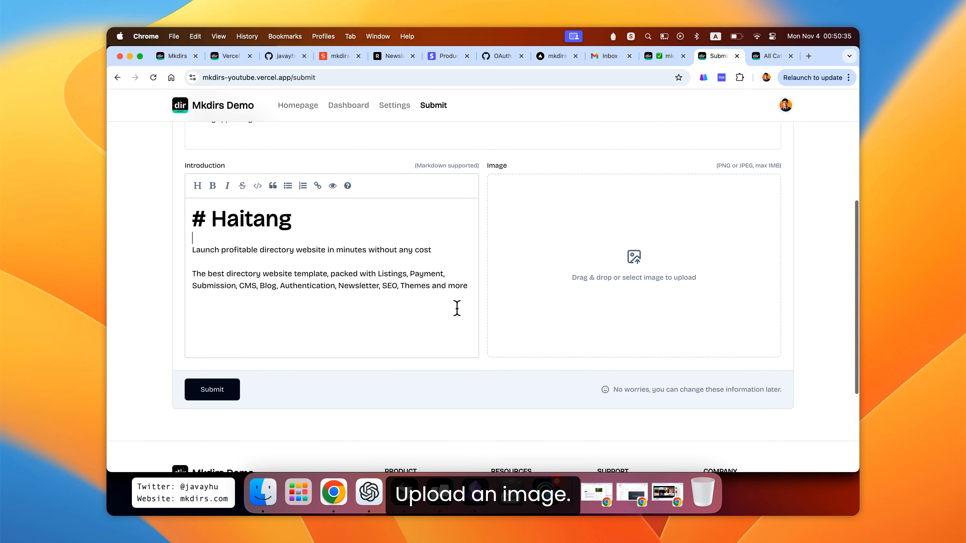
{"action": "scroll", "coordinate": [453, 310], "scroll_direction": "up", "scroll_amount": 1}
{"action": "left_click", "coordinate": [626, 296]}
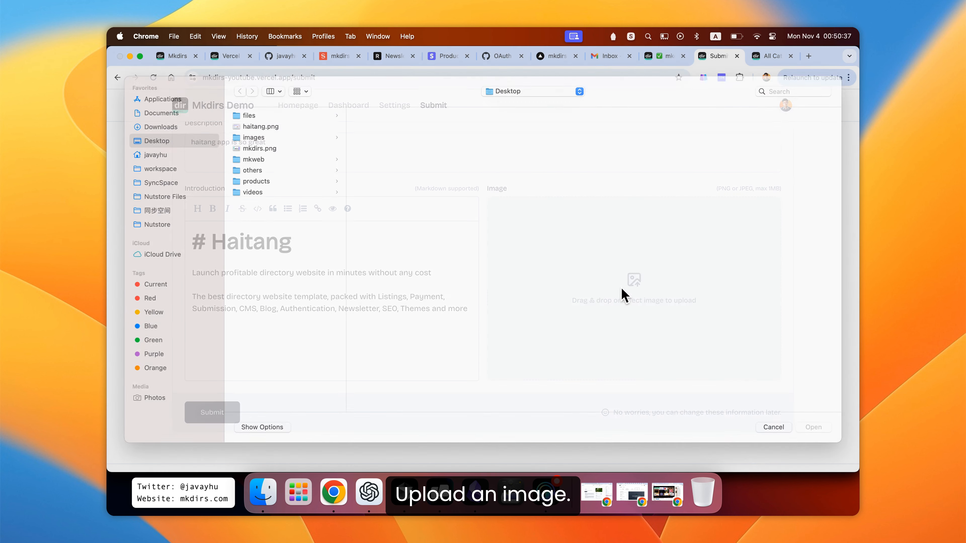
{"action": "double_click", "coordinate": [280, 139]}
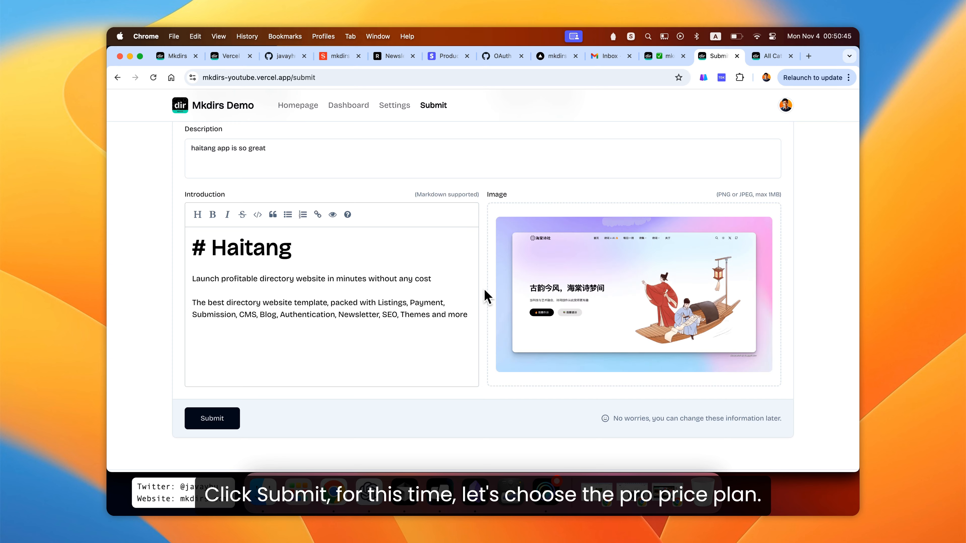
- Submit the product details
{"action": "scroll", "coordinate": [488, 297], "scroll_direction": "up", "scroll_amount": 3}
{"action": "scroll", "coordinate": [484, 289], "scroll_direction": "up", "scroll_amount": 2}
{"action": "scroll", "coordinate": [475, 292], "scroll_direction": "down", "scroll_amount": 6}
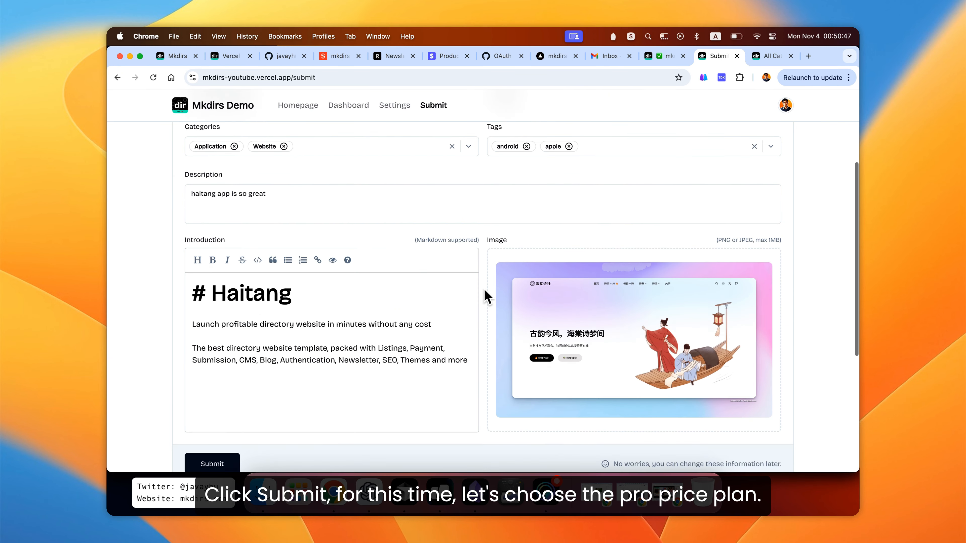
{"action": "left_click", "coordinate": [228, 421]}
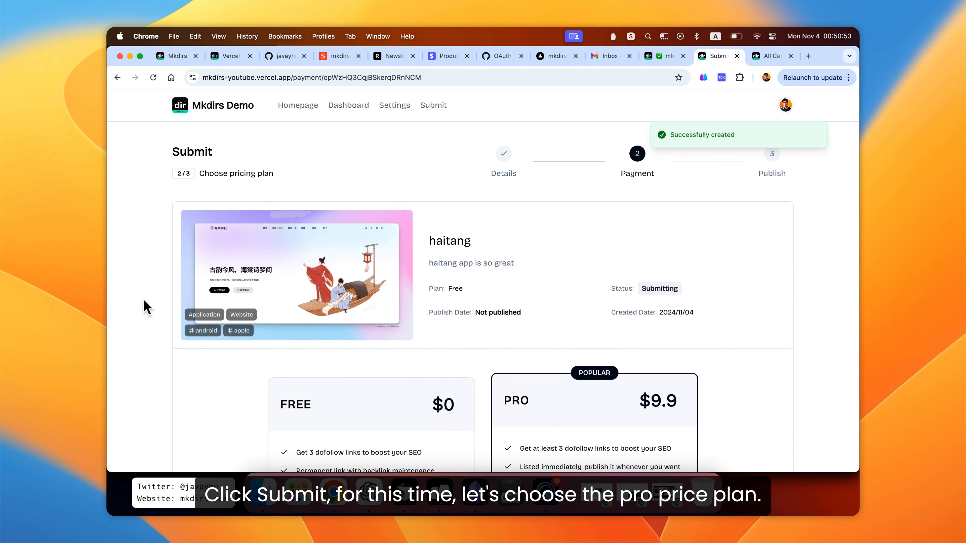
- Choose the PRO $9.9 plan and proceed with Pay & Publish Right Now
{"action": "scroll", "coordinate": [146, 307], "scroll_direction": "down", "scroll_amount": 5}
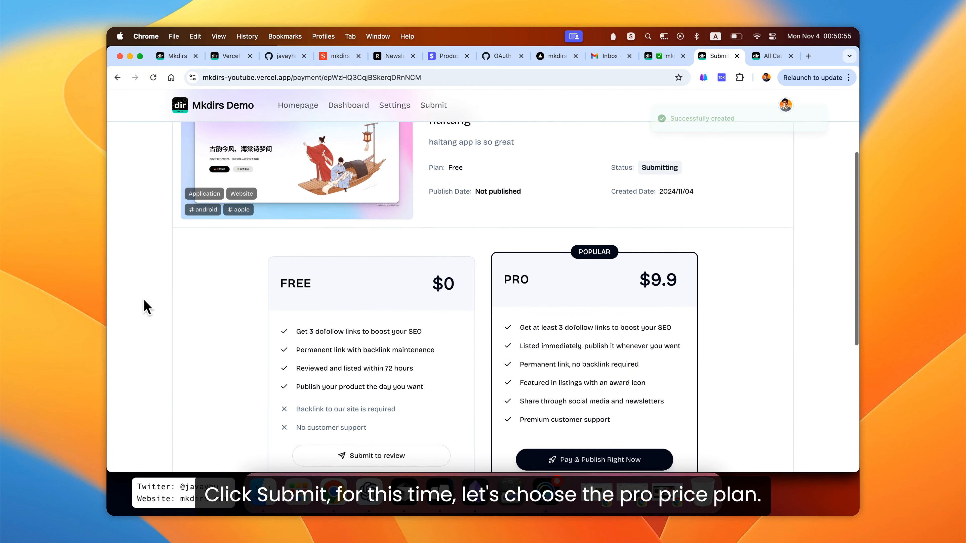
{"action": "scroll", "coordinate": [147, 307], "scroll_direction": "down", "scroll_amount": 4}
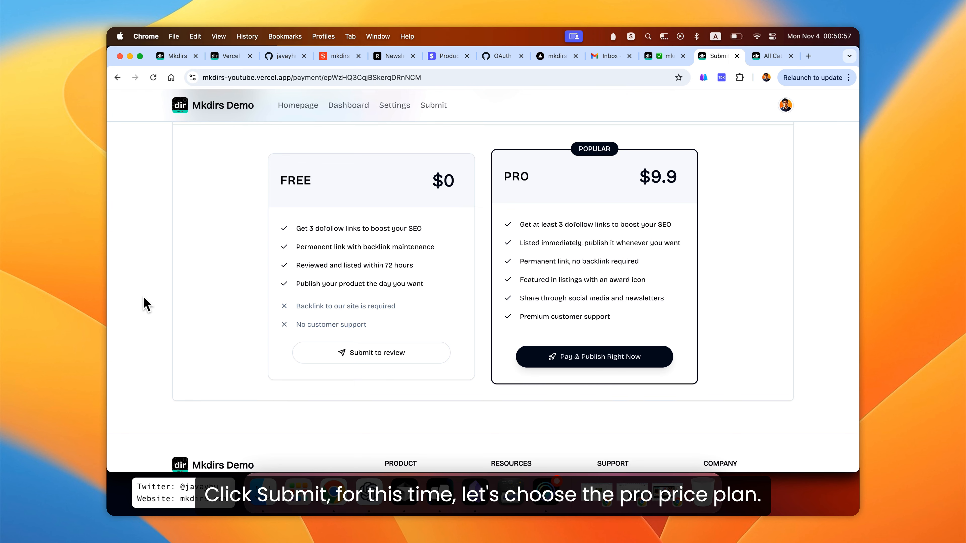
{"action": "scroll", "coordinate": [147, 303], "scroll_direction": "up", "scroll_amount": 1}
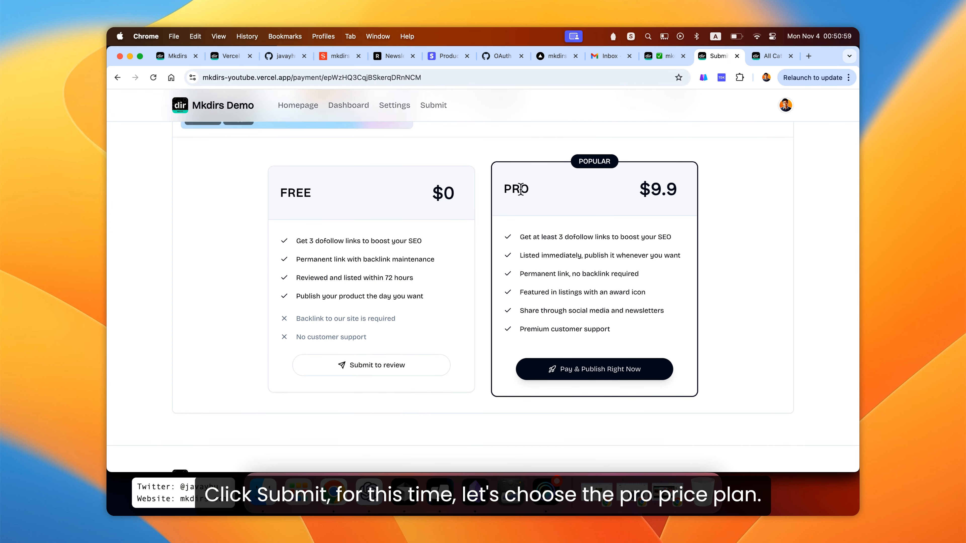
{"action": "left_click", "coordinate": [569, 208]}
{"action": "scroll", "coordinate": [600, 307], "scroll_direction": "down", "scroll_amount": 2}
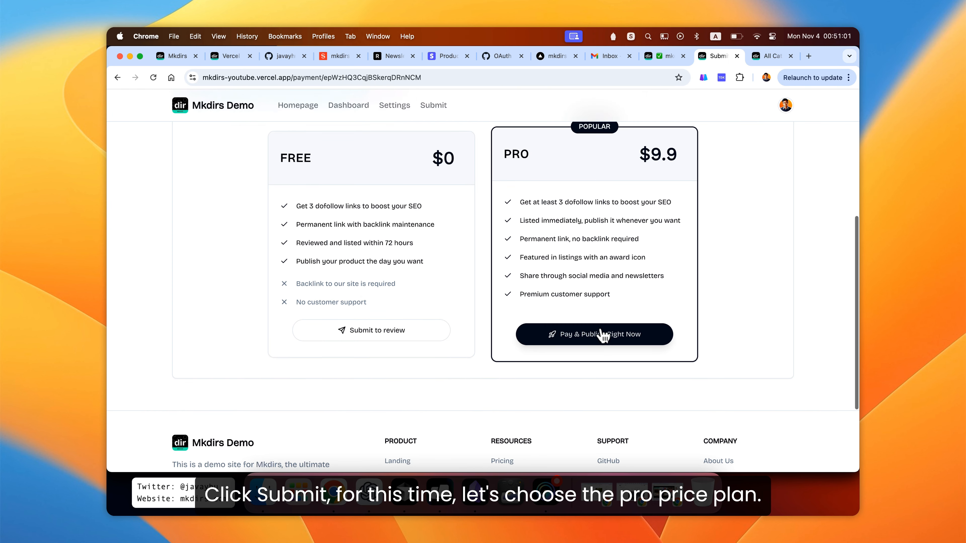
{"action": "left_click", "coordinate": [610, 340]}
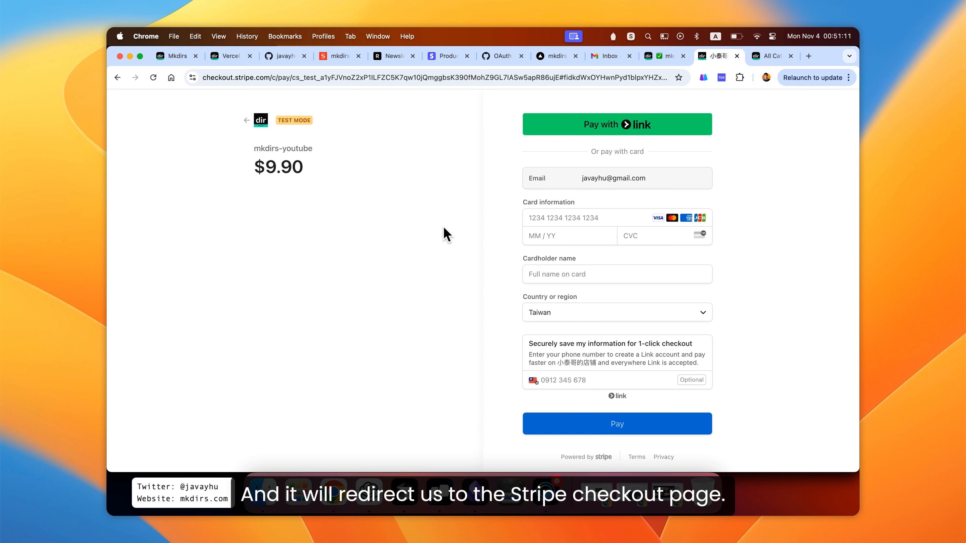
- Fill in the Stripe test card number, expiry date, CVC and cardholder name, then pay
{"action": "left_click", "coordinate": [558, 218]}
{"action": "left_click", "coordinate": [614, 243]}
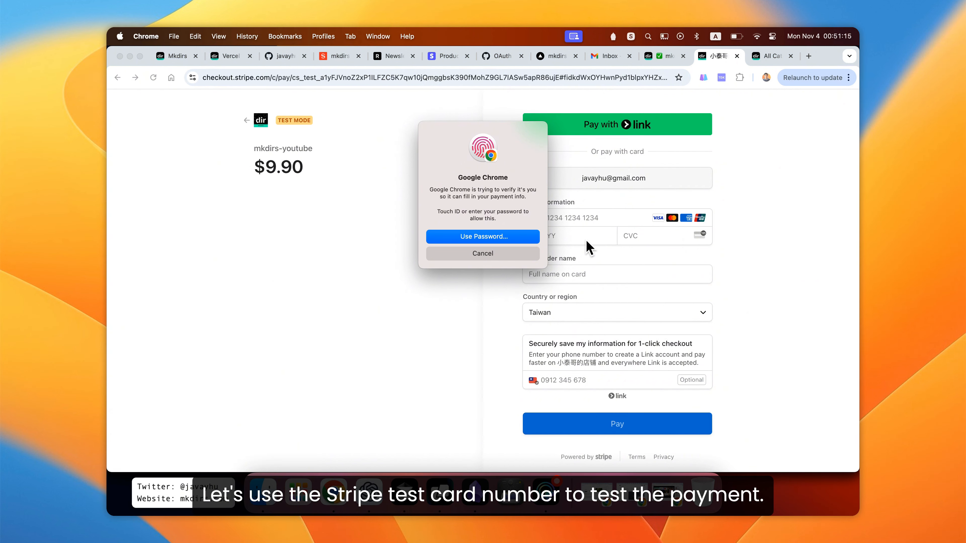
{"action": "left_click", "coordinate": [660, 238]}
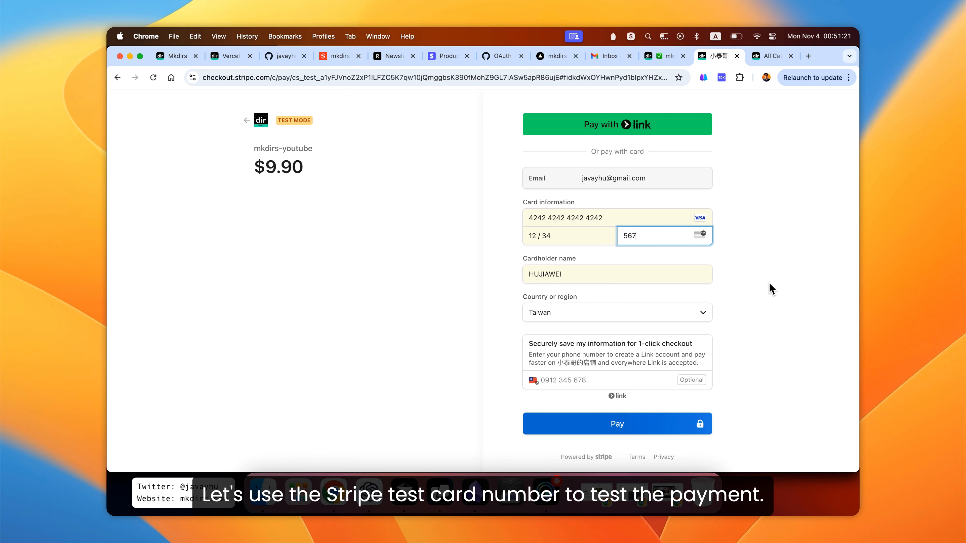
{"action": "left_click", "coordinate": [785, 292]}
{"action": "left_click", "coordinate": [620, 425]}
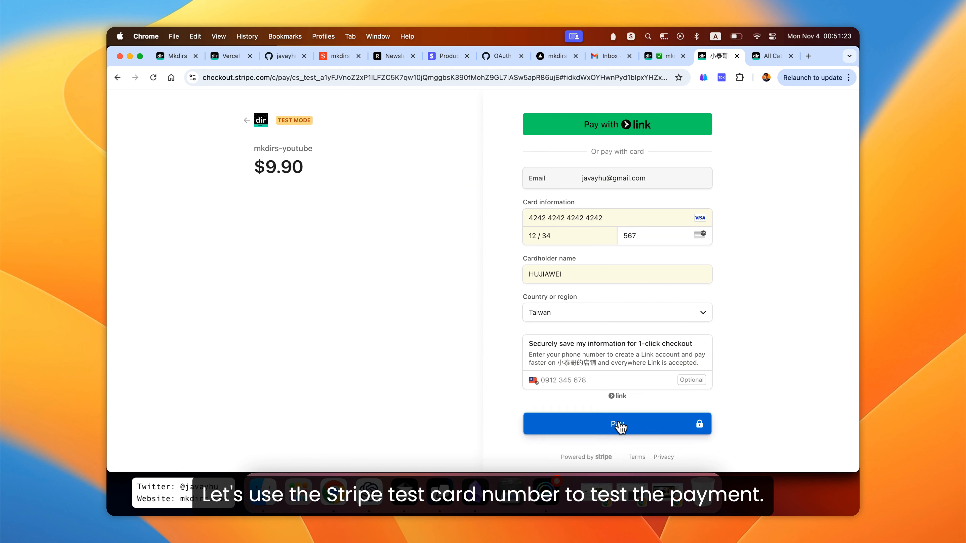
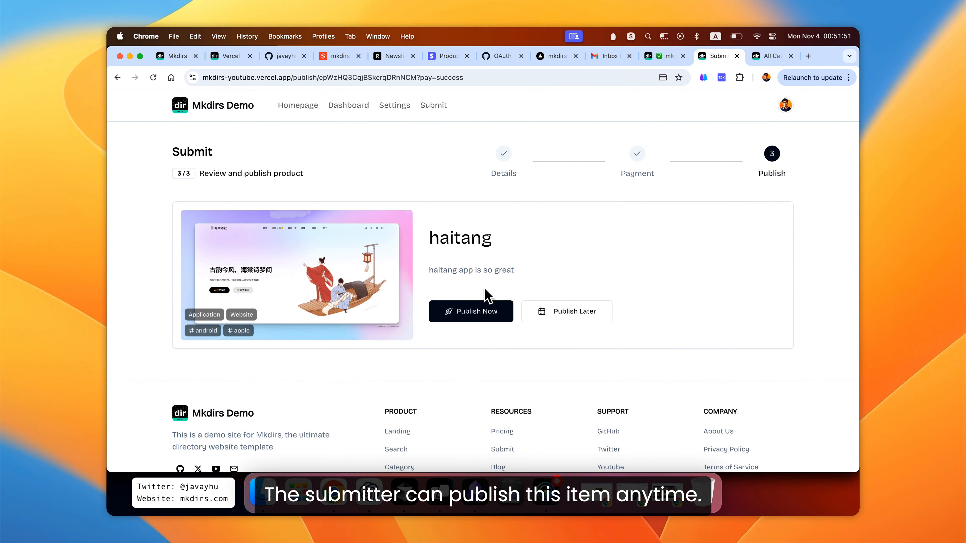
- Publish the haitang product immediately and open its page on the live site
{"action": "left_click", "coordinate": [468, 317]}
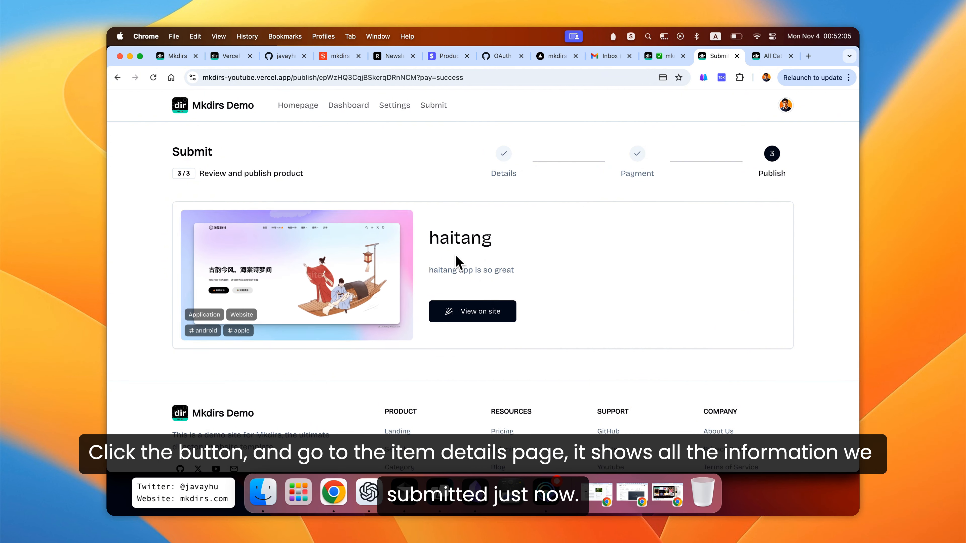
{"action": "mouse_move", "coordinate": [303, 283]}
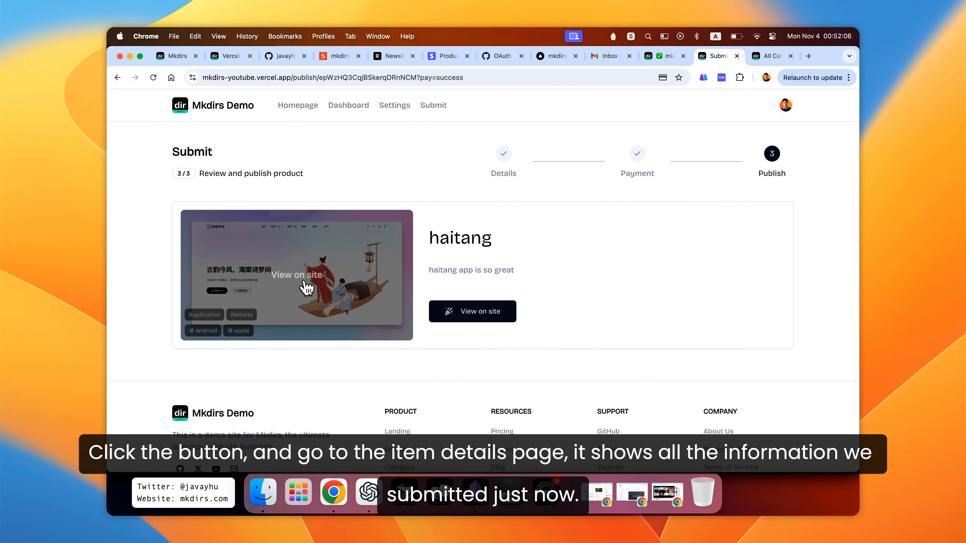
{"action": "left_click", "coordinate": [478, 320]}
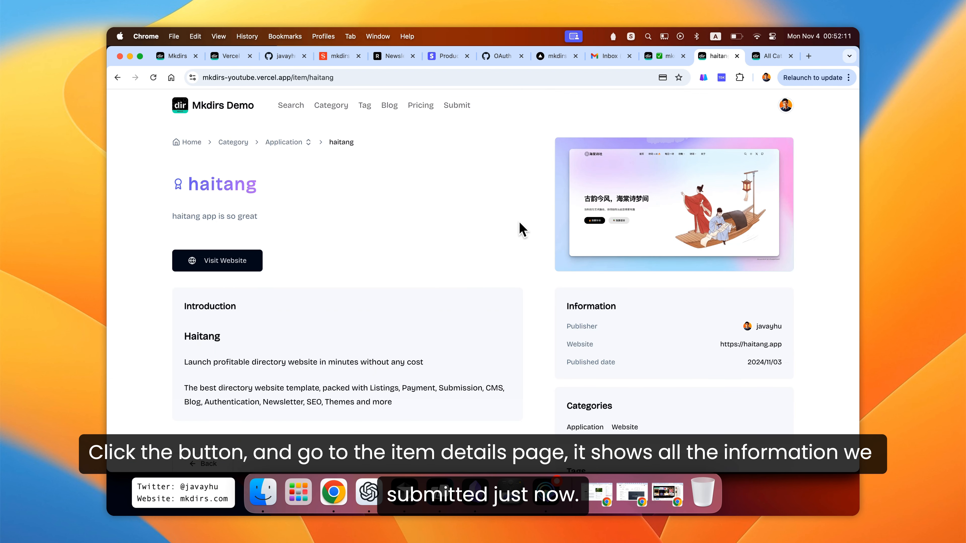
- Review the haitang item details page, including its introduction, information, categories and tags
{"action": "scroll", "coordinate": [521, 223], "scroll_direction": "down", "scroll_amount": 5}
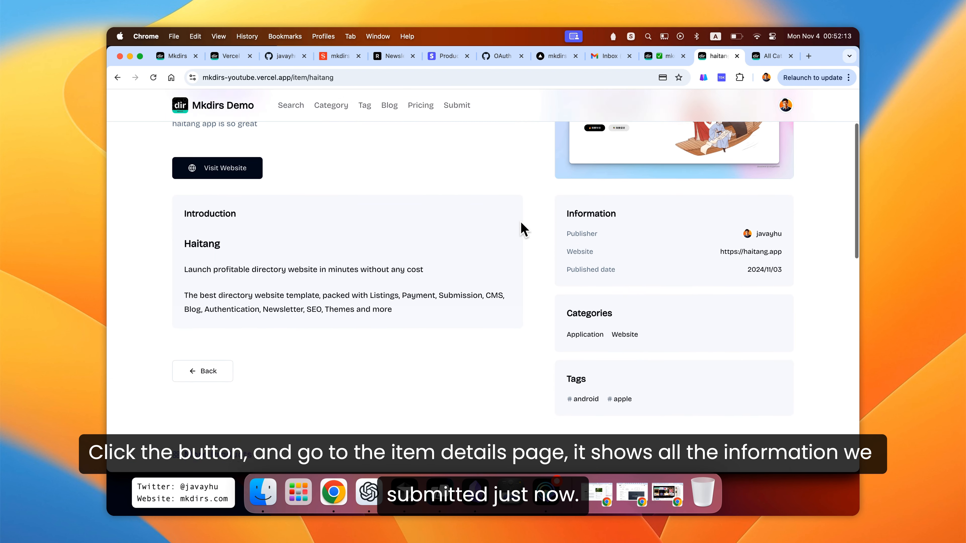
{"action": "scroll", "coordinate": [528, 229], "scroll_direction": "up", "scroll_amount": 4}
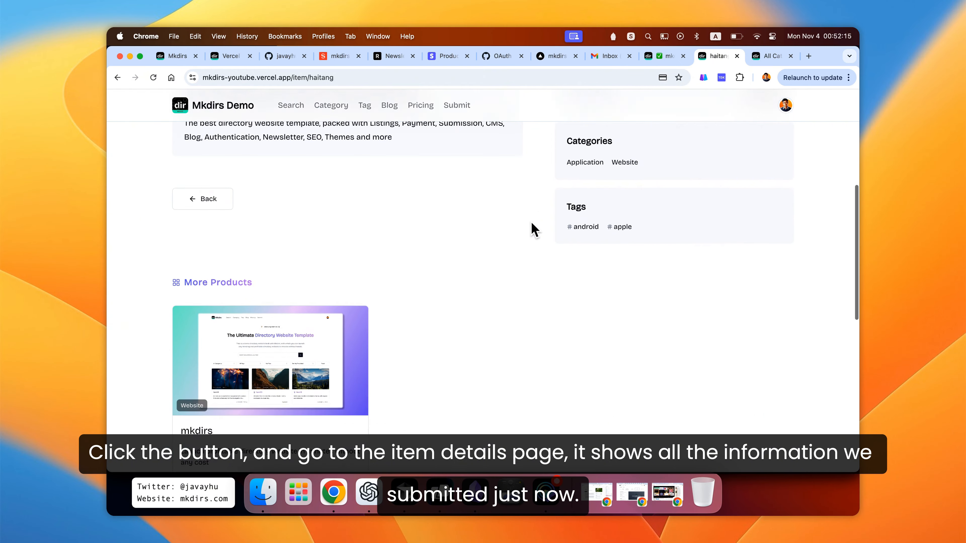
{"action": "scroll", "coordinate": [535, 229], "scroll_direction": "up", "scroll_amount": 2}
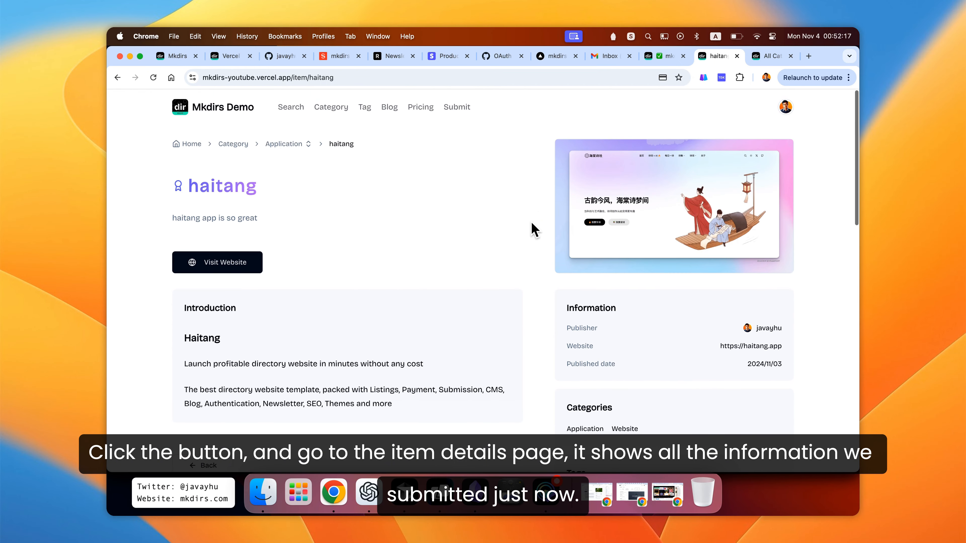
{"action": "scroll", "coordinate": [536, 222], "scroll_direction": "down", "scroll_amount": 1}
{"action": "scroll", "coordinate": [535, 221], "scroll_direction": "up", "scroll_amount": 1}
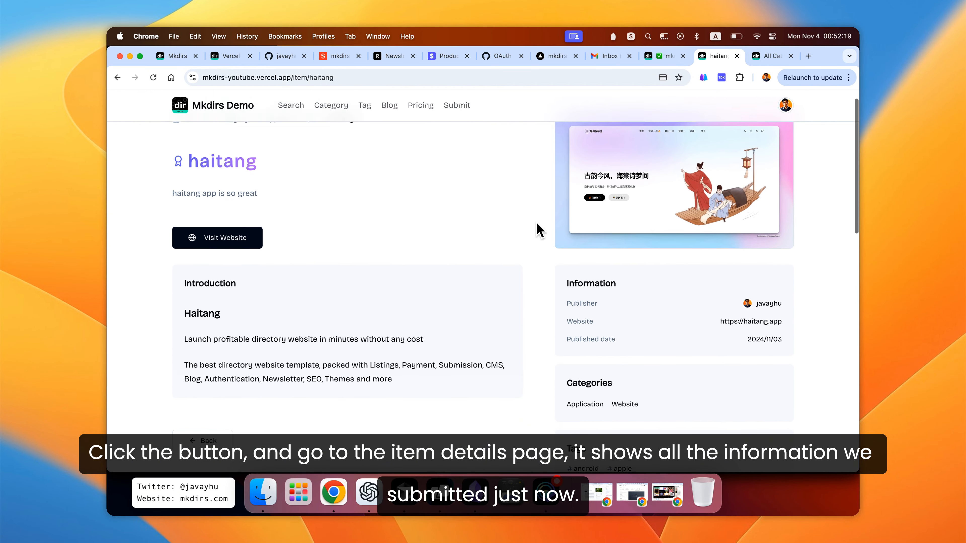
{"action": "scroll", "coordinate": [535, 233], "scroll_direction": "down", "scroll_amount": 2}
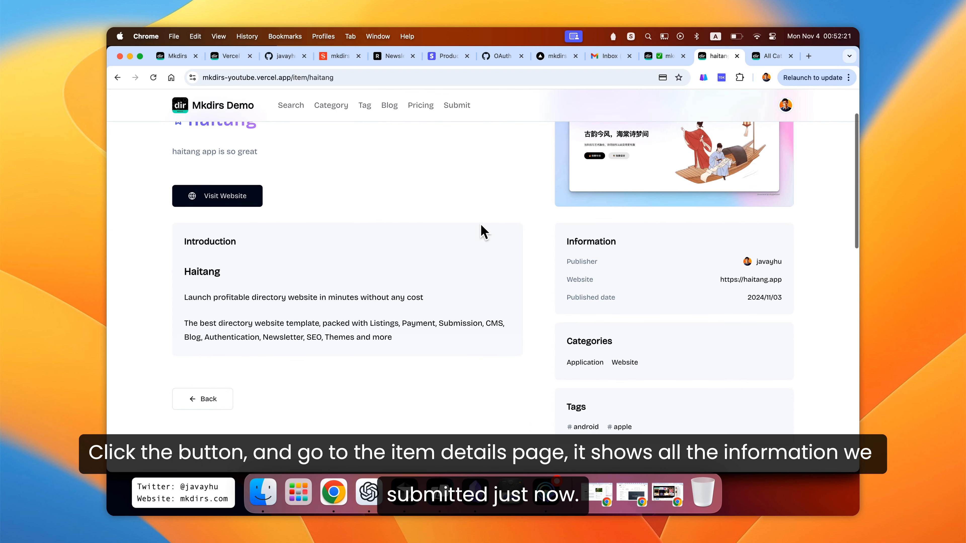
{"action": "left_click_drag", "start_coordinate": [183, 270], "coordinate": [433, 338]}
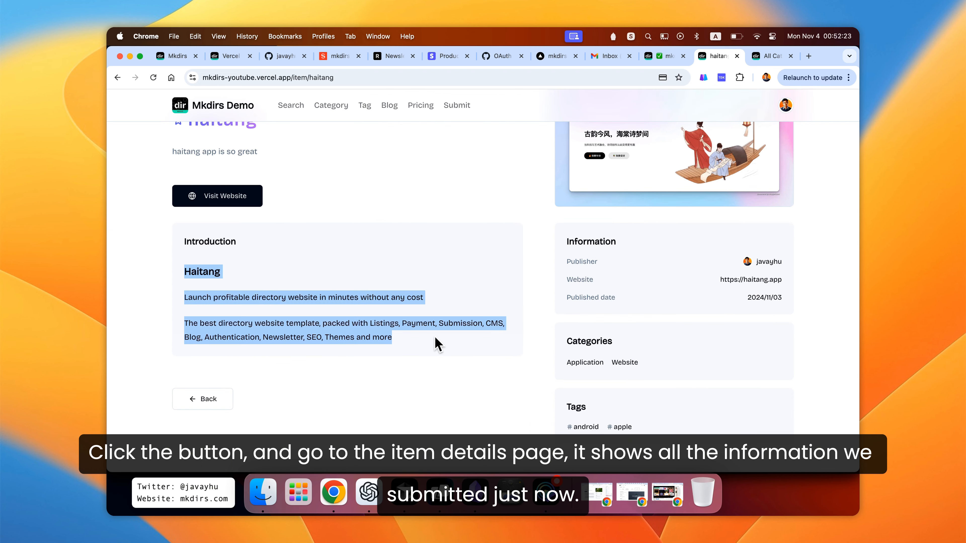
{"action": "left_click", "coordinate": [446, 270]}
{"action": "scroll", "coordinate": [453, 263], "scroll_direction": "up", "scroll_amount": 2}
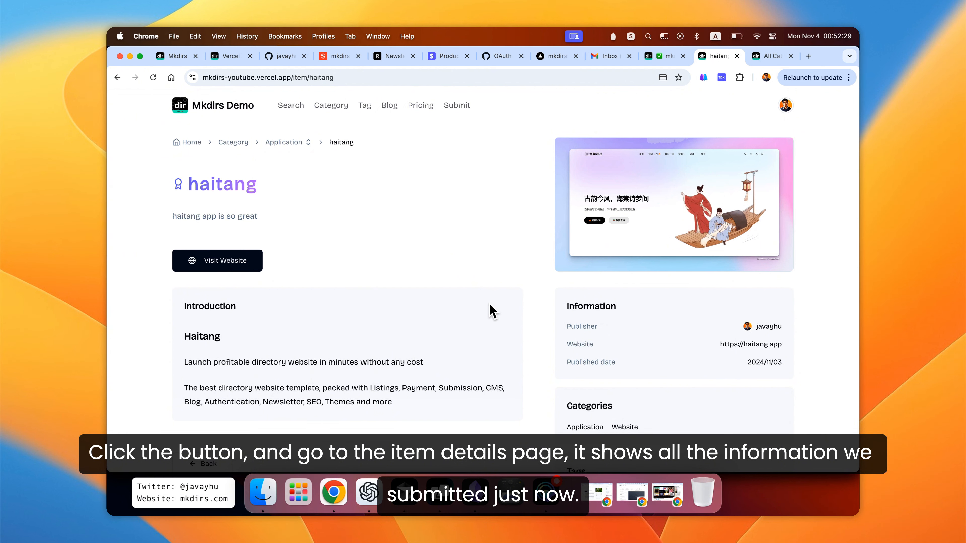
- Open the haitang item in Sanity Studio and review its featured, price plan, paid and order fields
{"action": "left_click", "coordinate": [654, 57]}
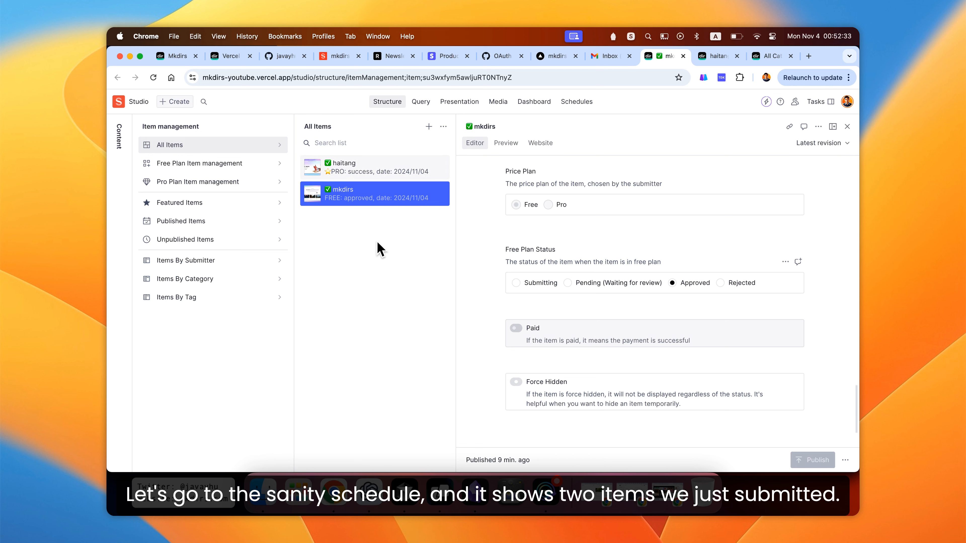
{"action": "left_click", "coordinate": [325, 169]}
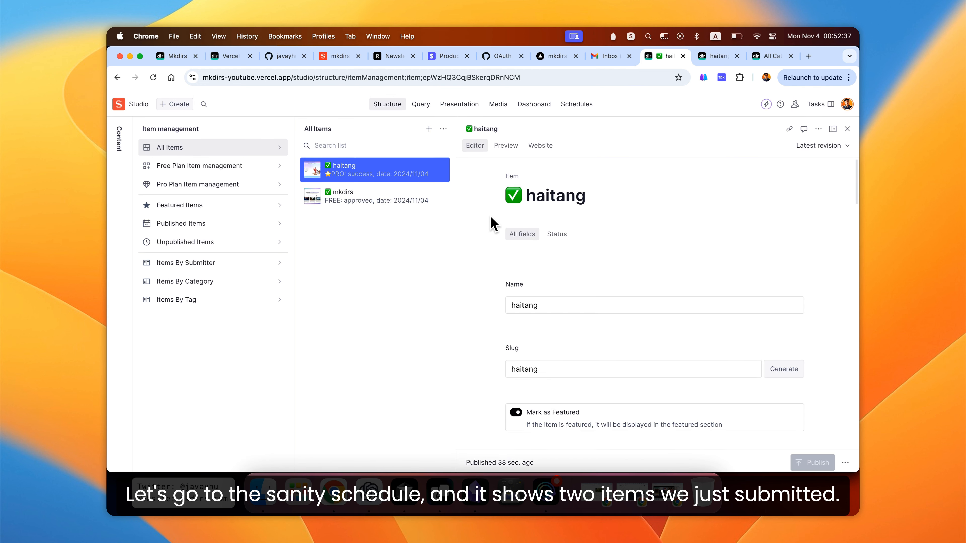
{"action": "scroll", "coordinate": [493, 224], "scroll_direction": "down", "scroll_amount": 15}
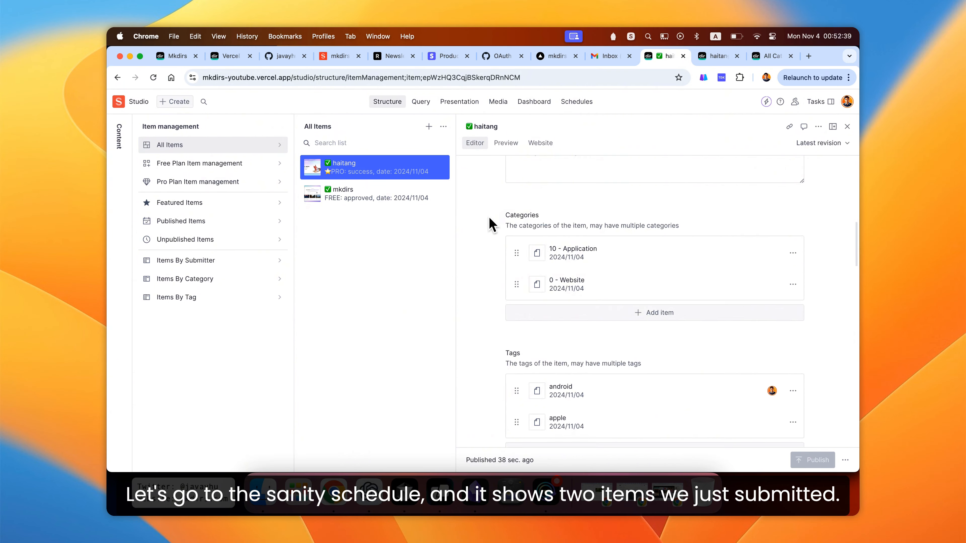
{"action": "scroll", "coordinate": [493, 224], "scroll_direction": "down", "scroll_amount": 5}
{"action": "scroll", "coordinate": [490, 224], "scroll_direction": "up", "scroll_amount": 15}
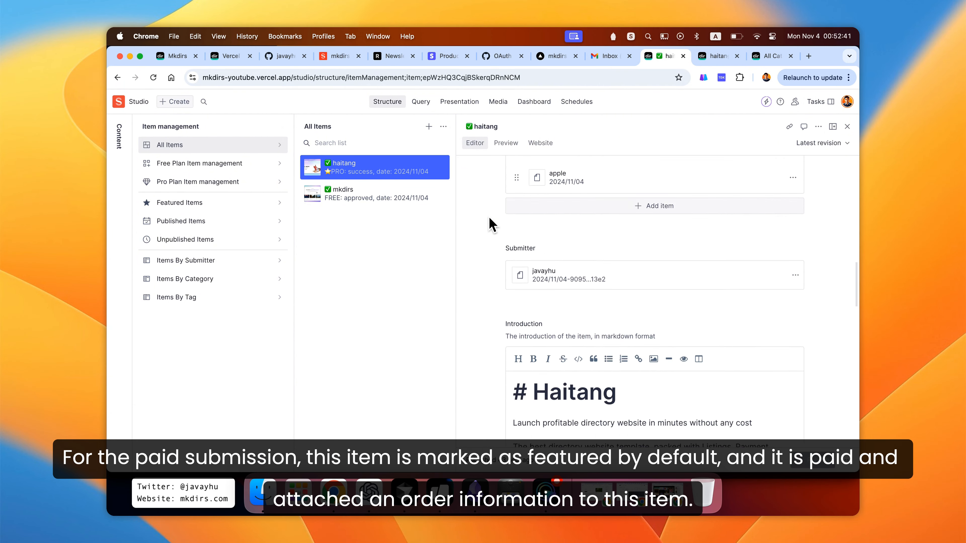
{"action": "scroll", "coordinate": [484, 223], "scroll_direction": "up", "scroll_amount": 3}
{"action": "scroll", "coordinate": [483, 222], "scroll_direction": "down", "scroll_amount": 5}
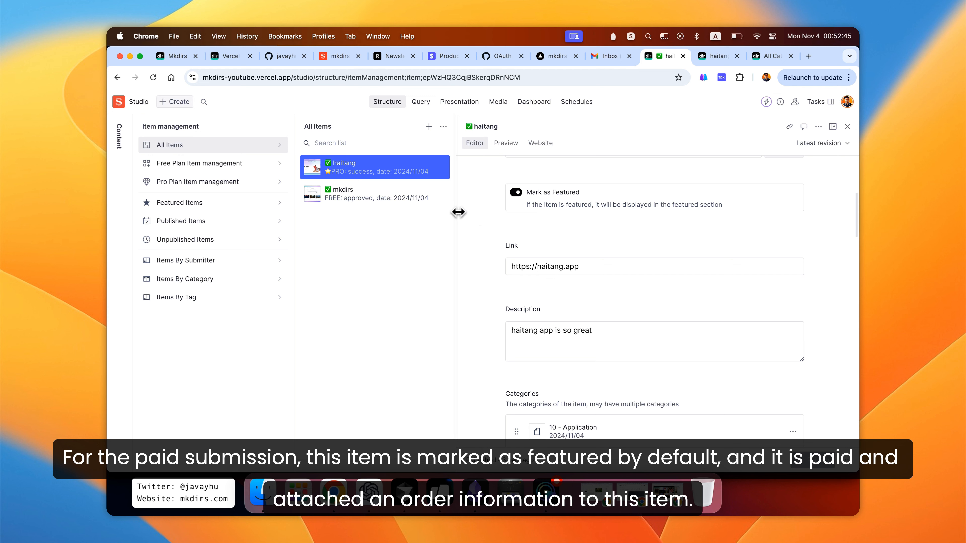
{"action": "scroll", "coordinate": [483, 218], "scroll_direction": "down", "scroll_amount": 1}
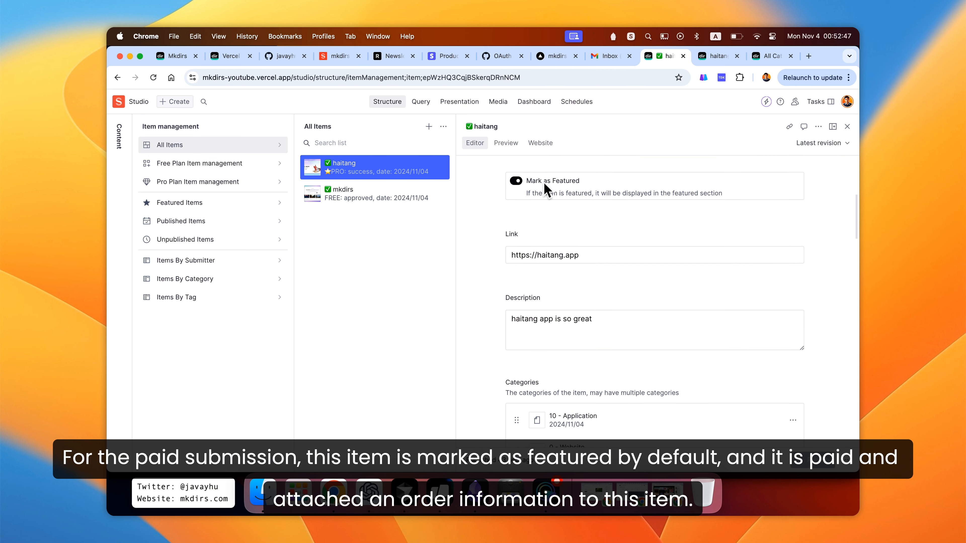
{"action": "scroll", "coordinate": [498, 196], "scroll_direction": "down", "scroll_amount": 15}
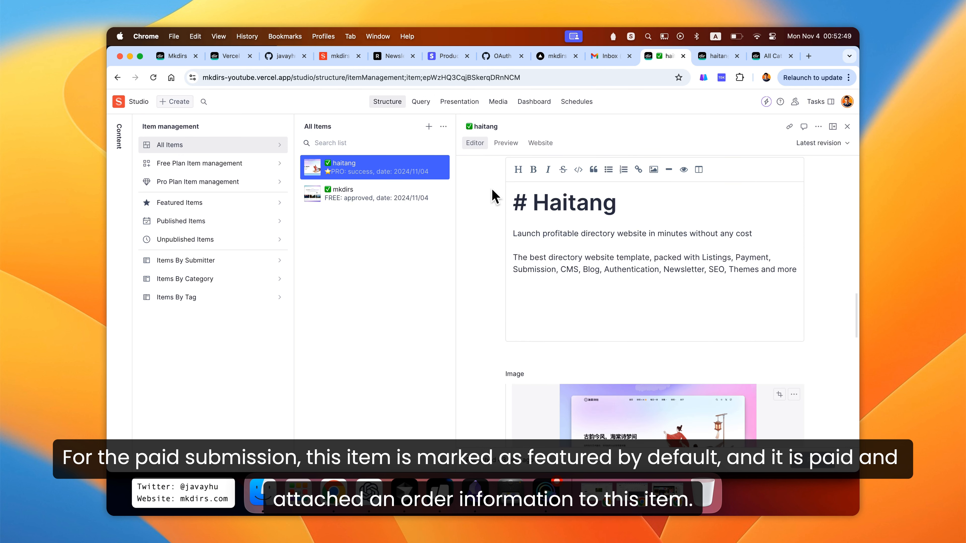
{"action": "scroll", "coordinate": [494, 196], "scroll_direction": "down", "scroll_amount": 10}
{"action": "scroll", "coordinate": [493, 195], "scroll_direction": "up", "scroll_amount": 3}
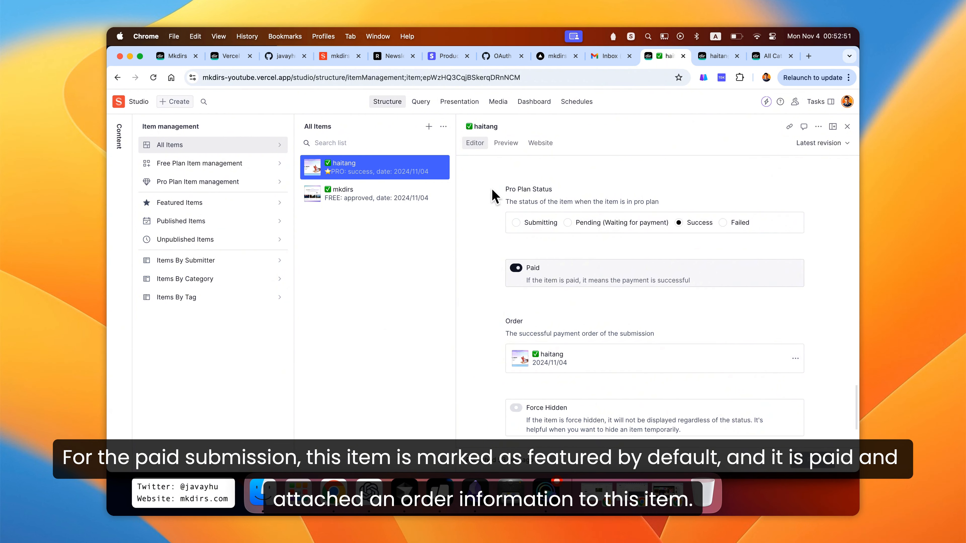
{"action": "scroll", "coordinate": [492, 194], "scroll_direction": "down", "scroll_amount": 3}
{"action": "scroll", "coordinate": [492, 194], "scroll_direction": "up", "scroll_amount": 3}
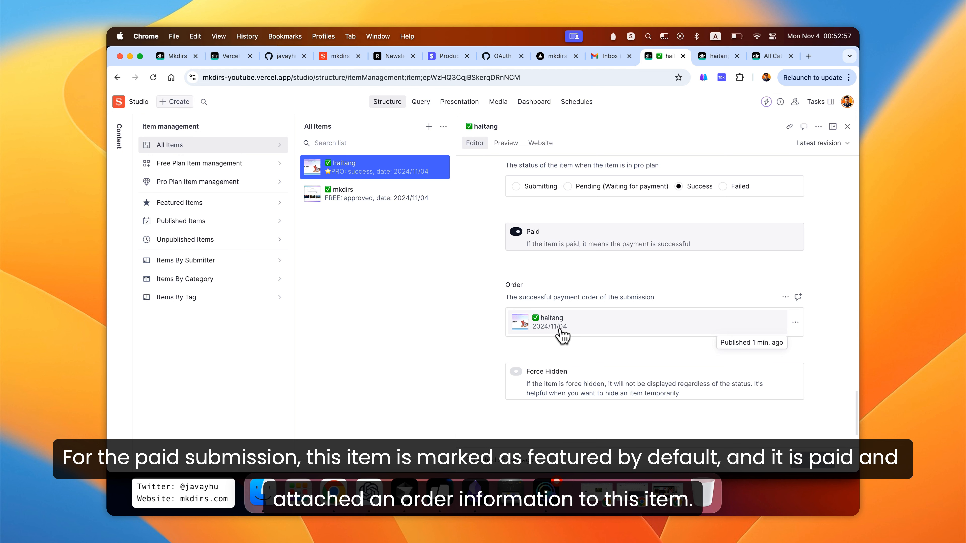
{"action": "scroll", "coordinate": [485, 281], "scroll_direction": "up", "scroll_amount": 2}
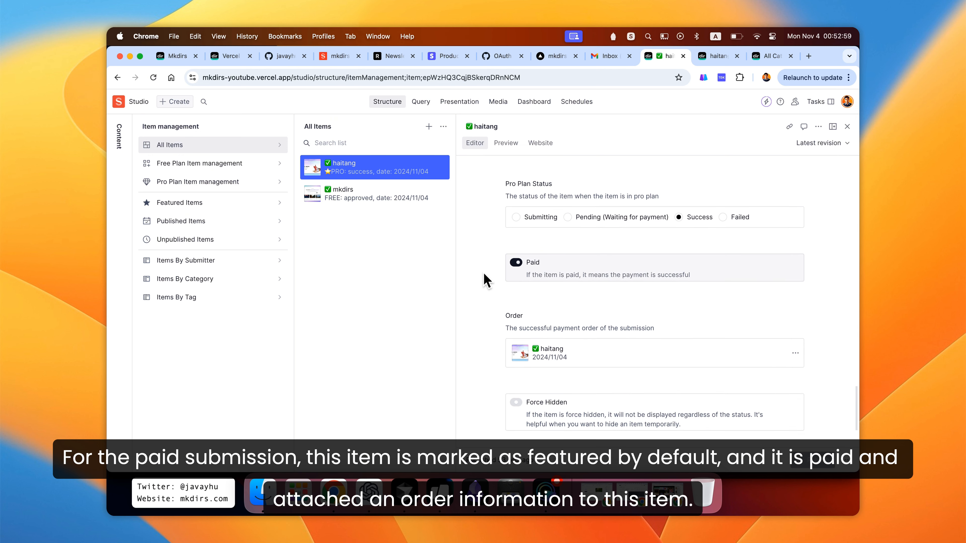
{"action": "scroll", "coordinate": [485, 280], "scroll_direction": "up", "scroll_amount": 10}
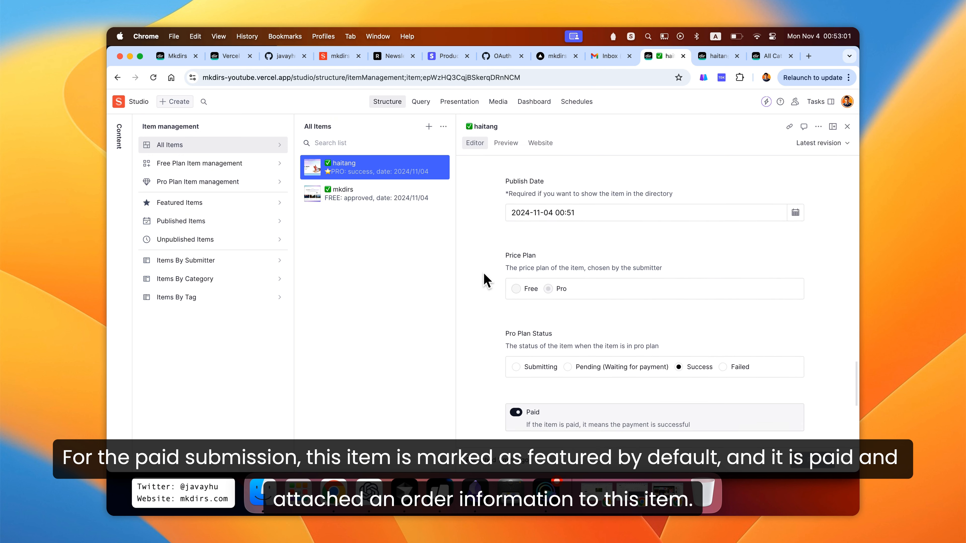
{"action": "scroll", "coordinate": [485, 280], "scroll_direction": "up", "scroll_amount": 10}
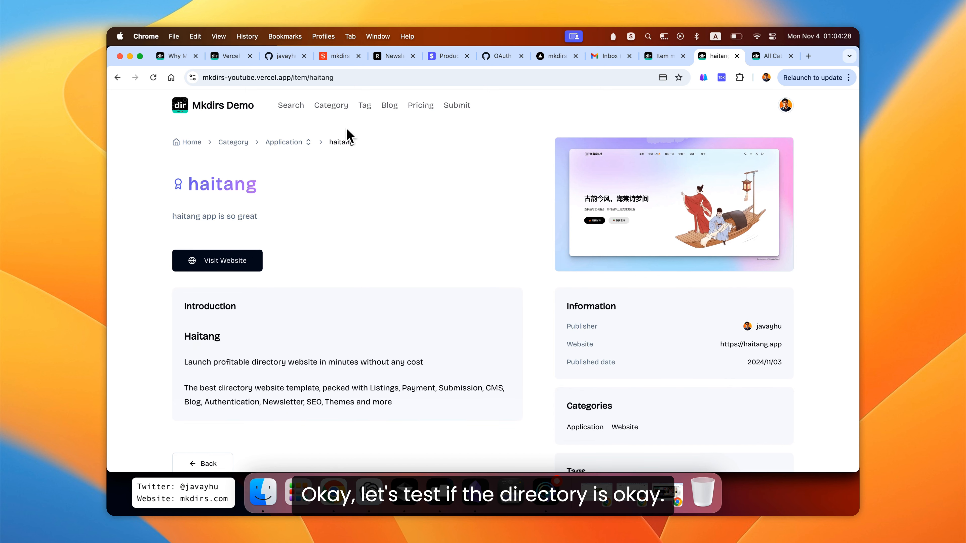
- Browse the Tag page, filtering items by the apple and android tags
{"action": "left_click", "coordinate": [363, 107]}
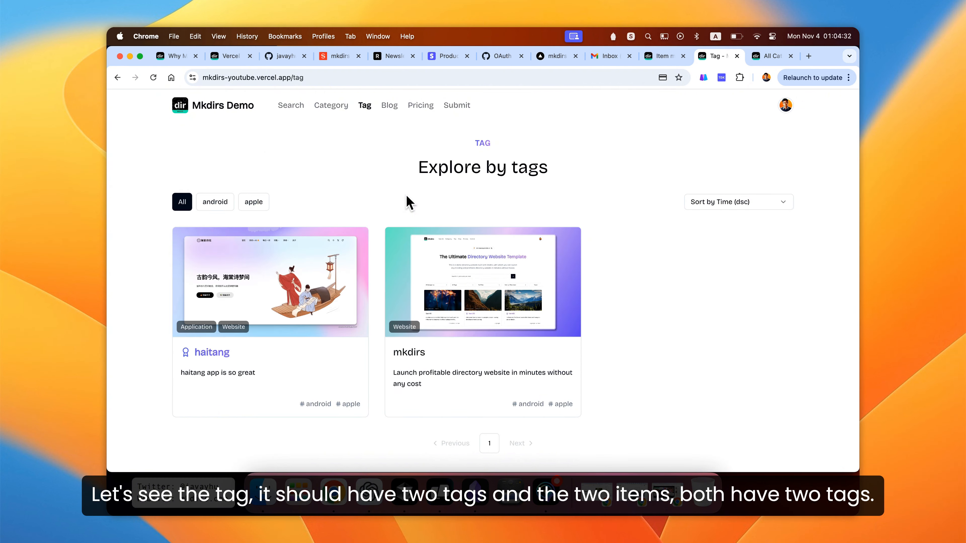
{"action": "left_click", "coordinate": [252, 208]}
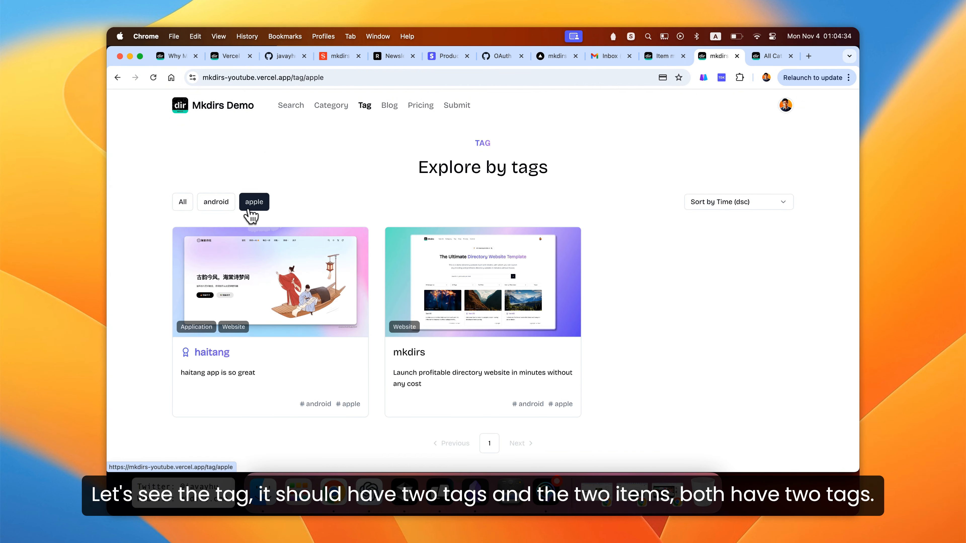
{"action": "left_click", "coordinate": [217, 207]}
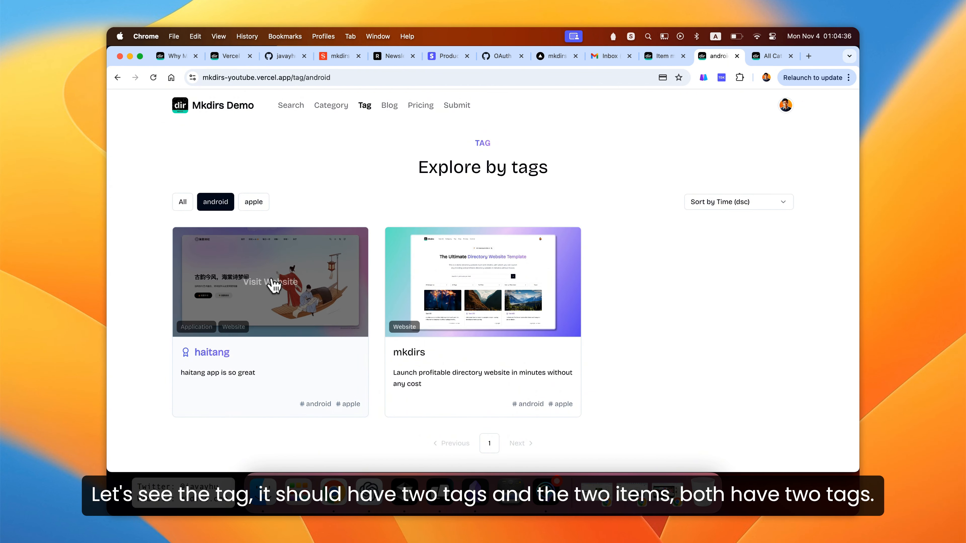
- Browse the Category page, filtering items by the Application and Website categories
{"action": "left_click", "coordinate": [332, 108]}
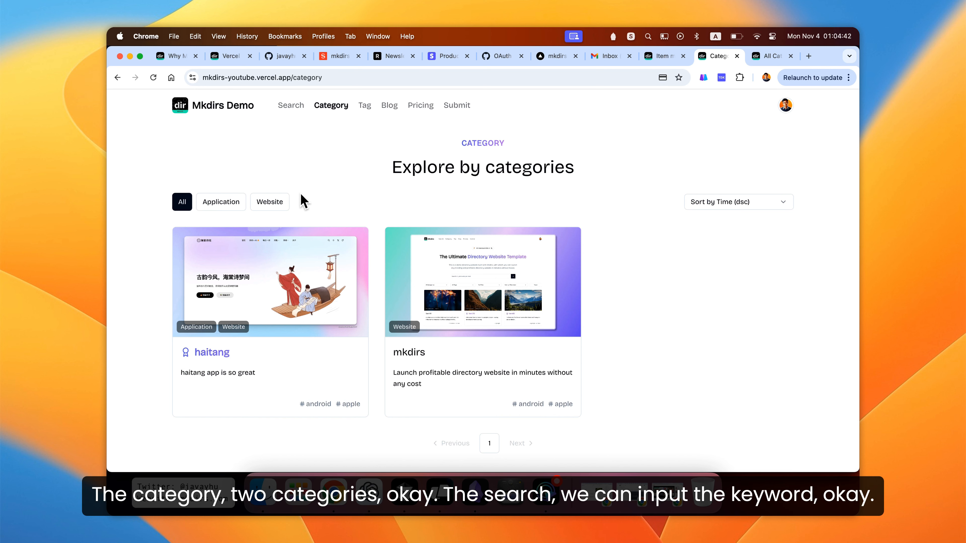
{"action": "left_click", "coordinate": [221, 203]}
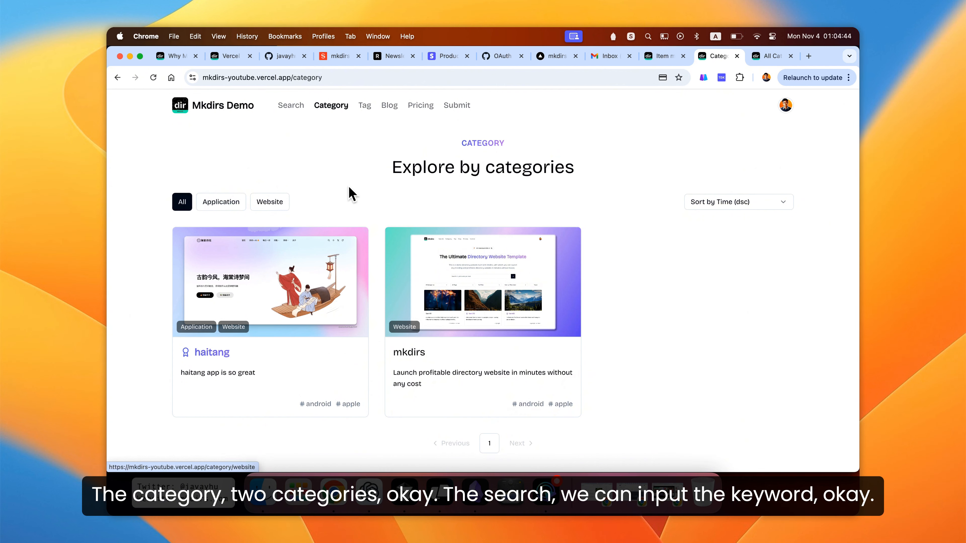
{"action": "left_click", "coordinate": [263, 209]}
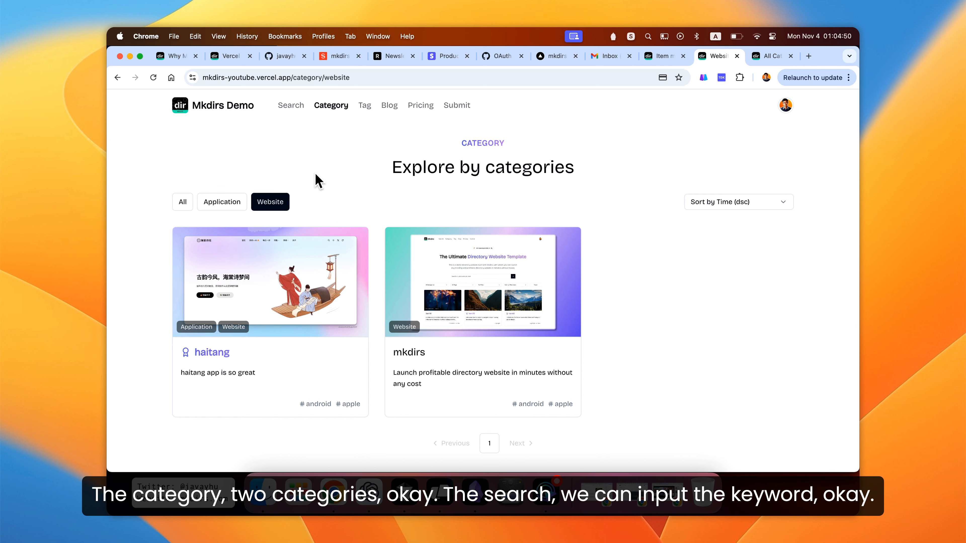
- Open the Search page and filter items by the Application category
{"action": "left_click", "coordinate": [290, 115]}
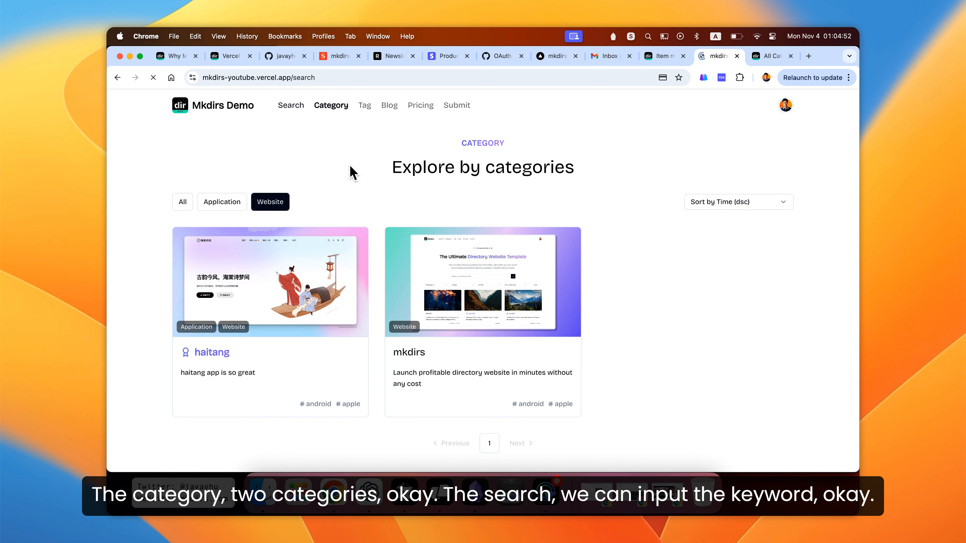
{"action": "left_click", "coordinate": [229, 202]}
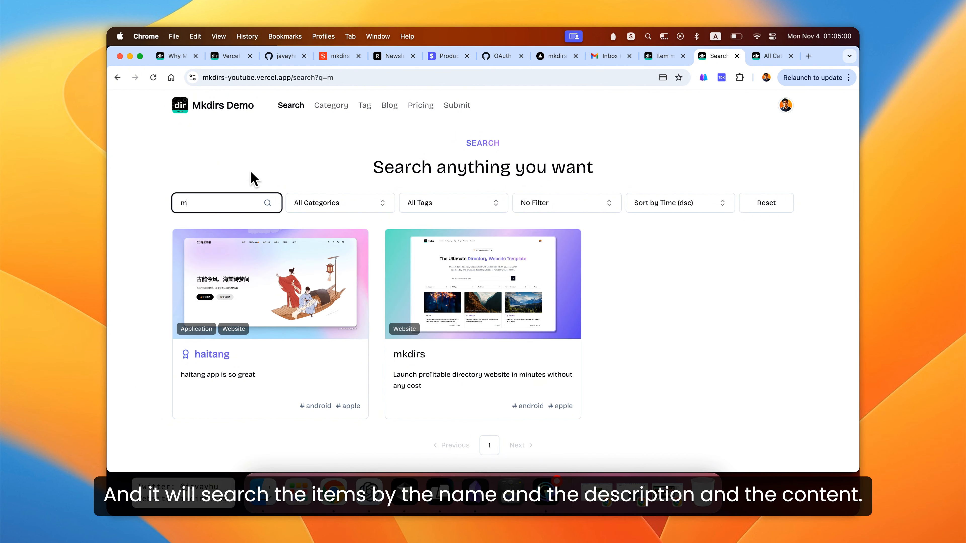
{"action": "left_click", "coordinate": [276, 159]}
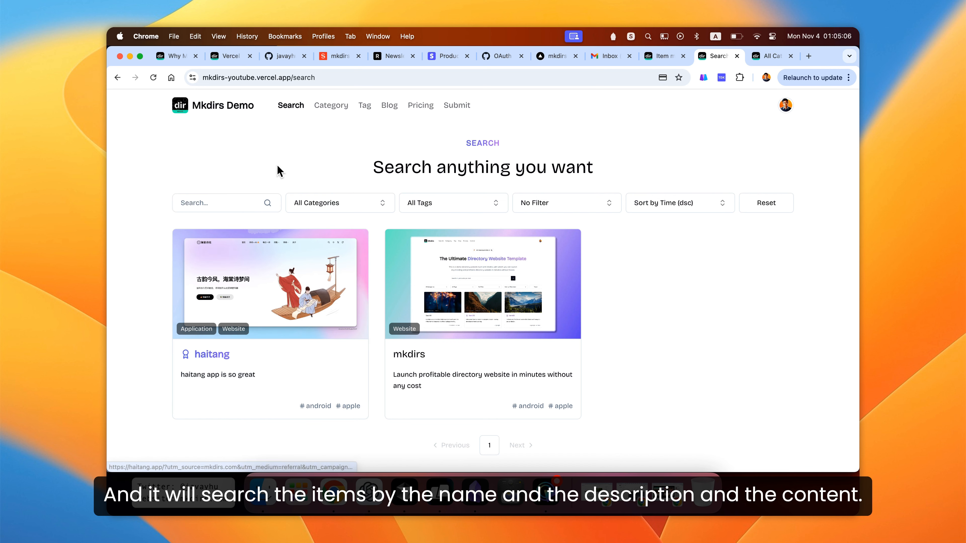
{"action": "left_click", "coordinate": [360, 209]}
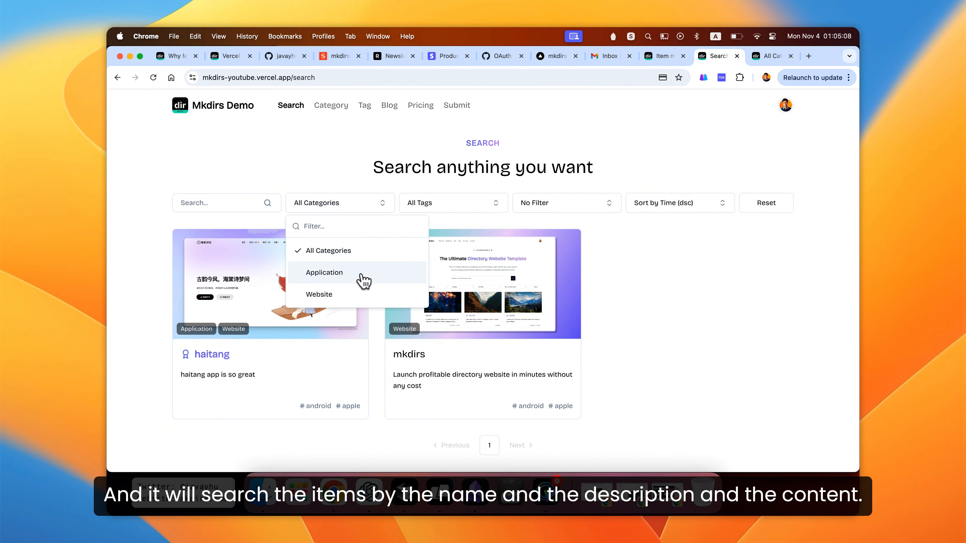
{"action": "left_click", "coordinate": [376, 282]}
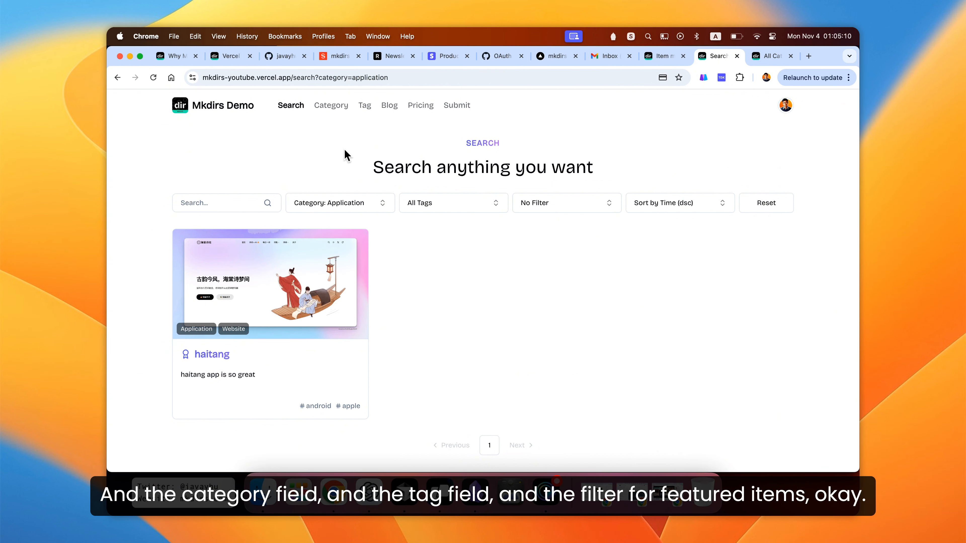
- Reset the search category filter to all categories, and try filtering by the android tag before clearing it
{"action": "left_click", "coordinate": [363, 212]}
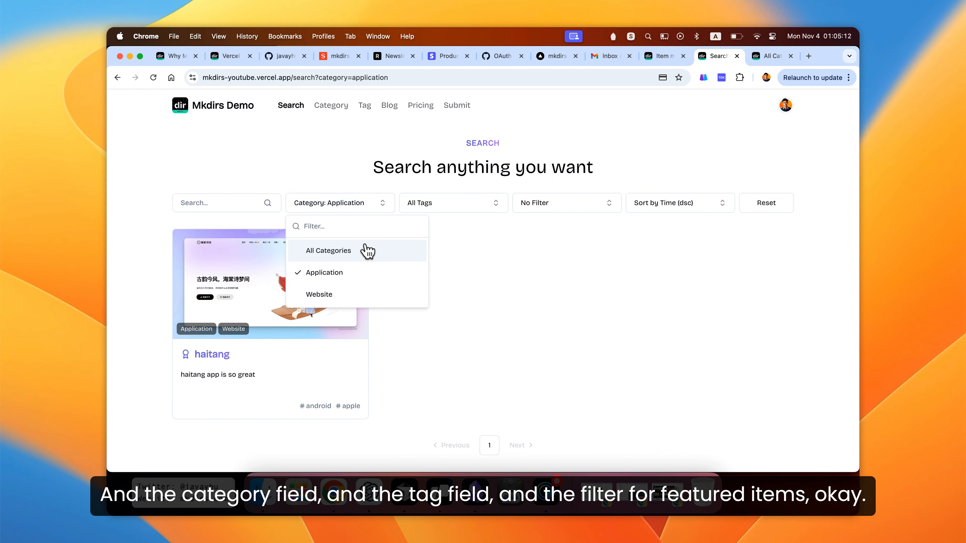
{"action": "left_click", "coordinate": [366, 250]}
{"action": "left_click", "coordinate": [457, 213]}
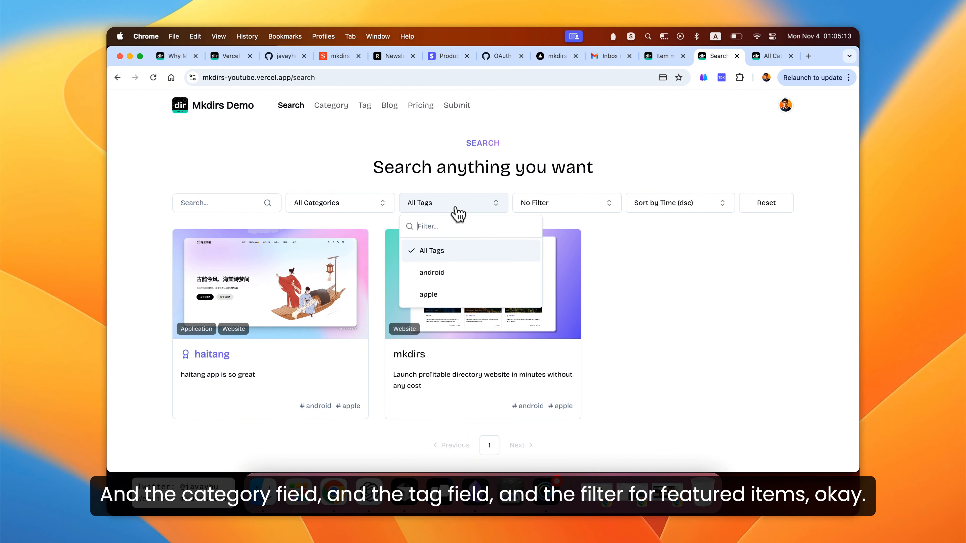
{"action": "left_click", "coordinate": [443, 273]}
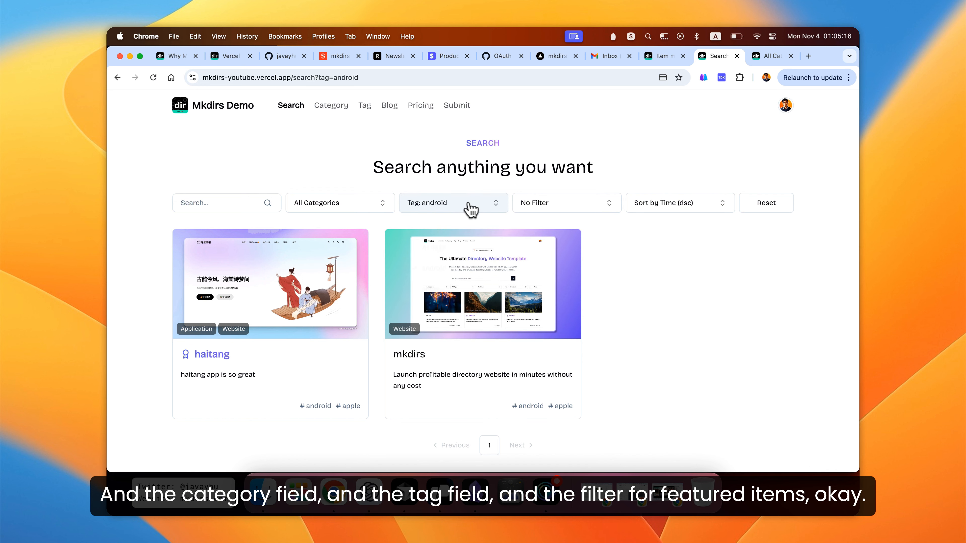
{"action": "left_click", "coordinate": [471, 208]}
{"action": "left_click", "coordinate": [462, 250]}
- Filter the search results to Featured items, then switch back to No Filter
{"action": "left_click", "coordinate": [567, 209]}
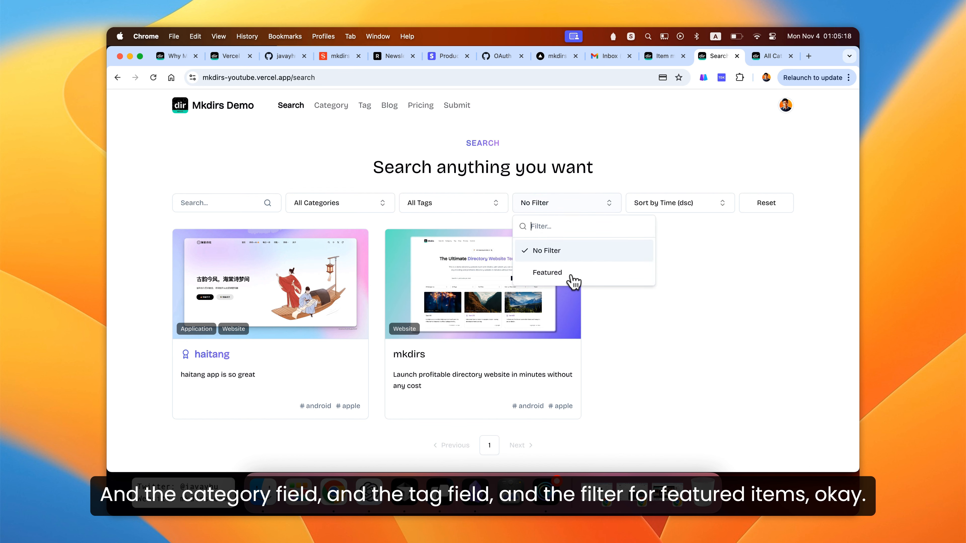
{"action": "left_click", "coordinate": [612, 281]}
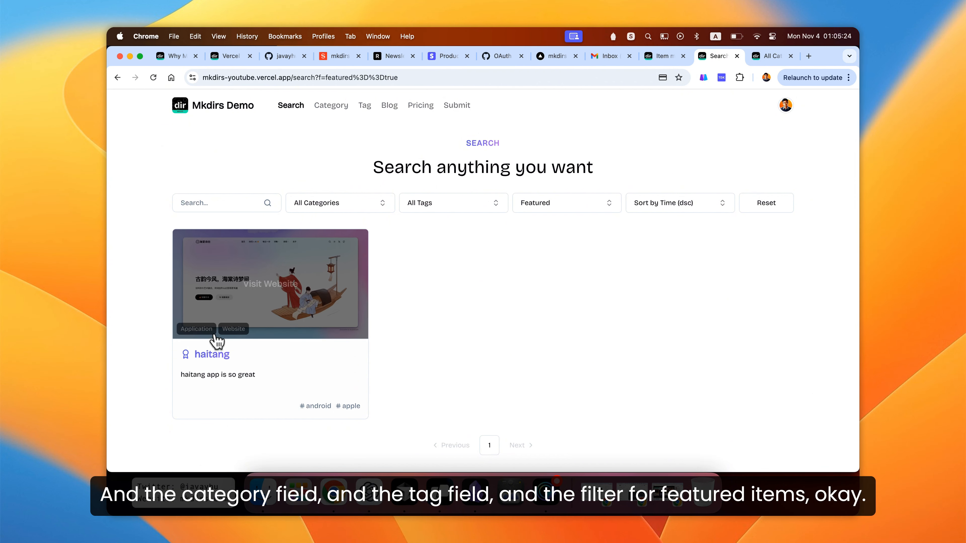
{"action": "left_click", "coordinate": [591, 213]}
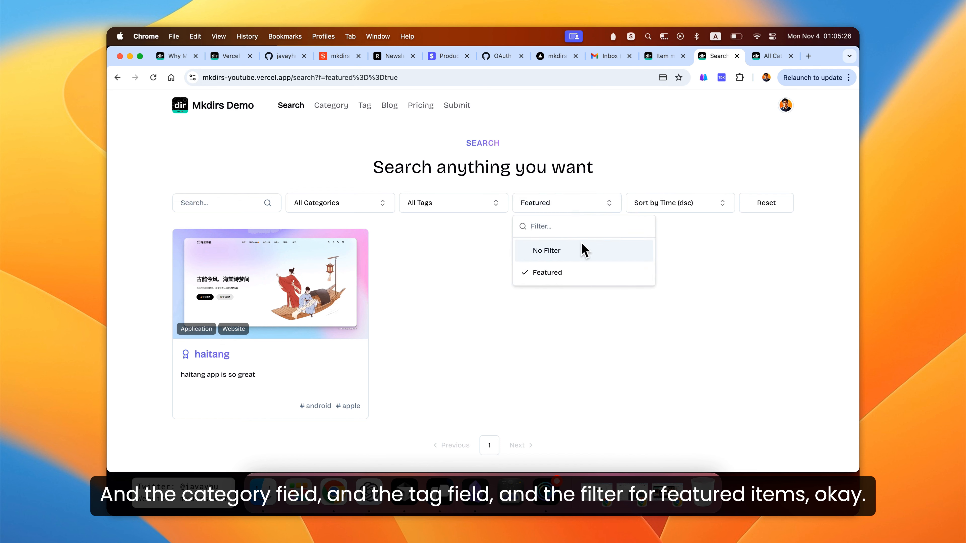
{"action": "left_click", "coordinate": [579, 257]}
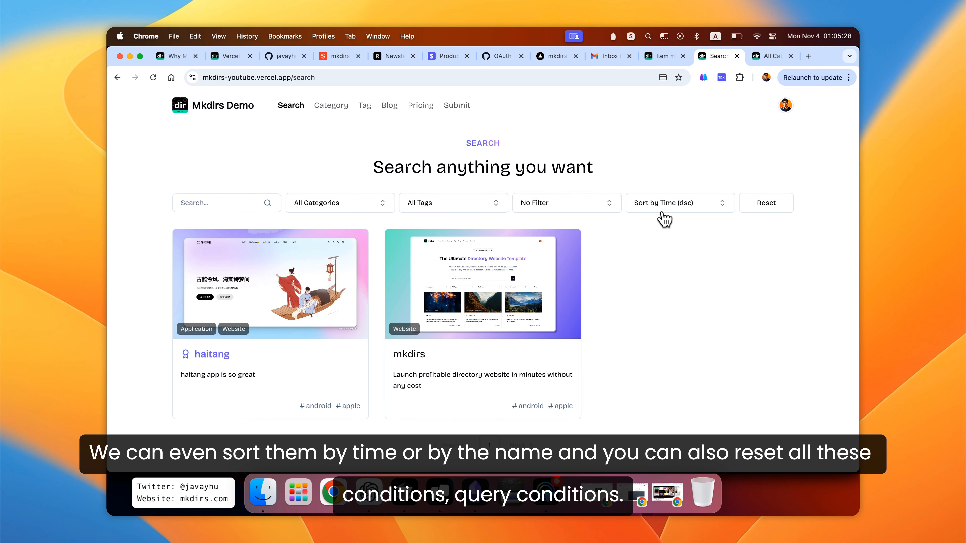
- Sort search results by time ascending, then by name descending, and reset all search conditions
{"action": "left_click", "coordinate": [667, 217]}
{"action": "left_click", "coordinate": [696, 280]}
{"action": "left_click", "coordinate": [674, 210]}
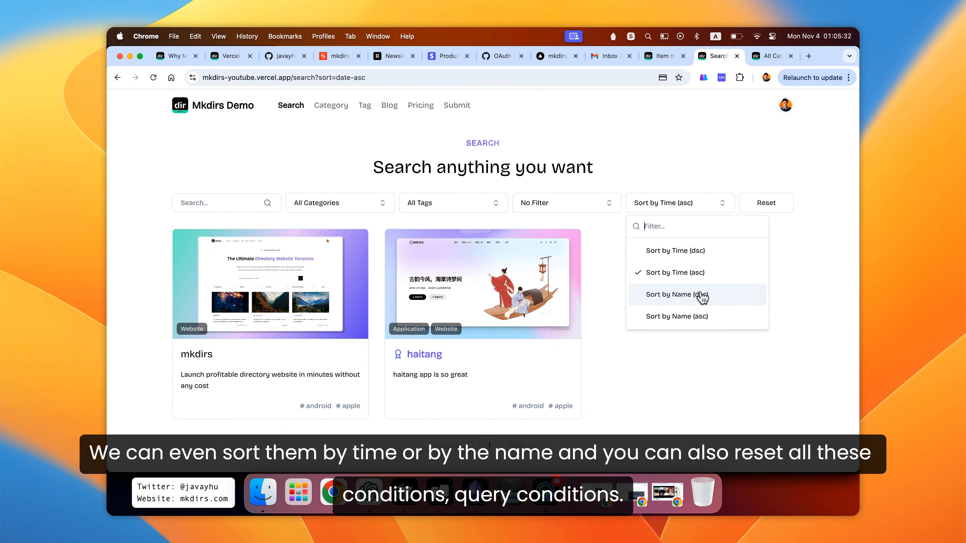
{"action": "left_click", "coordinate": [697, 296]}
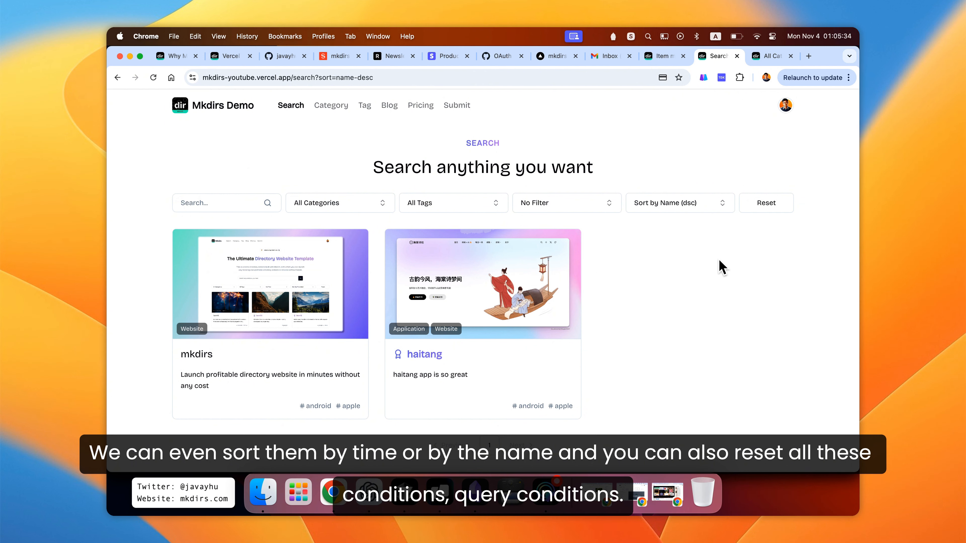
{"action": "left_click", "coordinate": [766, 204]}
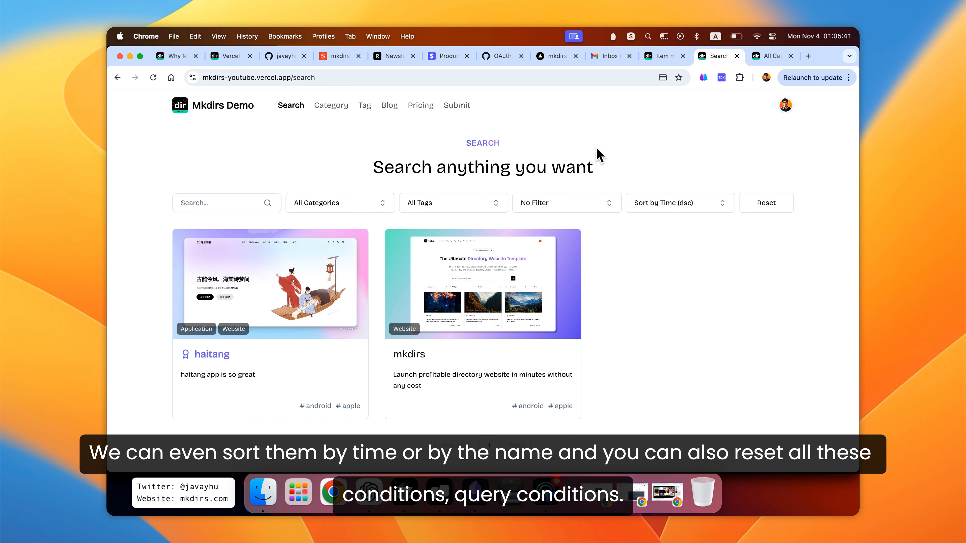
- Open the home page and scroll through its directory listing and footer
{"action": "left_click", "coordinate": [230, 111]}
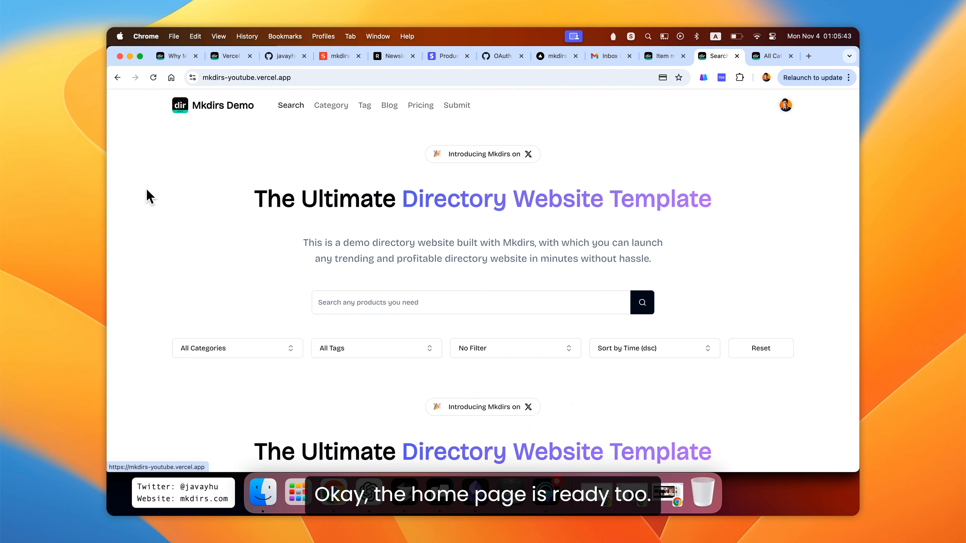
{"action": "scroll", "coordinate": [148, 195], "scroll_direction": "down", "scroll_amount": 5}
{"action": "scroll", "coordinate": [139, 202], "scroll_direction": "down", "scroll_amount": 10}
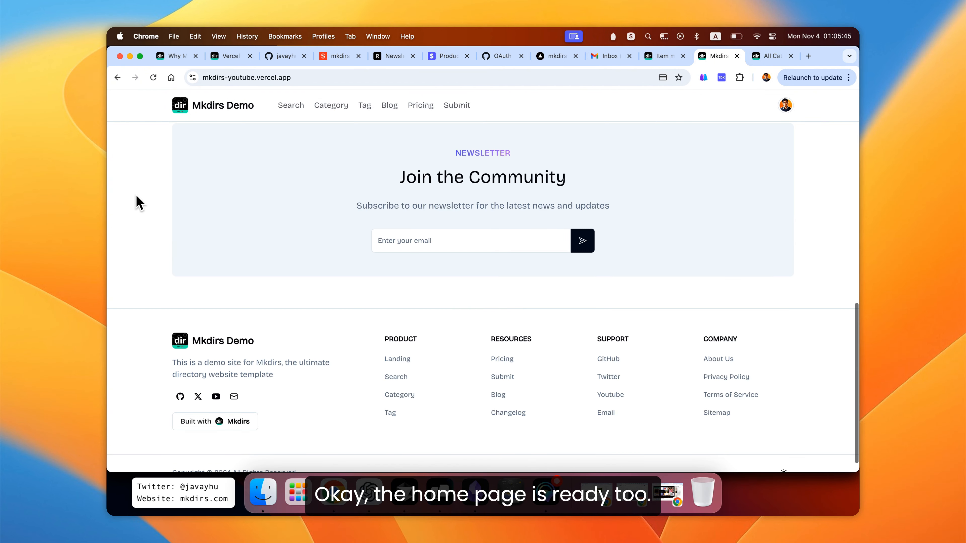
{"action": "scroll", "coordinate": [139, 202], "scroll_direction": "up", "scroll_amount": 8}
{"action": "scroll", "coordinate": [139, 201], "scroll_direction": "up", "scroll_amount": 5}
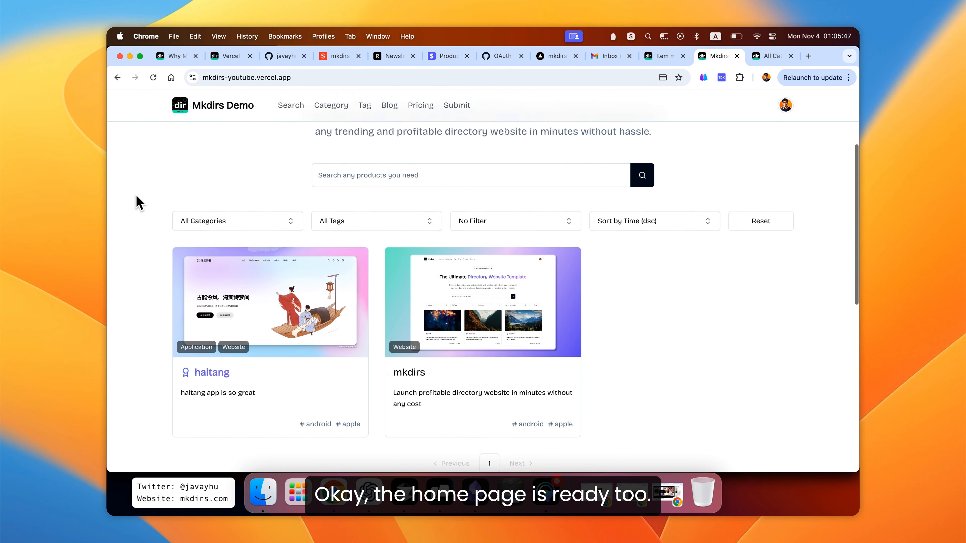
{"action": "scroll", "coordinate": [139, 202], "scroll_direction": "down", "scroll_amount": 2}
{"action": "scroll", "coordinate": [139, 202], "scroll_direction": "down", "scroll_amount": 3}
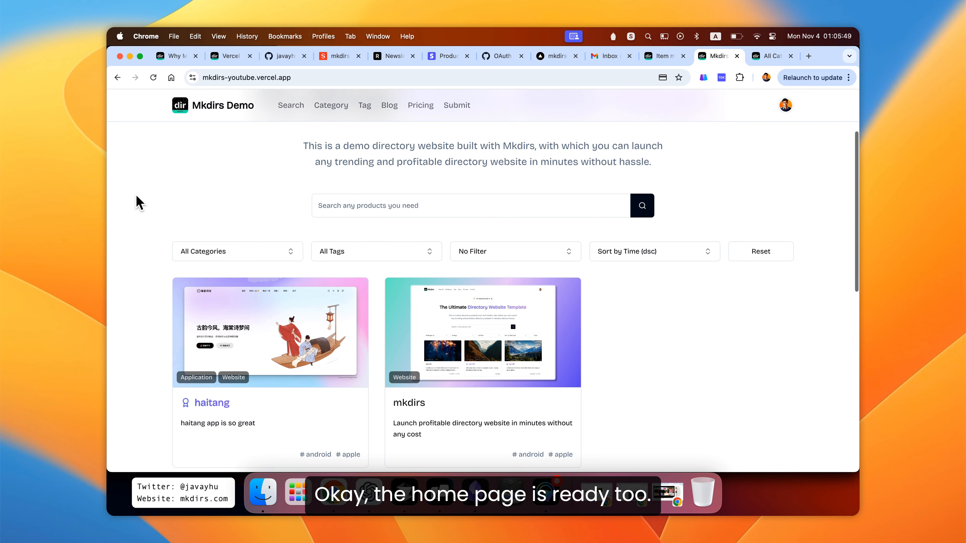
{"action": "scroll", "coordinate": [139, 201], "scroll_direction": "down", "scroll_amount": 1}
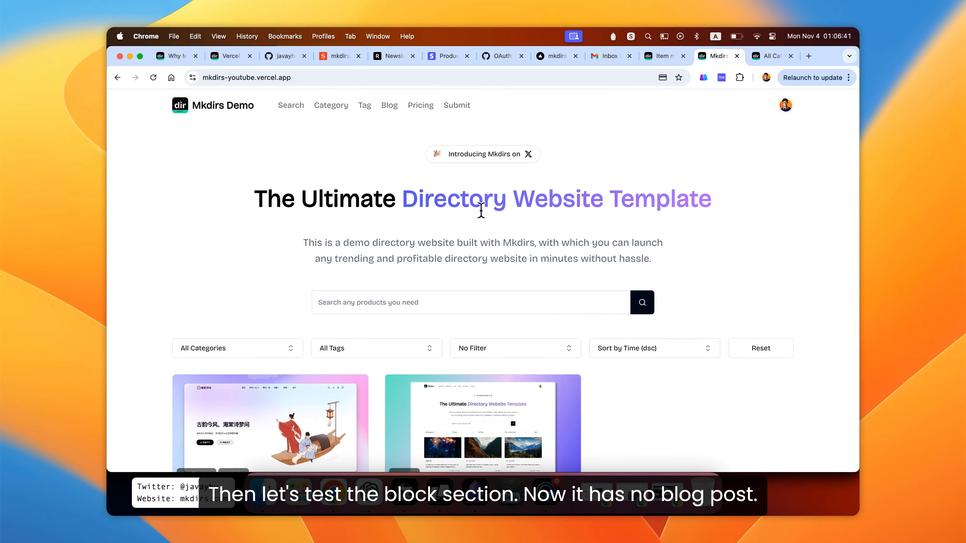
- Check the Blog page, then open the list of all blog categories in the Studio
{"action": "left_click", "coordinate": [390, 105]}
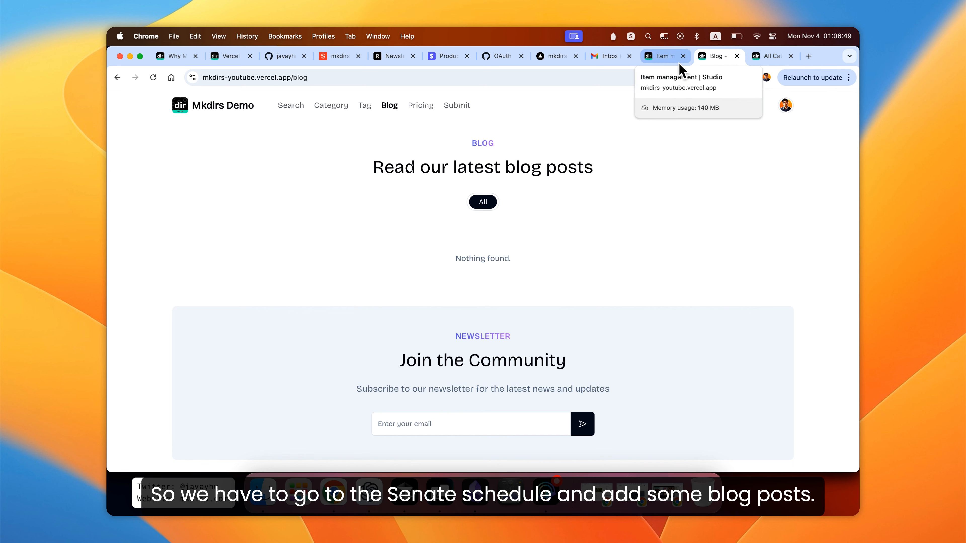
{"action": "left_click", "coordinate": [662, 55]}
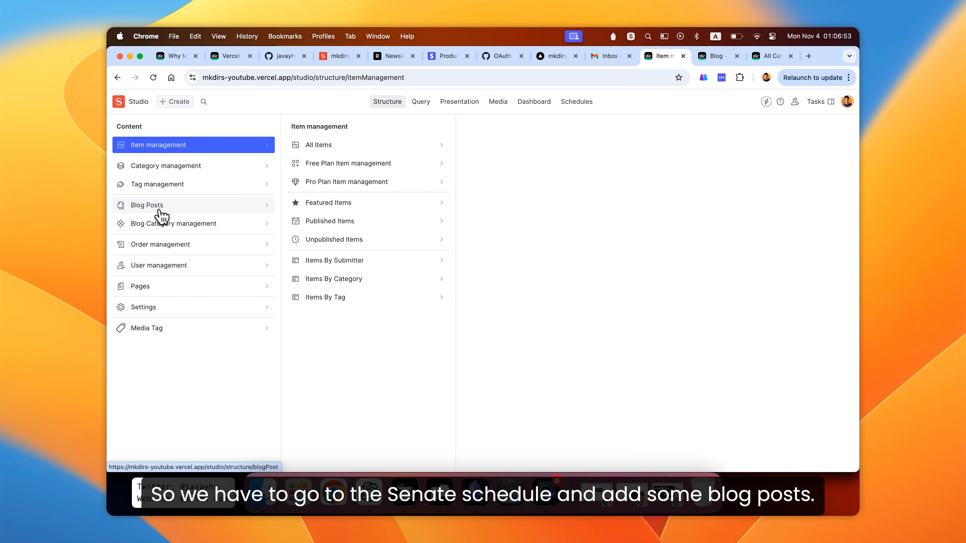
{"action": "left_click", "coordinate": [190, 226]}
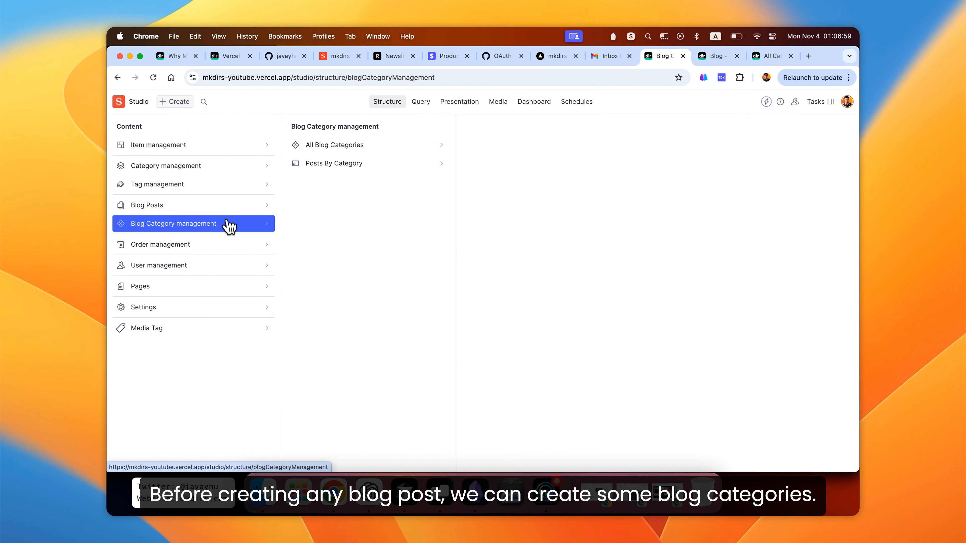
{"action": "left_click", "coordinate": [343, 145]}
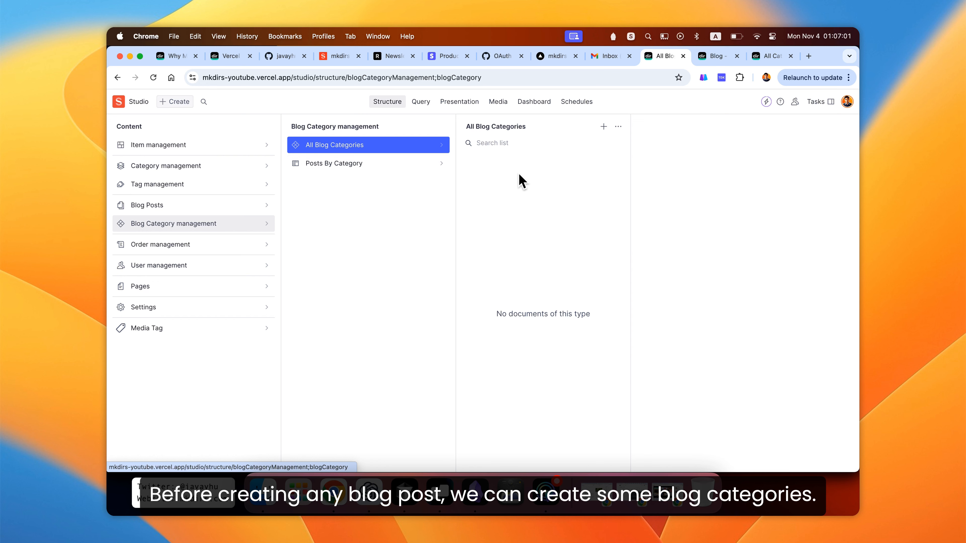
- Create and publish a blog category named Design with the generated slug design
{"action": "left_click", "coordinate": [603, 127]}
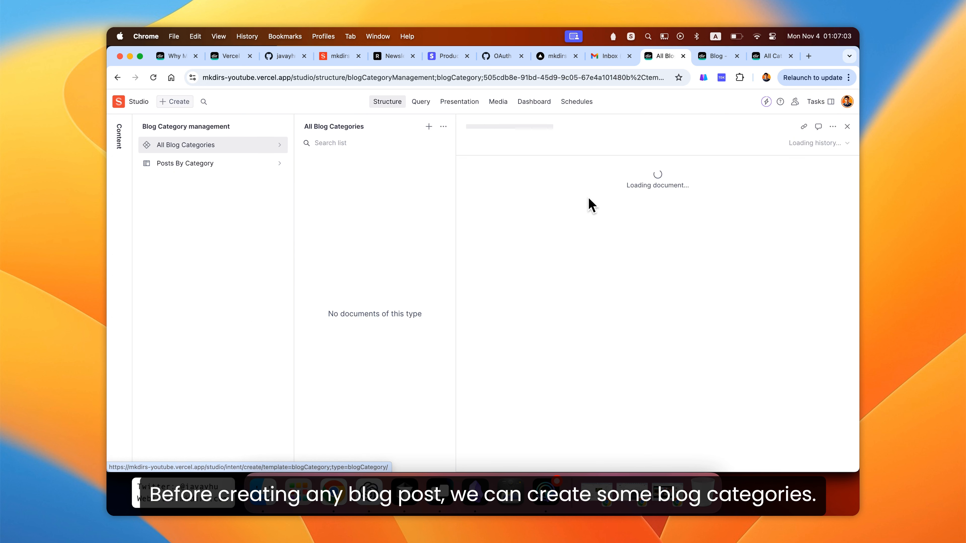
{"action": "left_click", "coordinate": [574, 254]}
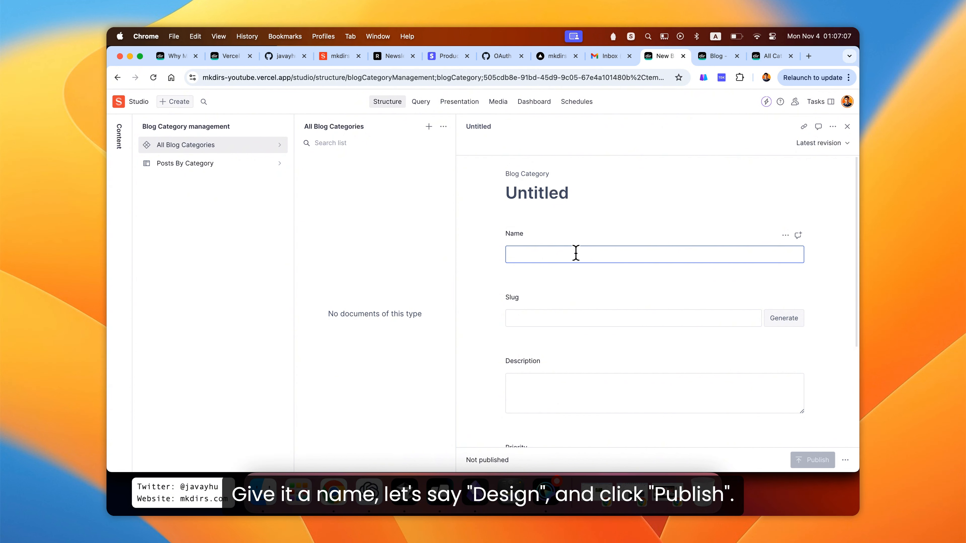
{"action": "type", "text": "Design"}
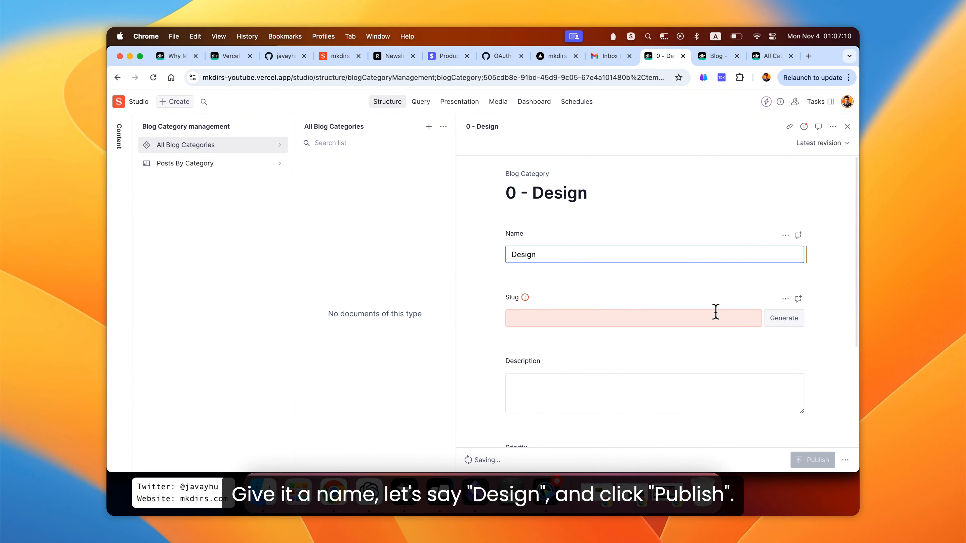
{"action": "left_click", "coordinate": [784, 318]}
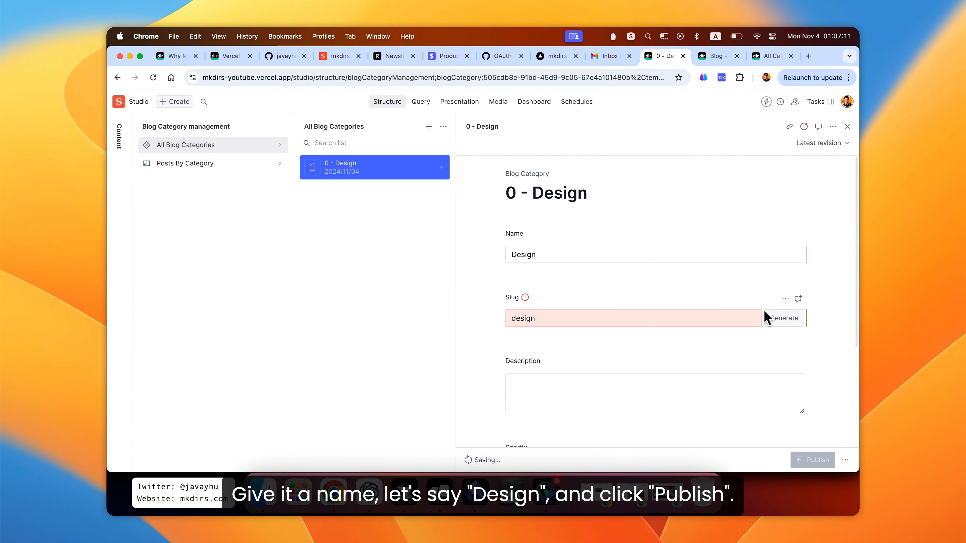
{"action": "scroll", "coordinate": [814, 429], "scroll_direction": "down", "scroll_amount": 4}
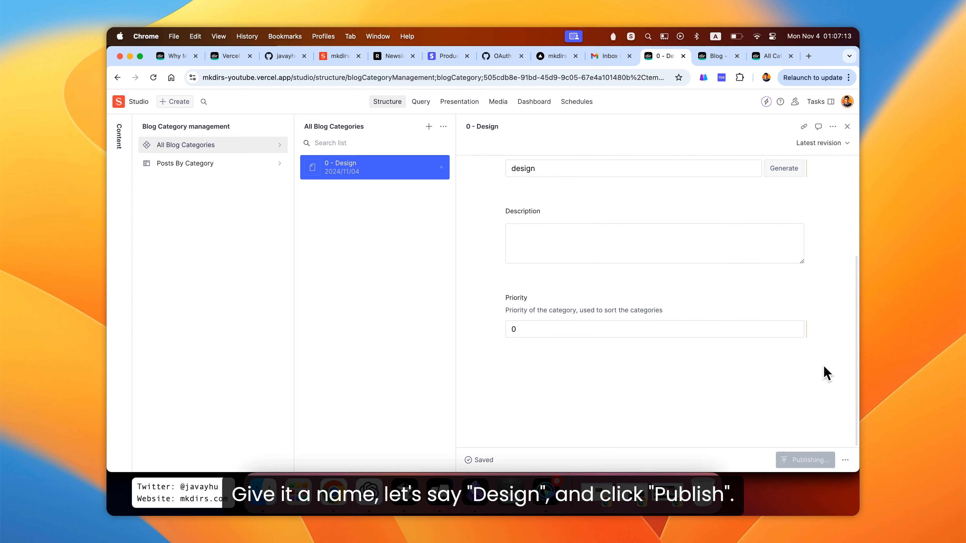
{"action": "scroll", "coordinate": [832, 259], "scroll_direction": "up", "scroll_amount": 5}
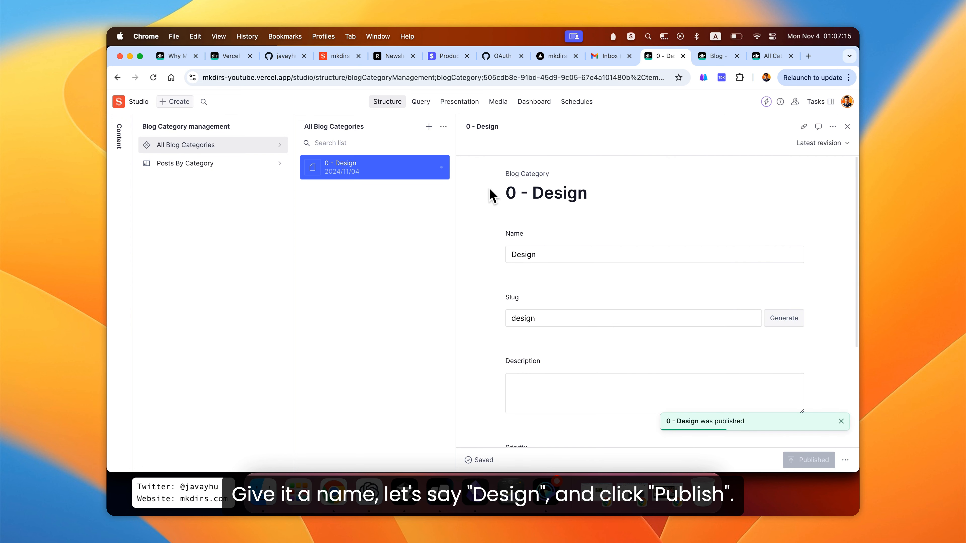
- Create and publish a second blog category named Lifestyle with the generated slug lifestyle
{"action": "left_click", "coordinate": [429, 127]}
{"action": "left_click", "coordinate": [533, 255]}
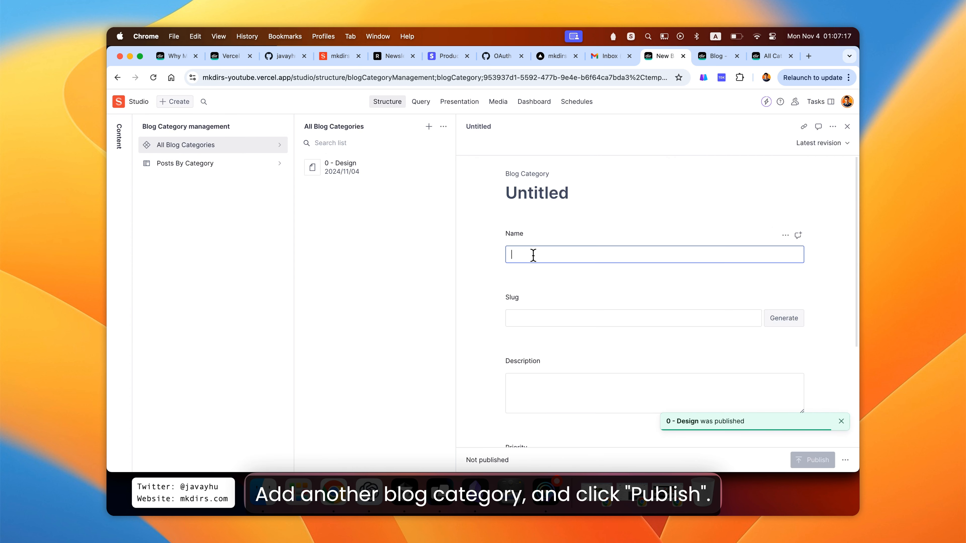
{"action": "type", "text": "Lieft"}
{"action": "key", "text": "BackSpace"}
{"action": "key", "text": "BackSpace"}
{"action": "key", "text": "BackSpace"}
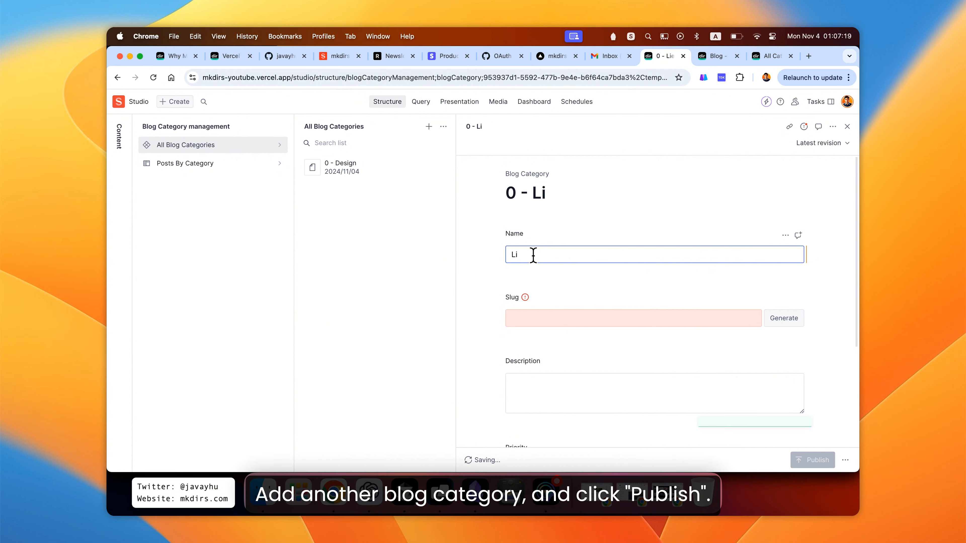
{"action": "type", "text": "ftstyle"}
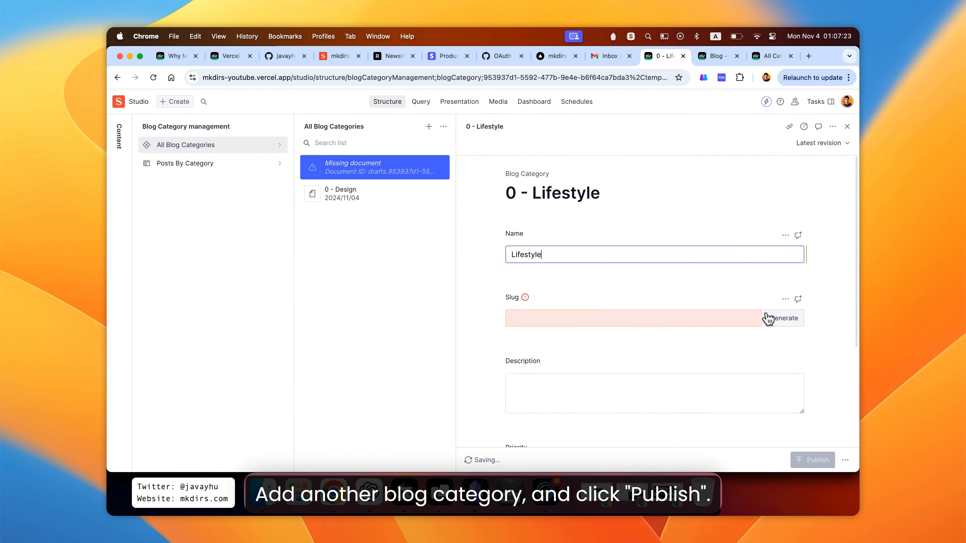
{"action": "left_click", "coordinate": [772, 318]}
{"action": "scroll", "coordinate": [760, 335], "scroll_direction": "down", "scroll_amount": 3}
{"action": "left_click", "coordinate": [818, 460]}
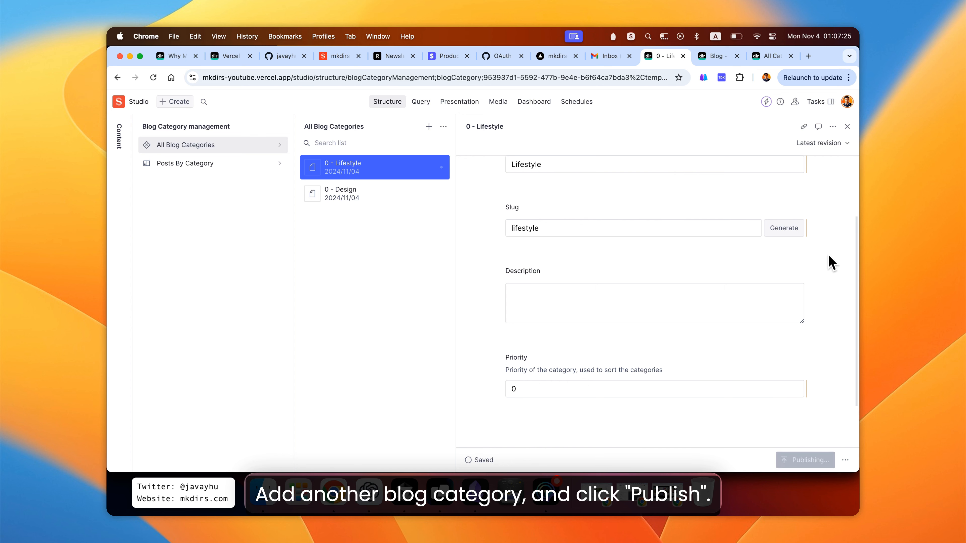
{"action": "scroll", "coordinate": [821, 225], "scroll_direction": "up", "scroll_amount": 3}
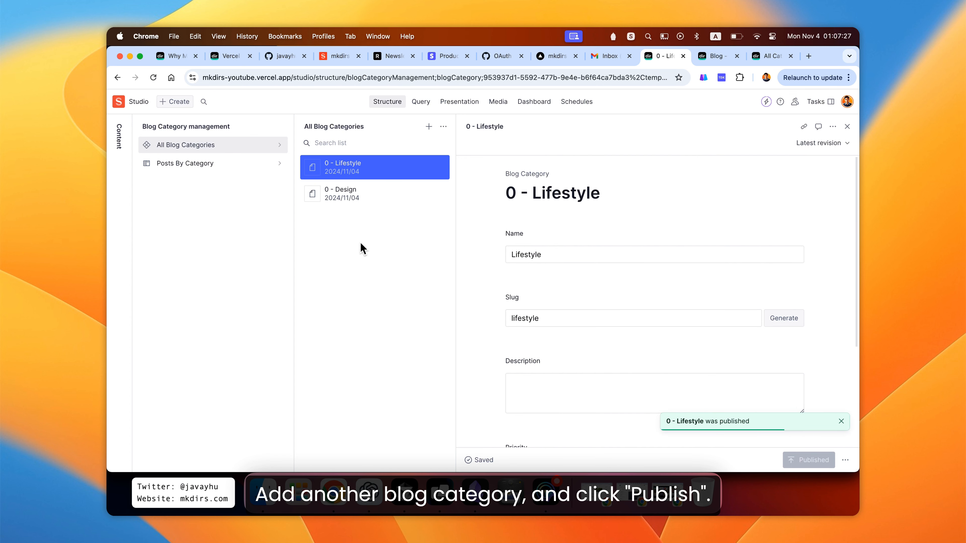
- Start a new blog post from the Blog Posts list and focus its Title field
{"action": "left_click", "coordinate": [120, 139]}
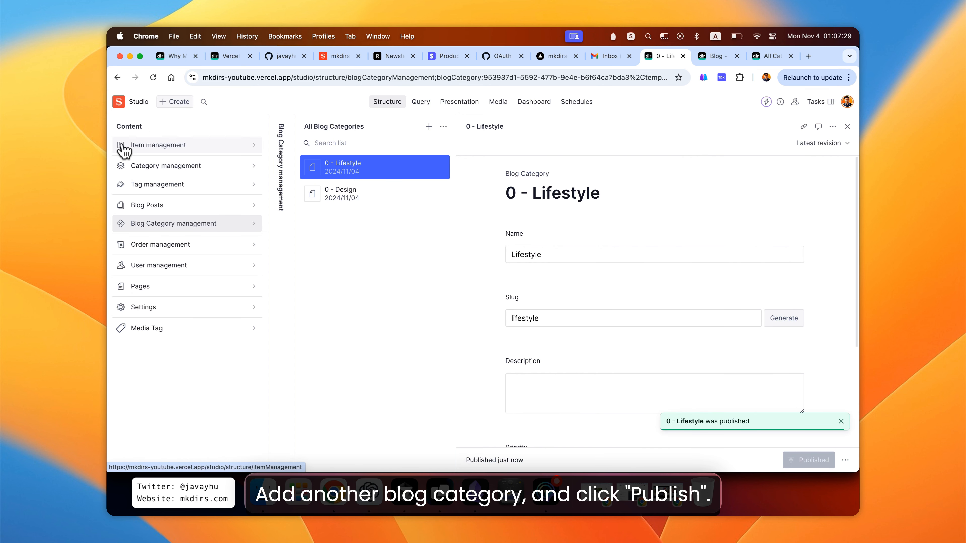
{"action": "left_click", "coordinate": [218, 210]}
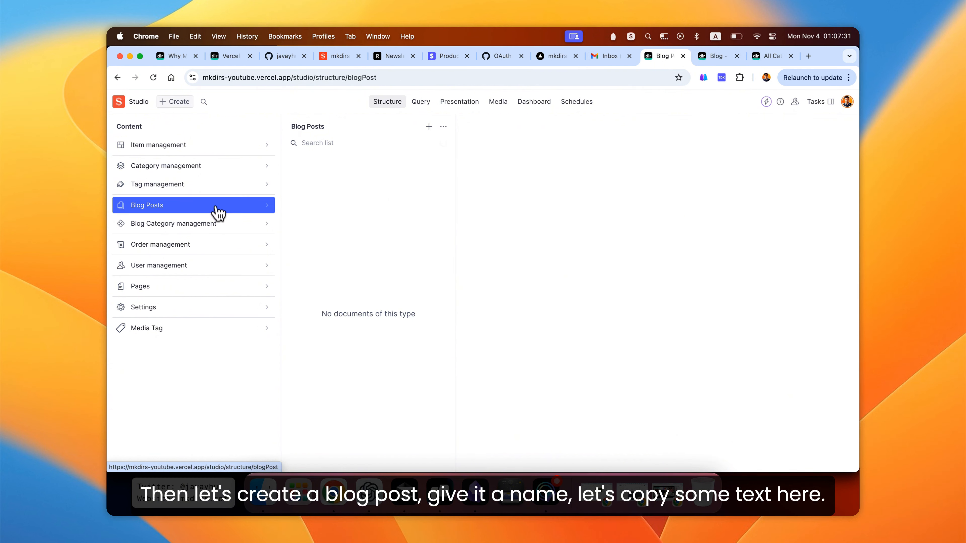
{"action": "left_click", "coordinate": [429, 126]}
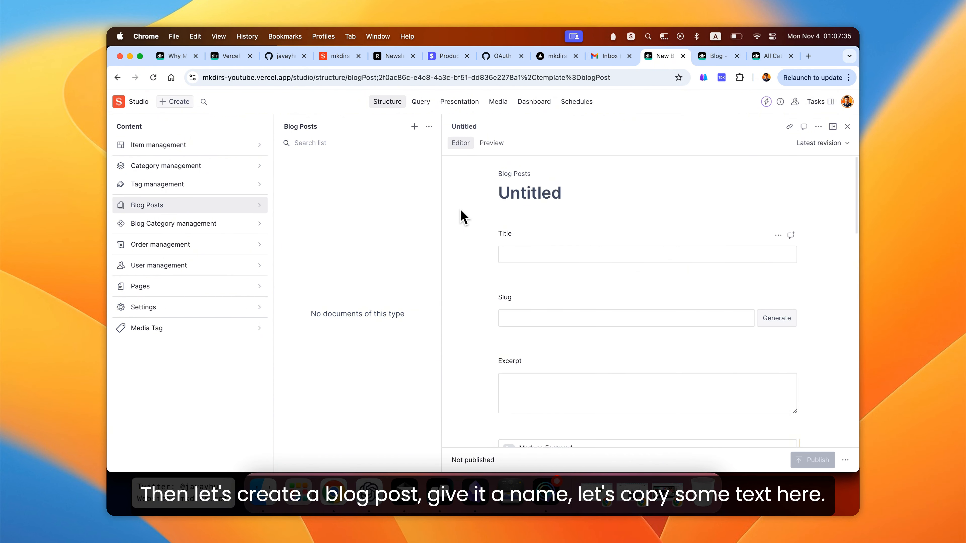
{"action": "scroll", "coordinate": [468, 212], "scroll_direction": "down", "scroll_amount": 2}
{"action": "left_click", "coordinate": [519, 192]}
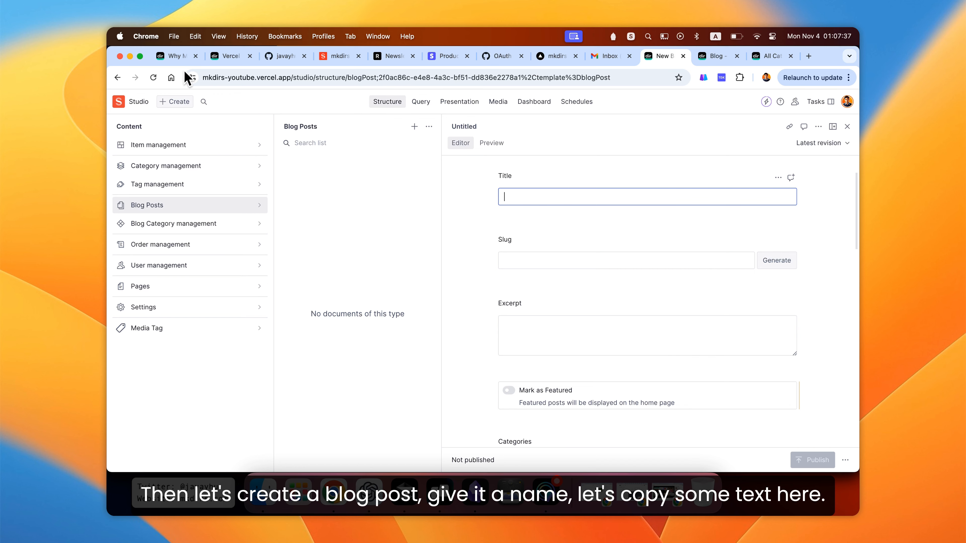
- Copy the title 'Why Mkdirs Template chooses Sanity?' from the reference article into the post's Title field and generate the slug
{"action": "left_click", "coordinate": [175, 58]}
{"action": "left_click_drag", "start_coordinate": [204, 196], "coordinate": [471, 195]}
{"action": "key", "text": "super+c"}
{"action": "left_click", "coordinate": [706, 59]}
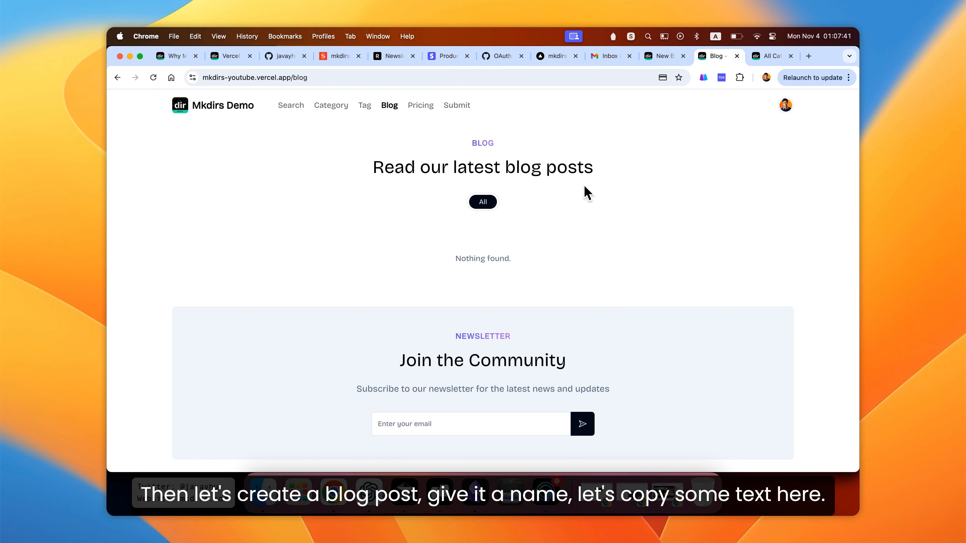
{"action": "left_click", "coordinate": [663, 56]}
{"action": "key", "text": "super+v"}
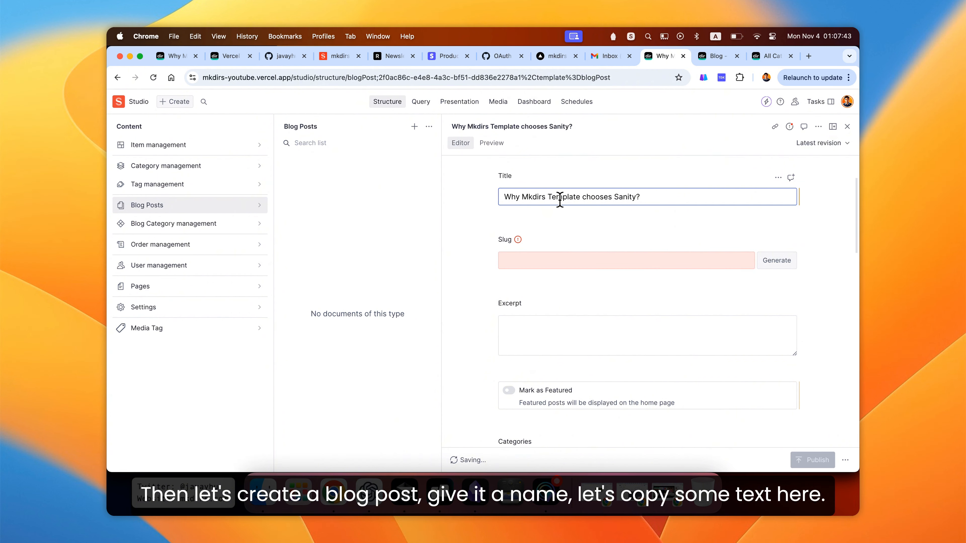
{"action": "left_click", "coordinate": [772, 262]}
- Copy the reference article's summary into the Excerpt: 'Learn why Mkdirs selected Sanity CMS for content management.'
{"action": "scroll", "coordinate": [633, 291], "scroll_direction": "down", "scroll_amount": 3}
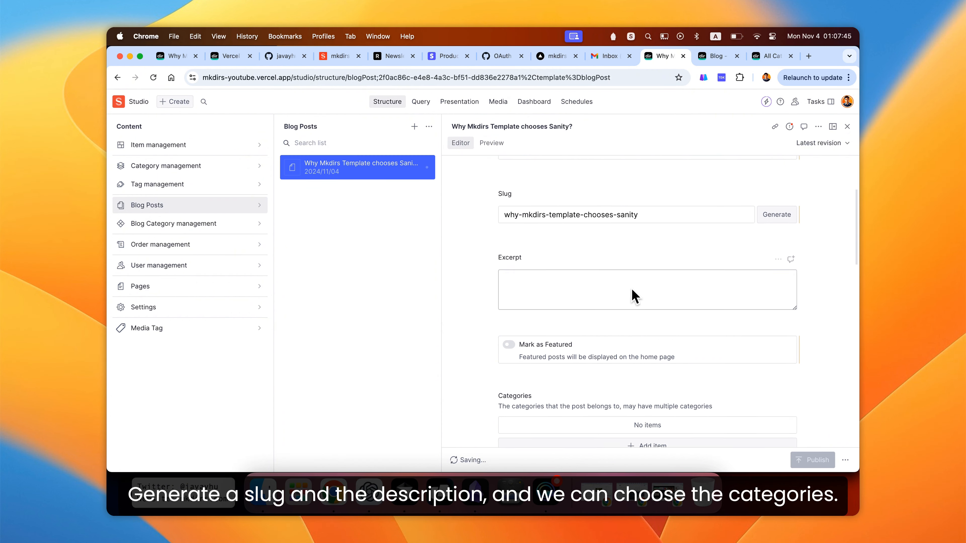
{"action": "scroll", "coordinate": [632, 291], "scroll_direction": "down", "scroll_amount": 2}
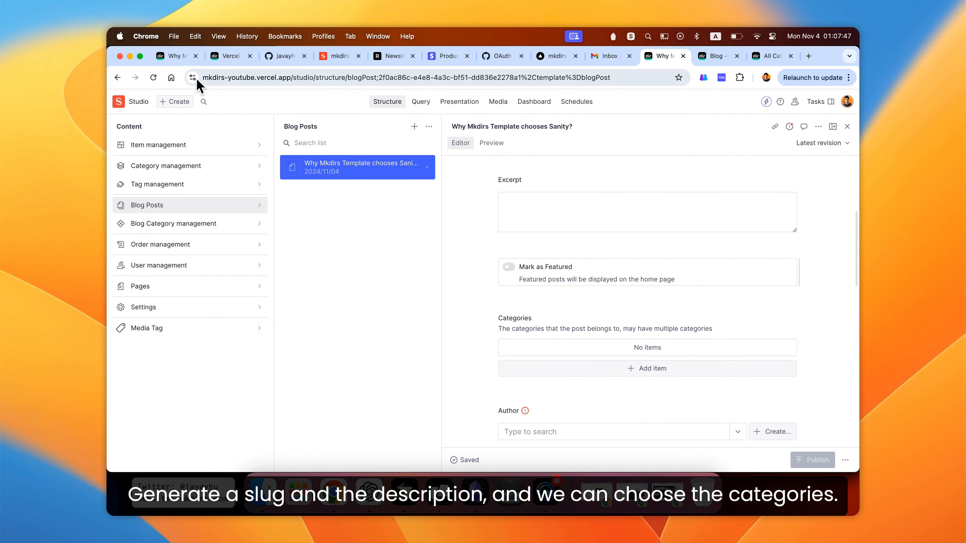
{"action": "left_click", "coordinate": [173, 56]}
{"action": "left_click", "coordinate": [279, 239]}
{"action": "left_click_drag", "start_coordinate": [463, 229], "coordinate": [205, 228]}
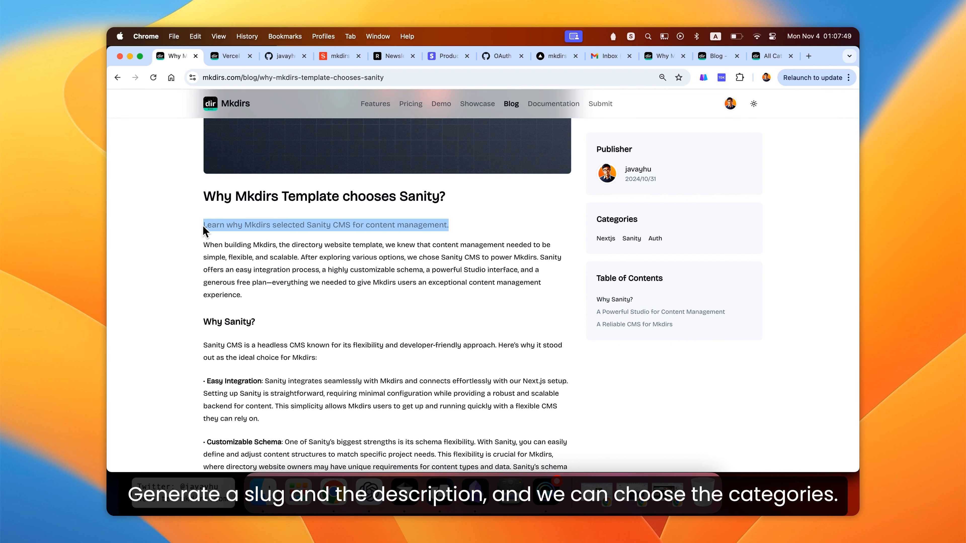
{"action": "key", "text": "super+c"}
{"action": "left_click", "coordinate": [661, 56]}
{"action": "left_click", "coordinate": [590, 216]}
{"action": "key", "text": "super+v"}
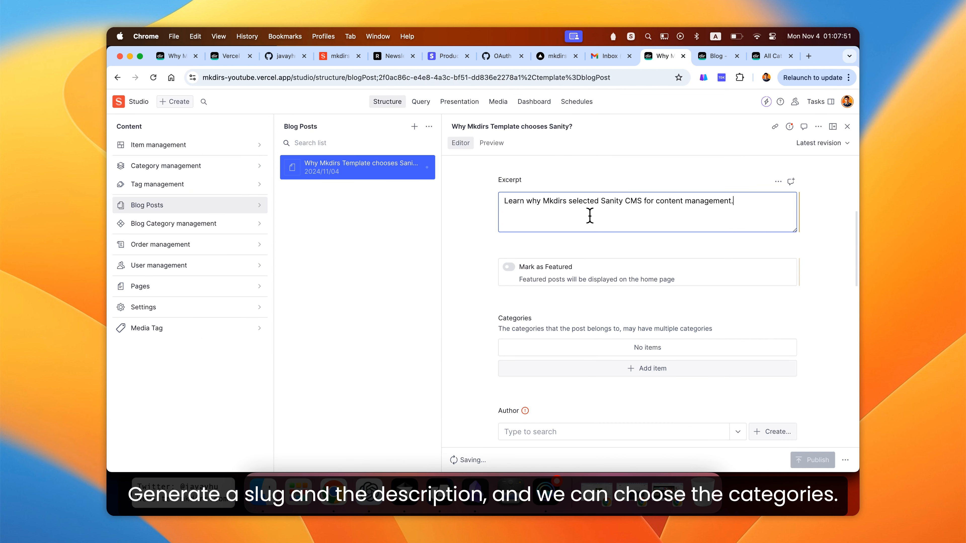
{"action": "left_click", "coordinate": [471, 230]}
- Add the Design and Lifestyle blog categories to the post's Categories list
{"action": "scroll", "coordinate": [475, 236], "scroll_direction": "down", "scroll_amount": 3}
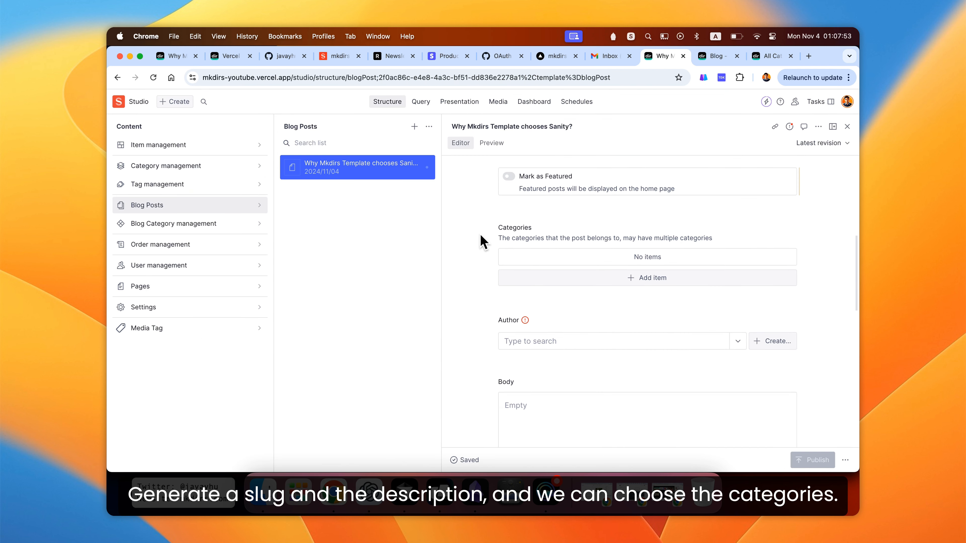
{"action": "scroll", "coordinate": [478, 234], "scroll_direction": "down", "scroll_amount": 2}
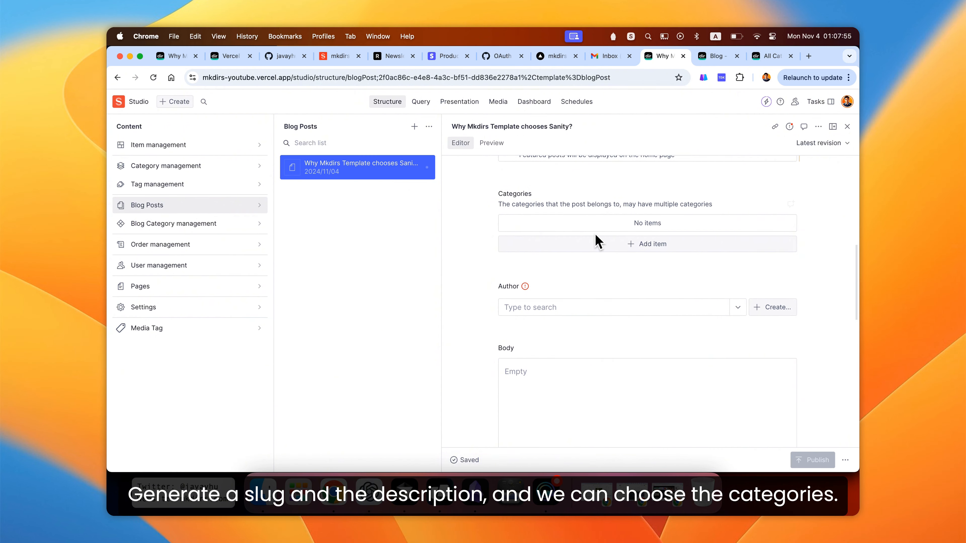
{"action": "left_click", "coordinate": [640, 246]}
{"action": "left_click", "coordinate": [716, 247]}
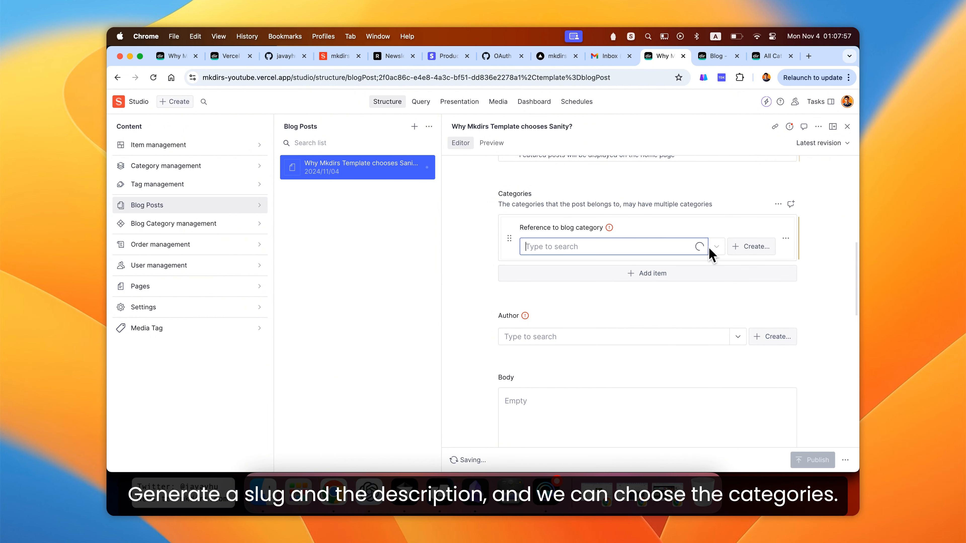
{"action": "left_click", "coordinate": [632, 276]}
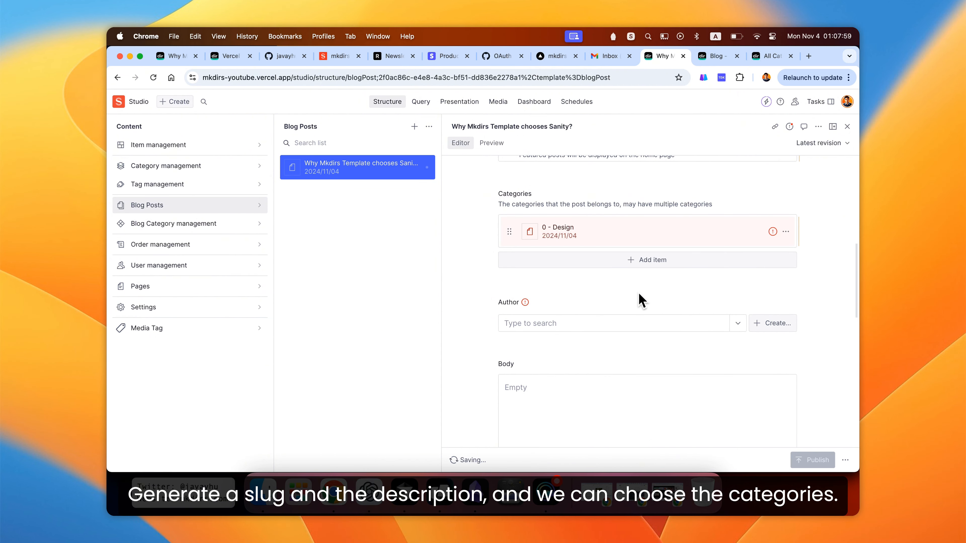
{"action": "left_click", "coordinate": [643, 269]}
{"action": "left_click", "coordinate": [716, 278]}
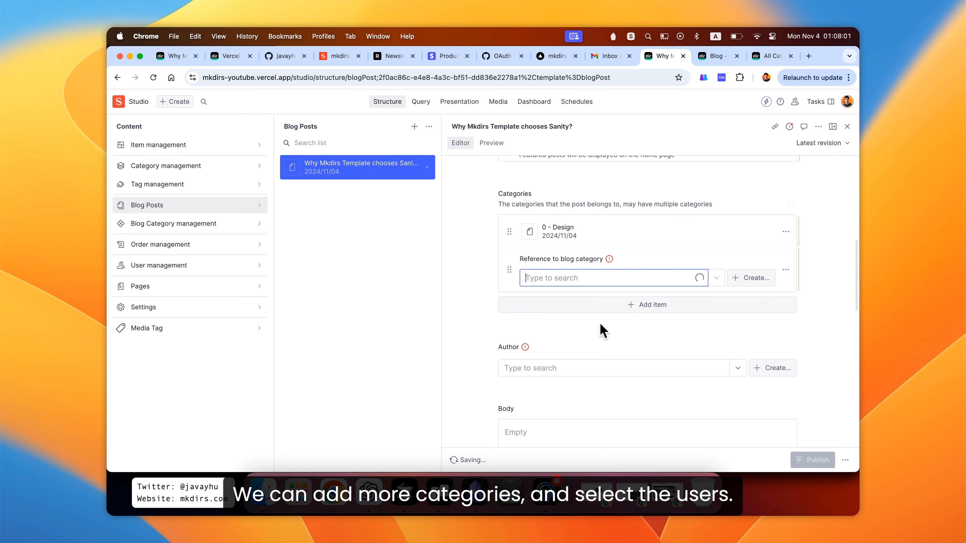
{"action": "left_click", "coordinate": [609, 335]}
- Set the post's Author to the first user listed in the author search
{"action": "scroll", "coordinate": [608, 329], "scroll_direction": "down", "scroll_amount": 3}
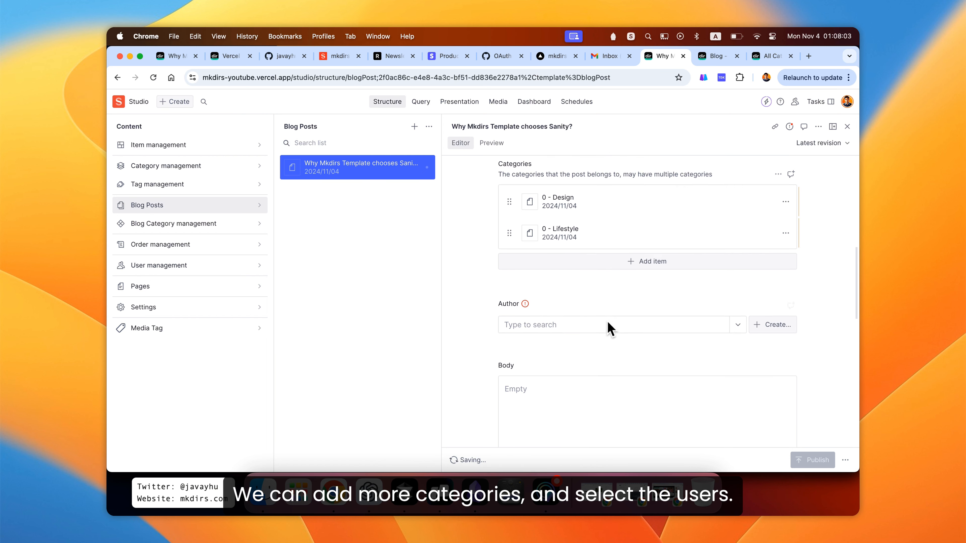
{"action": "left_click", "coordinate": [736, 263]}
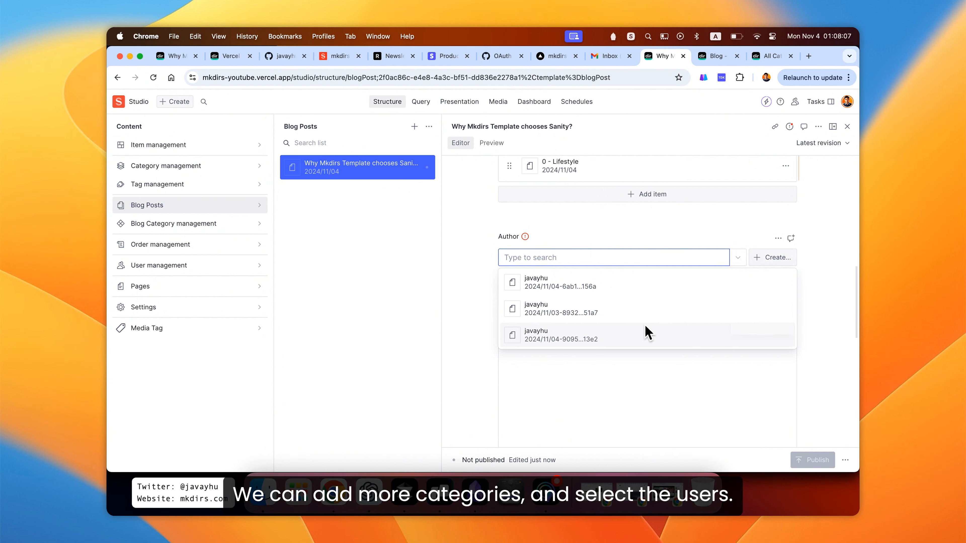
{"action": "left_click", "coordinate": [647, 291]}
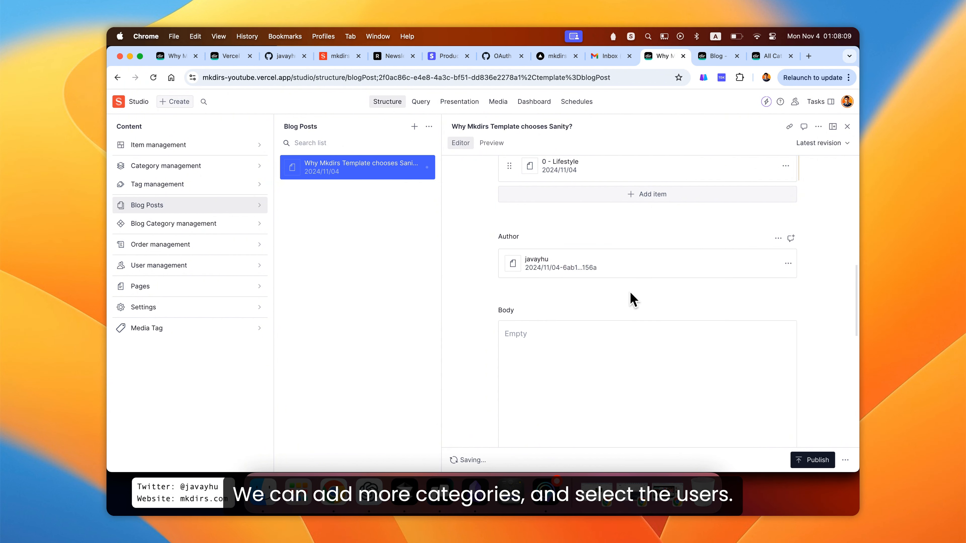
- Copy the full article text from the reference post and paste it into the Body rich text field
{"action": "scroll", "coordinate": [633, 293], "scroll_direction": "down", "scroll_amount": 2}
{"action": "left_click", "coordinate": [598, 270]}
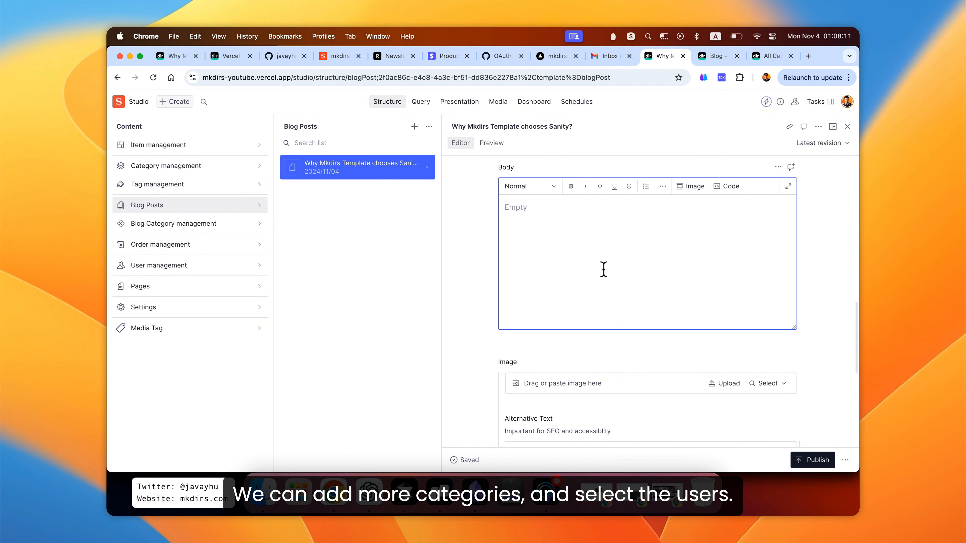
{"action": "left_click", "coordinate": [485, 219]}
{"action": "left_click", "coordinate": [542, 218]}
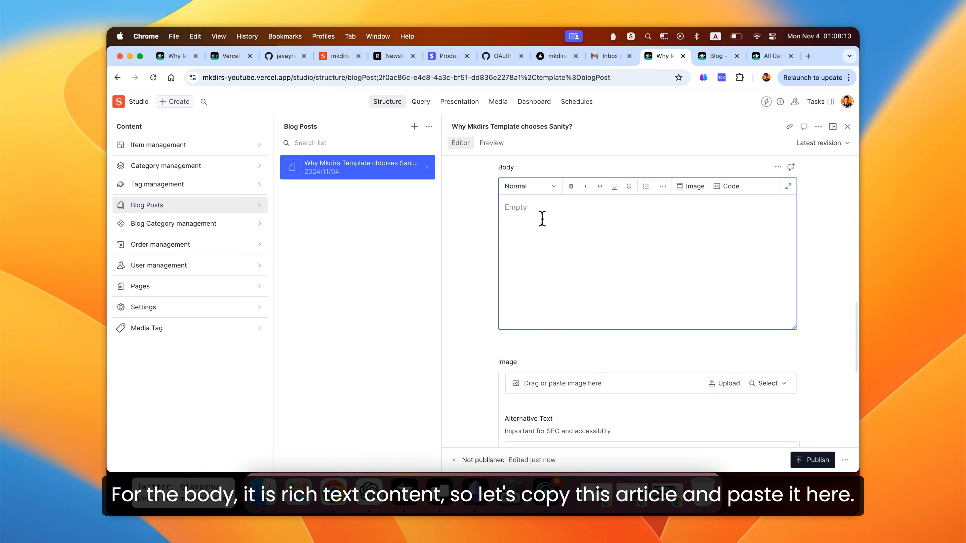
{"action": "scroll", "coordinate": [543, 219], "scroll_direction": "up", "scroll_amount": 1}
{"action": "scroll", "coordinate": [483, 226], "scroll_direction": "down", "scroll_amount": 1}
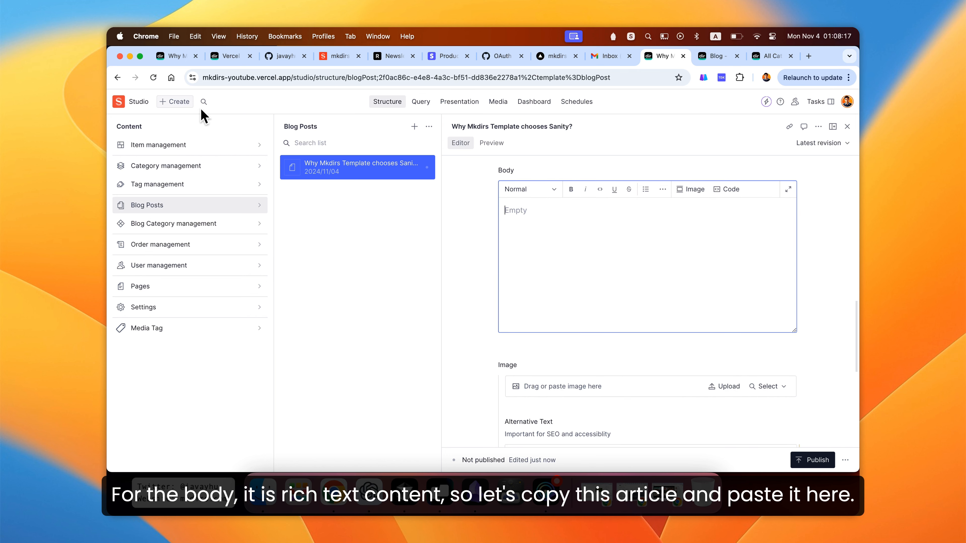
{"action": "left_click", "coordinate": [174, 56]}
{"action": "left_click", "coordinate": [189, 242]}
{"action": "scroll", "coordinate": [190, 237], "scroll_direction": "down", "scroll_amount": 3}
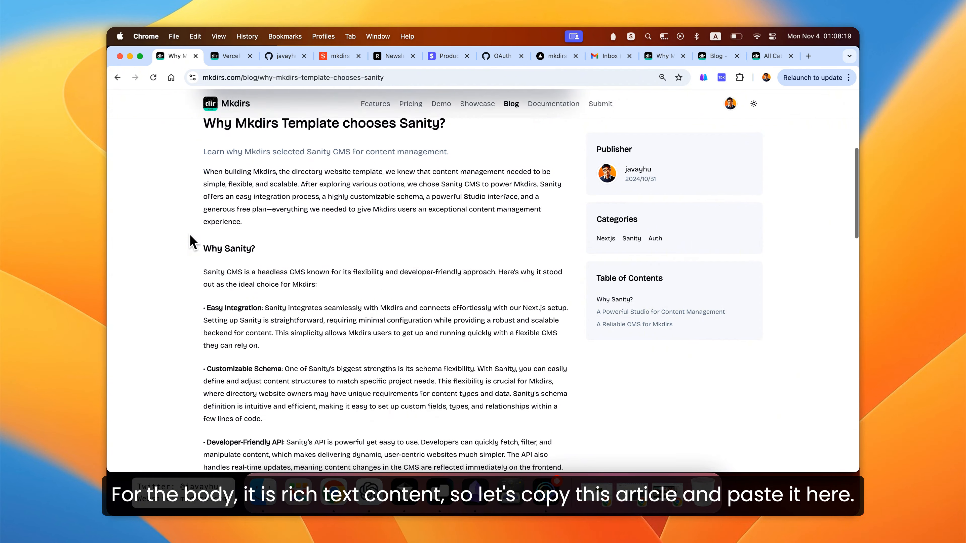
{"action": "left_click_drag", "start_coordinate": [204, 167], "coordinate": [282, 361]}
{"action": "scroll", "coordinate": [305, 328], "scroll_direction": "down", "scroll_amount": 4}
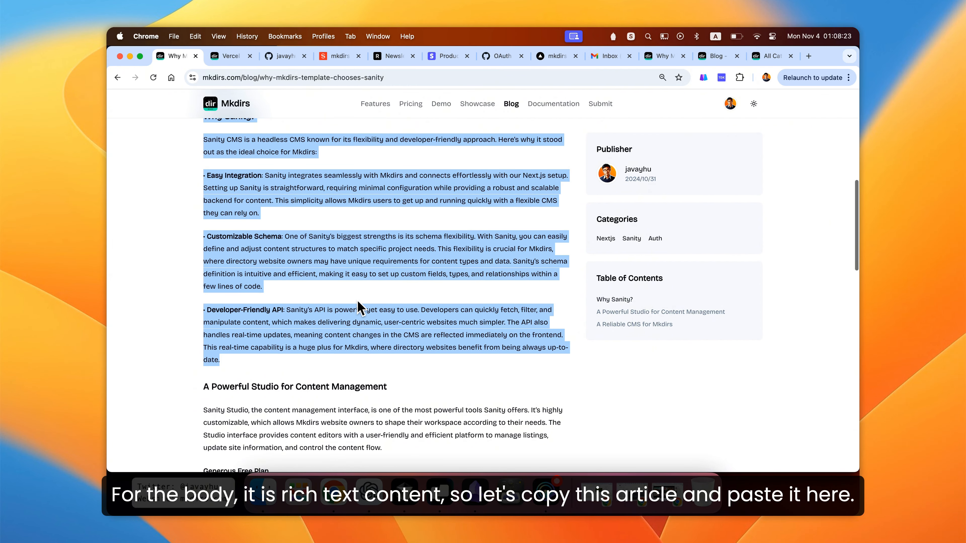
{"action": "scroll", "coordinate": [357, 300], "scroll_direction": "down", "scroll_amount": 8}
{"action": "left_click_drag", "start_coordinate": [363, 371], "coordinate": [407, 388]}
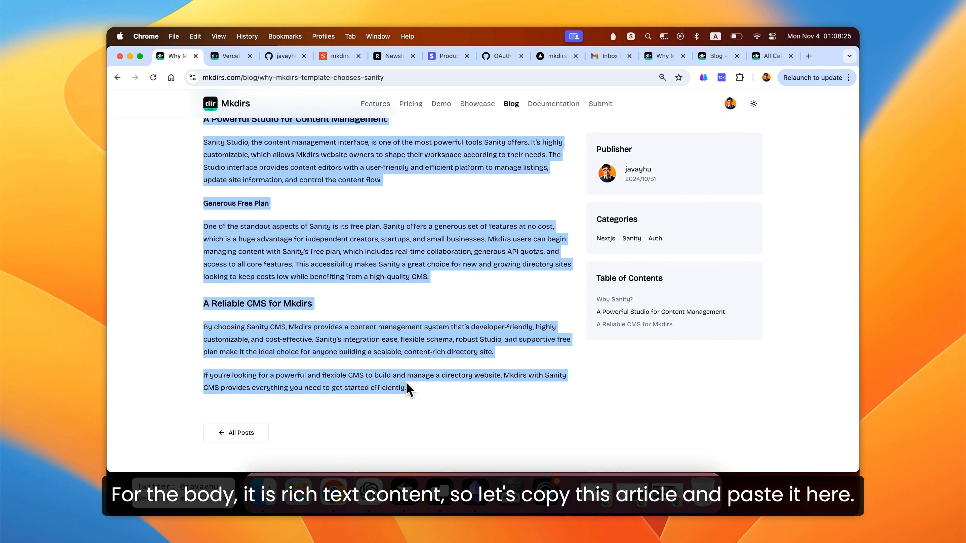
{"action": "left_click", "coordinate": [496, 291]}
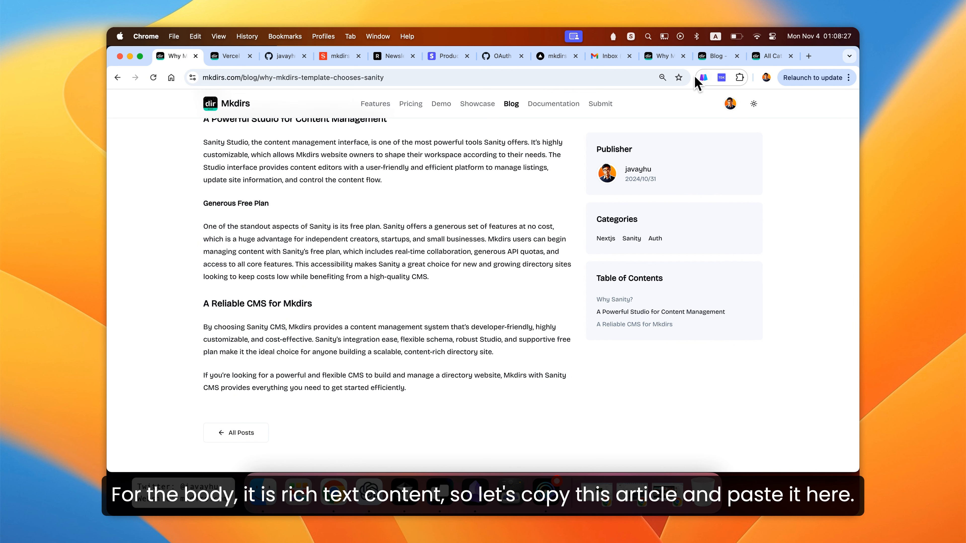
{"action": "left_click", "coordinate": [663, 63]}
{"action": "left_click", "coordinate": [583, 248]}
{"action": "key", "text": "super+v"}
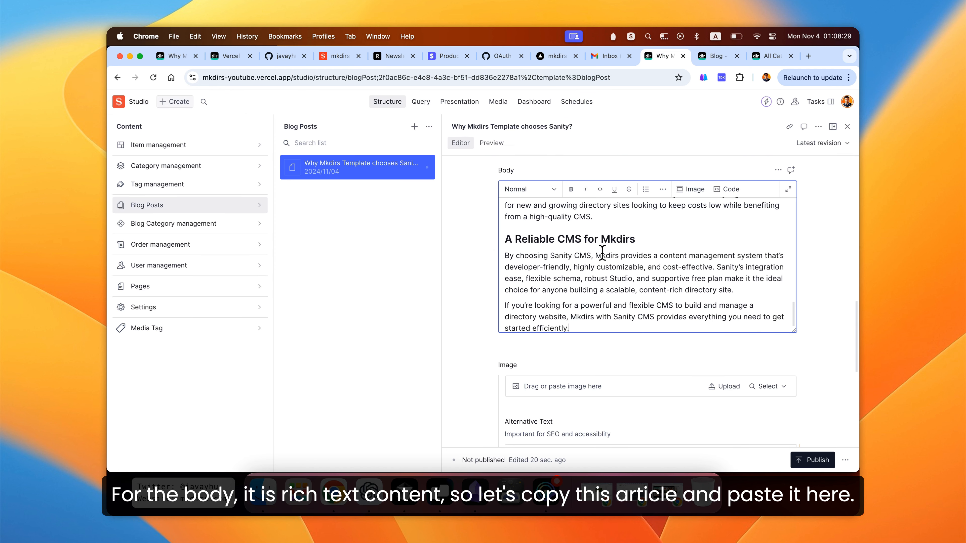
- Set the post's Image by picking the laptop photo from Unsplash
{"action": "scroll", "coordinate": [640, 237], "scroll_direction": "up", "scroll_amount": 10}
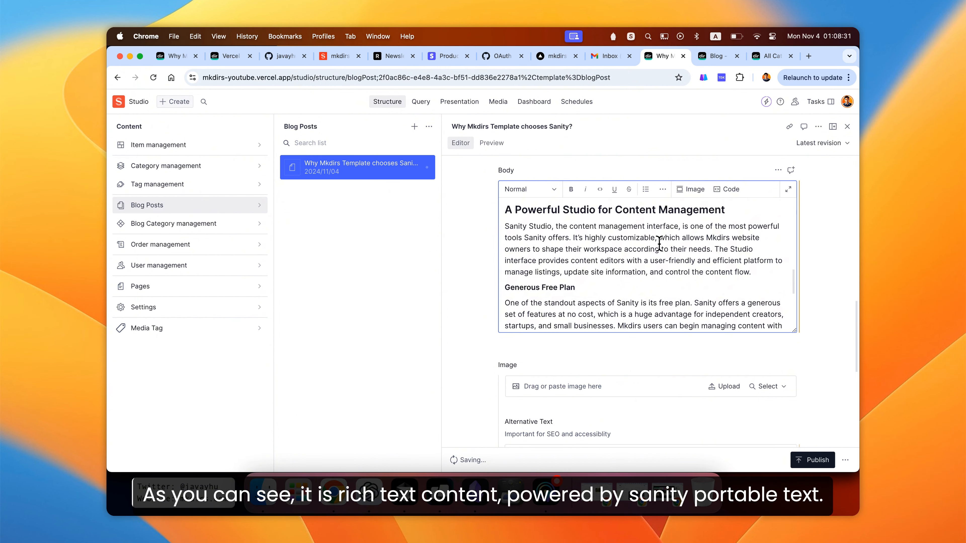
{"action": "scroll", "coordinate": [658, 244], "scroll_direction": "up", "scroll_amount": 10}
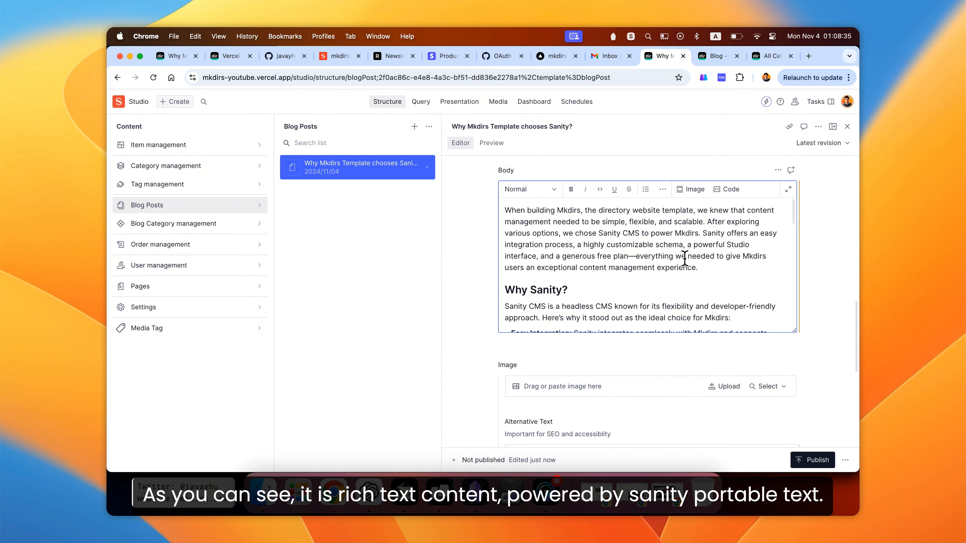
{"action": "scroll", "coordinate": [696, 260], "scroll_direction": "down", "scroll_amount": 10}
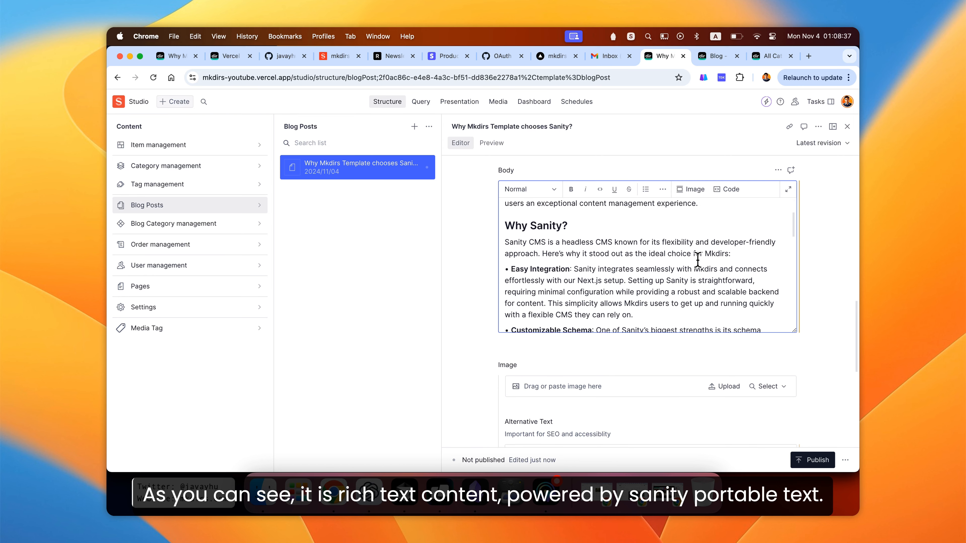
{"action": "scroll", "coordinate": [697, 261], "scroll_direction": "down", "scroll_amount": 10}
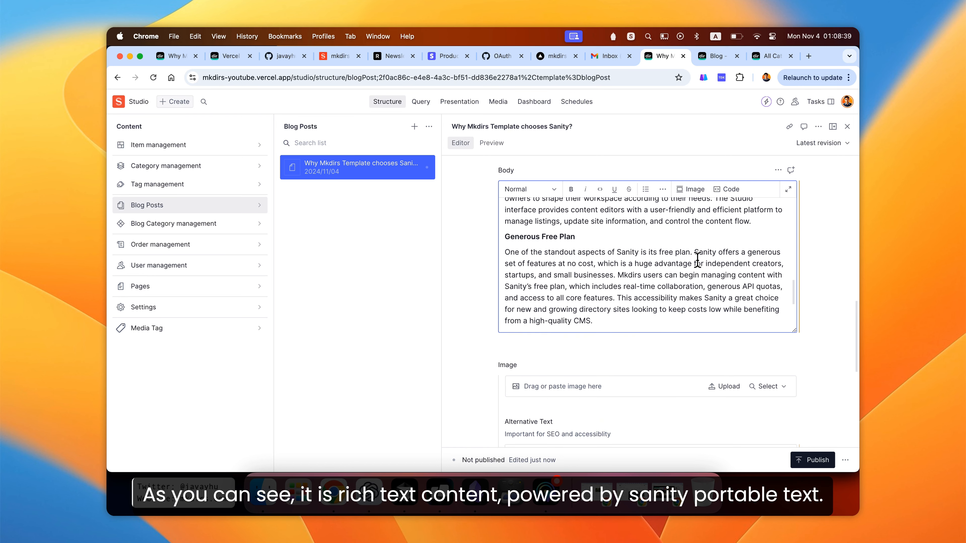
{"action": "scroll", "coordinate": [688, 262], "scroll_direction": "down", "scroll_amount": 8}
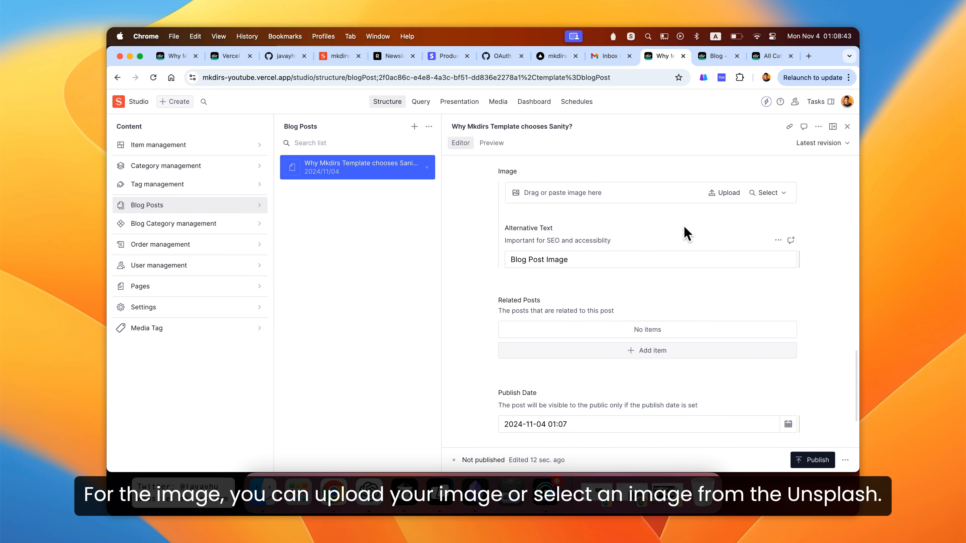
{"action": "left_click", "coordinate": [769, 193]}
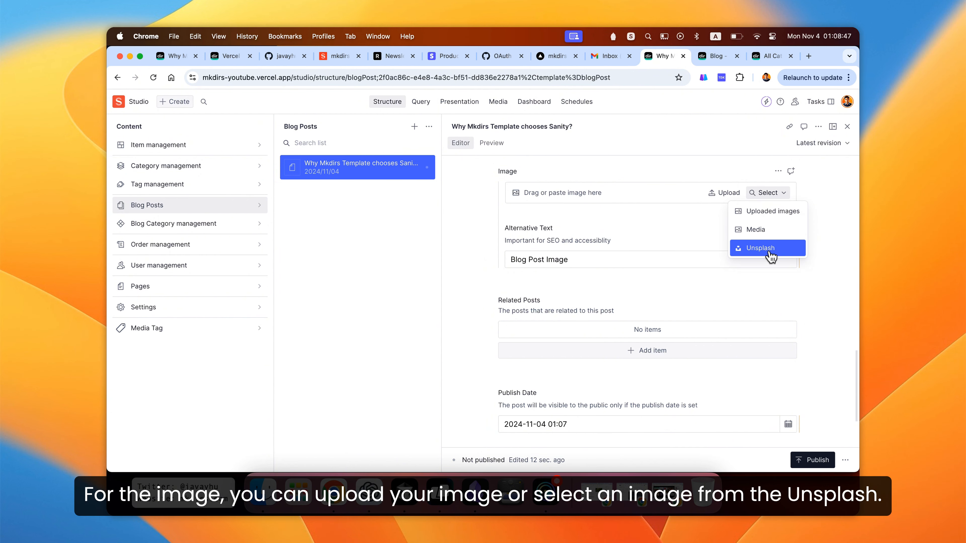
{"action": "left_click", "coordinate": [761, 247]}
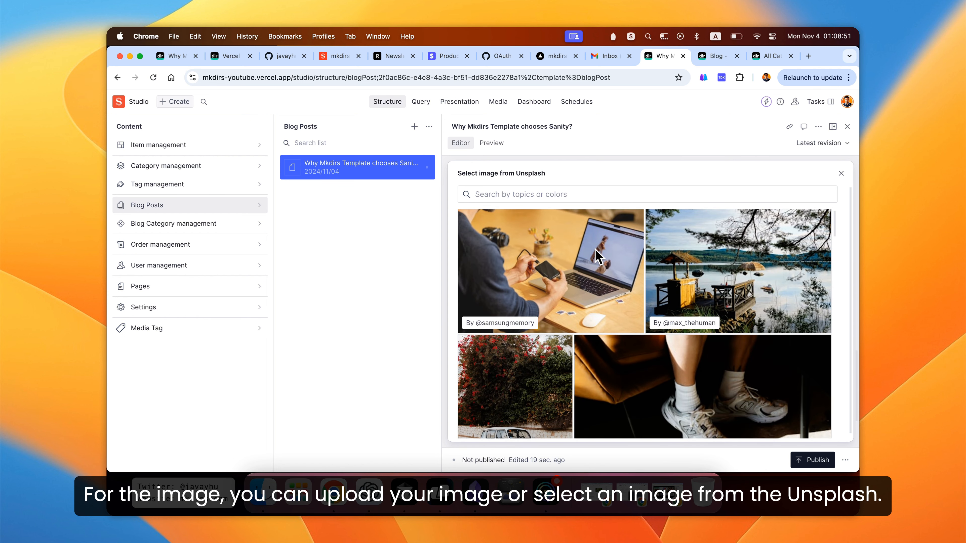
{"action": "left_click", "coordinate": [559, 252]}
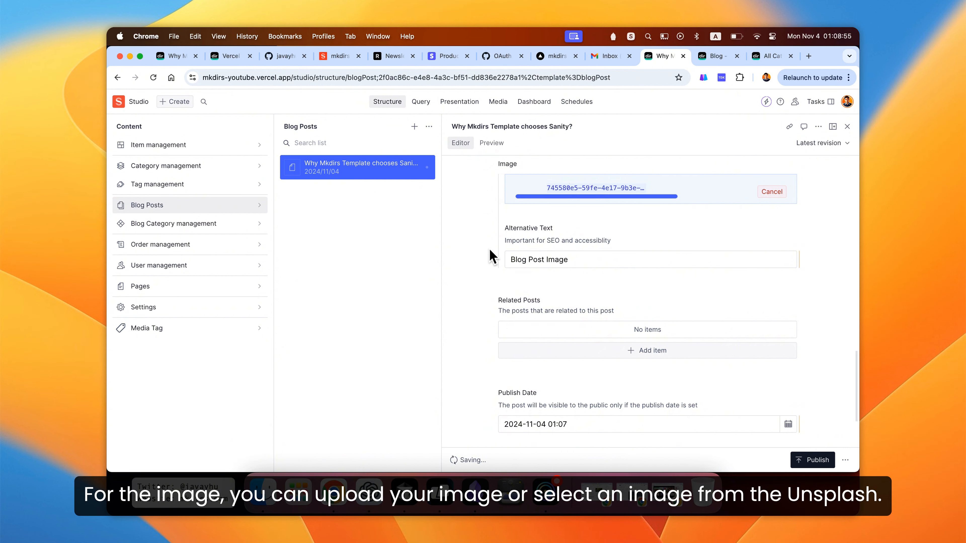
- Review the Related Posts and Publish Date fields of the post
{"action": "scroll", "coordinate": [490, 250], "scroll_direction": "up", "scroll_amount": 1}
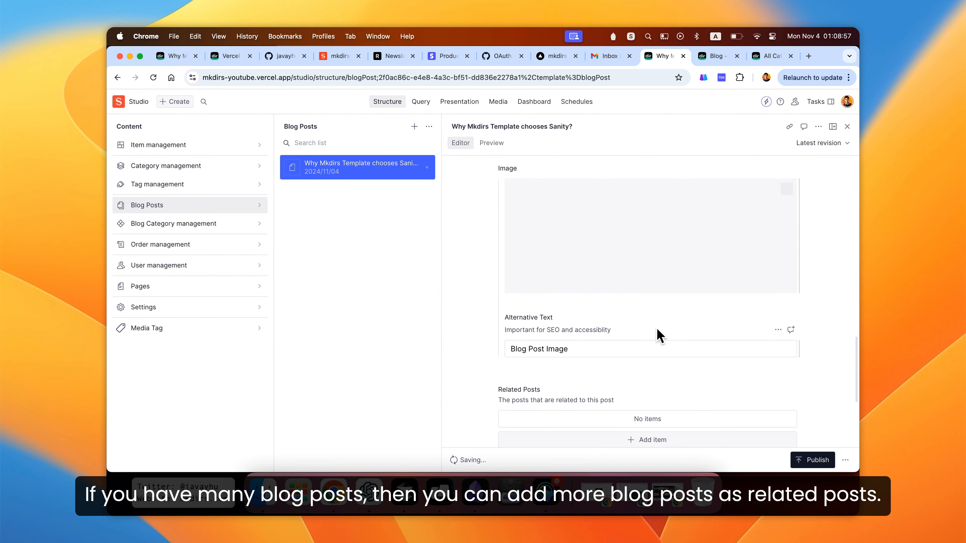
{"action": "scroll", "coordinate": [609, 380], "scroll_direction": "down", "scroll_amount": 5}
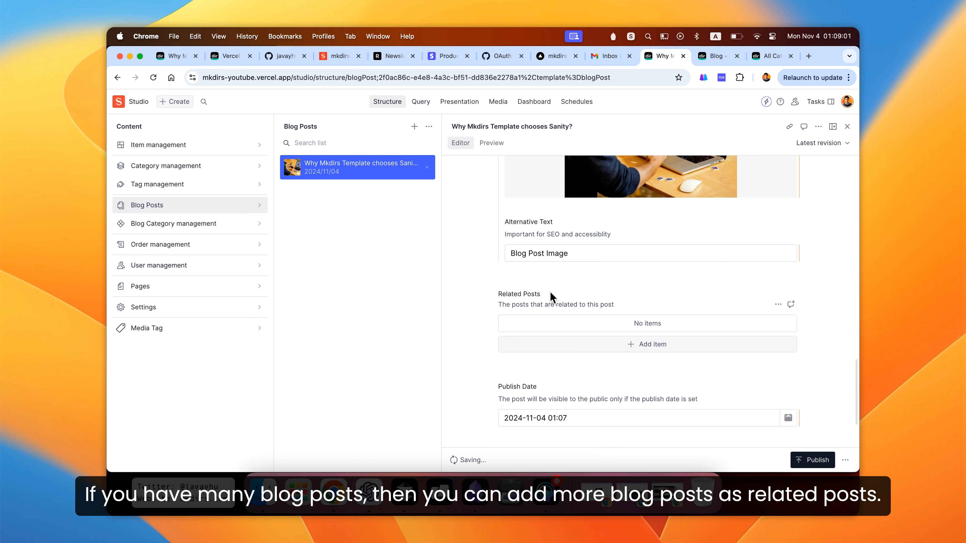
{"action": "left_click", "coordinate": [545, 295]}
{"action": "scroll", "coordinate": [560, 302], "scroll_direction": "down", "scroll_amount": 2}
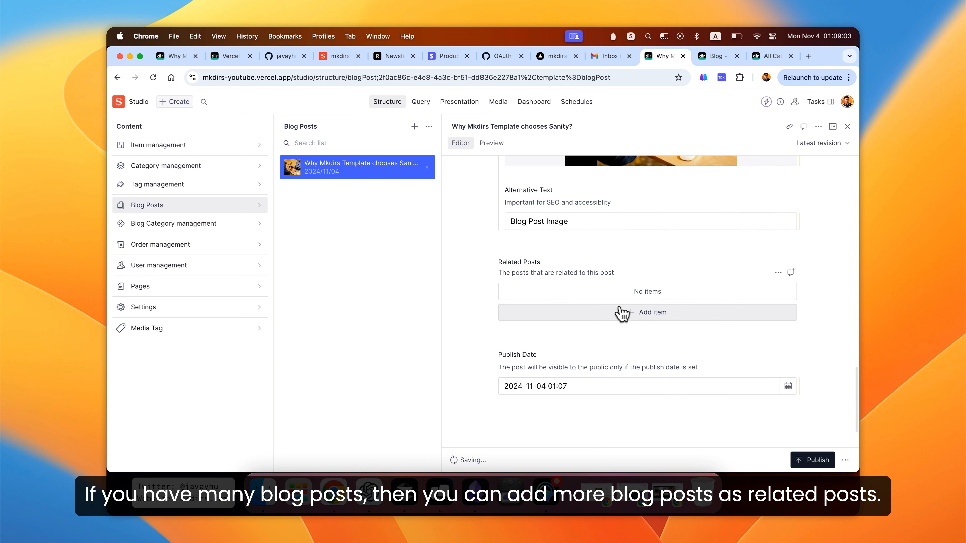
{"action": "scroll", "coordinate": [629, 318], "scroll_direction": "down", "scroll_amount": 2}
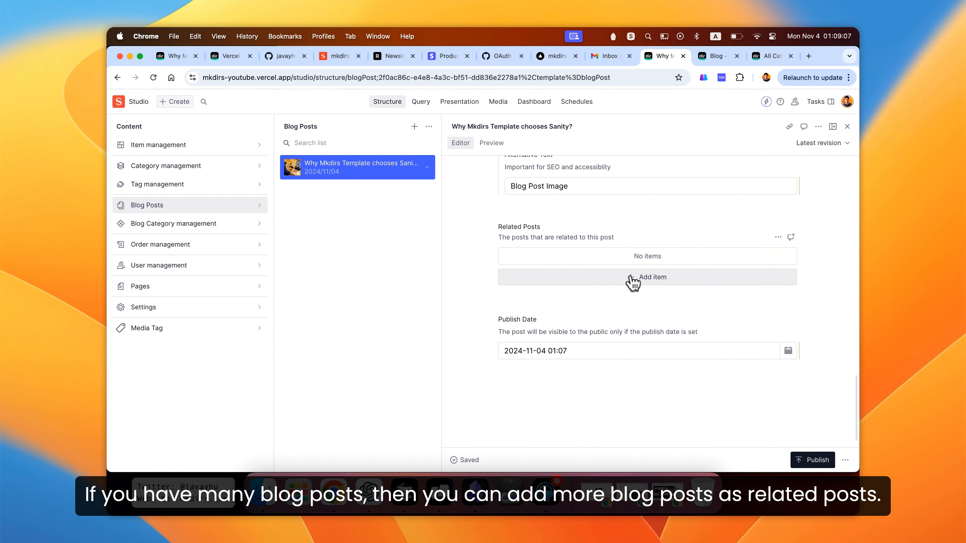
{"action": "left_click_drag", "start_coordinate": [554, 230], "coordinate": [485, 233]}
{"action": "left_click", "coordinate": [485, 233]}
{"action": "scroll", "coordinate": [486, 233], "scroll_direction": "down", "scroll_amount": 1}
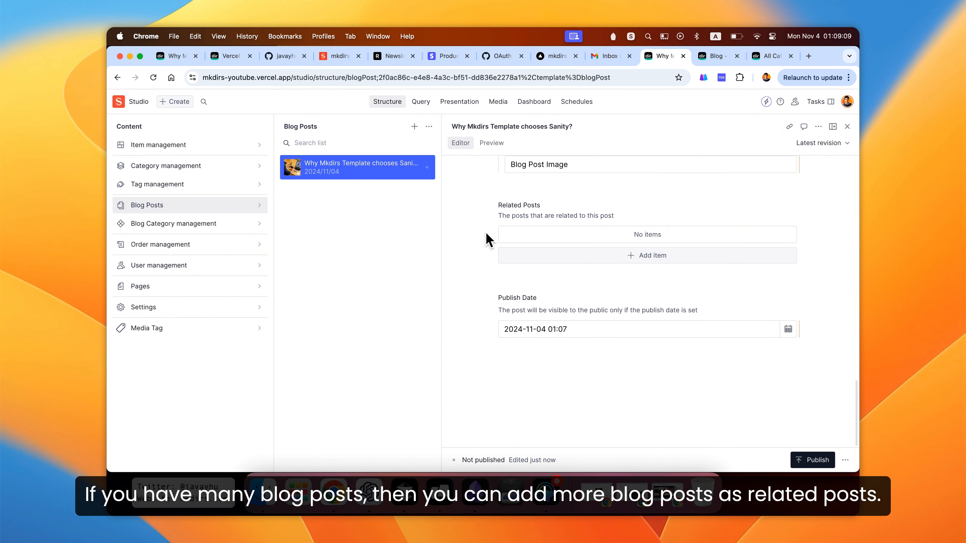
- Publish the blog post and scroll back through its fields
{"action": "left_click", "coordinate": [817, 459]}
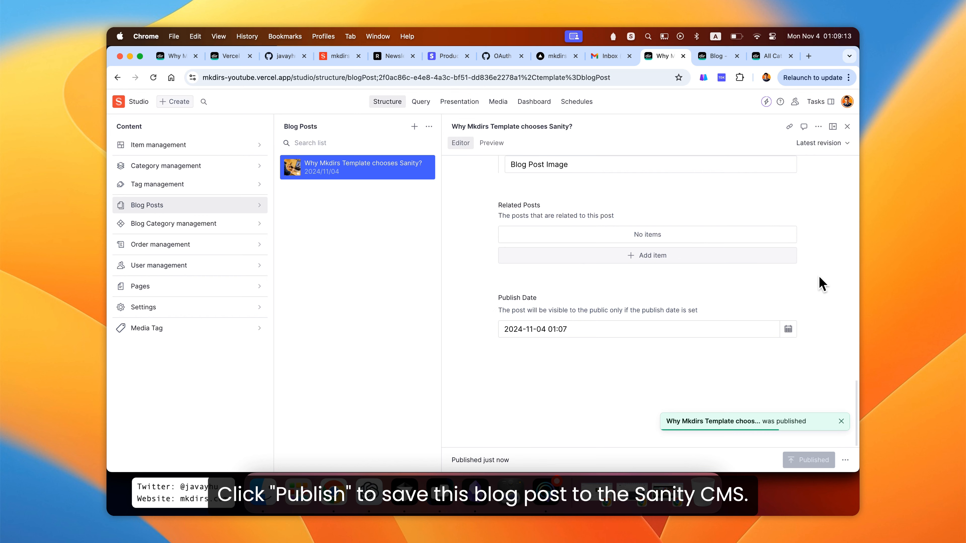
{"action": "scroll", "coordinate": [820, 280], "scroll_direction": "up", "scroll_amount": 5}
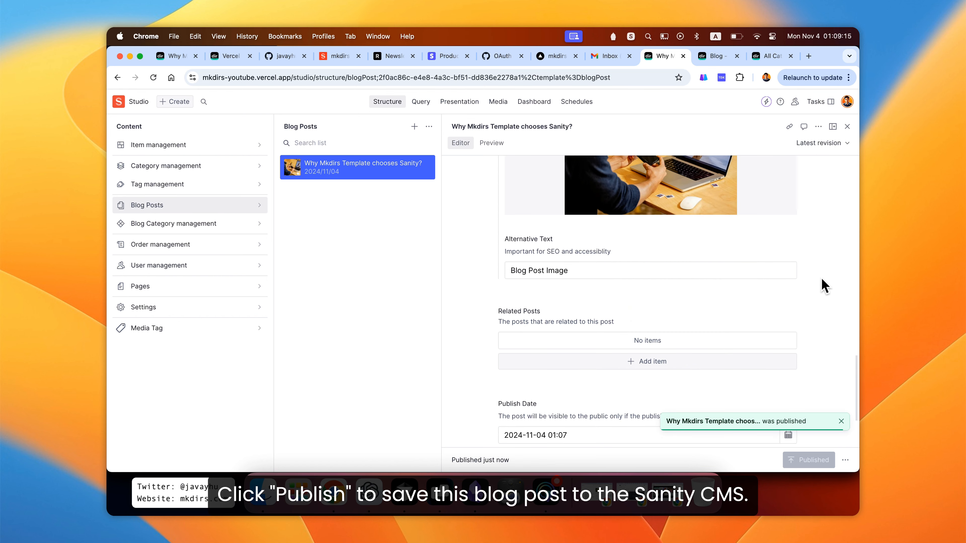
{"action": "scroll", "coordinate": [826, 279], "scroll_direction": "up", "scroll_amount": 6}
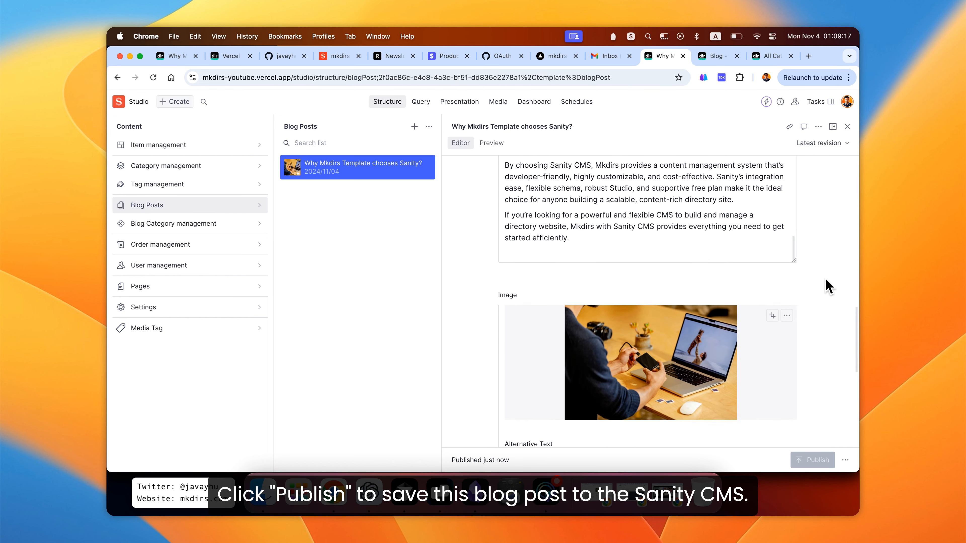
{"action": "scroll", "coordinate": [829, 287], "scroll_direction": "up", "scroll_amount": 15}
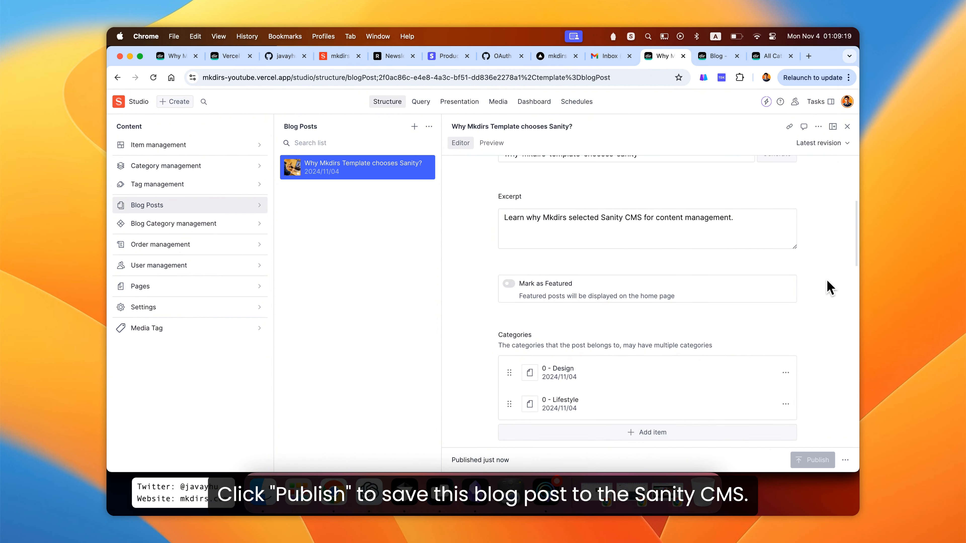
{"action": "scroll", "coordinate": [829, 287], "scroll_direction": "up", "scroll_amount": 2}
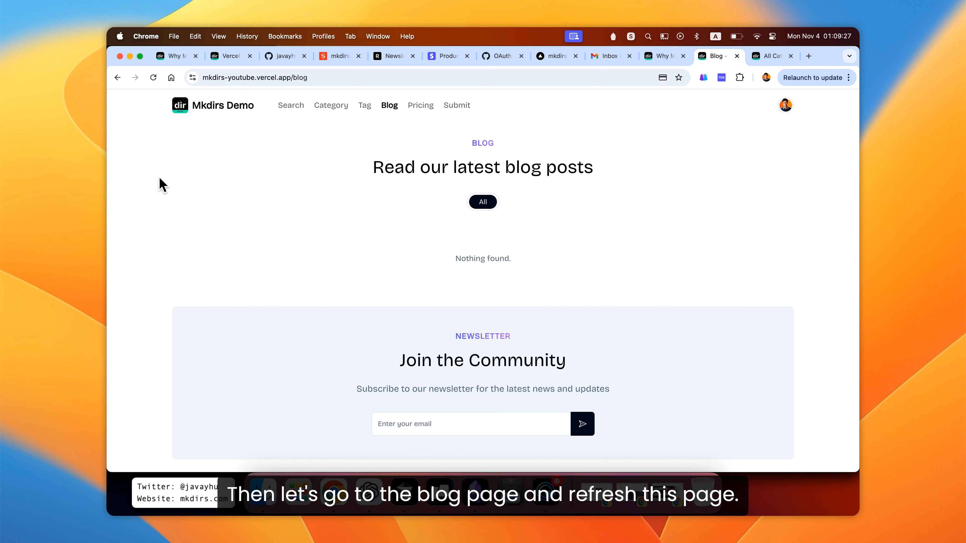
- Reload the site's blog page and open the new Why Mkdirs Template chooses Sanity? post
{"action": "left_click", "coordinate": [153, 78]}
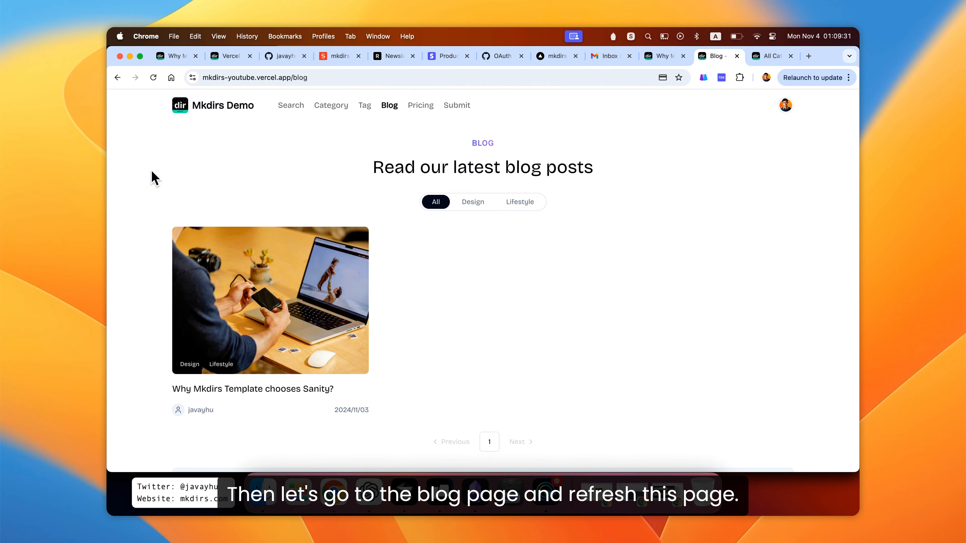
{"action": "scroll", "coordinate": [151, 179], "scroll_direction": "down", "scroll_amount": 3}
{"action": "scroll", "coordinate": [150, 179], "scroll_direction": "up", "scroll_amount": 2}
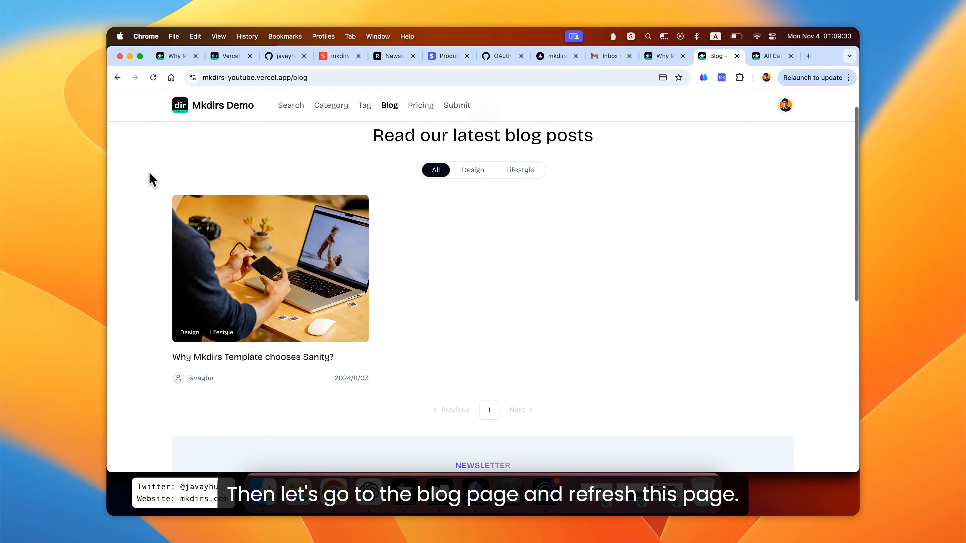
{"action": "left_click", "coordinate": [246, 262]}
{"action": "scroll", "coordinate": [530, 226], "scroll_direction": "up", "scroll_amount": 2}
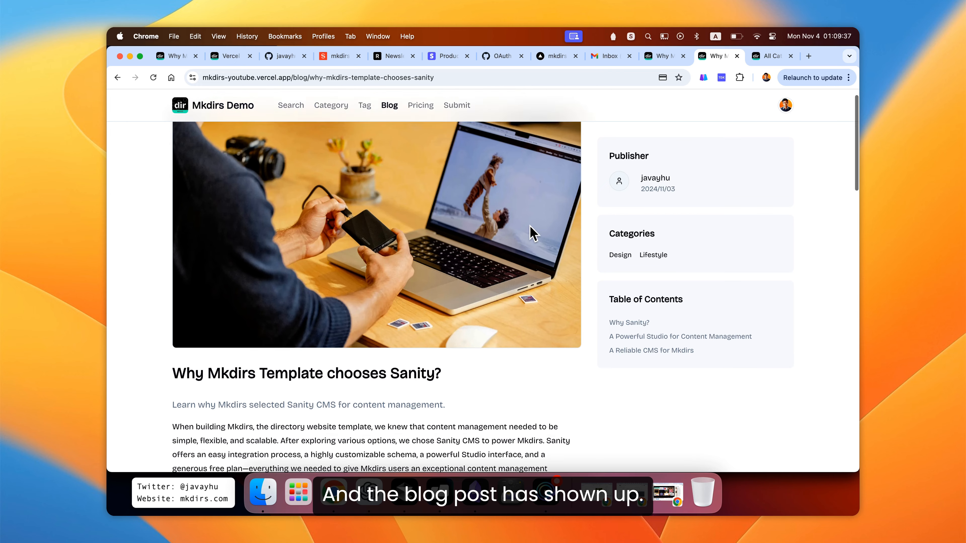
- Read through the published post's rich text content, selecting passages along the way
{"action": "scroll", "coordinate": [536, 233], "scroll_direction": "down", "scroll_amount": 5}
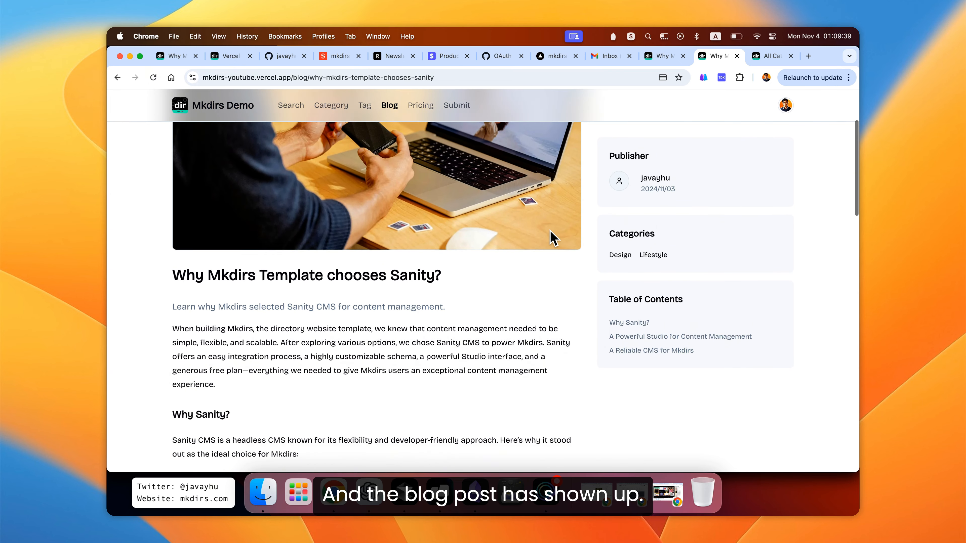
{"action": "scroll", "coordinate": [540, 238], "scroll_direction": "down", "scroll_amount": 2}
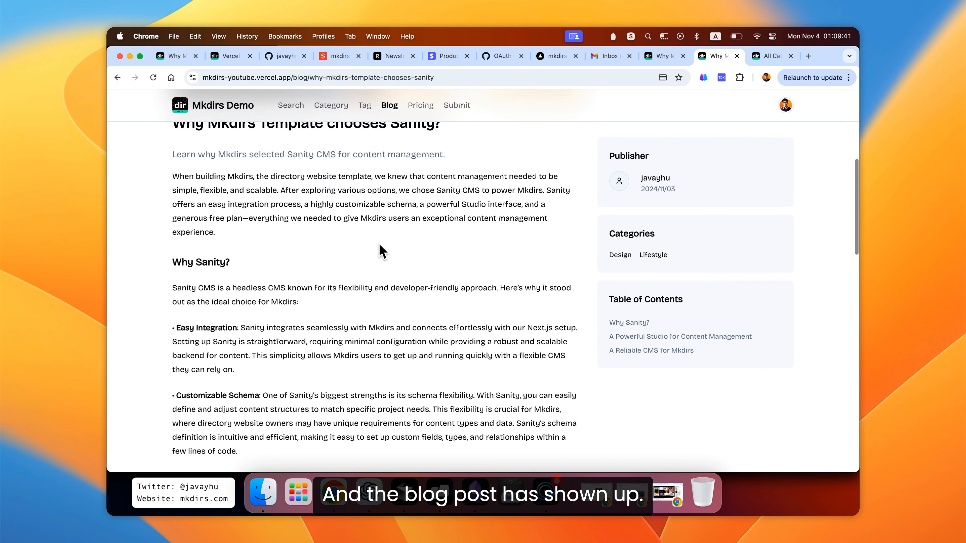
{"action": "scroll", "coordinate": [244, 207], "scroll_direction": "down", "scroll_amount": 3}
{"action": "left_click_drag", "start_coordinate": [195, 168], "coordinate": [329, 344]}
{"action": "scroll", "coordinate": [323, 343], "scroll_direction": "down", "scroll_amount": 5}
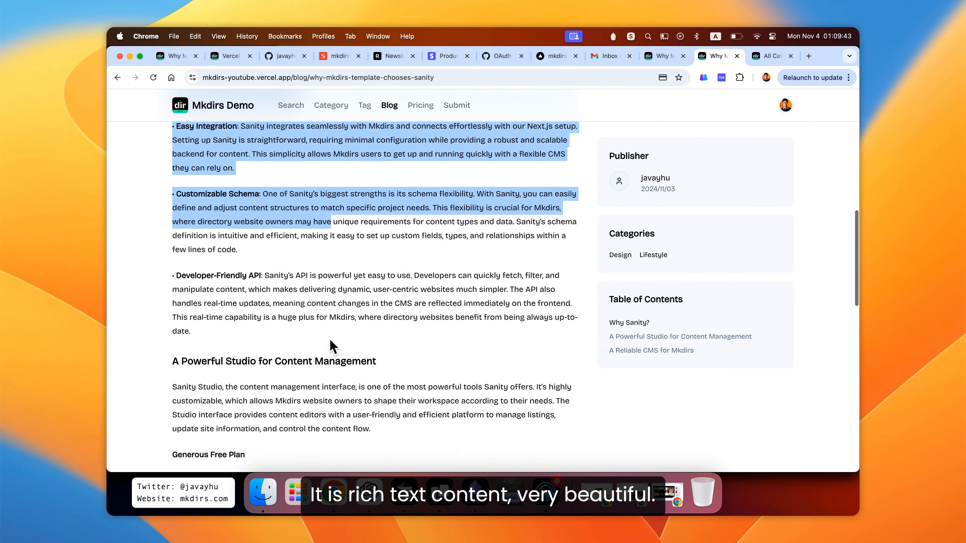
{"action": "left_click", "coordinate": [233, 250]}
{"action": "left_click_drag", "start_coordinate": [194, 189], "coordinate": [351, 375]}
{"action": "scroll", "coordinate": [353, 376], "scroll_direction": "down", "scroll_amount": 3}
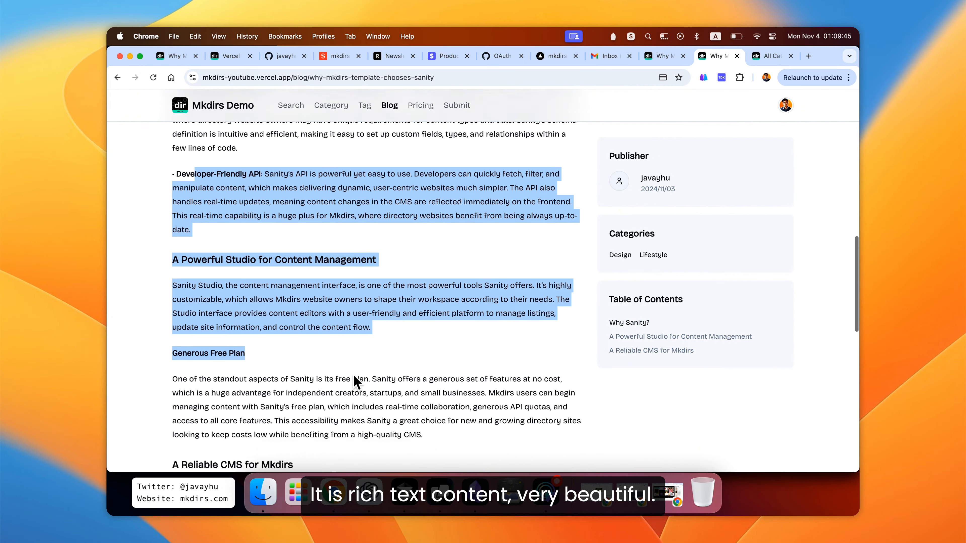
{"action": "scroll", "coordinate": [348, 375], "scroll_direction": "down", "scroll_amount": 2}
{"action": "left_click_drag", "start_coordinate": [174, 200], "coordinate": [431, 381]}
{"action": "left_click", "coordinate": [431, 382]}
{"action": "scroll", "coordinate": [508, 250], "scroll_direction": "up", "scroll_amount": 4}
{"action": "scroll", "coordinate": [509, 250], "scroll_direction": "up", "scroll_amount": 10}
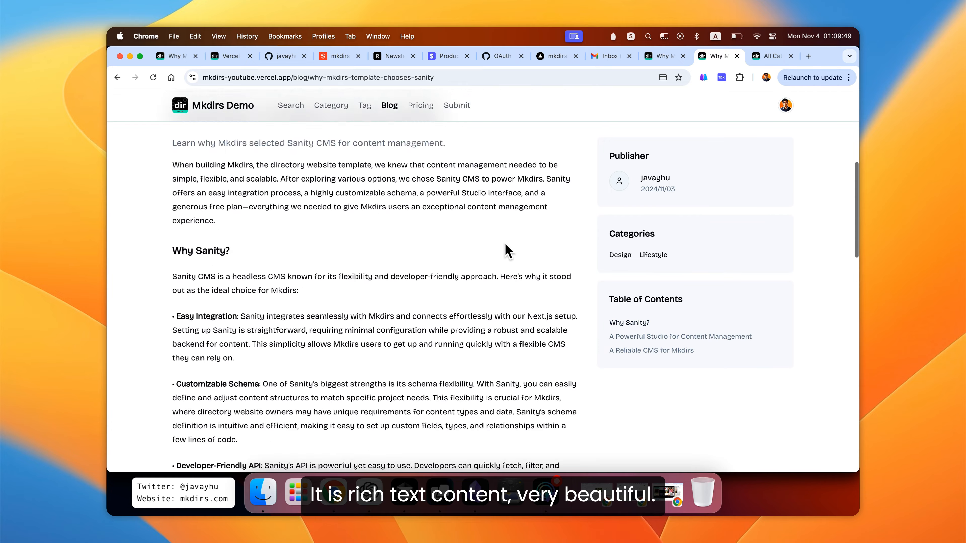
{"action": "scroll", "coordinate": [517, 254], "scroll_direction": "down", "scroll_amount": 4}
{"action": "scroll", "coordinate": [517, 254], "scroll_direction": "down", "scroll_amount": 3}
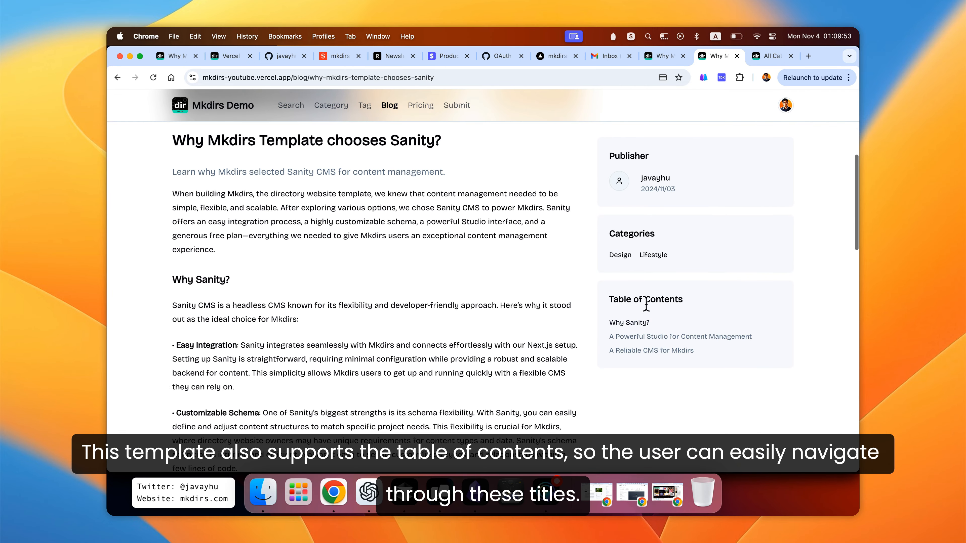
- Jump between the post's sections using its table of contents links
{"action": "left_click", "coordinate": [670, 338]}
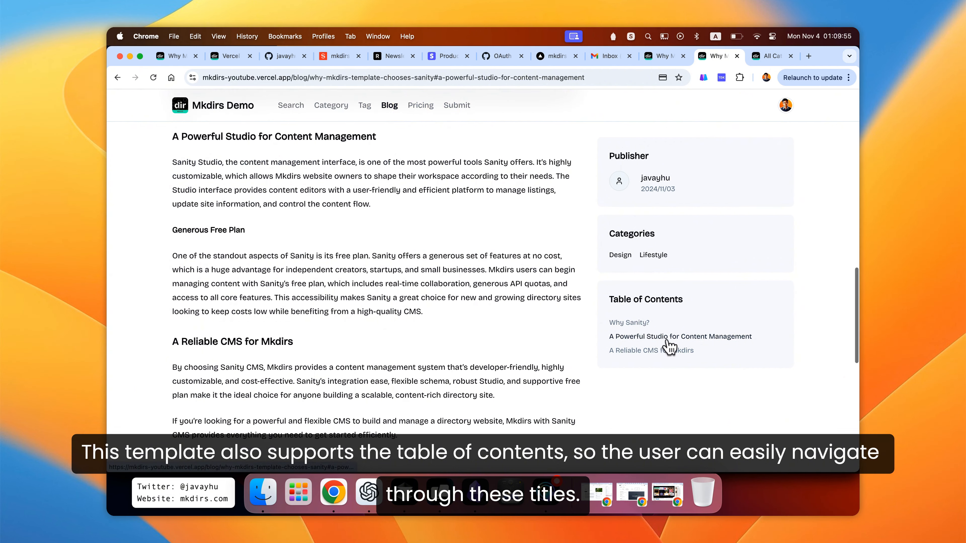
{"action": "left_click", "coordinate": [668, 349]}
{"action": "left_click", "coordinate": [639, 261]}
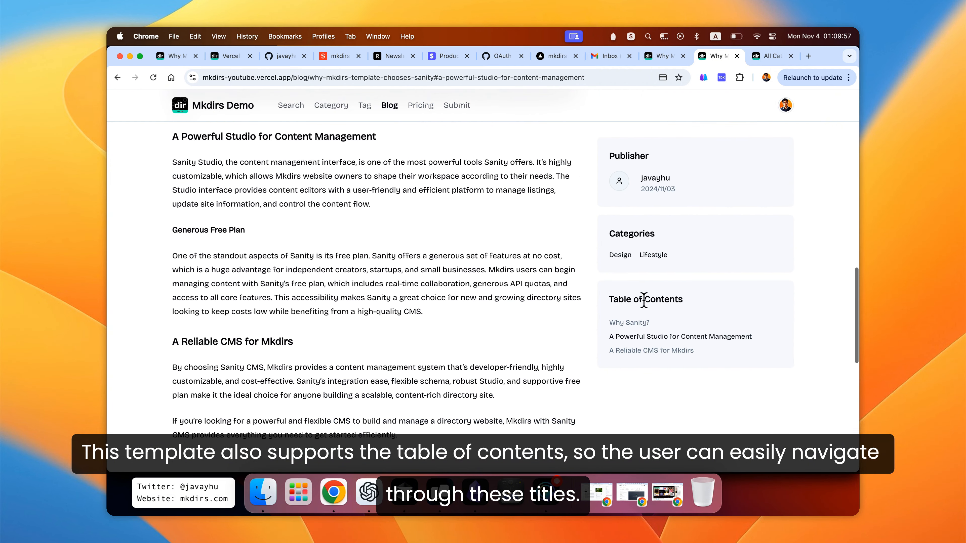
{"action": "left_click", "coordinate": [638, 324]}
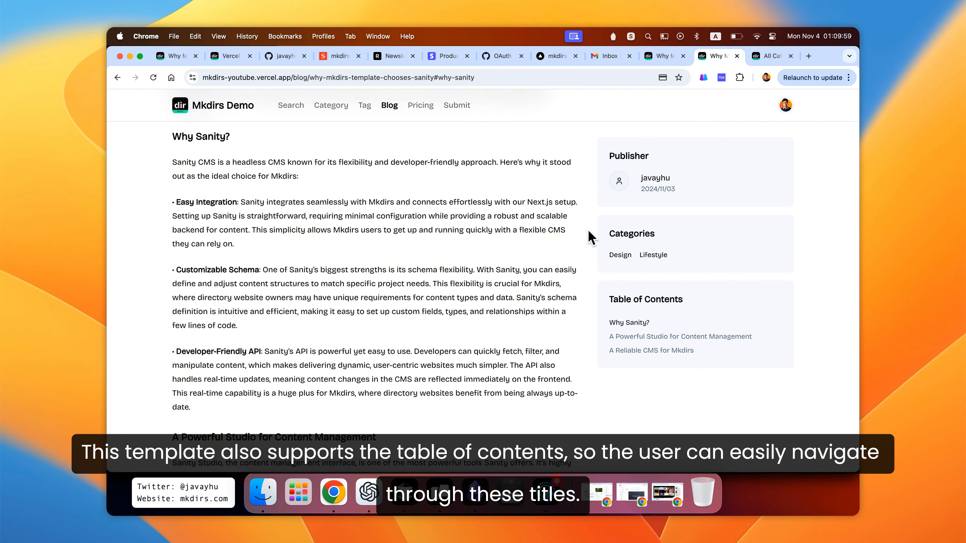
- Open the Design blog category from the post's categories
{"action": "scroll", "coordinate": [576, 245], "scroll_direction": "up", "scroll_amount": 8}
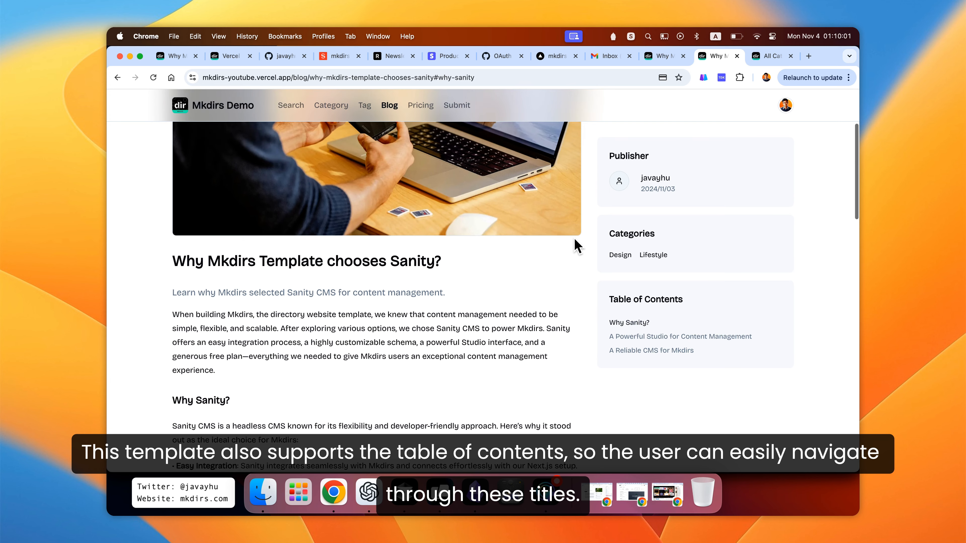
{"action": "scroll", "coordinate": [575, 241], "scroll_direction": "up", "scroll_amount": 4}
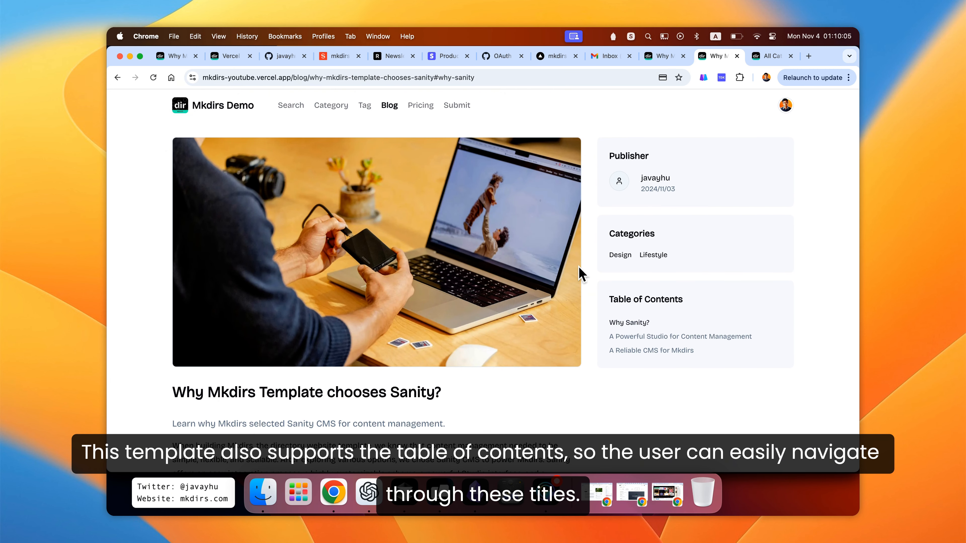
{"action": "left_click", "coordinate": [619, 257]}
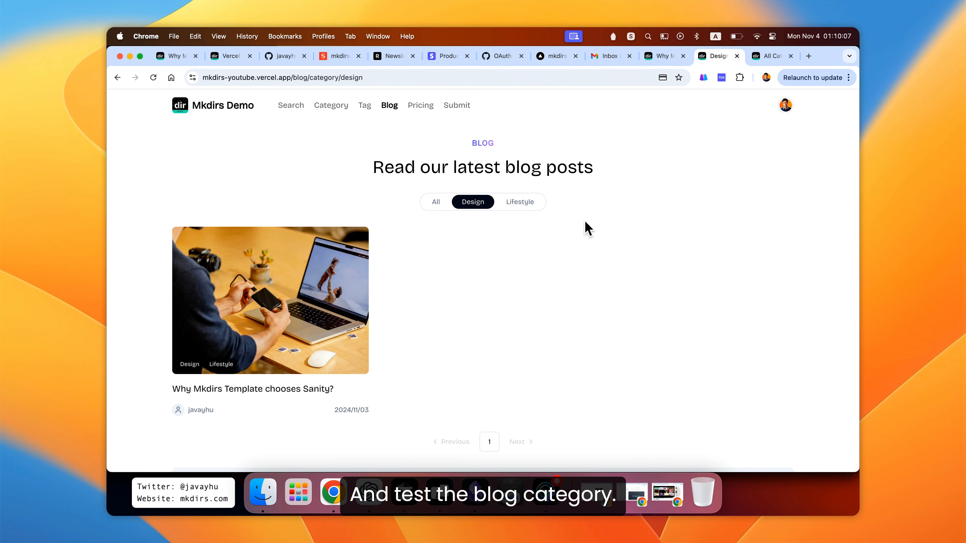